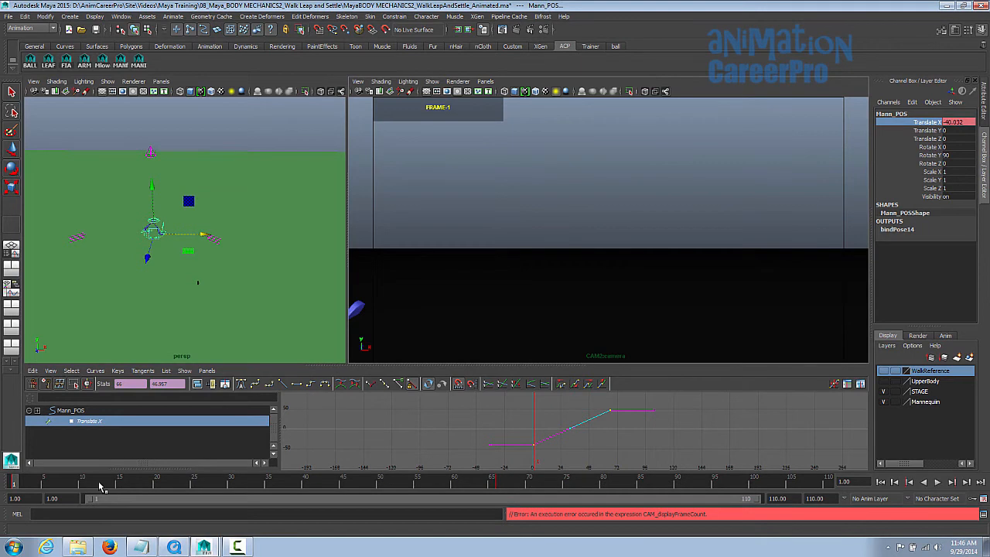
Go to frame 12 and make the UpperBody layer visible.
drag(37, 484, 98, 481)
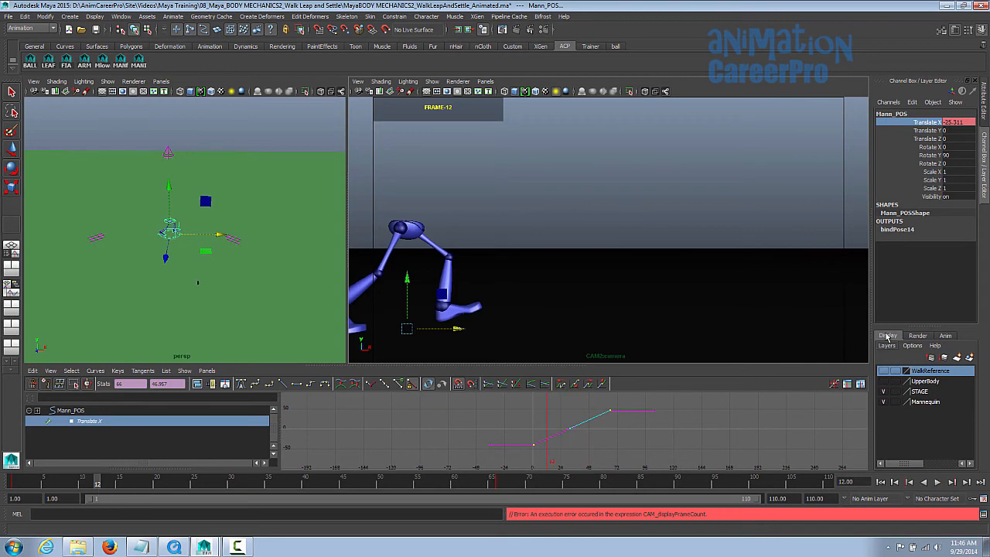
click(889, 382)
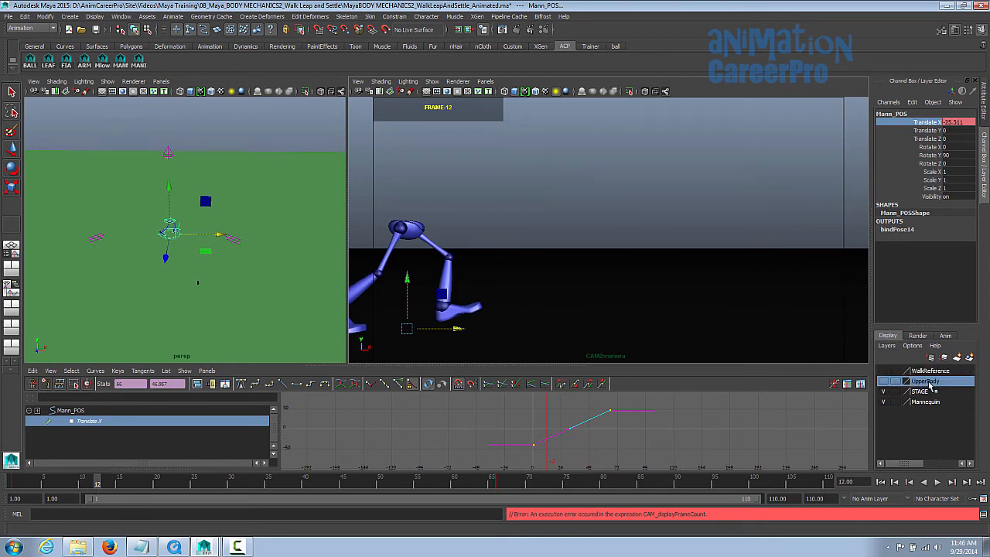
click(884, 381)
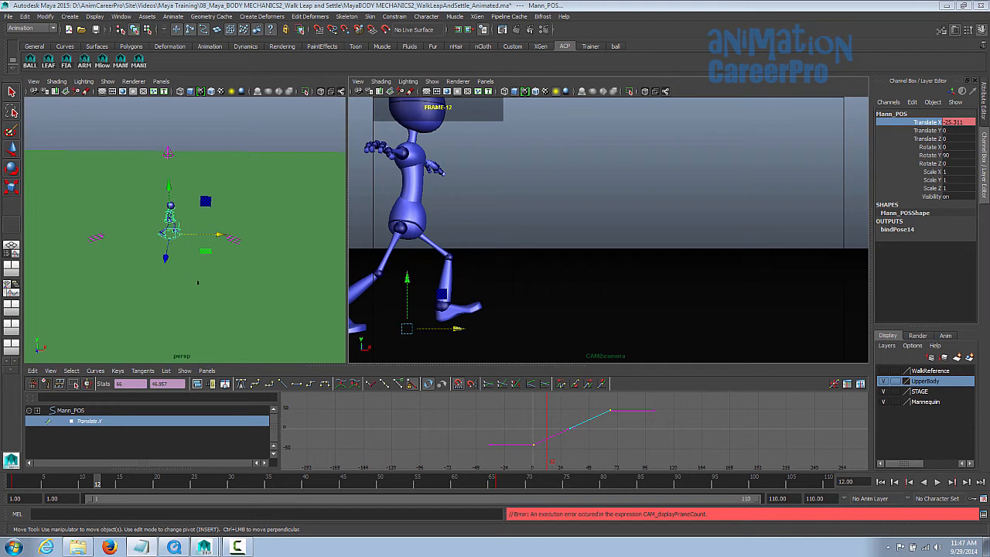
Create a polygon cube on the ground beside the mannequin in the perspective view.
alt+drag(298, 267, 261, 285)
click(719, 88)
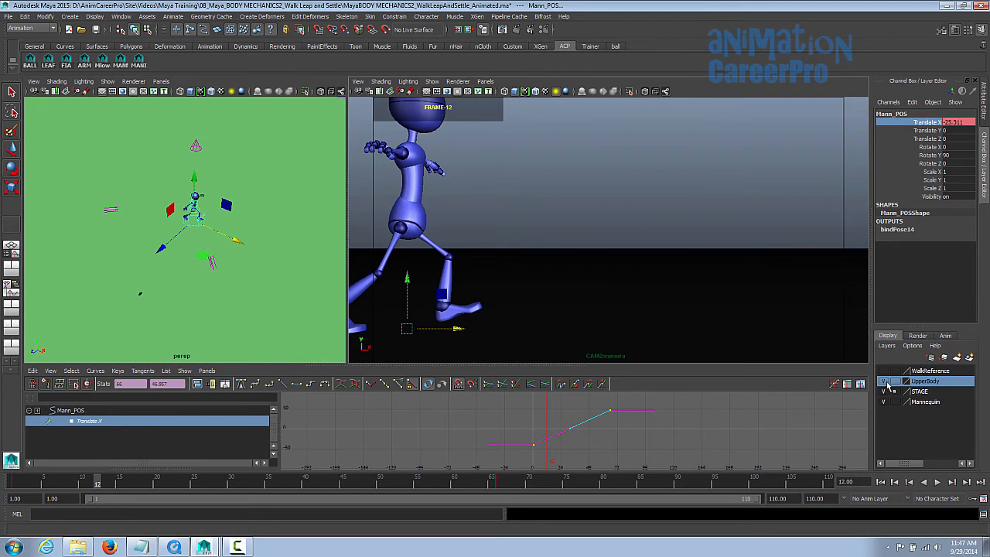
click(125, 47)
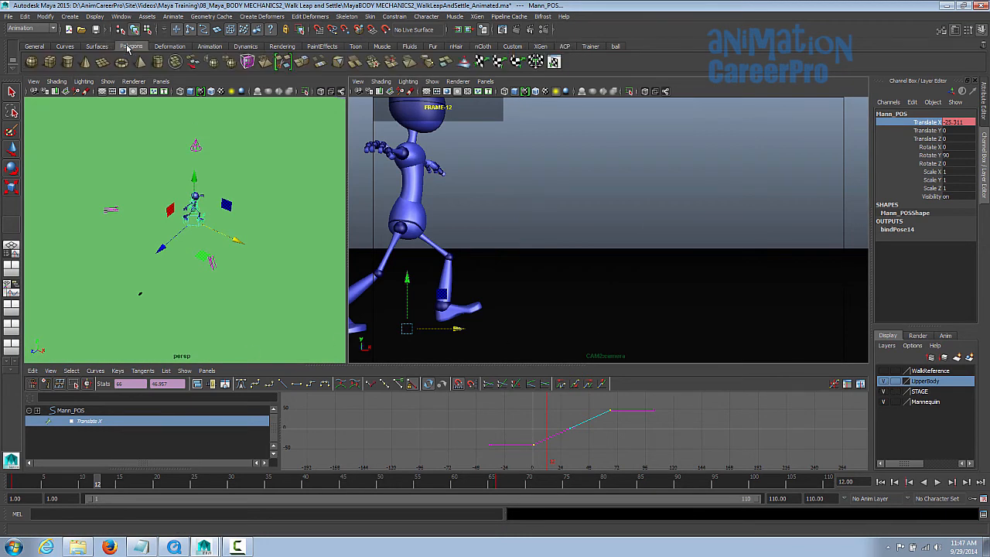
click(51, 62)
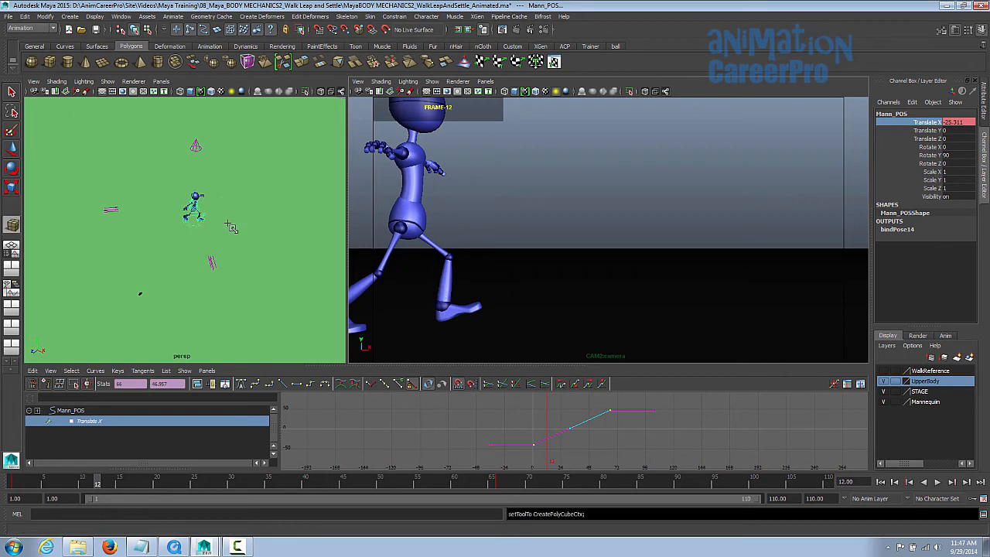
drag(228, 222, 286, 223)
alt+drag(286, 223, 327, 216)
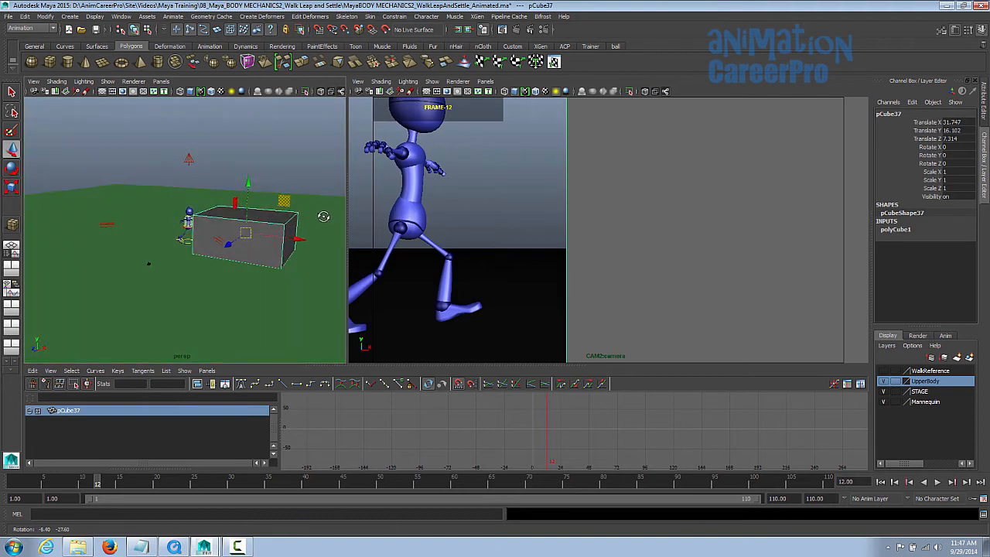
Move the cube behind the mannequin to Translate X about -64.8, Y about 5, and flatten it to Scale Y about 0.39.
drag(296, 239, 189, 222)
key(r)
drag(151, 175, 153, 186)
alt+middle_drag(156, 186, 166, 185)
alt+drag(166, 186, 145, 189)
key(w)
alt+drag(147, 189, 201, 207)
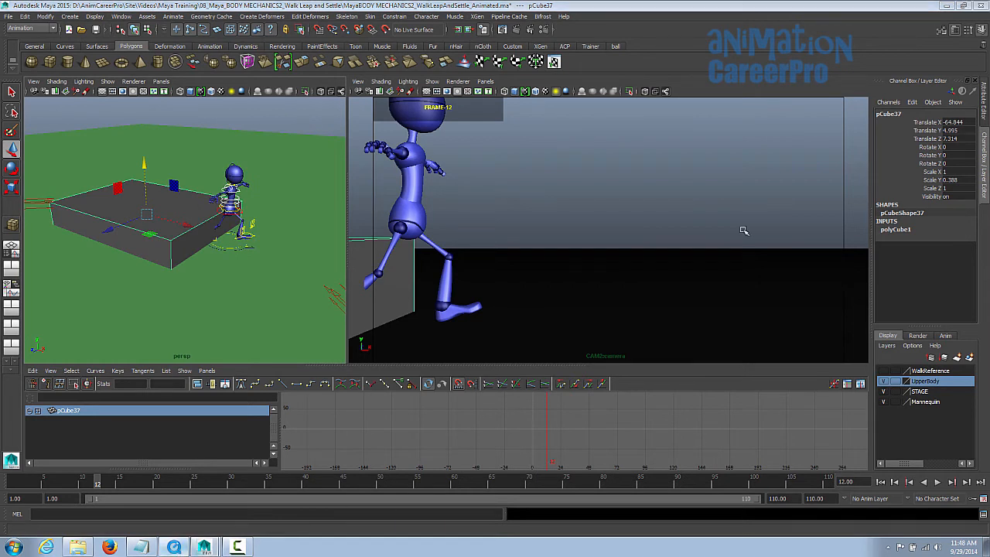
Bring up the Walk Leap and Settle reference movie, rewind it and play it.
drag(606, 153, 437, 119)
click(221, 131)
click(239, 151)
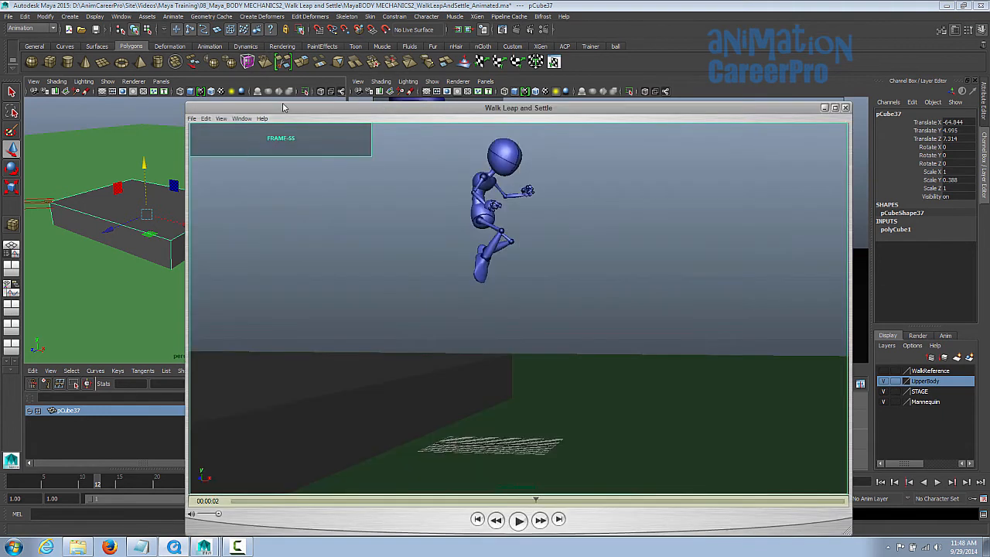
drag(283, 107, 209, 61)
click(404, 474)
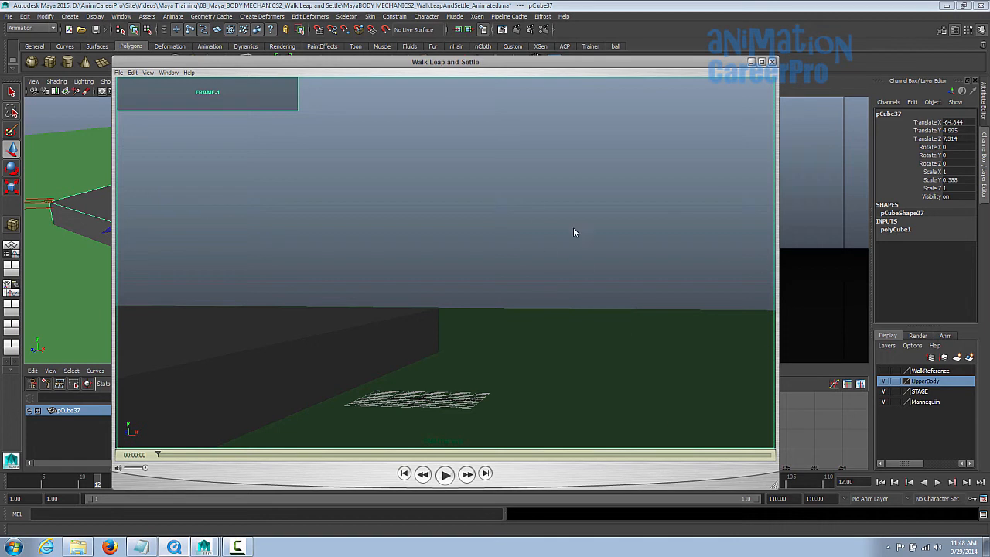
click(444, 474)
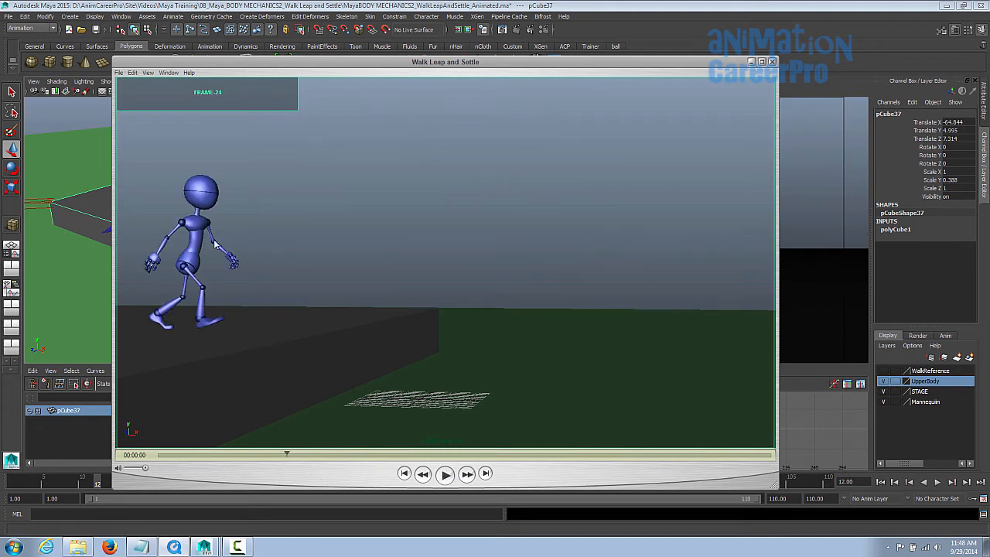
Scrub the reference movie to examine the walk contact pose at frame 25 and the push-off and arc of the leap.
drag(289, 455, 294, 457)
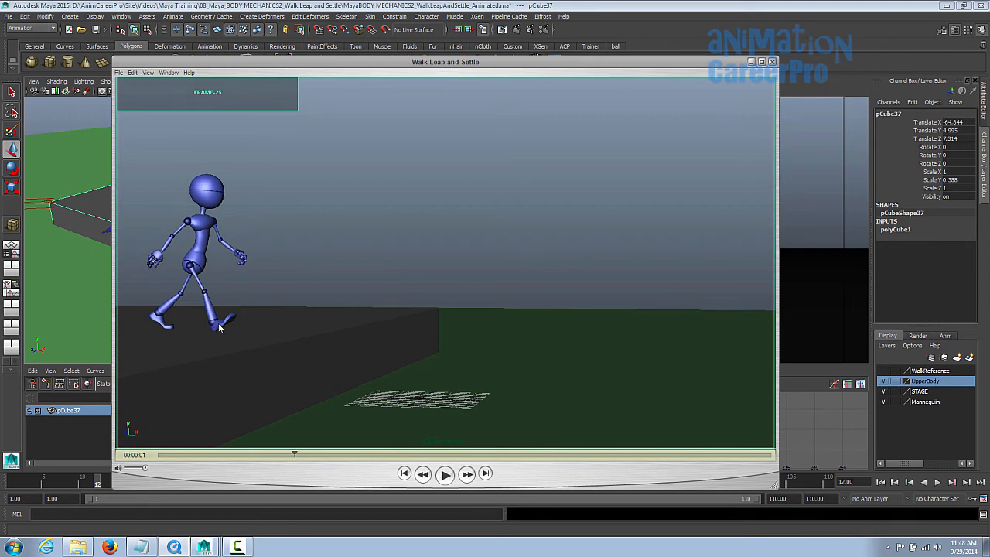
mouse_move(200, 277)
mouse_down()
mouse_move(224, 330)
mouse_move(231, 309)
mouse_up()
mouse_move(175, 216)
mouse_down()
mouse_move(144, 255)
mouse_move(155, 262)
mouse_up()
drag(293, 456, 423, 454)
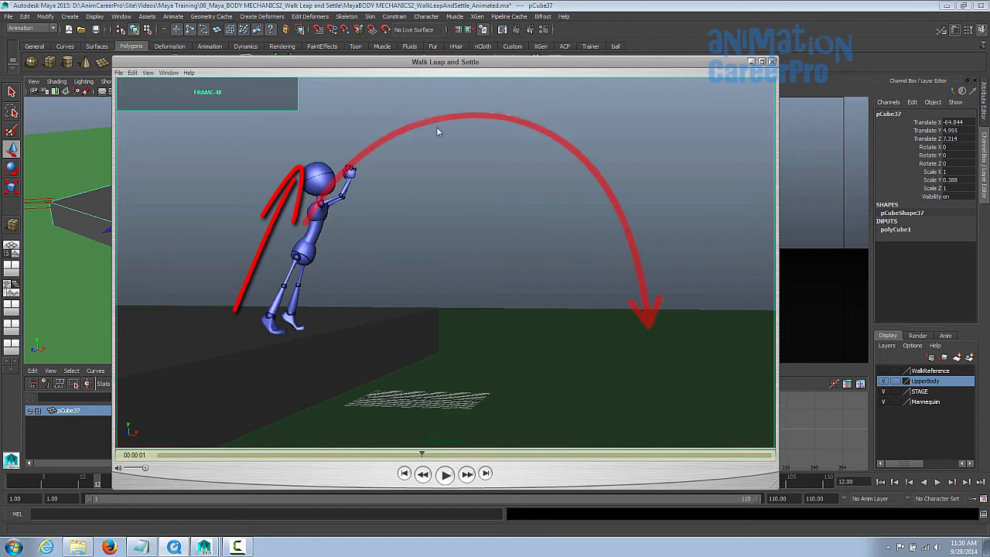
drag(495, 455, 223, 465)
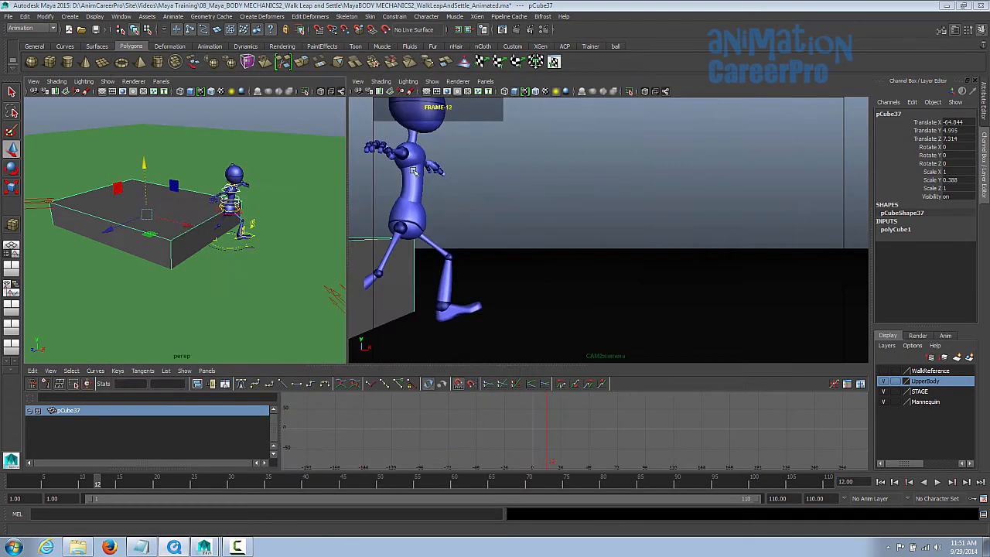
Scale the cube into a long, wide platform with Scale X about 1.4 and Scale Z about 6.23.
click(185, 213)
key(r)
drag(108, 230, 204, 244)
drag(231, 228, 248, 231)
alt+drag(244, 232, 182, 223)
drag(176, 231, 142, 242)
scroll(228, 263, down, 2)
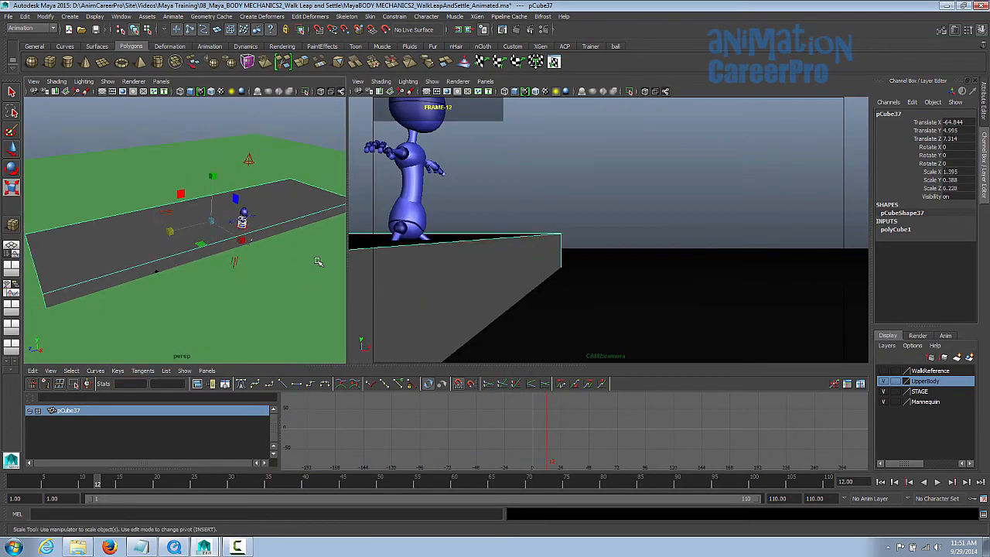
Select the CAM2 camera's POSITION control.
click(124, 17)
click(134, 90)
click(722, 174)
click(762, 184)
click(978, 51)
Move and rotate the camera to about 28, 21, 181 with rotation about -1.5, 7.1, 0.1, framing the mannequin and platform.
scroll(217, 262, down, 2)
key(w)
drag(135, 278, 40, 316)
mouse_move(93, 328)
mouse_down()
mouse_move(114, 349)
mouse_move(107, 340)
mouse_up()
key(e)
key(w)
mouse_move(89, 279)
mouse_down()
mouse_move(87, 268)
mouse_move(81, 295)
mouse_up()
key(e)
drag(113, 335, 104, 328)
key(w)
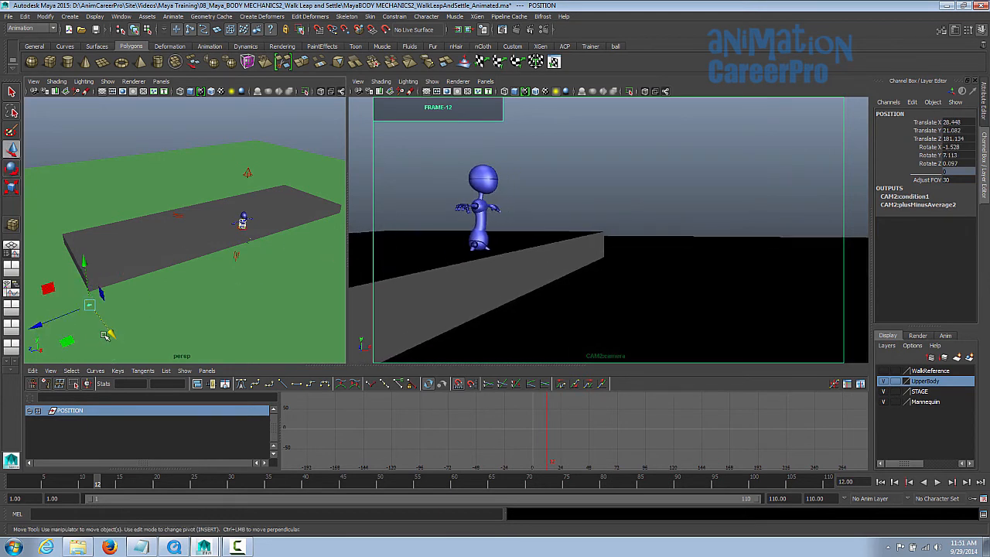
Go to frame 42 and select the mannequin's Mann_POS control.
drag(93, 482, 318, 495)
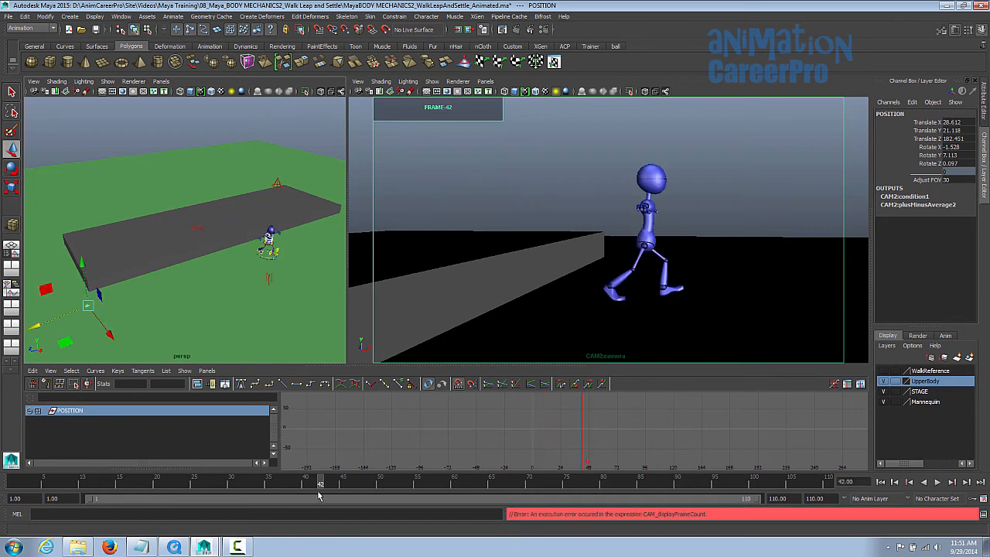
alt+middle_drag(261, 284, 187, 280)
alt+right_drag(187, 280, 307, 271)
alt+drag(307, 272, 259, 296)
click(236, 293)
middle_click(587, 206)
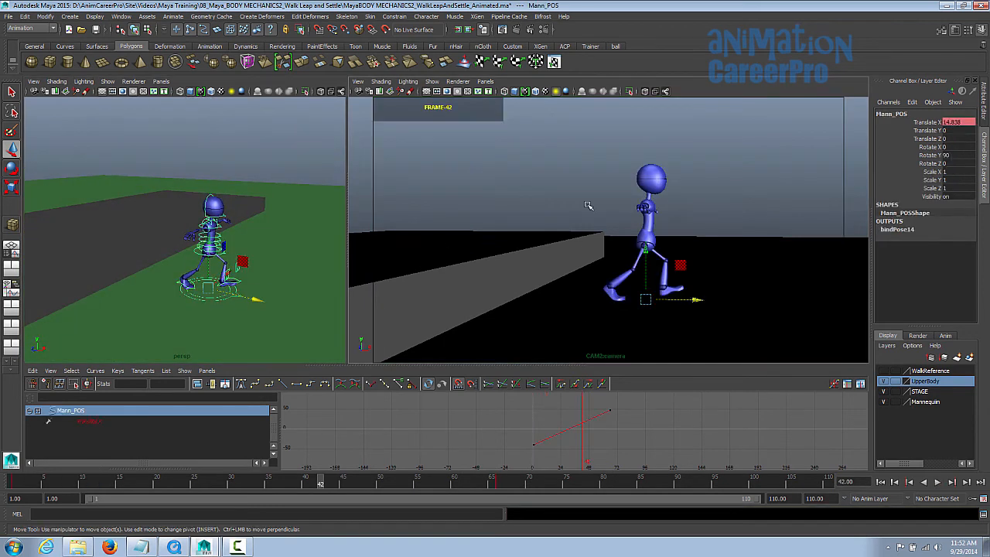
At frame 14, raise Mann_POS to a Translate Y of about 11.4 to lift the mannequin onto the platform.
click(230, 299)
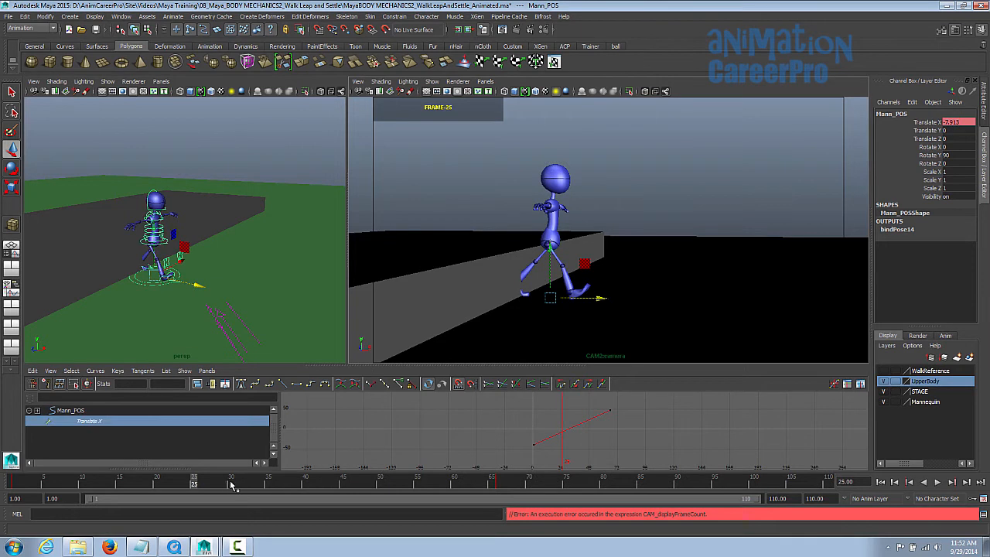
drag(230, 484, 113, 495)
click(931, 131)
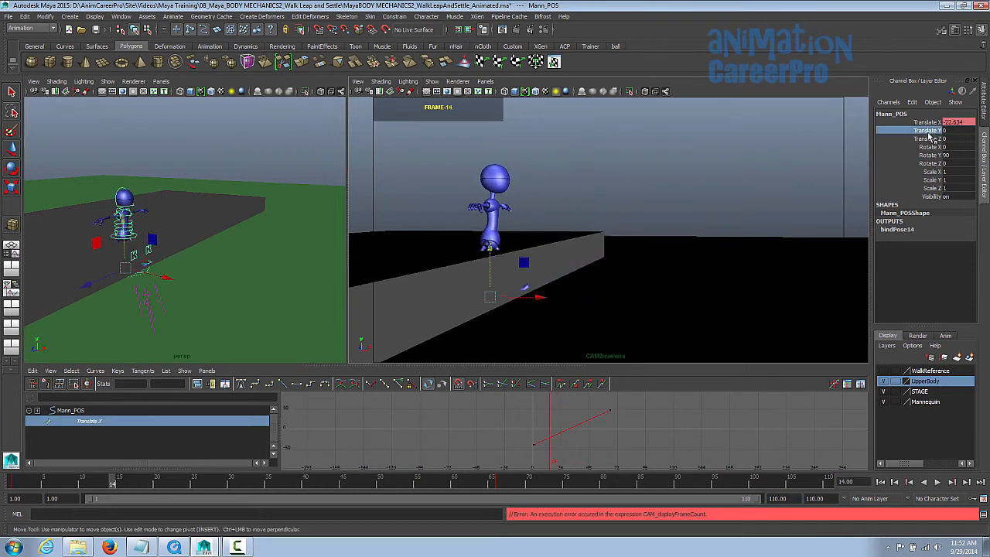
middle_drag(735, 199, 745, 171)
At frame 16, lower Mann_POS to a Translate Y of about 11.08 so the planted foot rests on the platform.
alt+drag(110, 250, 204, 244)
alt+right_drag(204, 244, 232, 236)
alt+drag(231, 235, 205, 220)
alt+middle_drag(205, 219, 261, 212)
alt+right_drag(261, 212, 292, 218)
click(127, 483)
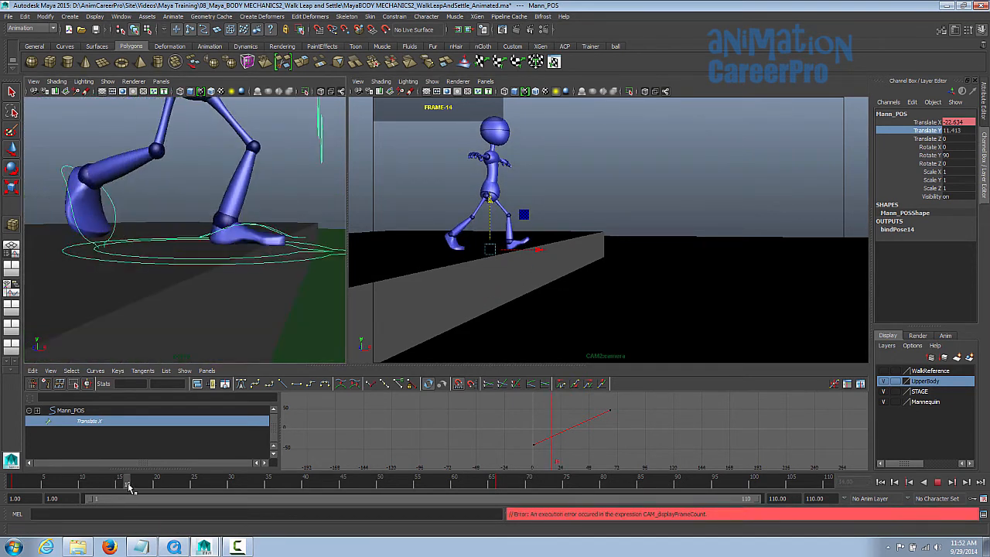
alt+drag(238, 312, 161, 304)
alt+right_drag(162, 305, 227, 291)
alt+drag(227, 291, 255, 301)
alt+middle_drag(256, 301, 223, 301)
alt+drag(222, 300, 259, 301)
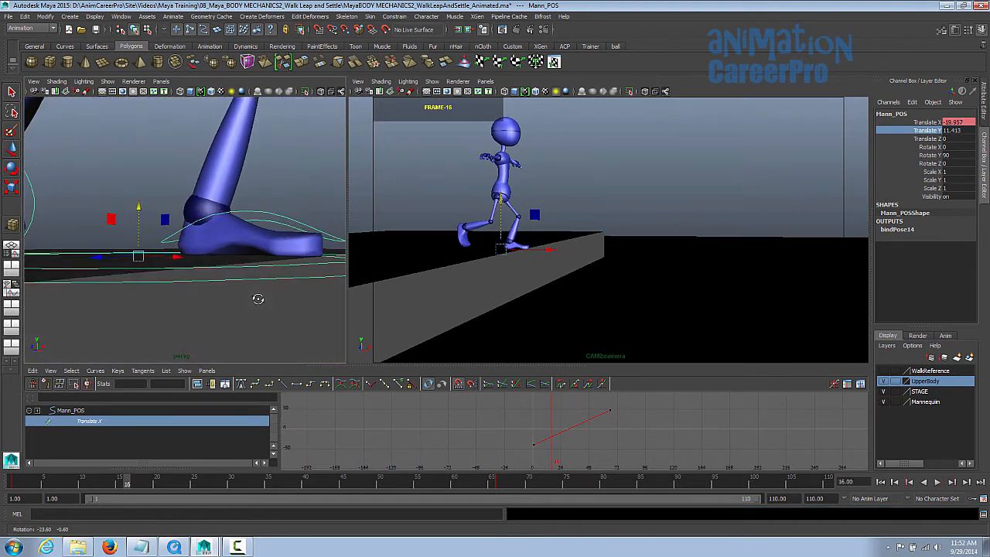
drag(139, 207, 142, 215)
alt+drag(203, 247, 149, 263)
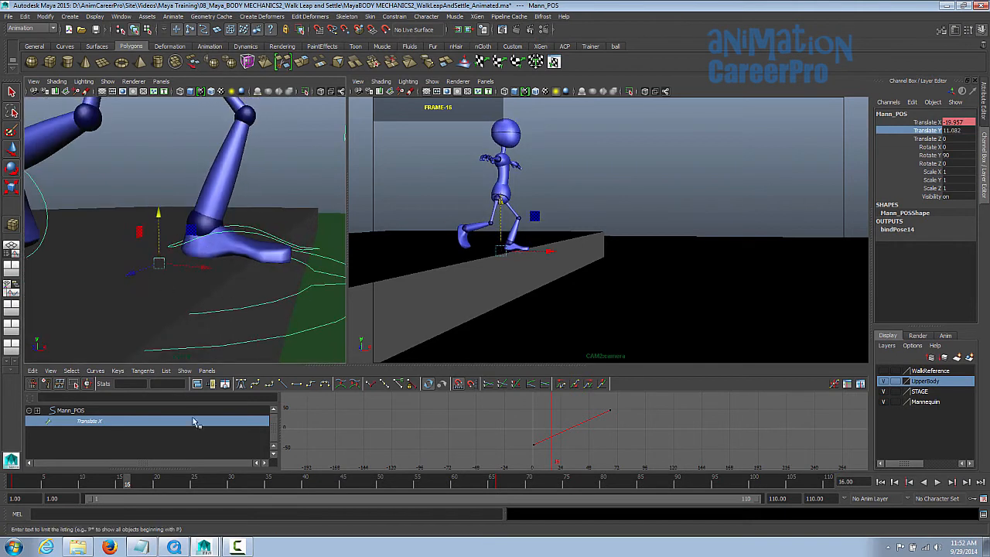
Key Mann_POS Translate Y at 11.146 on frame 1 and enlarge the Graph Editor.
right_click(928, 130)
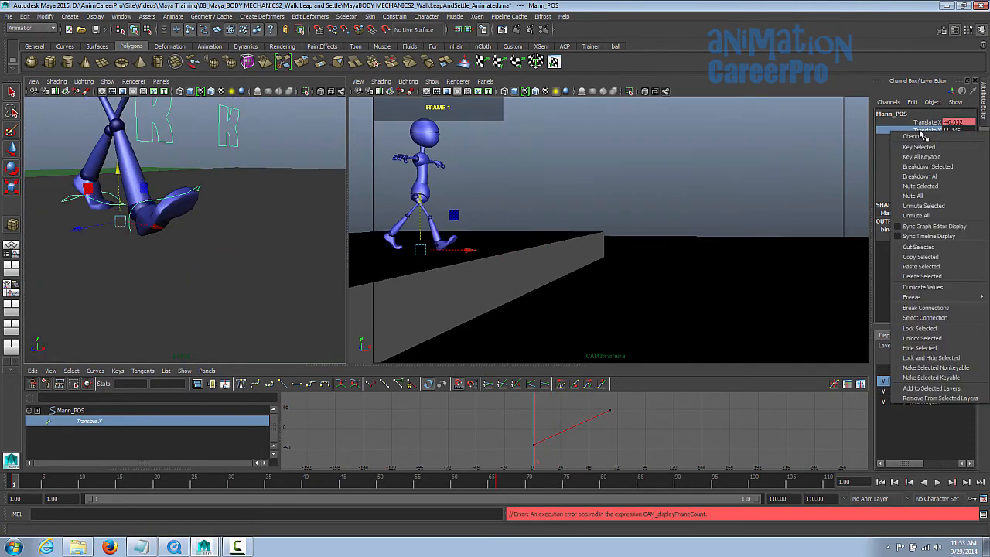
click(920, 147)
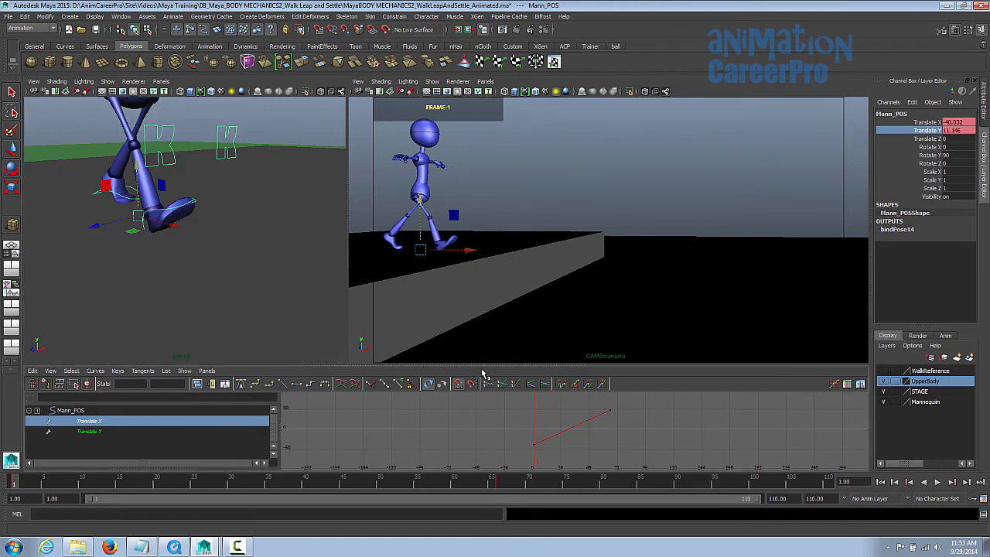
drag(485, 370, 484, 346)
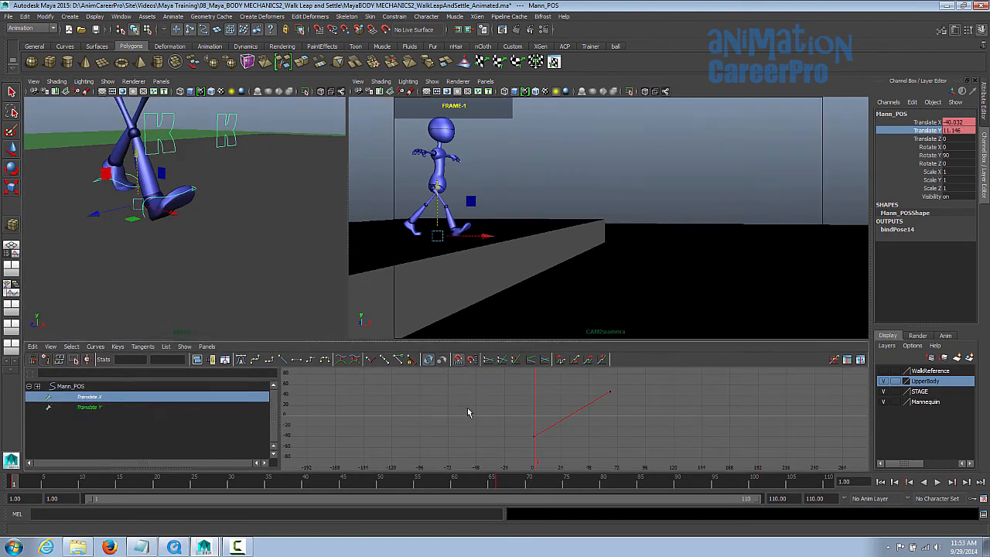
Shift the whole Translate X curve of Mann_POS down so it runs from about -63.8 at frame 1 to 23.2 at frame 66.
drag(597, 424, 599, 426)
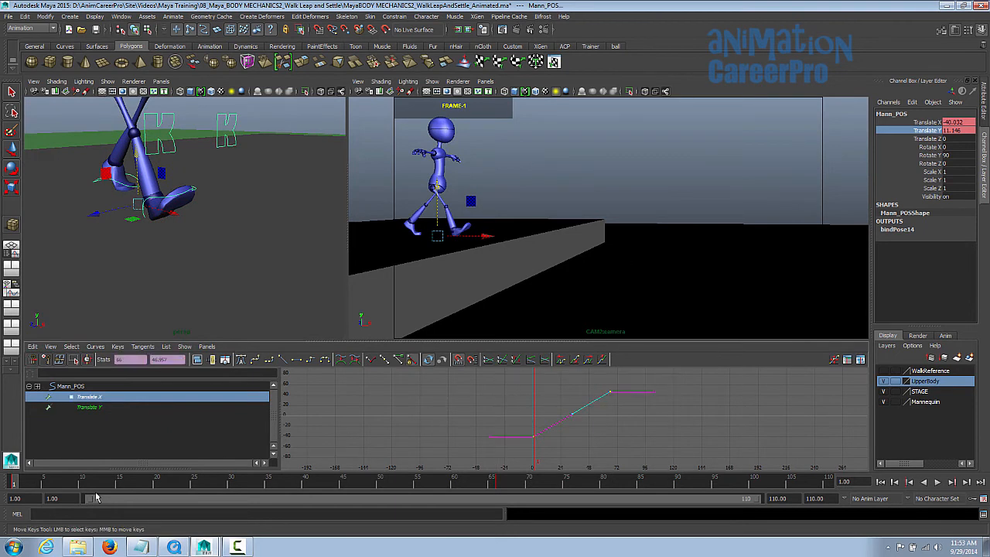
middle_click(634, 393)
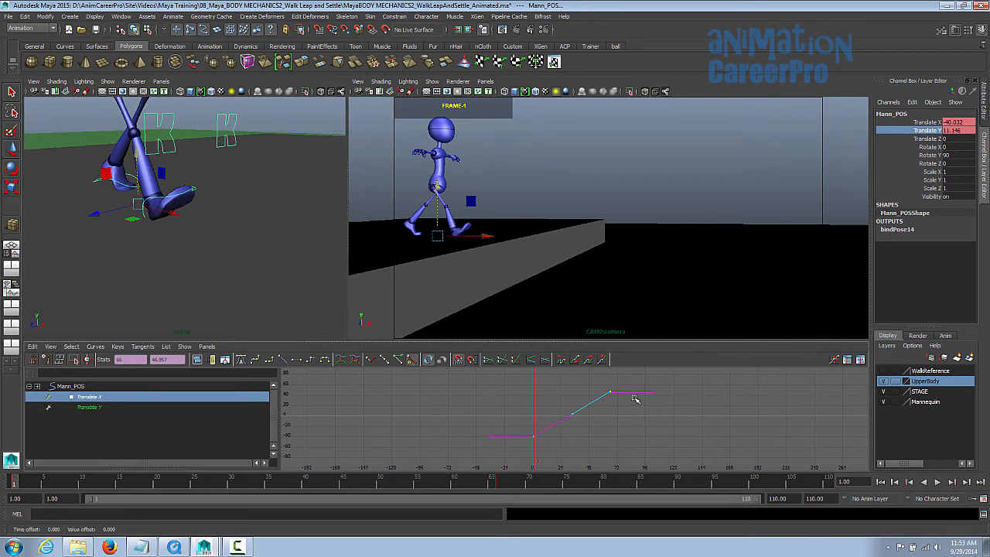
middle_drag(634, 399, 636, 407)
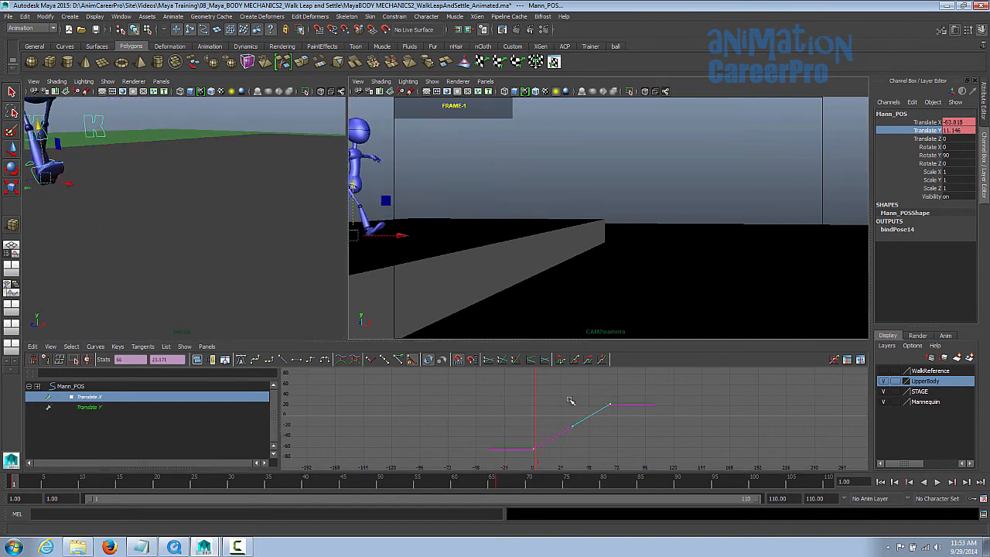
click(488, 416)
Play and scrub the walk to check the mannequin's path along the platform, and return to frame 1.
key(alt+v)
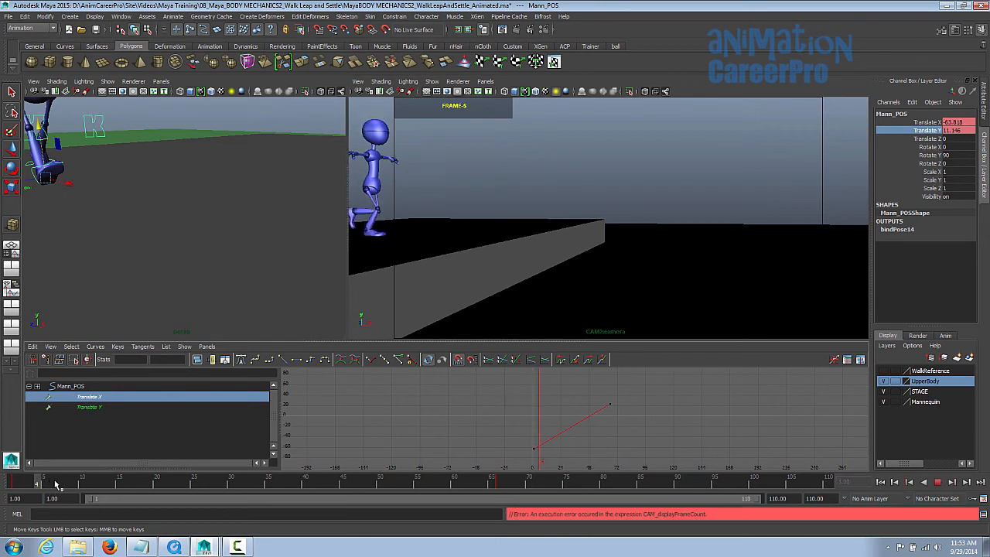
drag(77, 482, 186, 483)
key(alt+shift+v)
key(w)
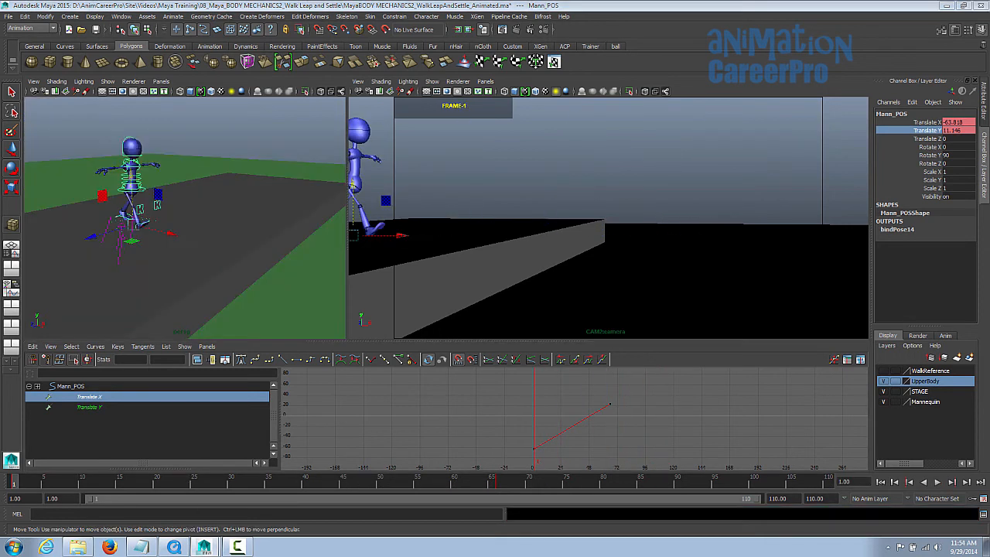
Try rotating the mannequin's Head control, and undo the rotation.
alt+drag(133, 221, 157, 236)
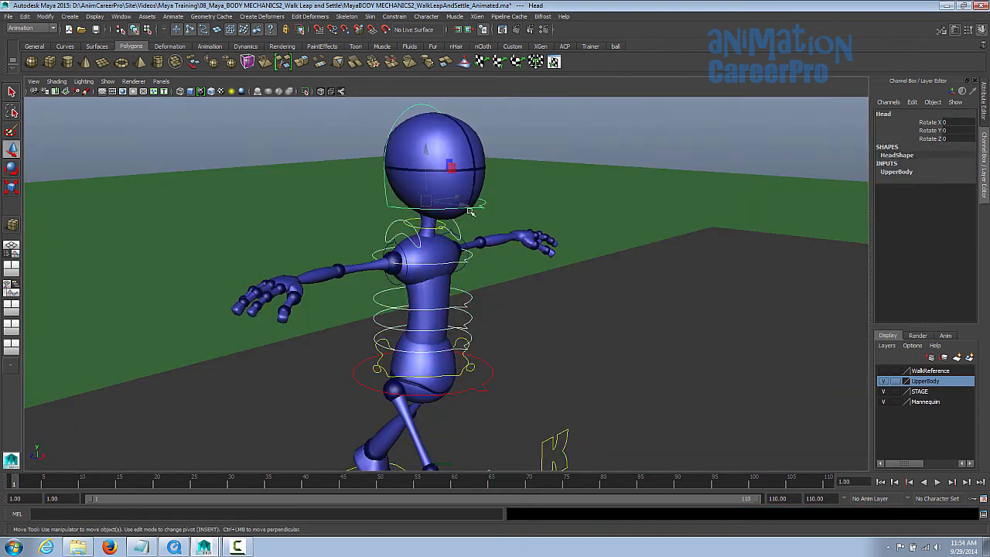
alt+drag(524, 190, 515, 190)
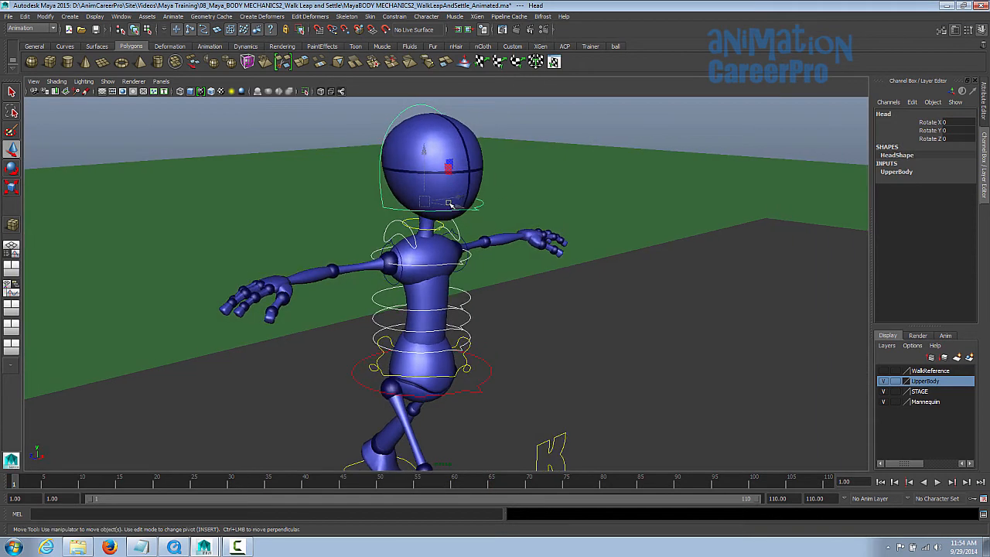
key(e)
drag(437, 191, 426, 175)
key(ctrl+z)
key(ctrl+z)
key(ctrl+z)
key(ctrl+z)
key(ctrl+z)
key(ctrl+z)
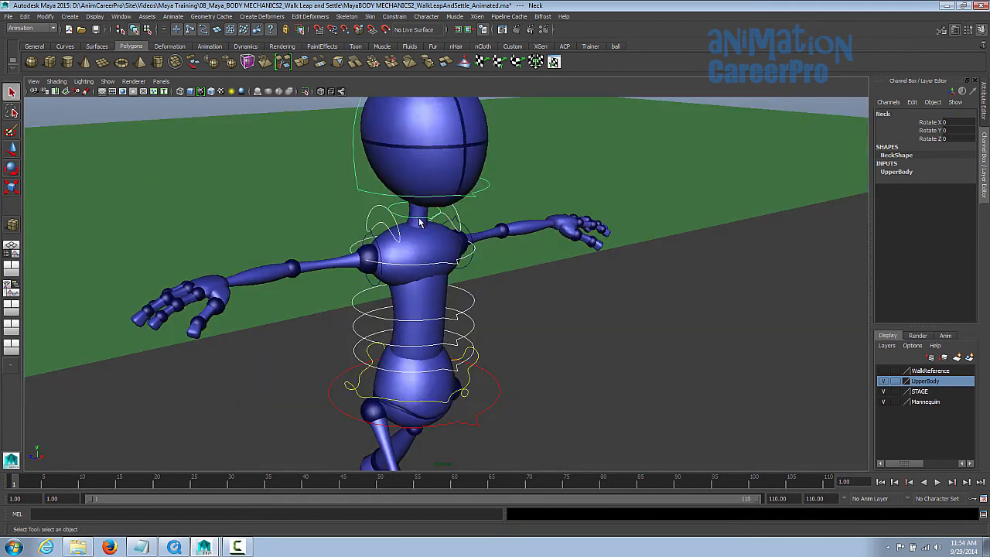
Try rotating the mannequin's Neck control.
key(e)
drag(412, 233, 385, 211)
key(q)
Try moving both clavicle controls together to lift and shift the shoulders, and undo the moves.
click(386, 213)
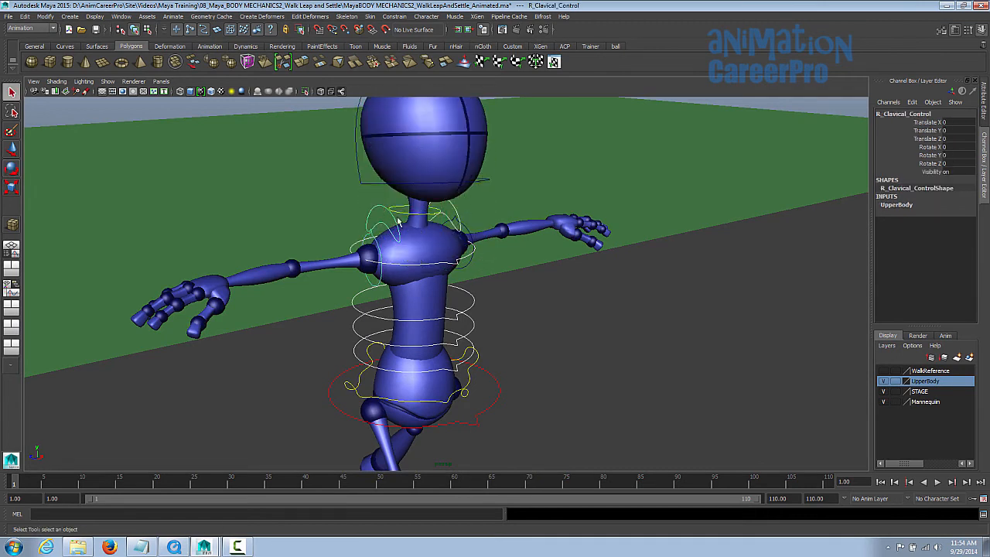
shift+click(456, 209)
key(w)
drag(433, 192, 448, 162)
mouse_move(468, 219)
mouse_down()
mouse_move(489, 226)
mouse_move(444, 213)
mouse_move(521, 221)
mouse_move(450, 222)
mouse_up()
key(ctrl+z)
key(ctrl+z)
key(ctrl+z)
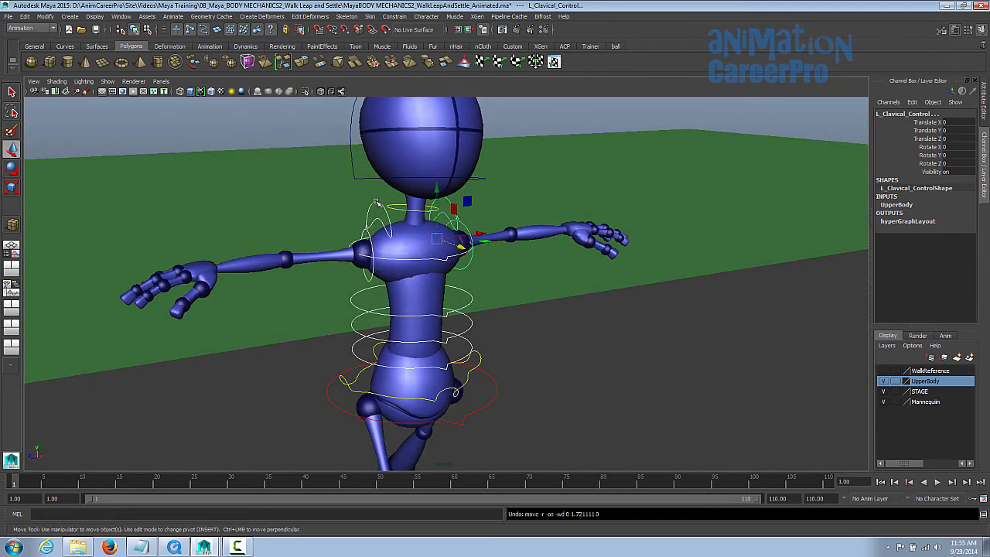
Rotate R_Clavical_Control to about -5.86 in Z.
click(379, 207)
key(e)
mouse_move(375, 207)
mouse_down()
mouse_move(382, 200)
mouse_move(385, 209)
mouse_up()
key(ctrl+z)
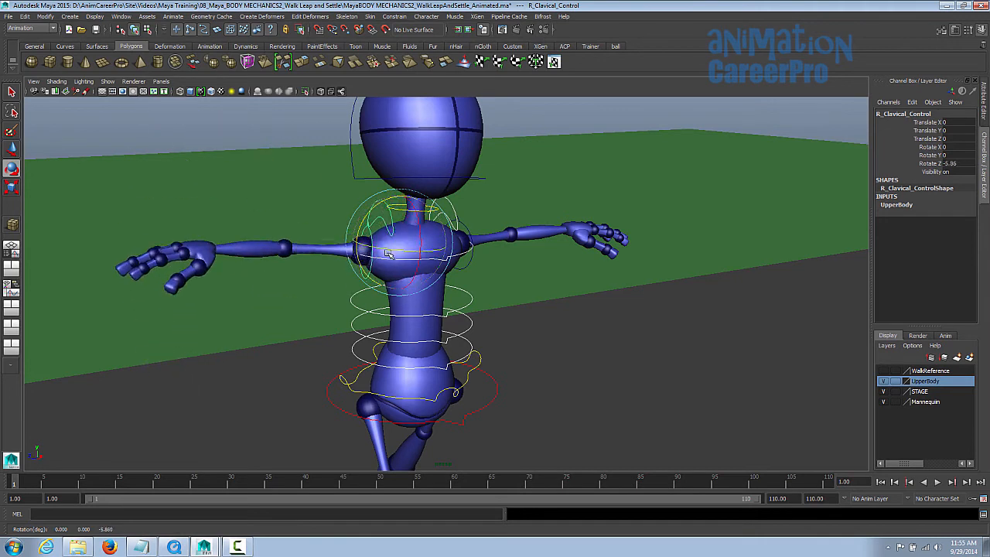
Try rotating the mannequin's Chest control, and undo the rotation.
key(q)
click(444, 259)
alt+drag(455, 260, 438, 260)
alt+drag(470, 290, 467, 287)
key(e)
alt+drag(408, 236, 398, 232)
key(ctrl+z)
Try bending and twisting the whole spine by rotating the chest and torso controls together.
click(462, 306)
drag(400, 281, 411, 250)
drag(506, 240, 468, 270)
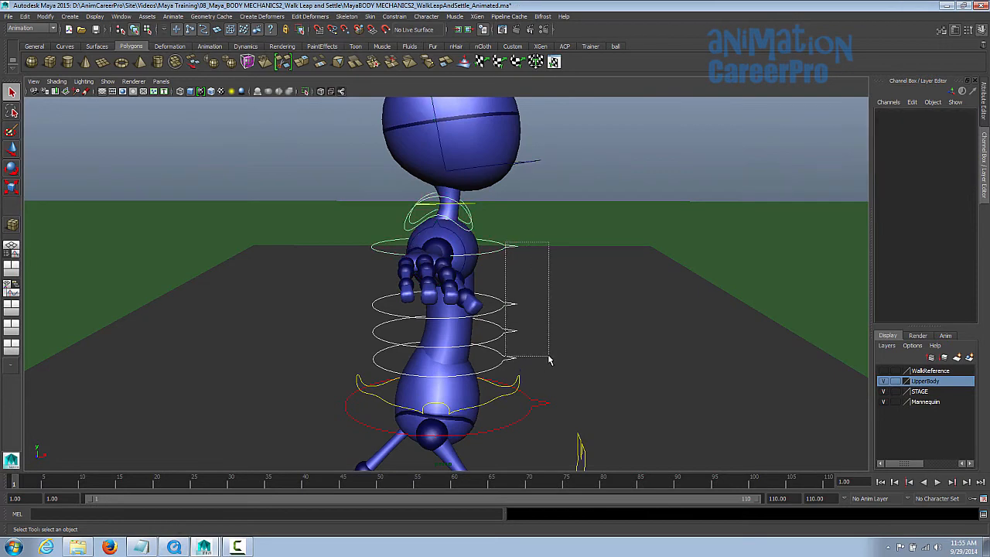
key(e)
mouse_move(438, 217)
mouse_down()
mouse_move(494, 224)
mouse_move(435, 213)
mouse_move(487, 223)
mouse_move(427, 223)
mouse_up()
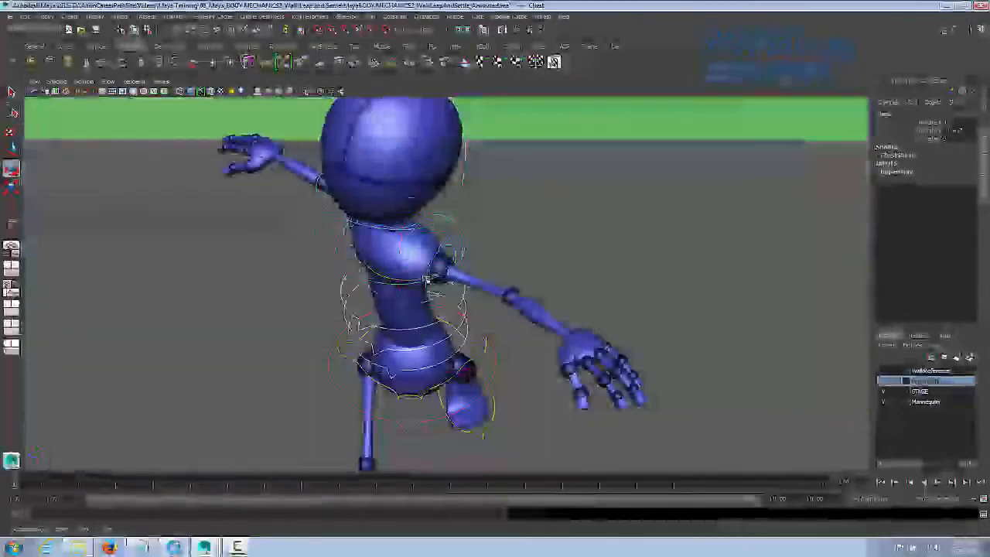
drag(464, 278, 442, 276)
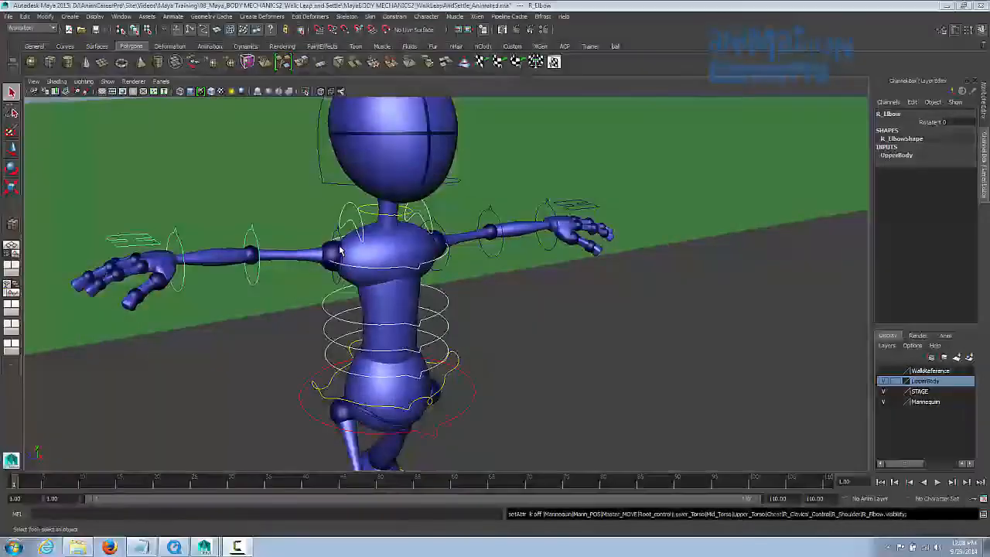
Try rotating the mannequin's torso controls, and undo the rotation.
click(340, 241)
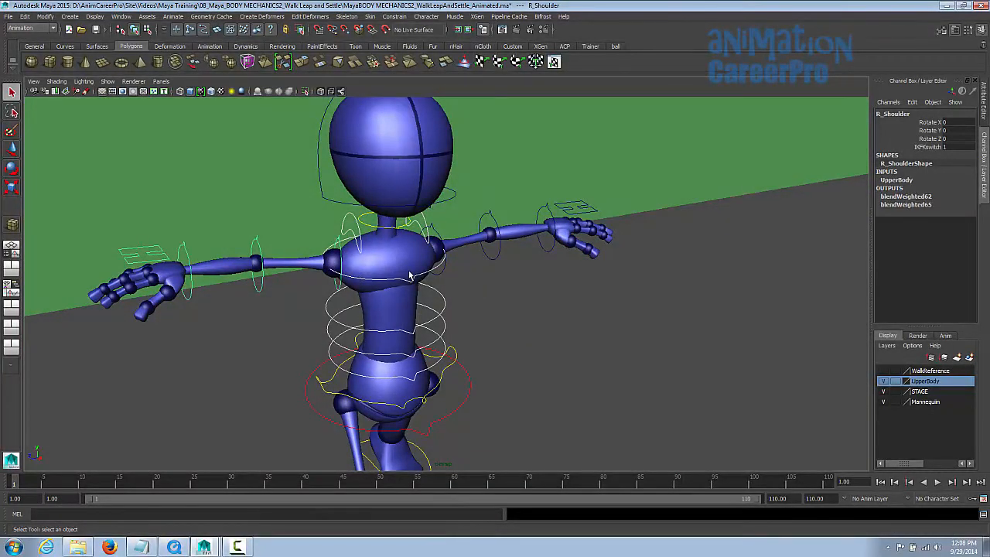
click(414, 284)
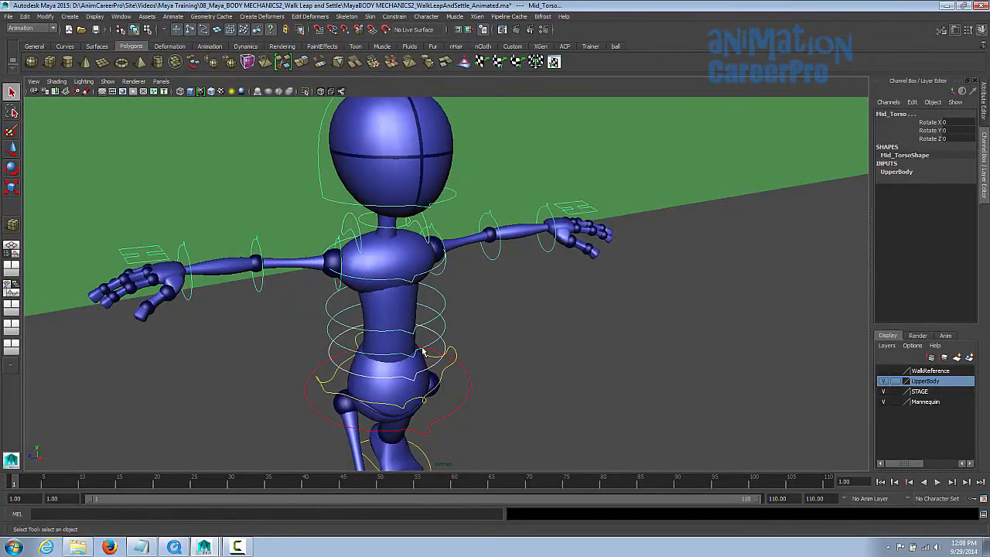
key(e)
drag(417, 311, 419, 311)
key(ctrl+z)
Rotate R_Shoulder to about 35.3 in Z to lower the right arm, and try bending the right elbow.
click(351, 265)
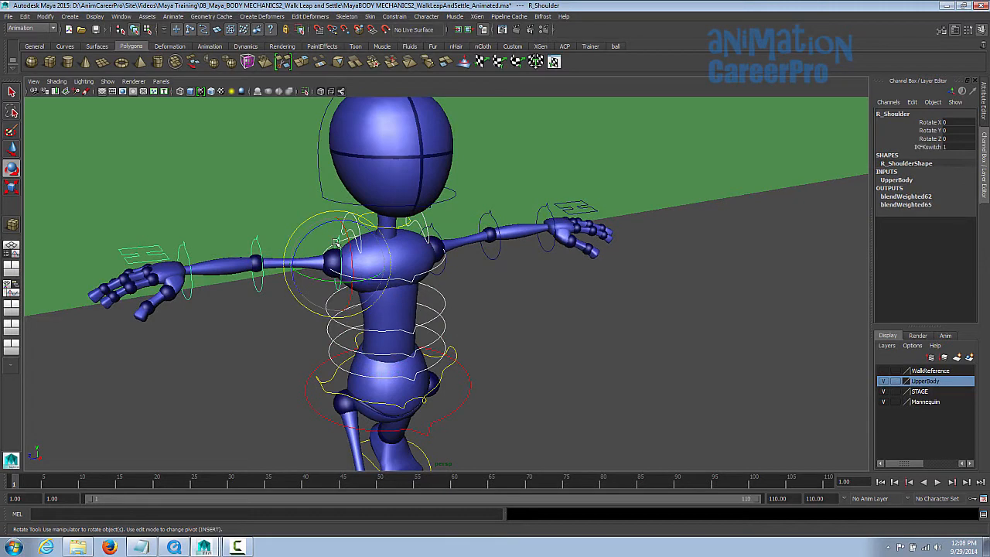
drag(322, 227, 304, 249)
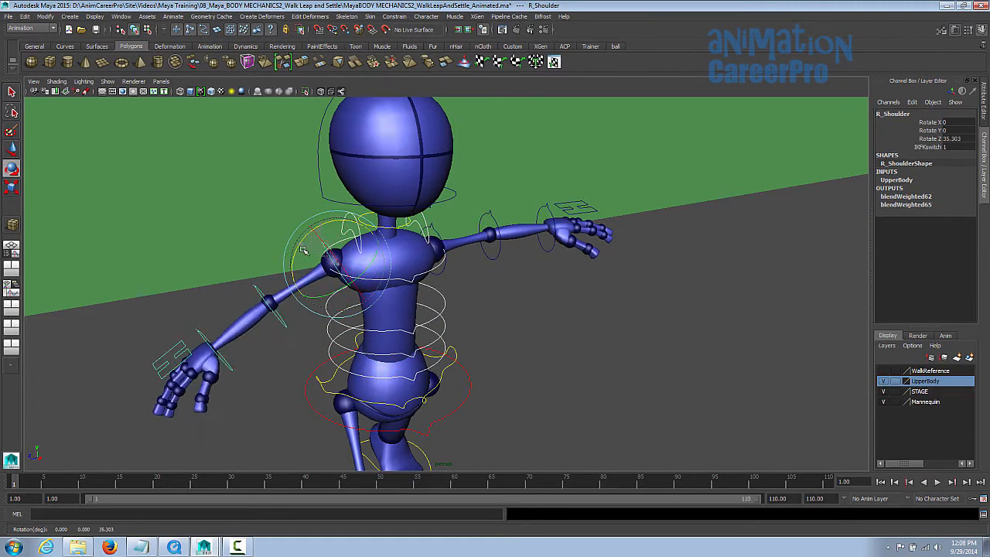
click(255, 290)
drag(274, 337, 261, 371)
Undo the elbow change and rotate R_Wrist to about 24.4 in X, -11.5 in Y and -18.3 in Z.
click(226, 351)
click(257, 288)
drag(288, 305, 416, 362)
key(z)
alt+drag(447, 403, 221, 328)
click(178, 329)
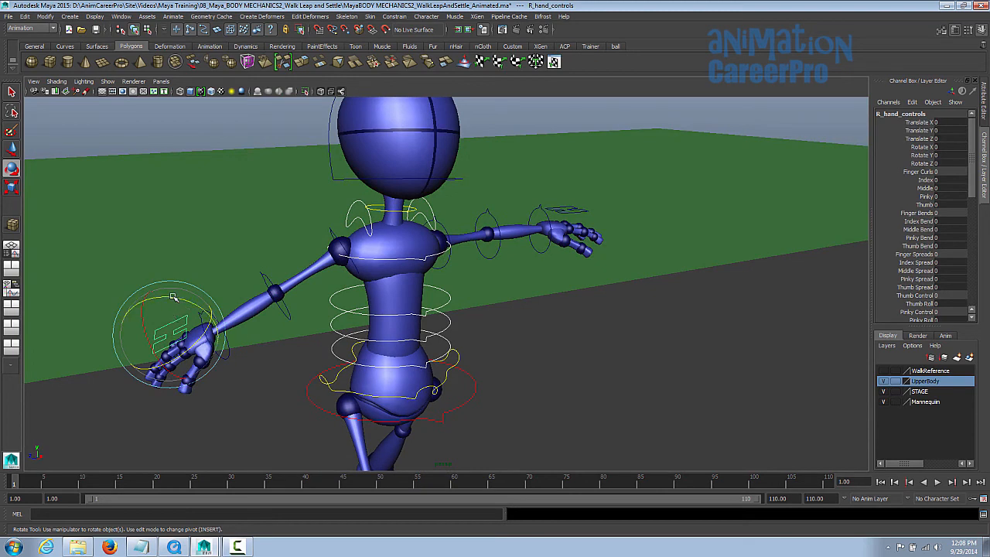
key(q)
click(208, 317)
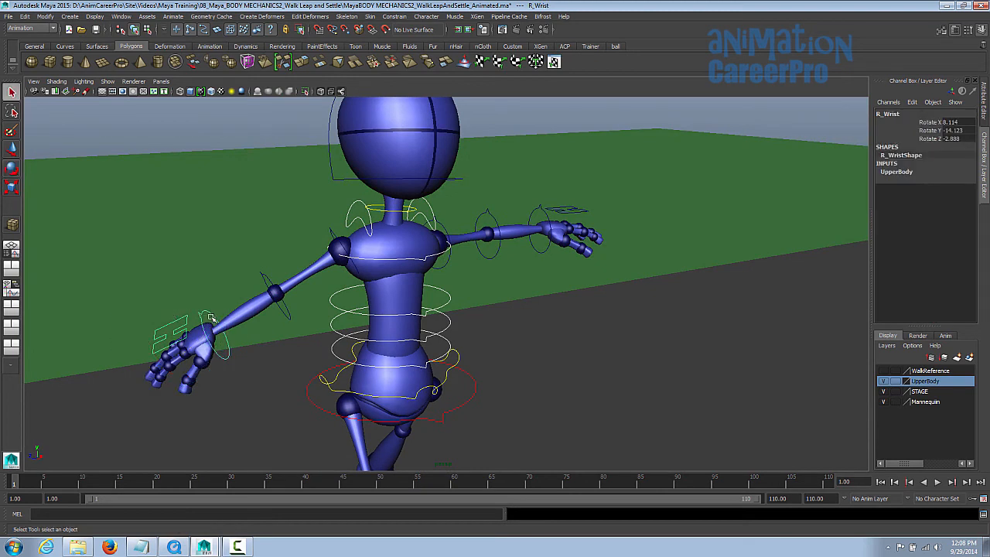
key(e)
mouse_move(211, 319)
alt+mouse_down()
mouse_move(216, 288)
mouse_move(219, 305)
alt+mouse_up()
Examine the Finger Curls, Finger Bends and Finger Spreads attributes of R_hand_controls.
click(134, 332)
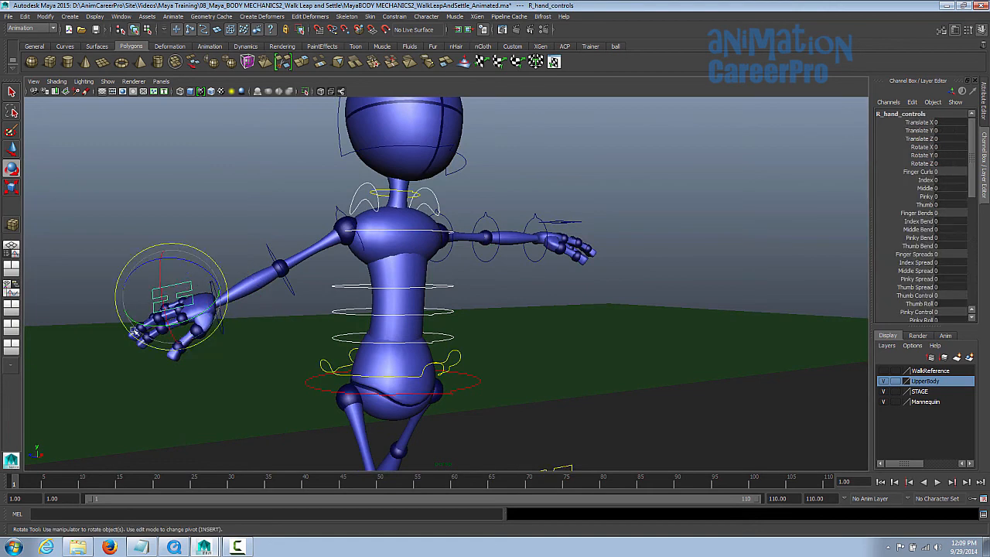
click(913, 172)
click(912, 213)
click(909, 254)
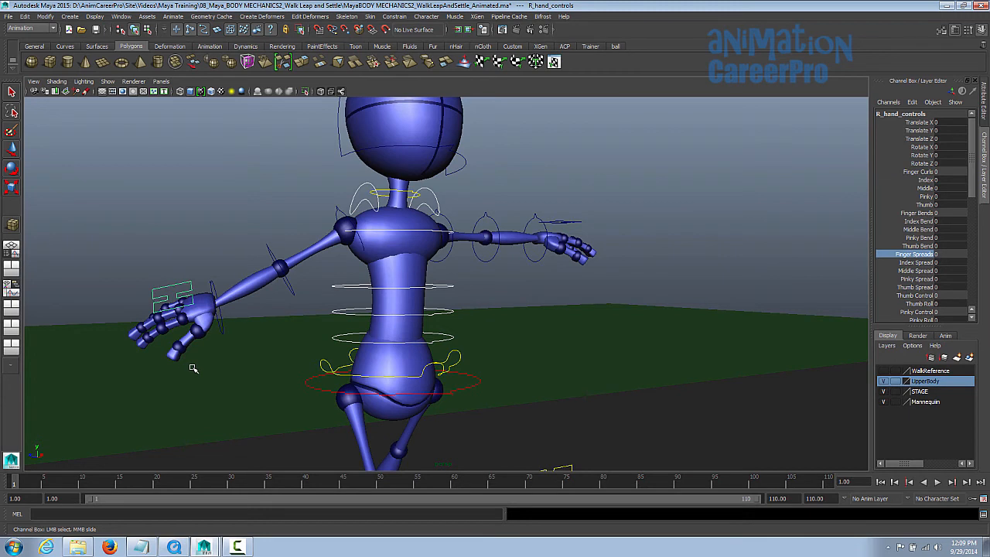
Review the right arm's shoulder, elbow and wrist controls, and set R_Shoulder's IKFKswitch to 0.
alt+drag(386, 234, 383, 257)
click(336, 227)
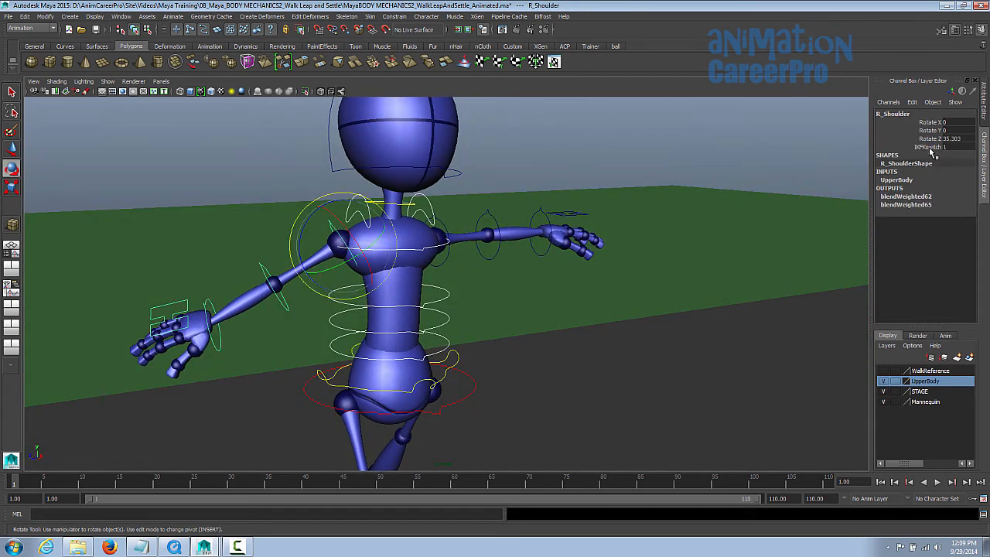
key(Return)
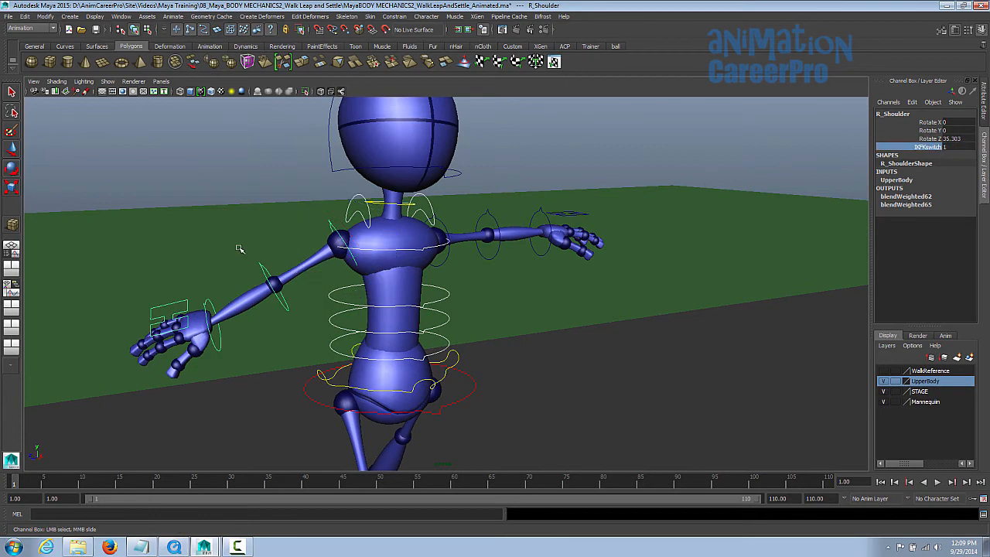
click(265, 272)
click(208, 309)
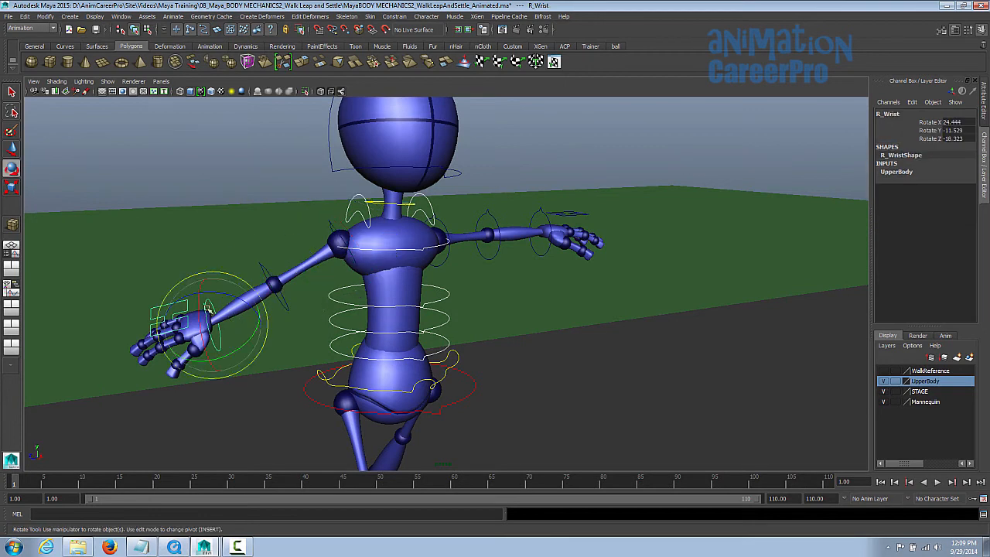
click(331, 227)
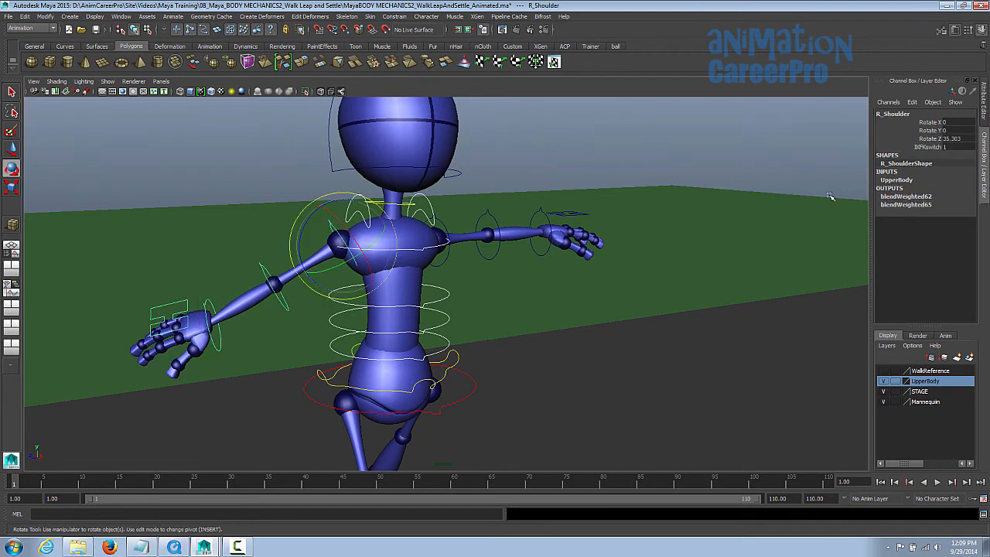
click(937, 148)
click(959, 148)
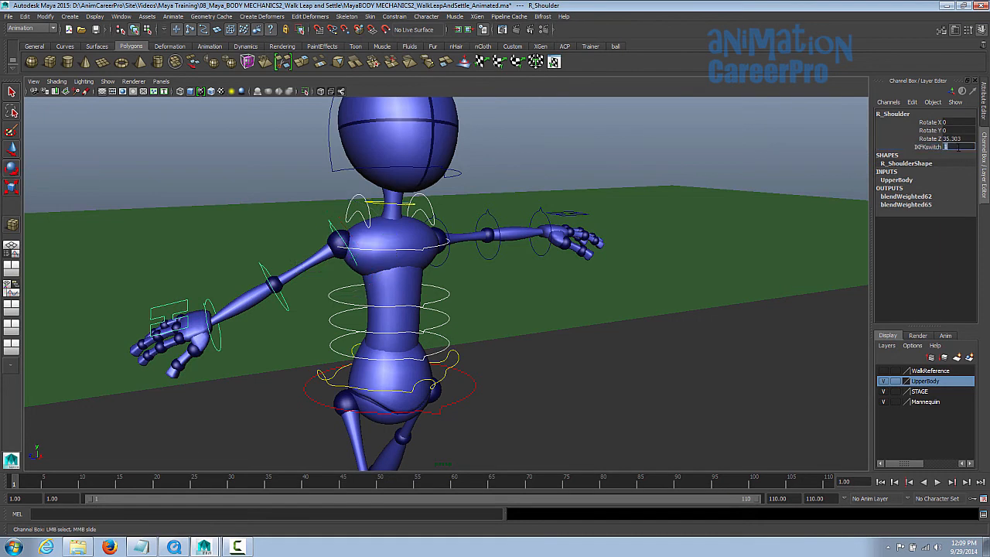
text(0)
key(Return)
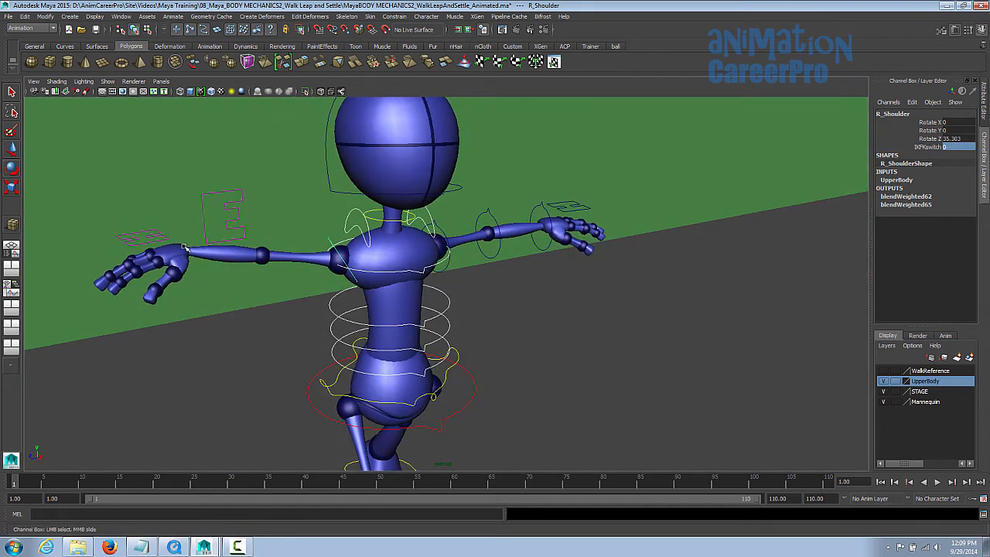
Move R_IK_hand_controls to about 2.62, -1.133, 6.376 and rotate it to about -21.5, 7.1, -90.7 so the hand points up.
click(161, 237)
alt+drag(627, 307, 583, 296)
key(w)
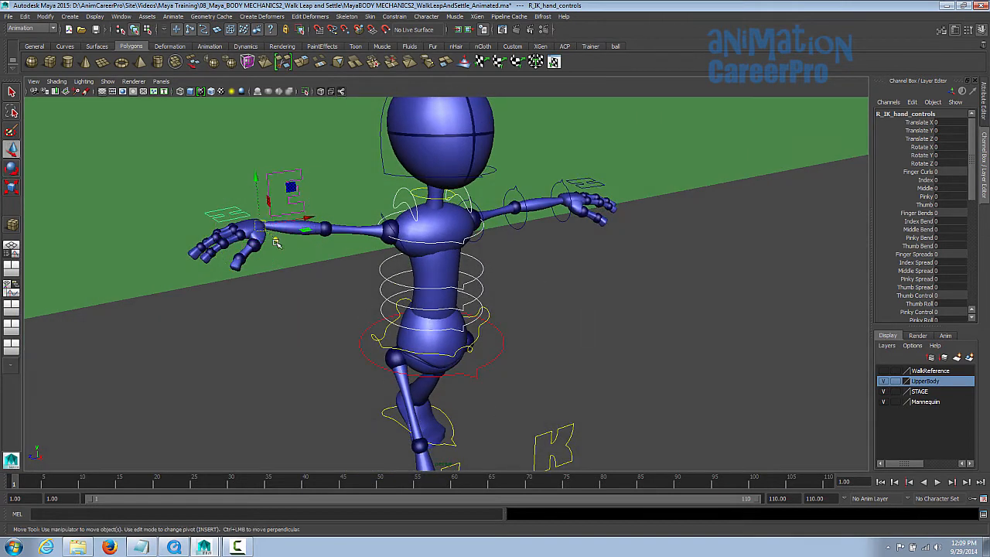
drag(277, 239, 444, 243)
key(e)
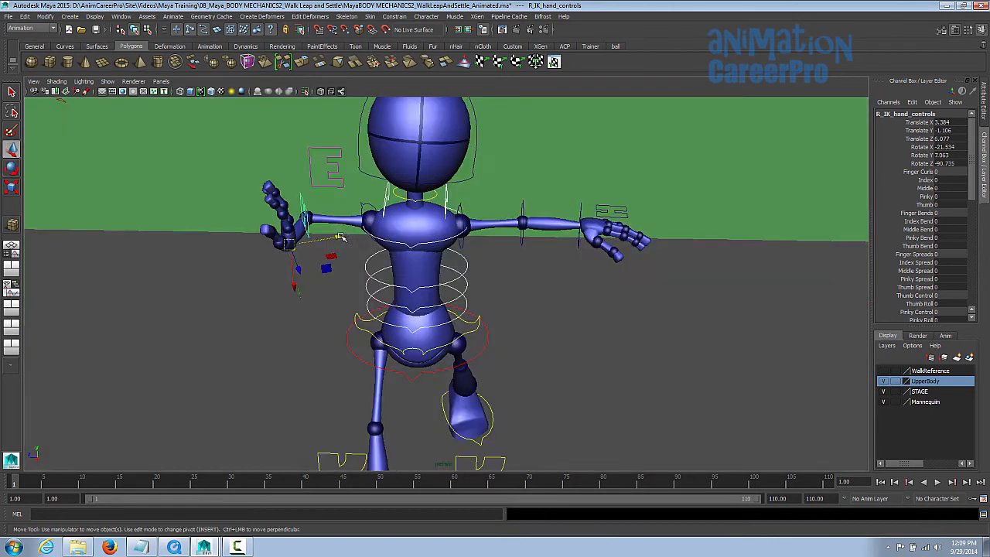
drag(323, 241, 329, 239)
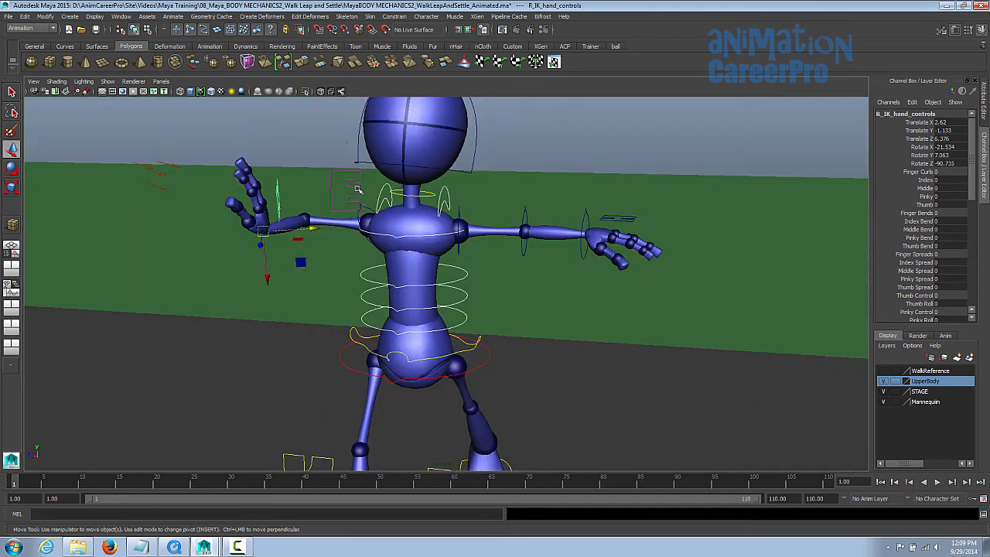
Move R_elbow_pole_vector straight down to about hip height so the right elbow points downward.
click(346, 186)
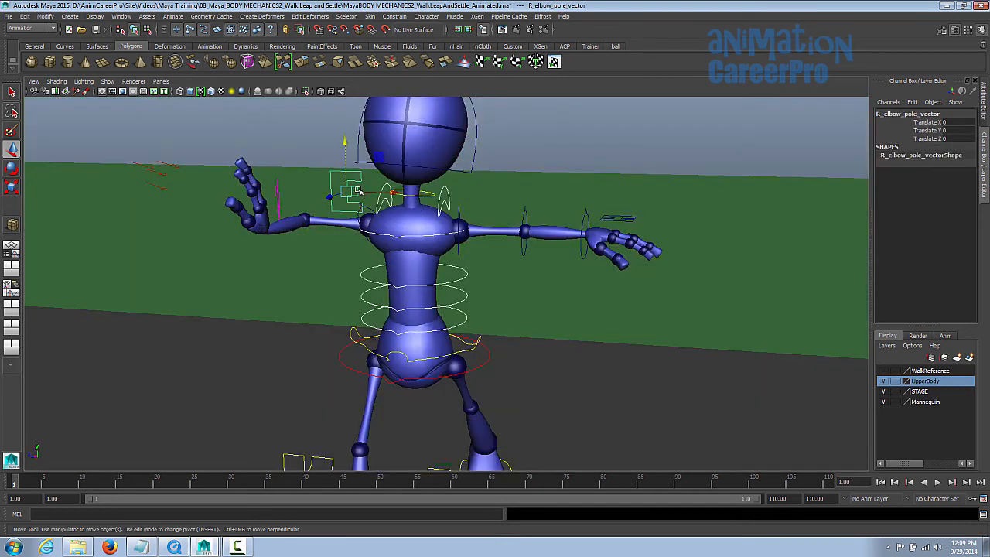
drag(344, 140, 345, 261)
alt+drag(453, 288, 415, 294)
Try rotating the Upper_Torso control while the right arm is in IK, and undo the rotation.
click(415, 289)
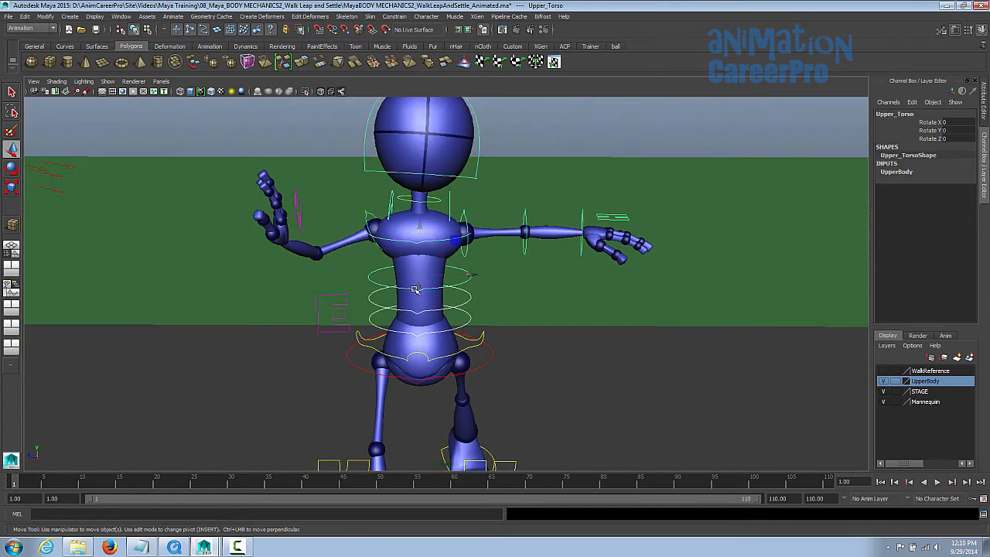
key(e)
mouse_move(447, 238)
mouse_down()
mouse_move(435, 251)
mouse_move(450, 250)
mouse_up()
key(ctrl+z)
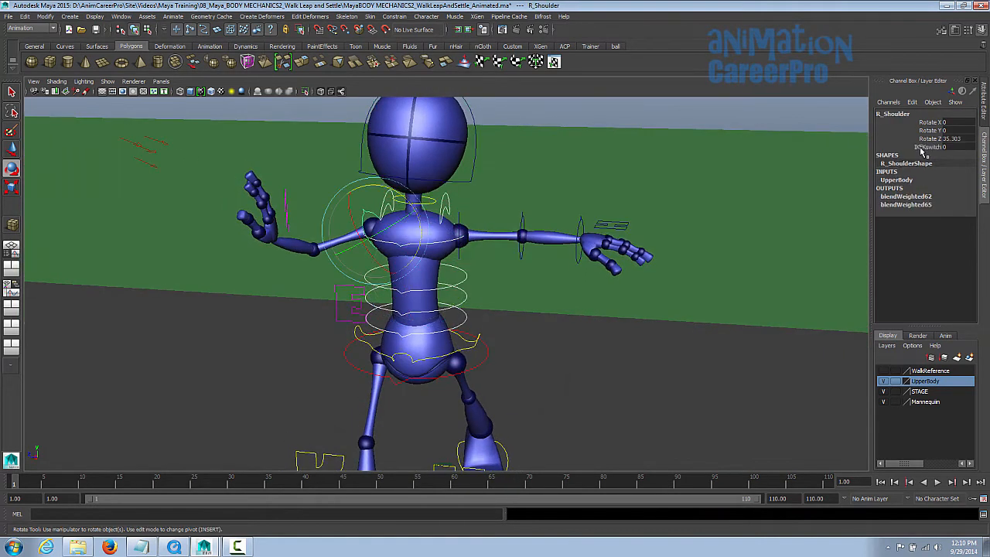
Reset R_Shoulder's rotations to 0 and its IKFKswitch to 1.
click(947, 148)
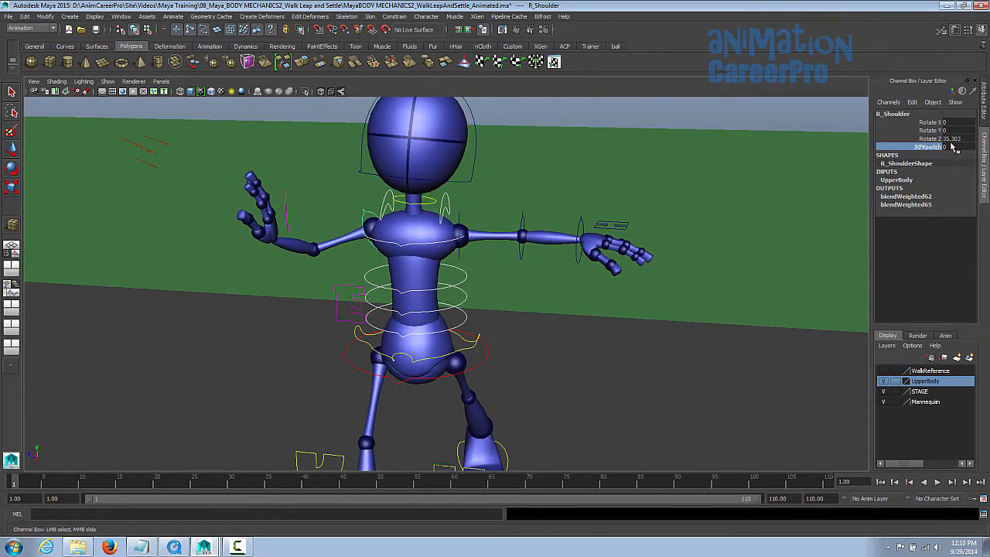
drag(945, 122, 951, 164)
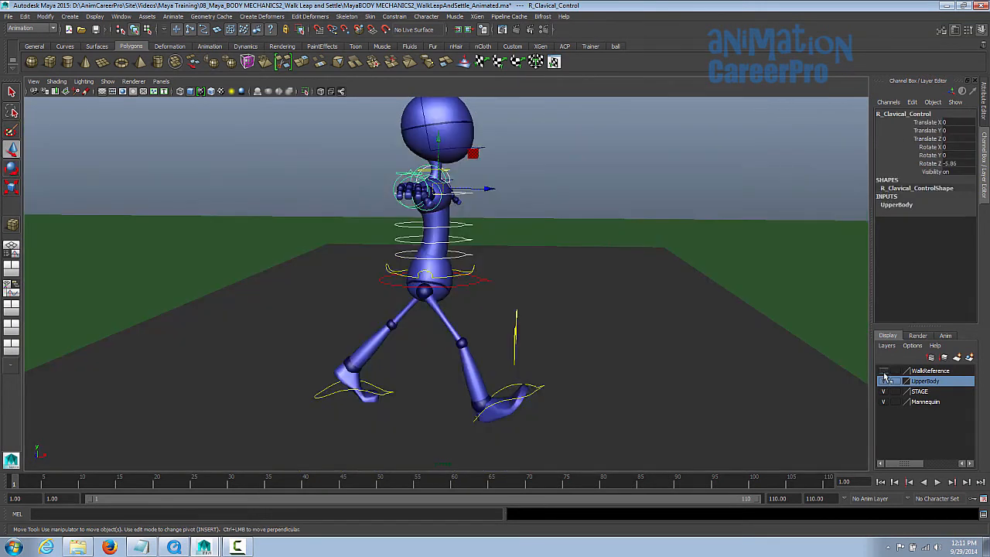
Show the WalkReference layer and move the walk chart plane to about -28.84, 35.827, -68.07, closer to the mannequin.
click(589, 152)
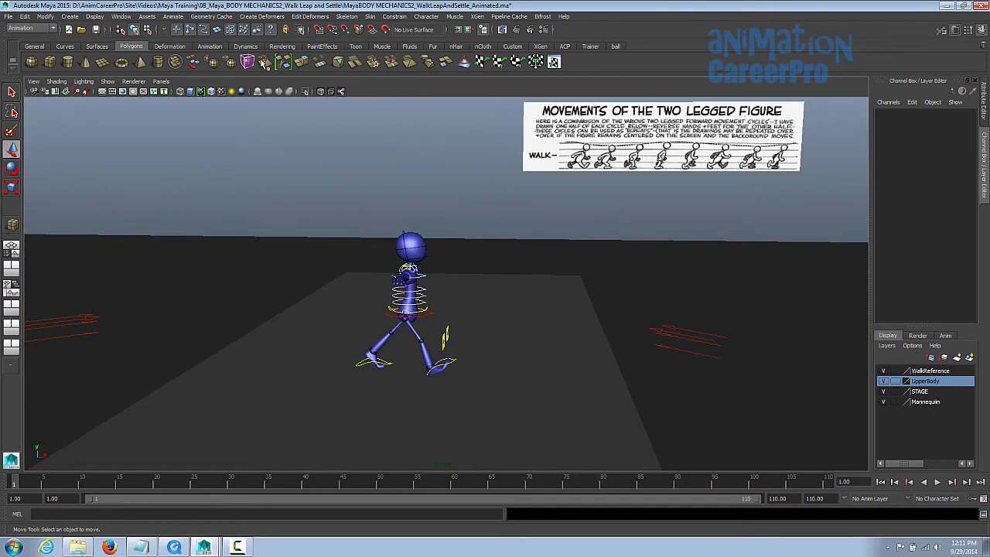
click(219, 31)
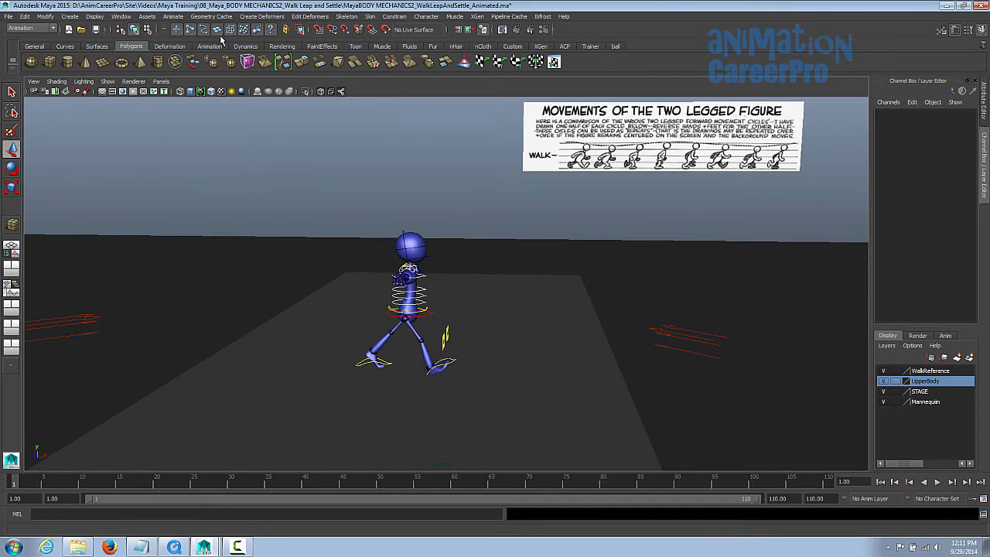
click(688, 144)
drag(711, 137, 608, 138)
drag(555, 187, 557, 289)
scroll(543, 294, up, 6)
alt+middle_drag(336, 268, 302, 238)
alt+middle_drag(666, 302, 635, 308)
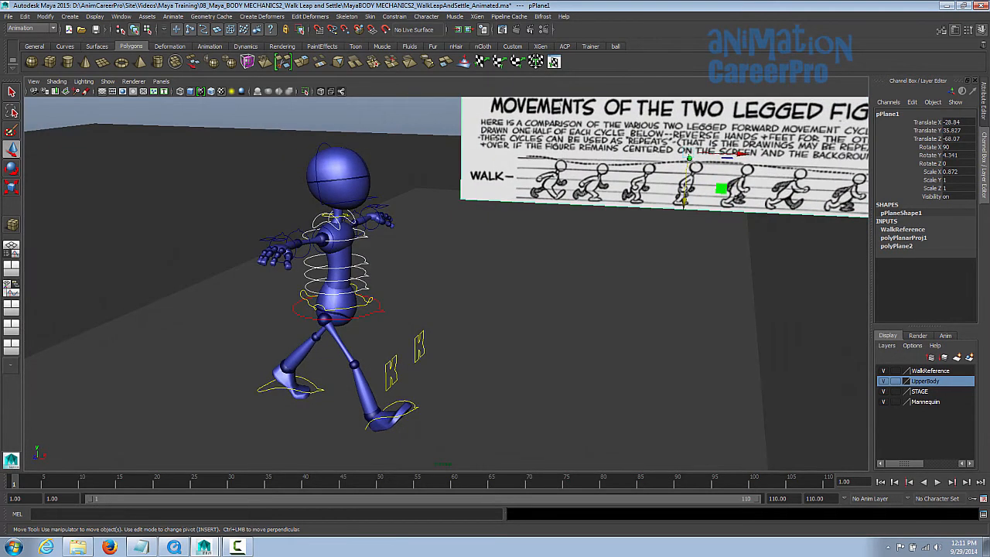
alt+drag(591, 241, 479, 263)
Rotate both shoulder controls to lower the arms to the mannequin's sides, with R_Shoulder at about 13.2, -25.6, 75.7.
click(338, 229)
key(e)
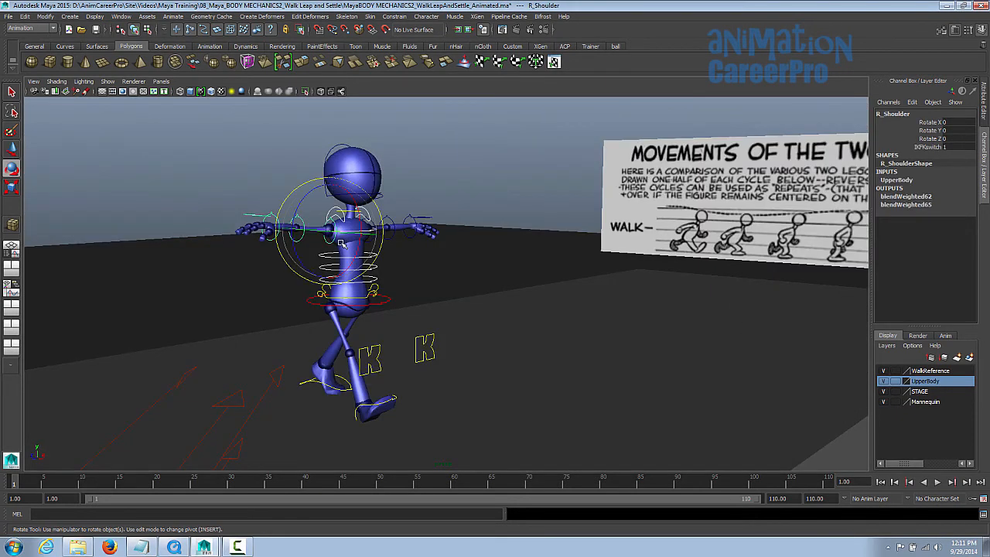
drag(306, 197, 349, 280)
alt+drag(352, 291, 337, 240)
click(434, 209)
alt+drag(464, 225, 533, 209)
drag(542, 217, 421, 251)
key(q)
key(e)
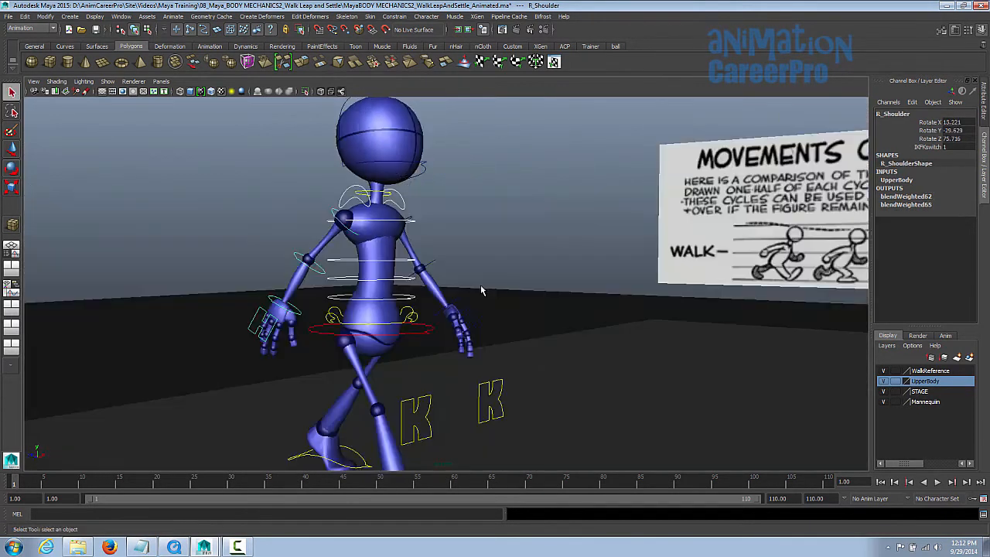
Rotate the Upper_Torso control slightly and set R_Wrist's rotation to about -18.7 in Y.
alt+drag(544, 268, 415, 235)
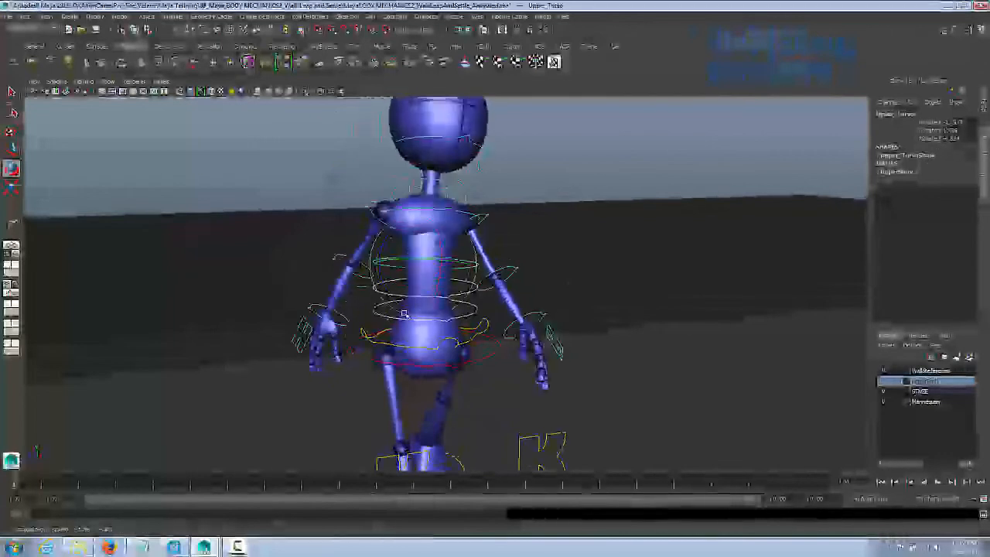
click(330, 343)
alt+drag(330, 343, 401, 301)
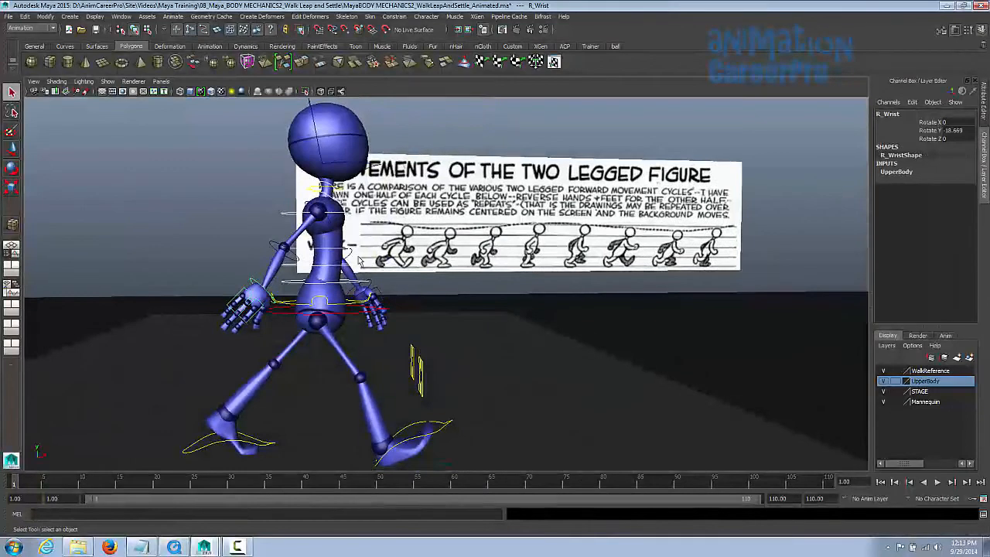
Curl the right hand's fingers on R_hand_controls, with Index and Thumb at 1.1 and Middle and Pinky adjusted separately.
click(384, 293)
alt+drag(389, 276, 325, 230)
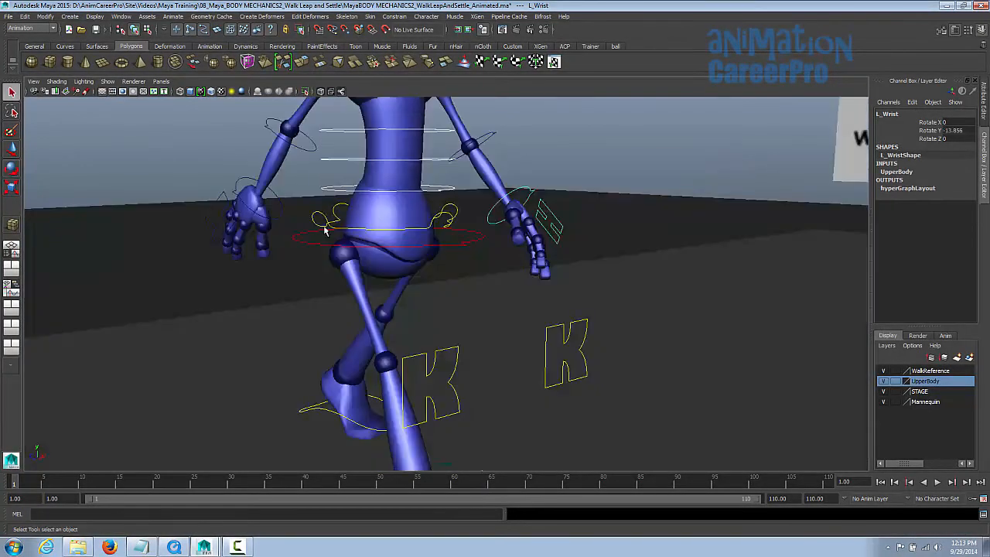
click(218, 209)
key(f)
alt+drag(318, 308, 571, 305)
alt+right_drag(571, 305, 212, 330)
drag(924, 180, 924, 204)
middle_drag(734, 266, 753, 272)
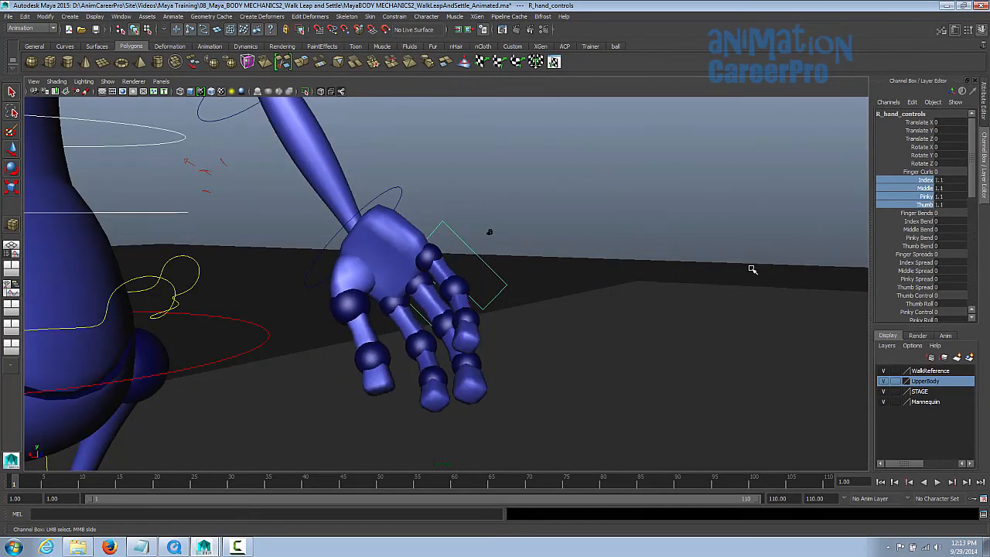
drag(924, 188, 924, 196)
middle_drag(742, 272, 694, 272)
Curl the left hand's Index, Middle, Pinky and Thumb together, and vary the Middle and Pinky curls for a relaxed hand.
alt+drag(694, 273, 835, 276)
alt+right_drag(835, 275, 588, 273)
alt+middle_drag(587, 274, 168, 325)
click(356, 361)
key(f)
alt+drag(355, 348, 657, 278)
click(380, 270)
drag(924, 179, 924, 204)
middle_drag(696, 217, 742, 215)
drag(924, 188, 924, 196)
middle_drag(924, 196, 890, 240)
click(906, 197)
middle_drag(681, 259, 698, 258)
Rotate R_Shoulder to about 13.6, -32.3, 75.0 and check the arm from the front and side.
alt+drag(433, 263, 723, 280)
alt+right_drag(723, 280, 526, 296)
click(413, 212)
alt+drag(541, 260, 571, 280)
key(e)
drag(452, 229, 356, 247)
key(q)
key(e)
drag(446, 256, 446, 252)
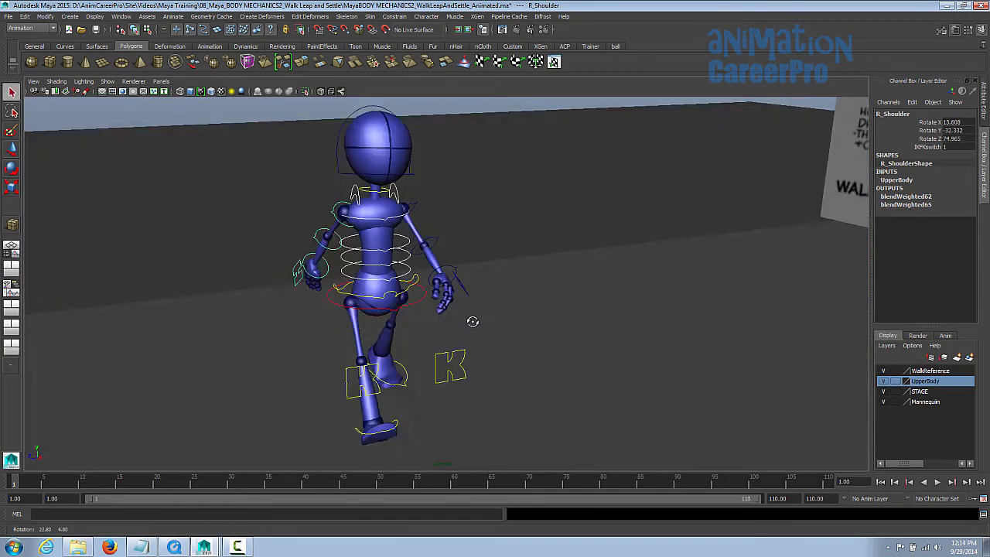
alt+drag(471, 320, 468, 323)
alt+middle_drag(496, 301, 513, 283)
alt+drag(513, 283, 453, 364)
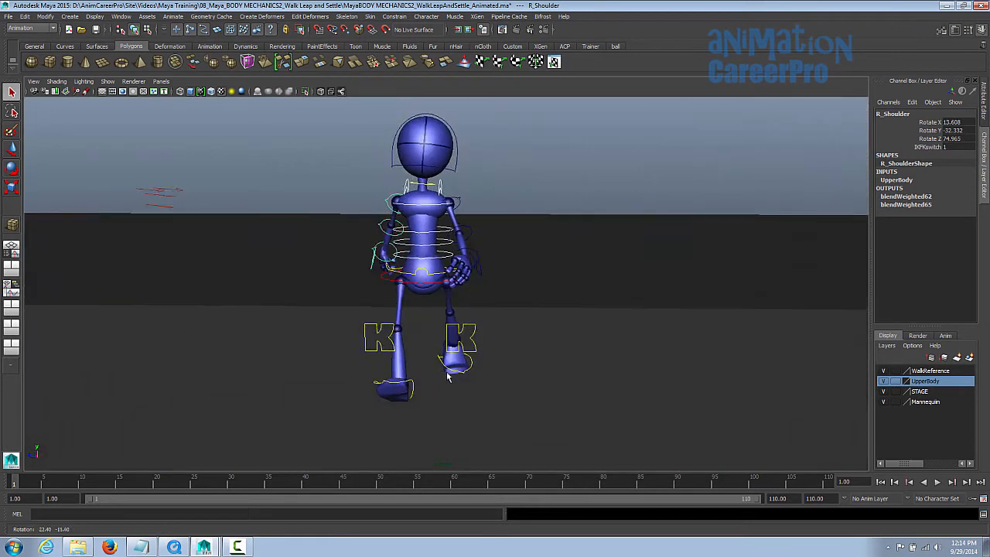
alt+drag(424, 260, 542, 347)
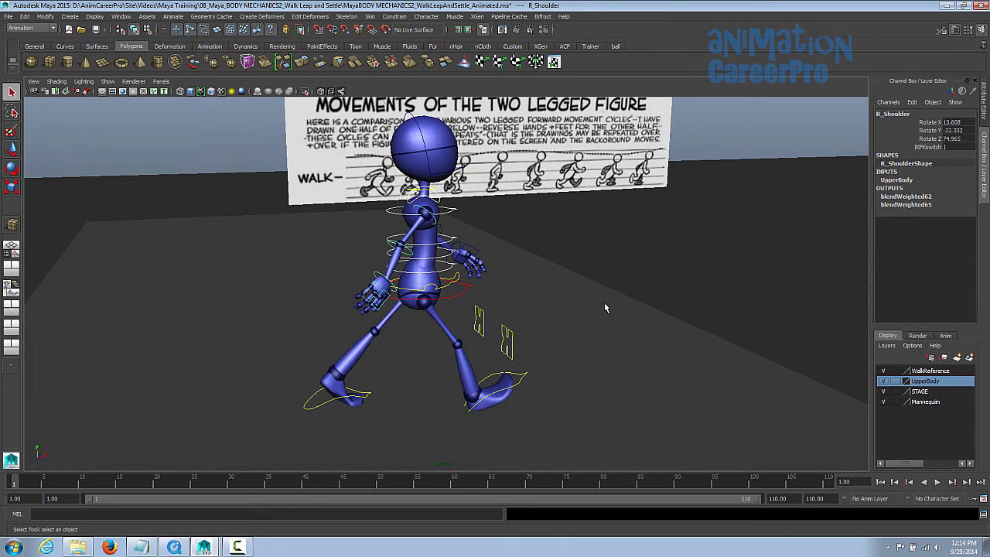
Rotate the Lower_Torso control to about -3.4 in Y and check the spine pose from the front and side.
alt+drag(530, 255, 441, 248)
click(437, 254)
click(436, 266)
alt+right_drag(464, 261, 611, 257)
alt+drag(510, 240, 507, 267)
alt+right_drag(472, 266, 520, 265)
click(438, 251)
drag(438, 250, 623, 256)
key(q)
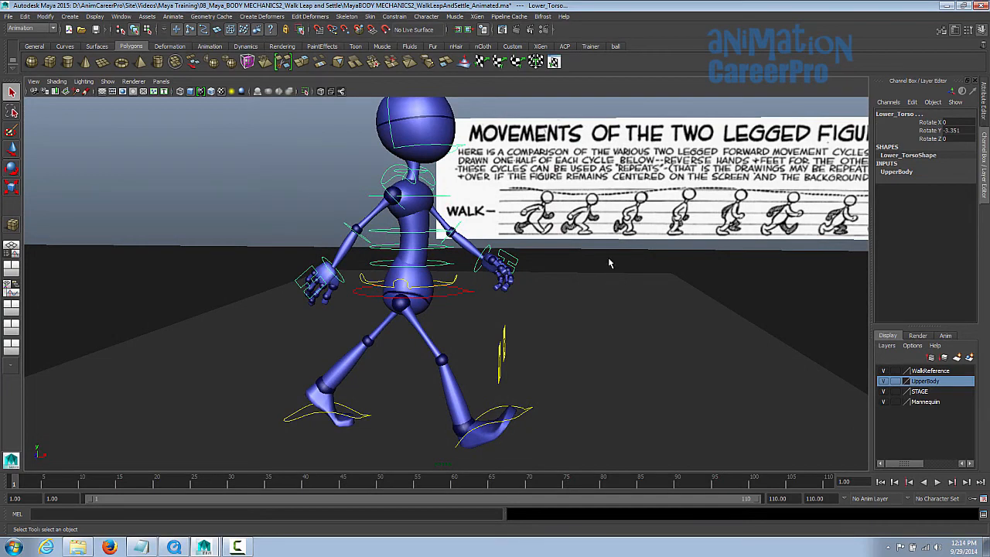
alt+drag(607, 268, 477, 289)
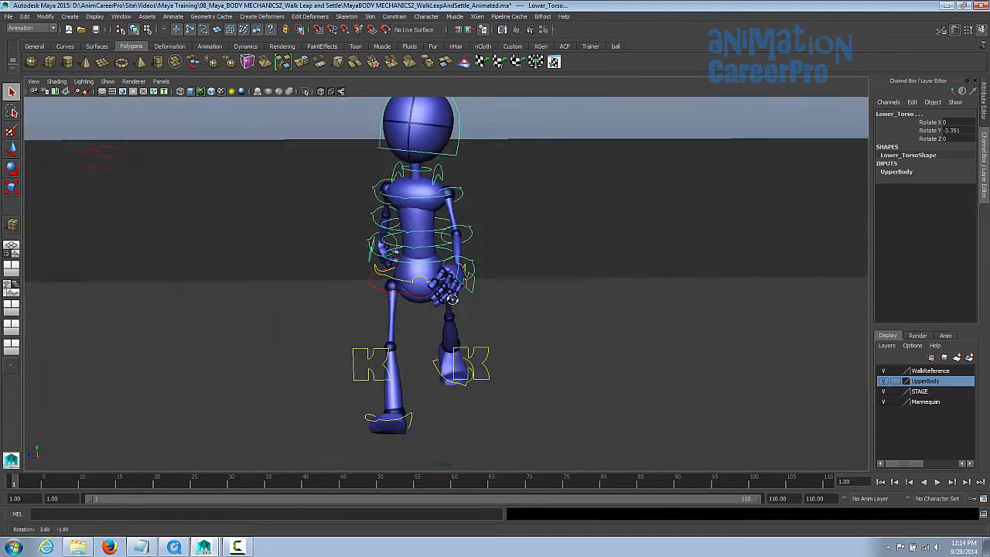
alt+drag(453, 203, 489, 251)
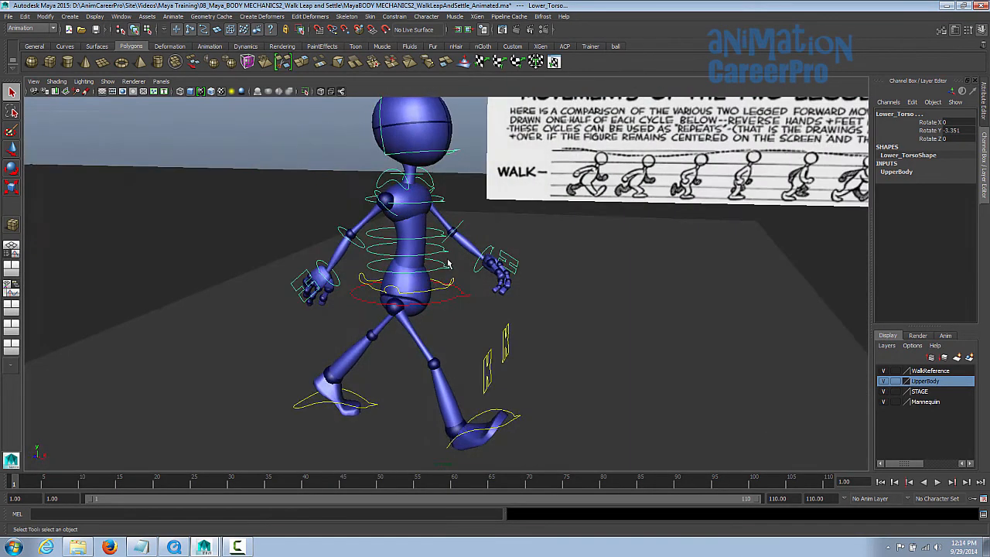
Rotate the Head control to about 7.1, 7.1, 6.3.
alt+drag(602, 215, 446, 155)
click(451, 158)
alt+drag(390, 199, 385, 191)
drag(418, 171, 547, 178)
key(q)
alt+right_drag(547, 178, 569, 184)
alt+drag(568, 184, 531, 190)
alt+middle_drag(531, 190, 545, 284)
alt+right_drag(545, 284, 715, 297)
alt+drag(560, 251, 524, 254)
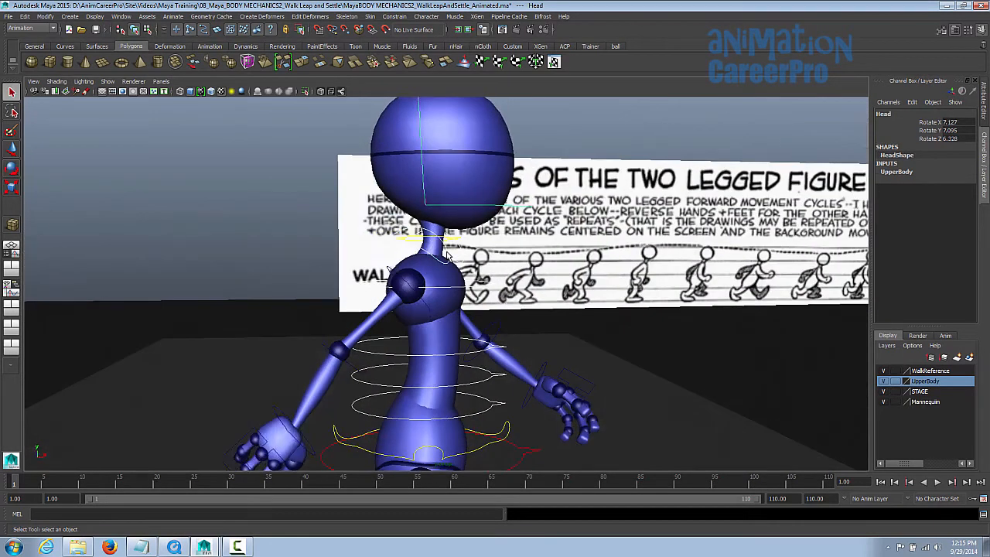
Offset the clavicle controls for the arm swing, with R_Clavical_Control at about 0.03, 0.293, -0.641 and L_Clavical_Control at 1.001 in Z.
click(448, 256)
key(w)
alt+drag(450, 257, 432, 283)
alt+drag(523, 279, 499, 294)
click(460, 270)
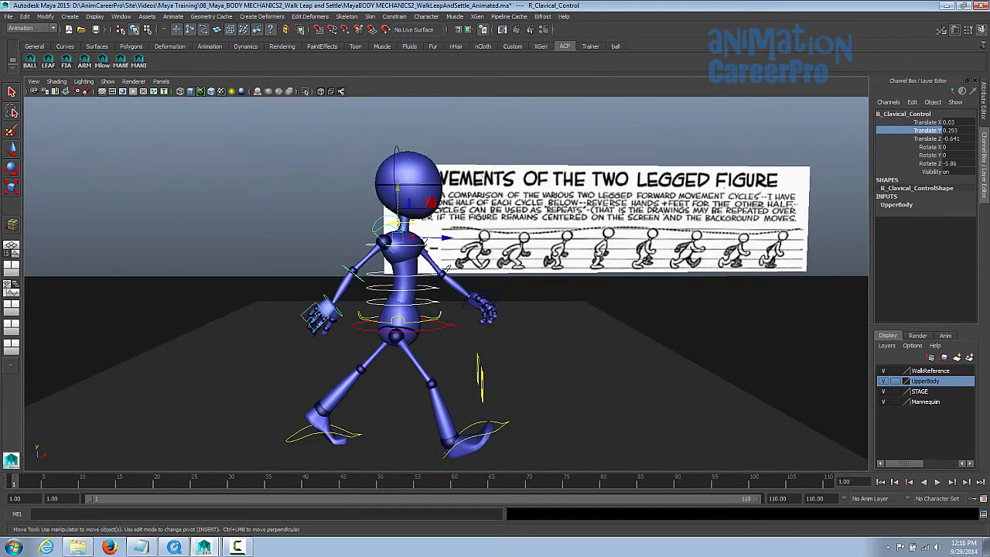
Select all the mannequin's controls, key their pose at frame 1 and move to frame 4.
click(122, 65)
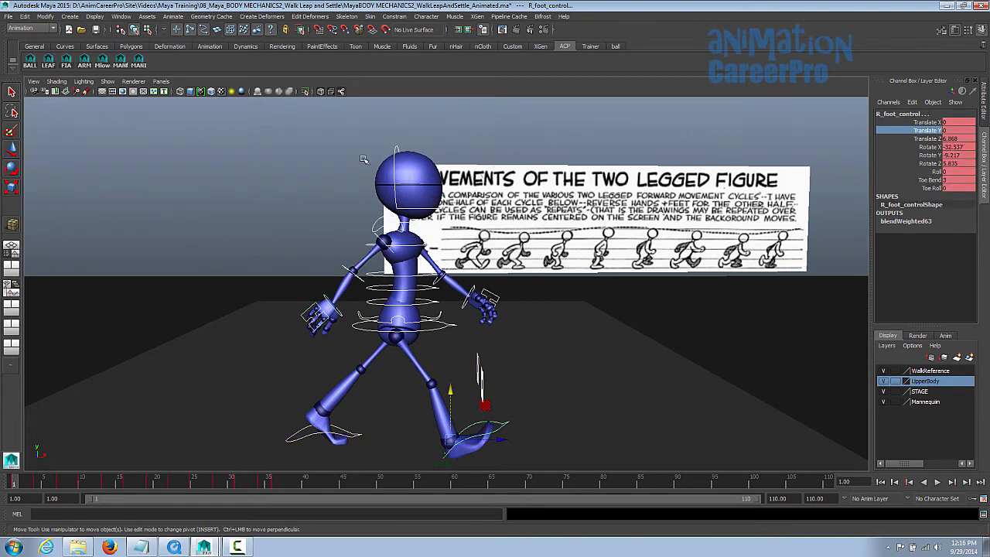
alt+drag(336, 254, 362, 322)
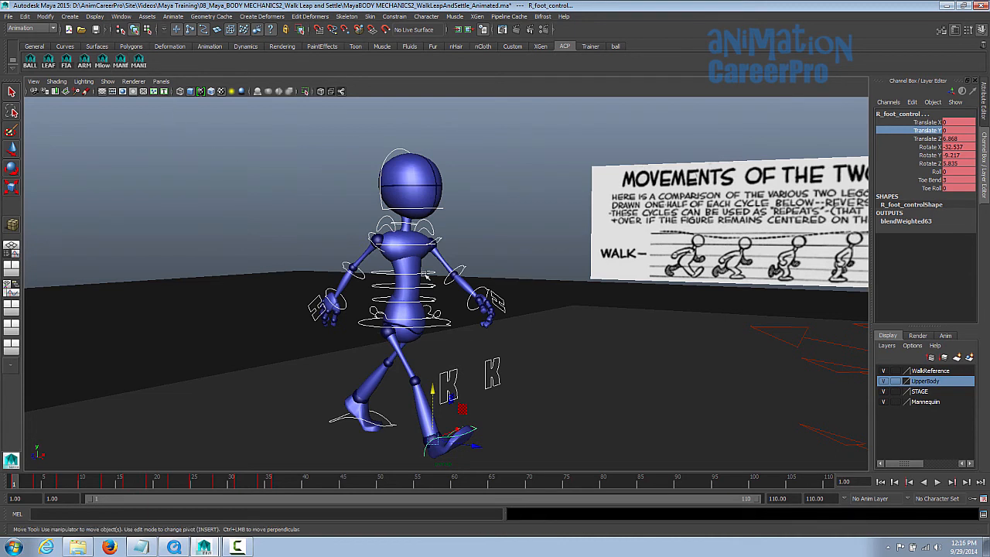
drag(22, 487, 38, 489)
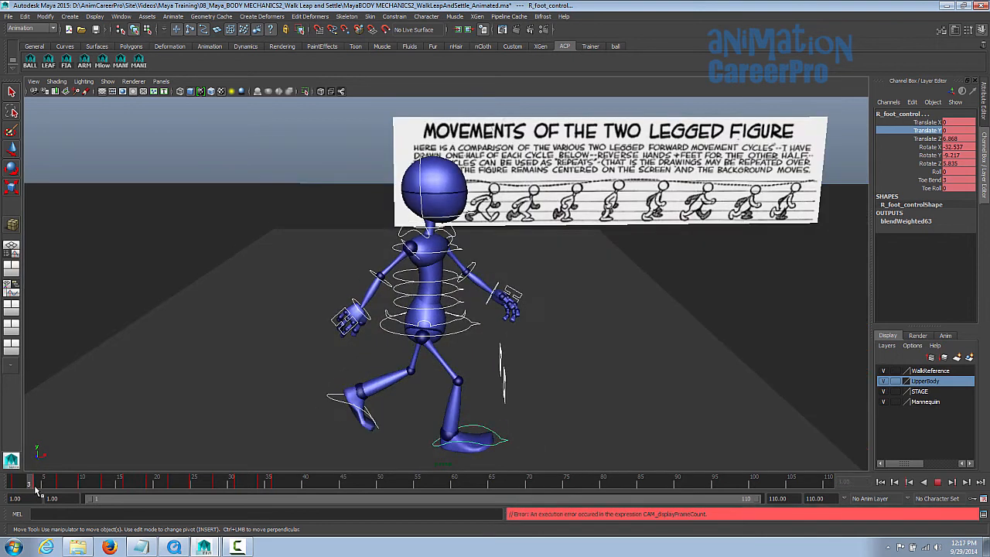
Set L_Clavical_Control's Translate Z to 0 at frame 4.
alt+drag(579, 325, 514, 324)
alt+drag(405, 206, 400, 230)
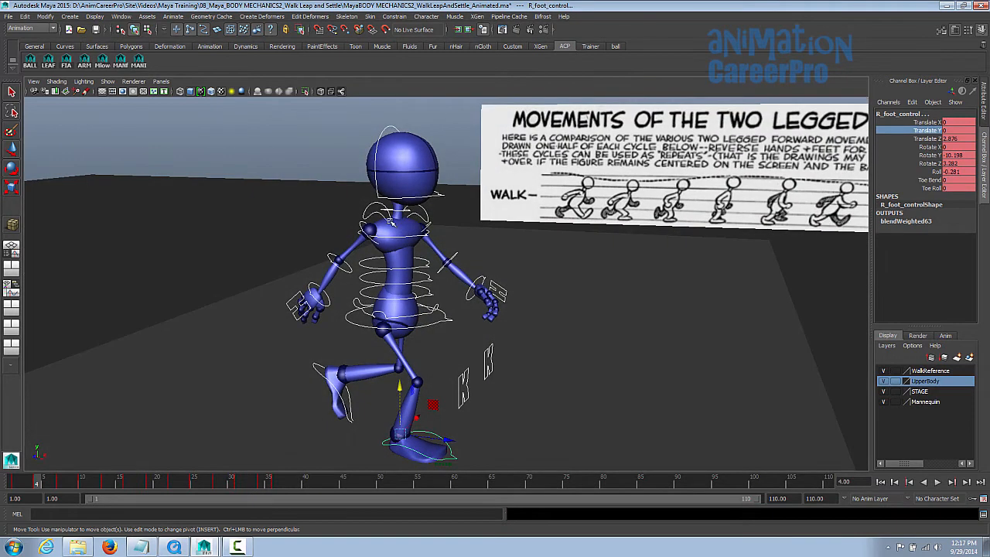
click(418, 213)
click(423, 216)
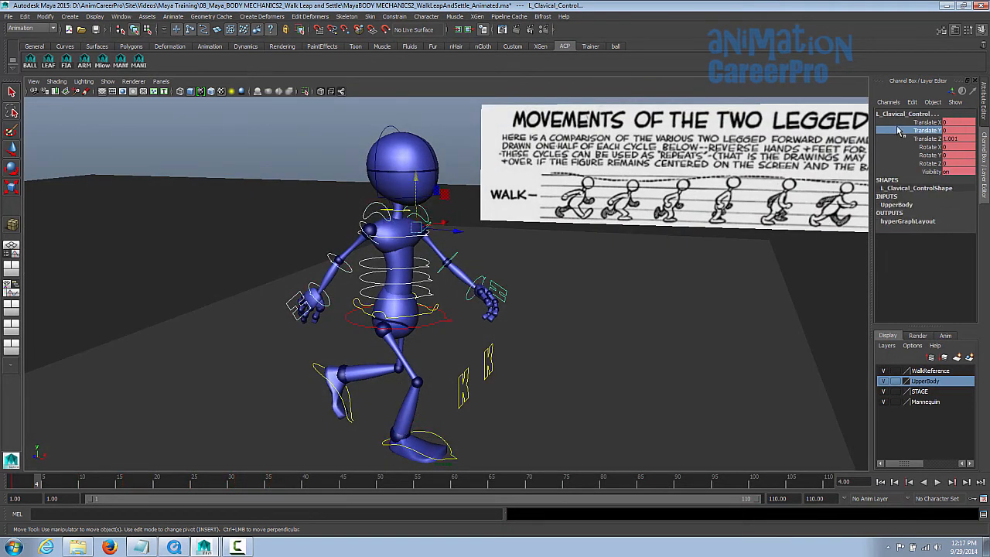
click(958, 137)
text(0)
key(Return)
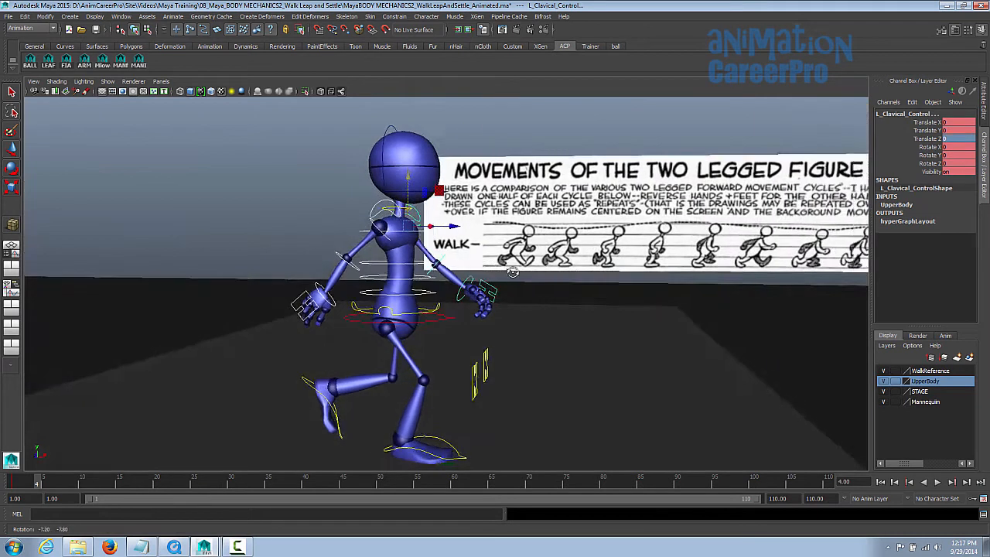
Step through the key poses at frames 1, 4, 7 and 13 and compare them with the walk reference chart.
alt+drag(433, 278, 495, 267)
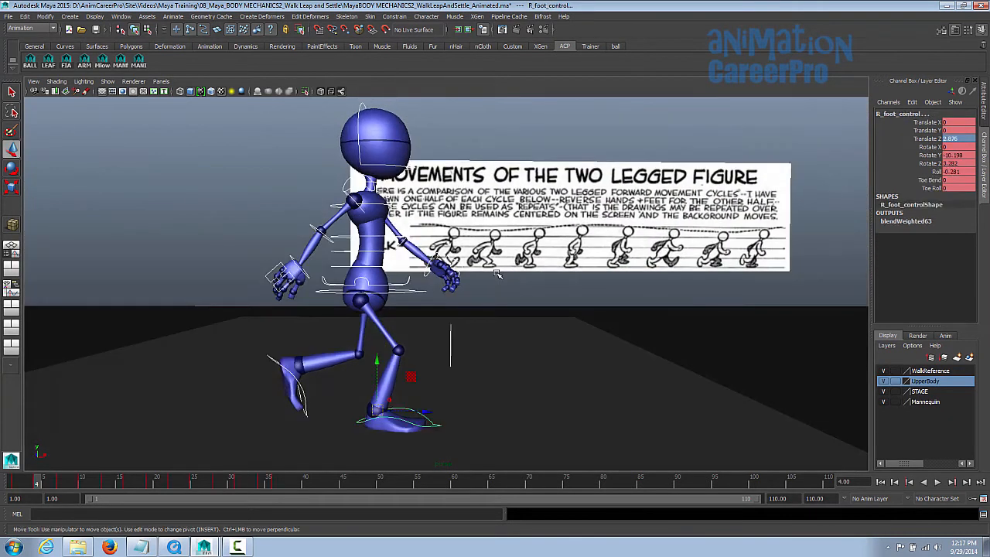
alt+drag(418, 275, 408, 429)
key(period)
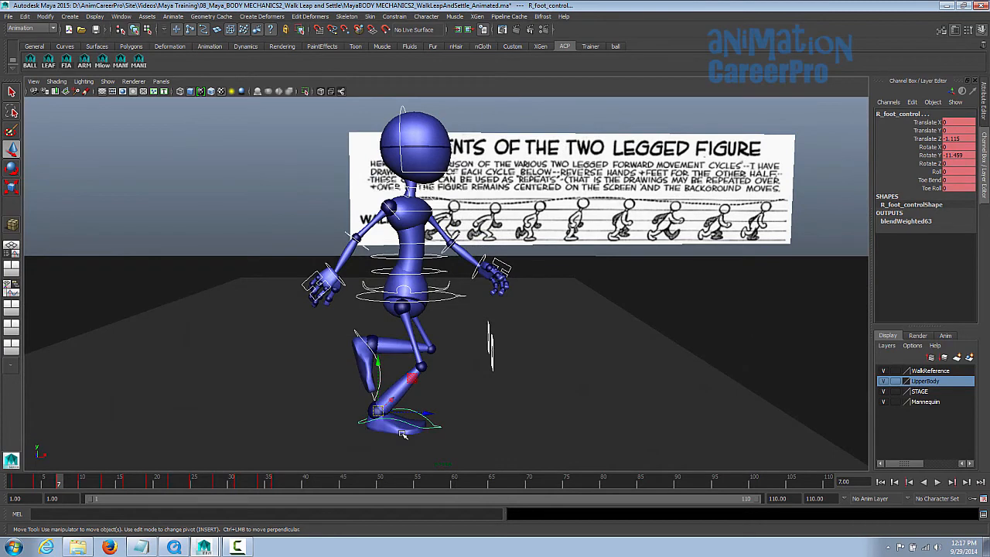
key(comma)
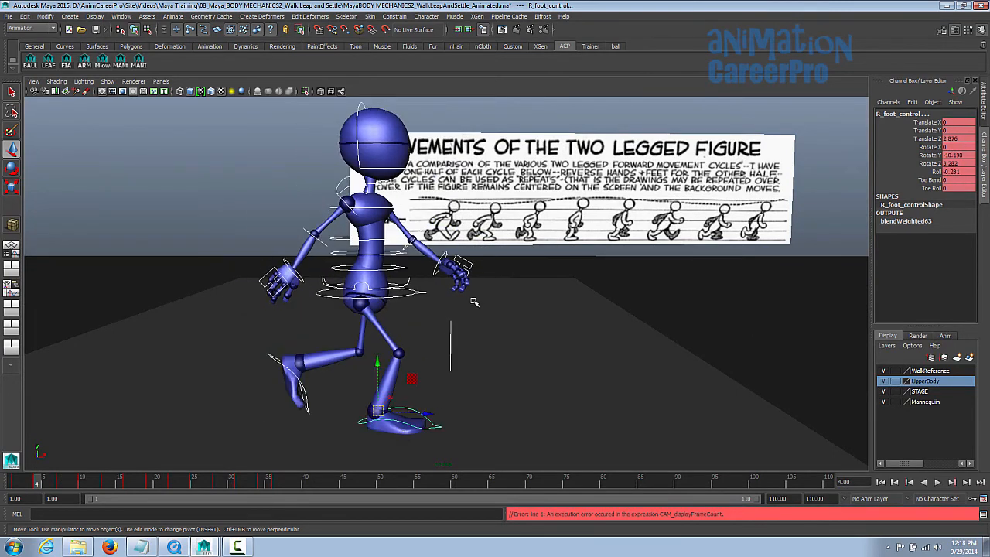
key(period)
key(comma)
key(comma)
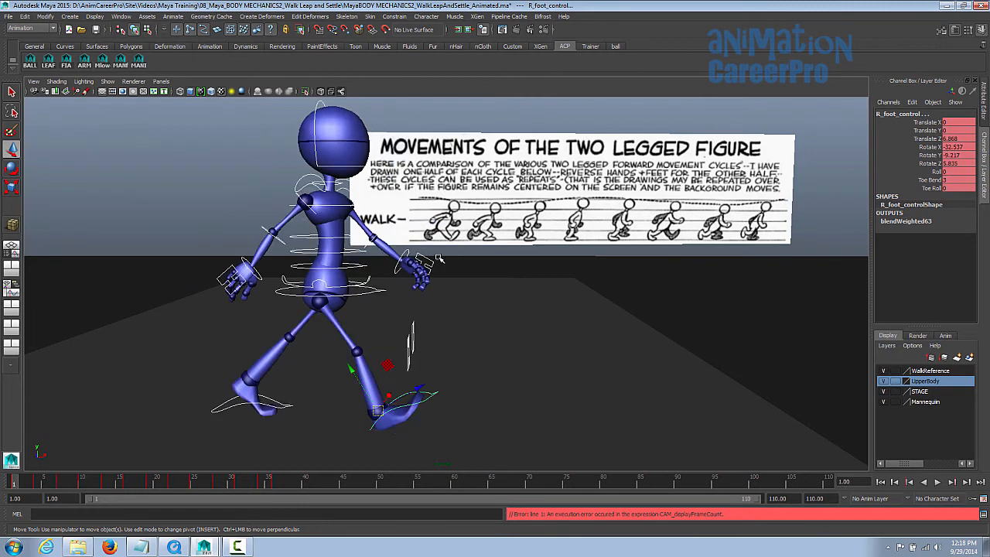
key(period)
key(period)
key(period)
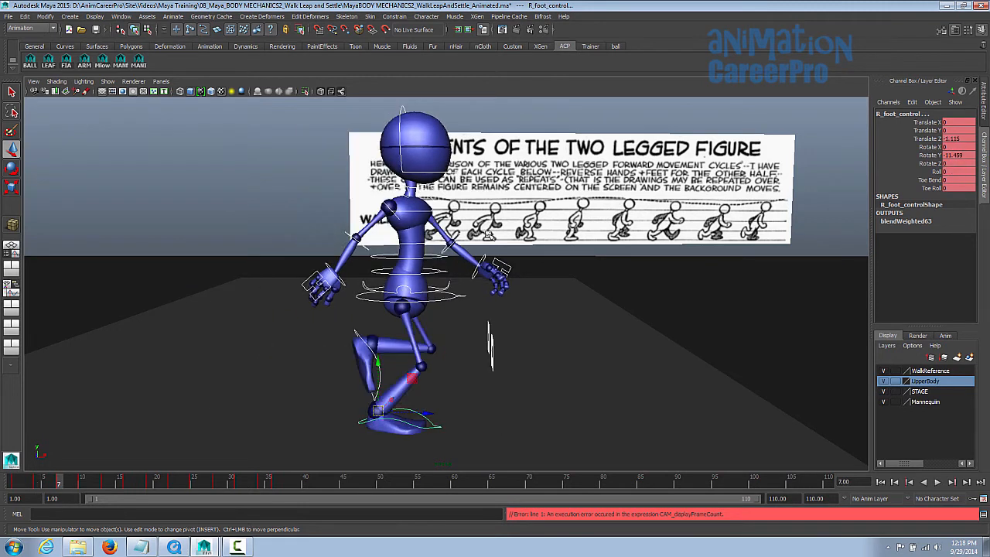
key(period)
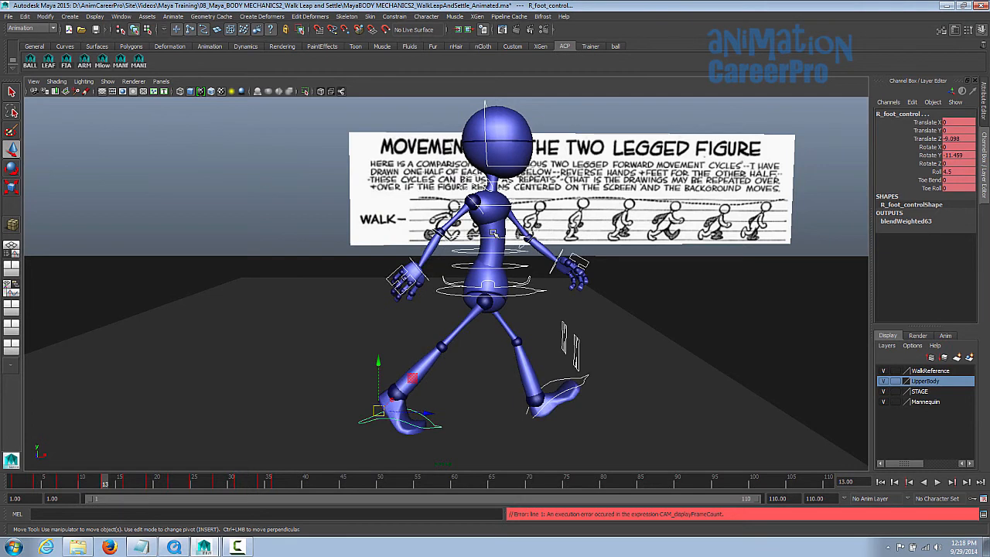
key(comma)
key(comma)
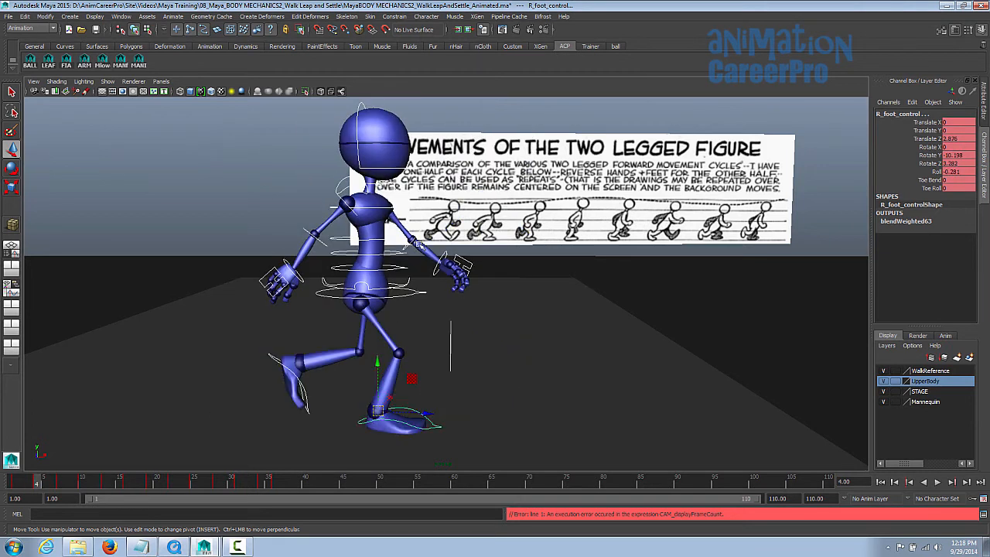
Rotate R_Shoulder to about 11.8, -12.9, 79.7 at frame 4 to bring the right arm closer to the body.
click(360, 204)
alt+middle_drag(428, 238, 427, 255)
key(e)
drag(366, 265, 384, 265)
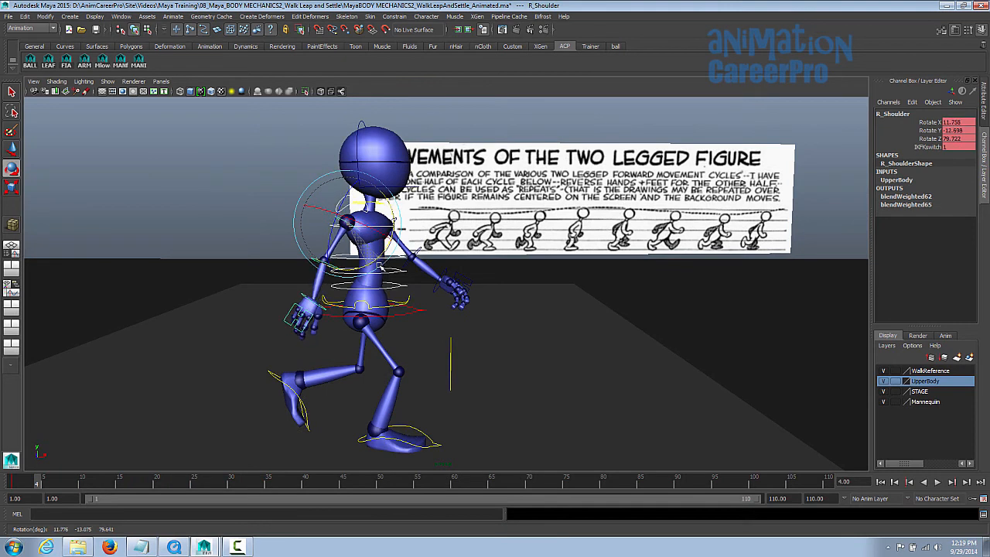
key(q)
Rotate the right hand slightly at the wrist at frame 4.
click(370, 217)
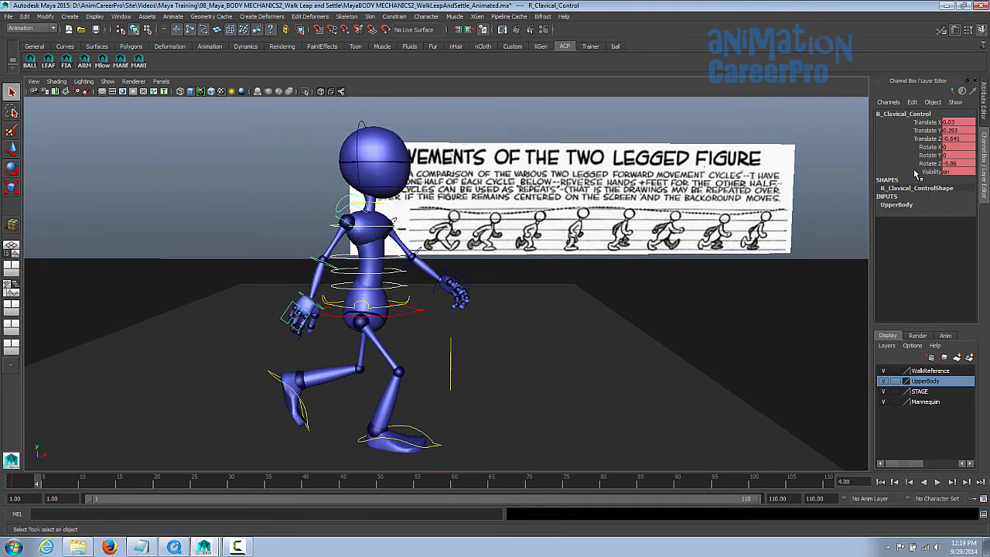
click(301, 296)
key(e)
mouse_move(355, 291)
mouse_down()
mouse_move(355, 308)
mouse_move(351, 301)
mouse_up()
key(q)
Rotate L_Shoulder at frame 4 to about -24.6 in Y and -62.2 in Z, lowering the left arm.
click(403, 227)
key(e)
alt+drag(471, 261, 371, 271)
click(474, 249)
drag(458, 281, 487, 298)
key(q)
click(483, 284)
key(e)
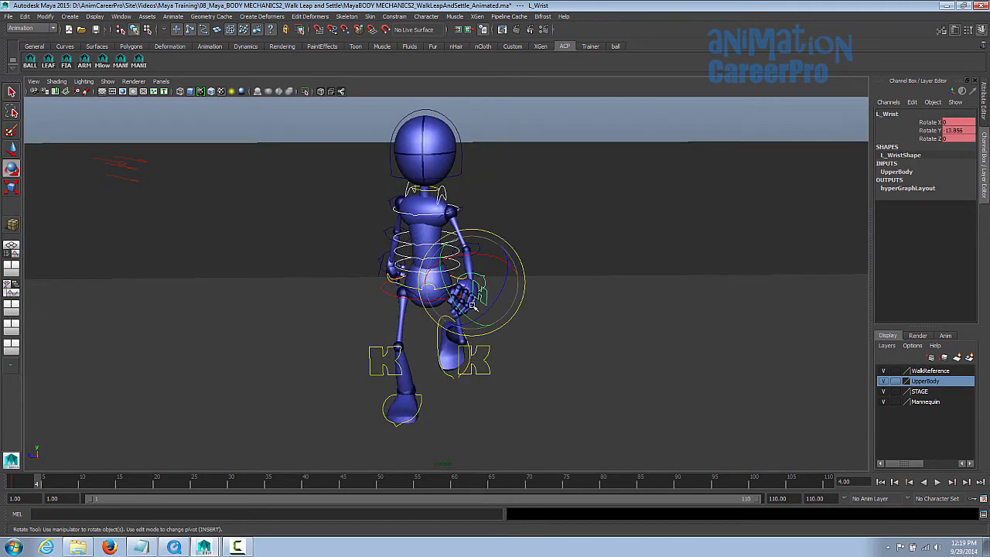
key(q)
click(466, 246)
alt+drag(467, 246, 374, 269)
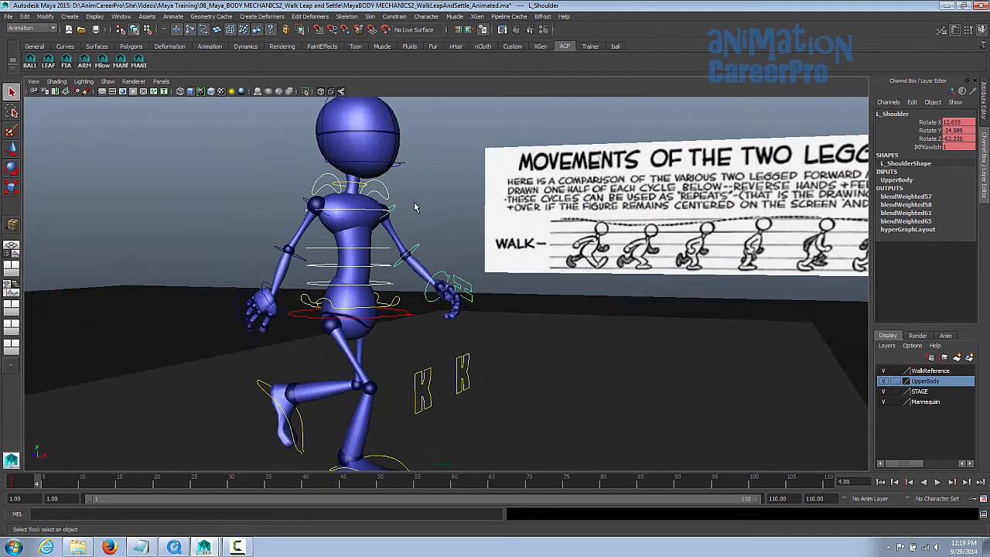
key(w)
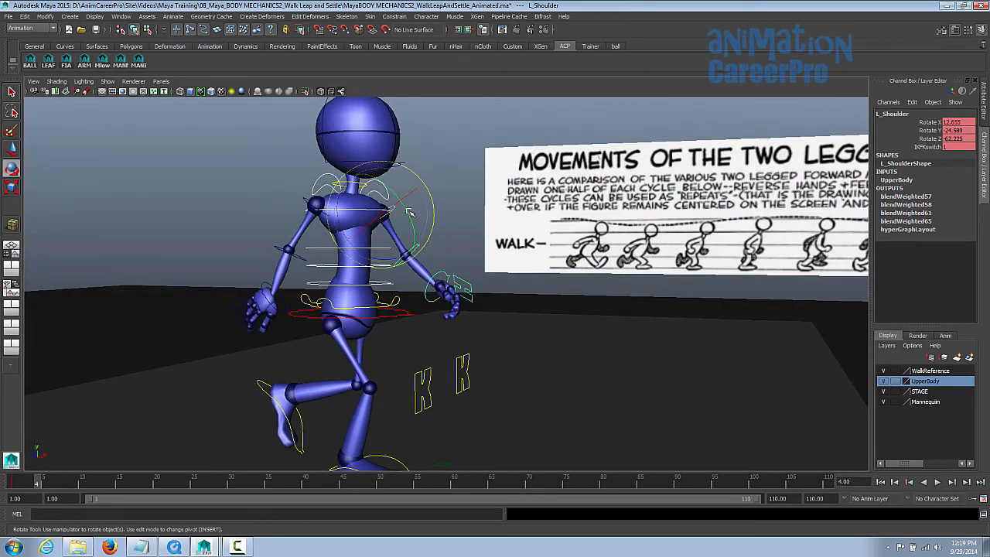
Key all the mannequin's controls at frame 4 and preview the motion from frame 1.
click(107, 65)
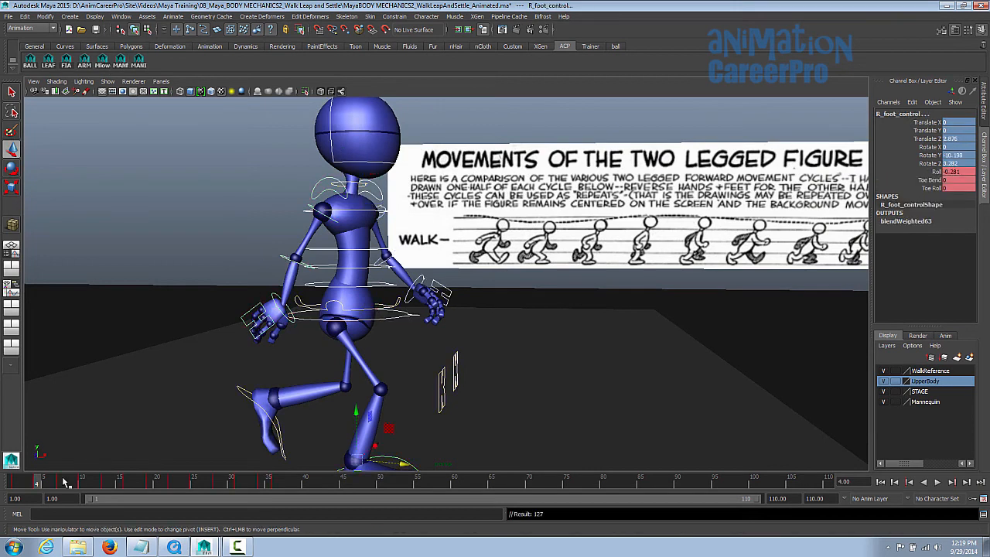
key(alt+v)
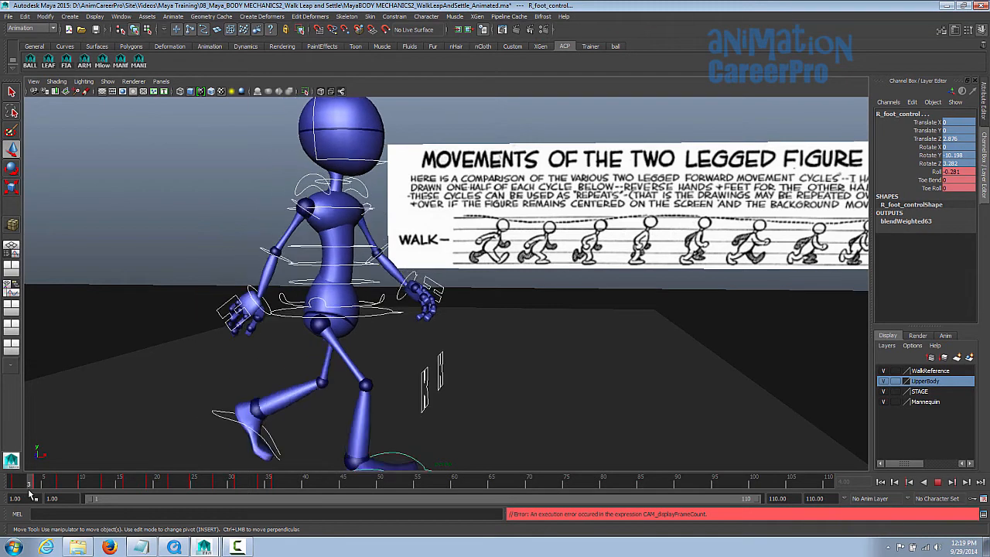
key(alt+v)
Check the L_knee and R_Elbow controls, reselect all the mannequin's controls and move to frame 7.
click(434, 377)
key(e)
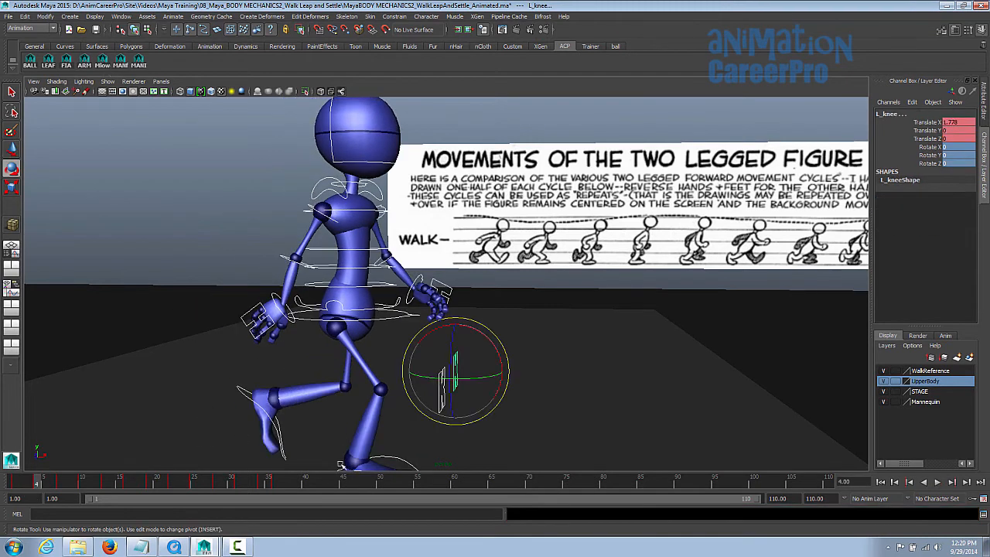
click(284, 256)
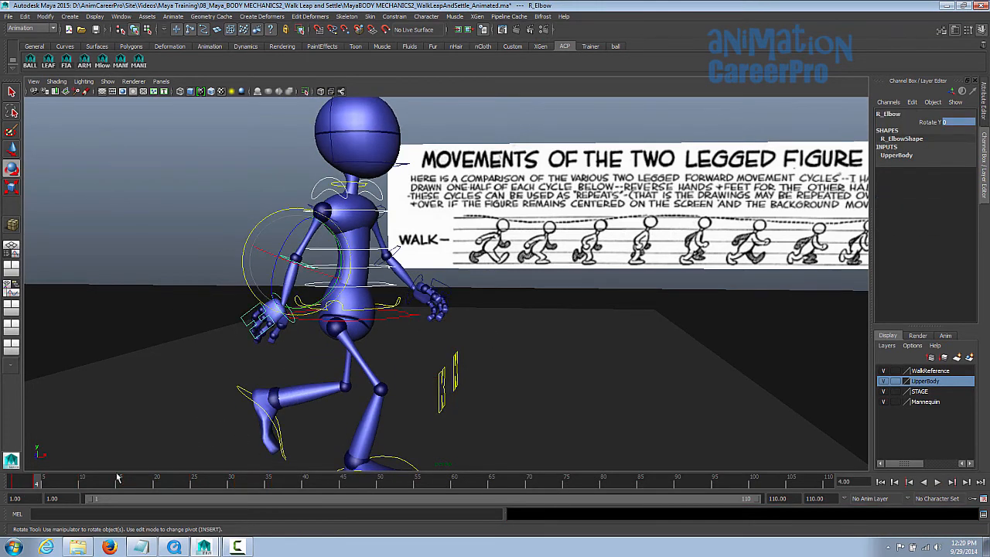
mouse_move(35, 486)
mouse_down()
mouse_move(16, 487)
mouse_move(37, 487)
mouse_up()
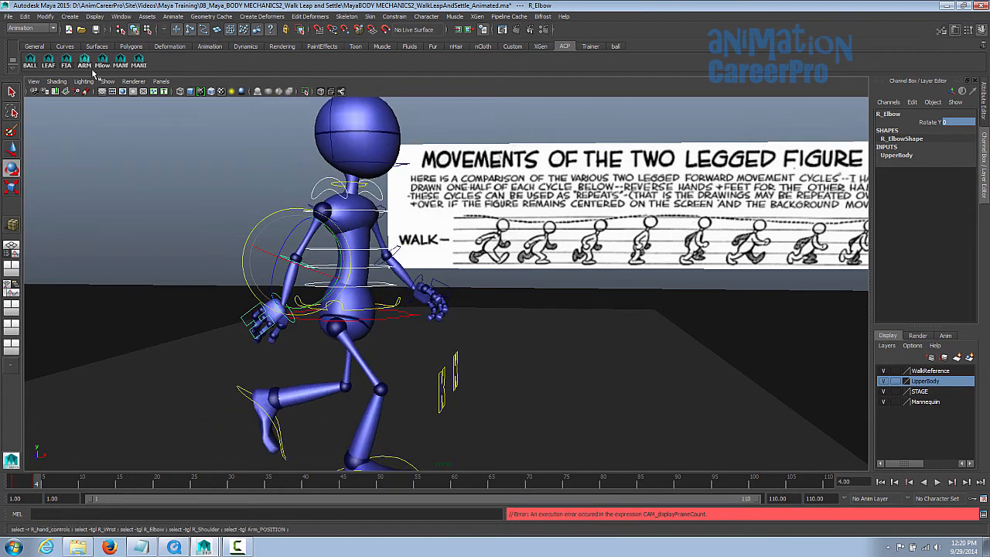
click(121, 65)
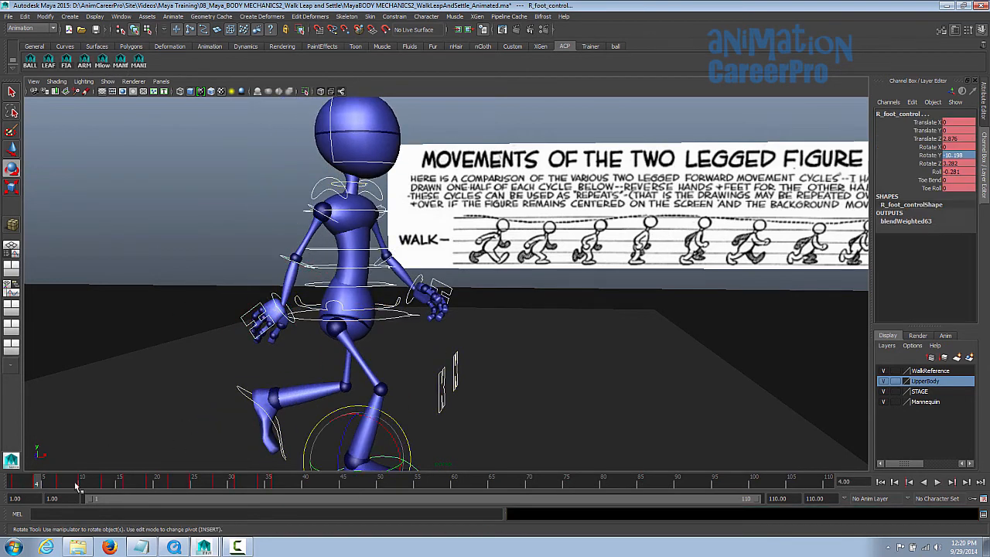
key(period)
alt+drag(504, 361, 539, 299)
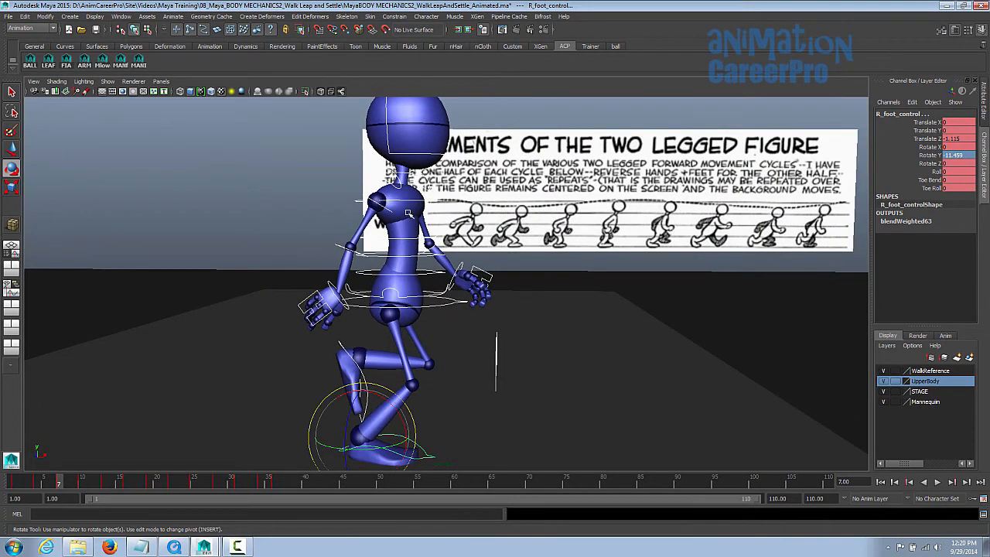
Rotate the right arm at the shoulder and elbow at frame 7 so it hangs beside the hip.
click(390, 210)
drag(393, 240, 402, 286)
click(356, 259)
drag(402, 290, 413, 271)
alt+drag(413, 324, 417, 273)
Rotate L_Shoulder at frame 7 to bring the left arm down beside the hip, and check both wrists.
key(q)
click(433, 209)
key(e)
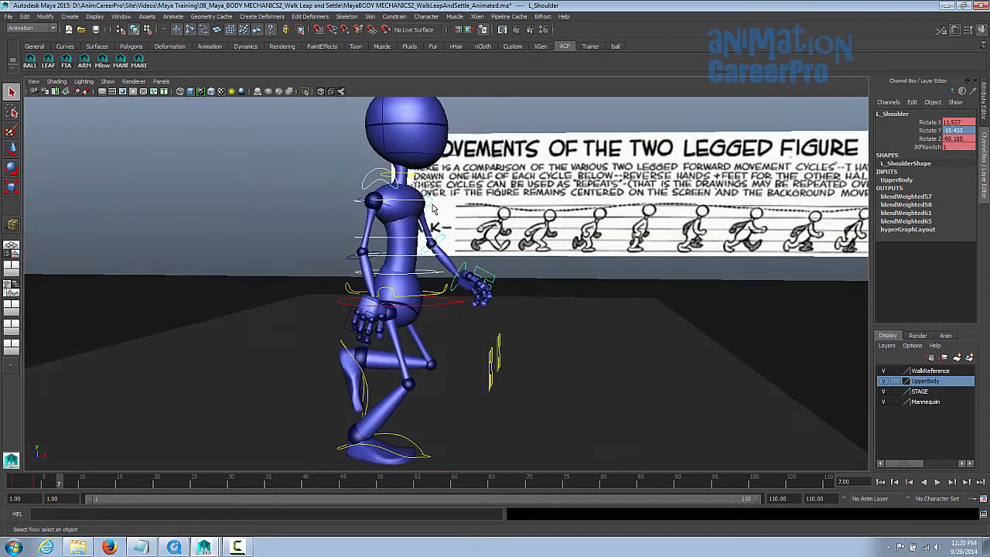
alt+drag(433, 209, 392, 206)
drag(454, 166, 457, 169)
alt+drag(458, 174, 495, 232)
key(q)
click(449, 277)
click(354, 312)
alt+drag(355, 312, 294, 309)
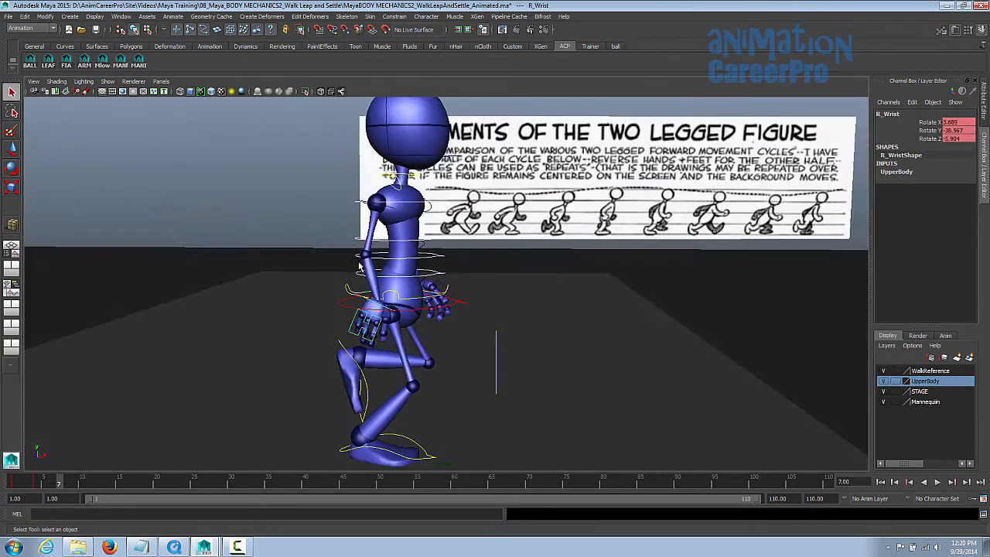
Key all the mannequin's controls at frame 7 and move to frame 10.
click(117, 67)
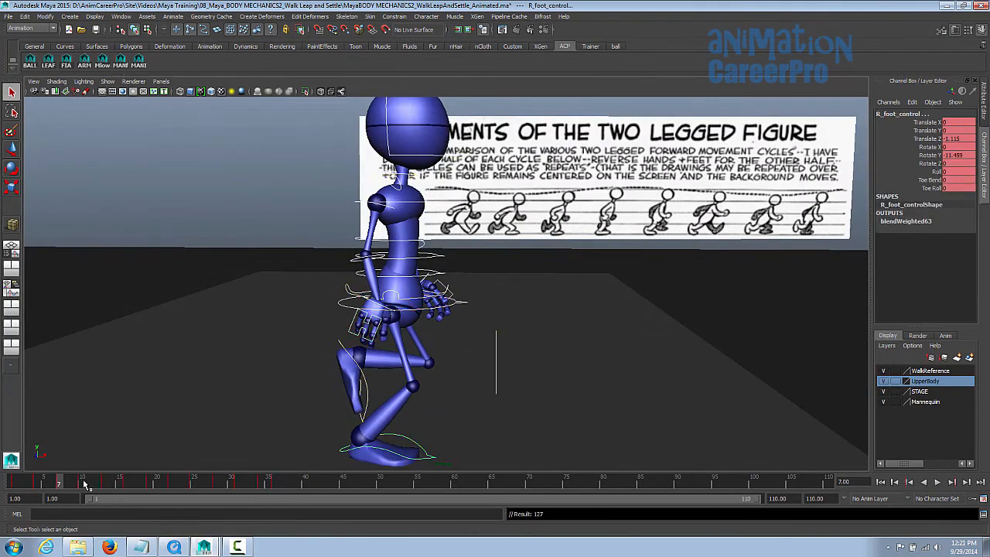
click(90, 484)
alt+drag(629, 364, 533, 255)
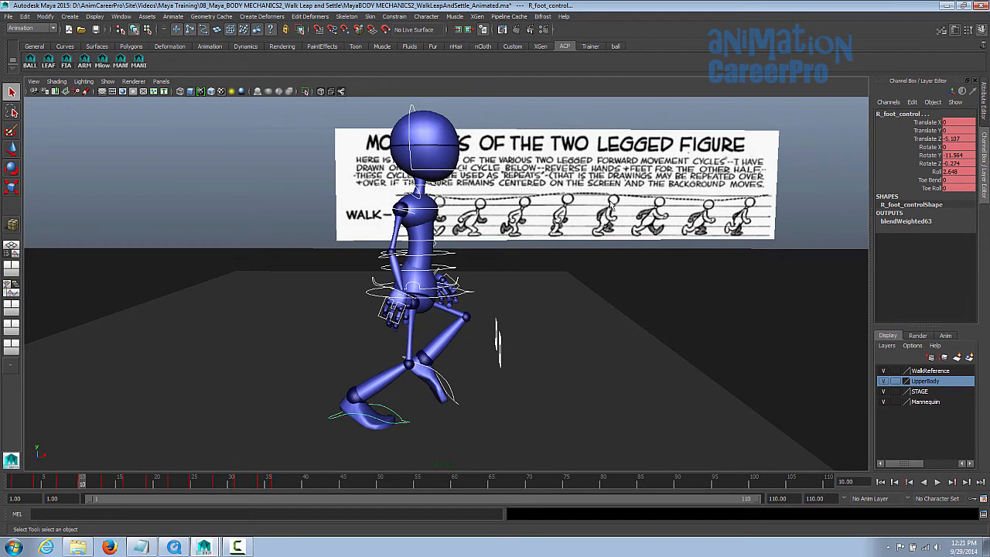
click(380, 259)
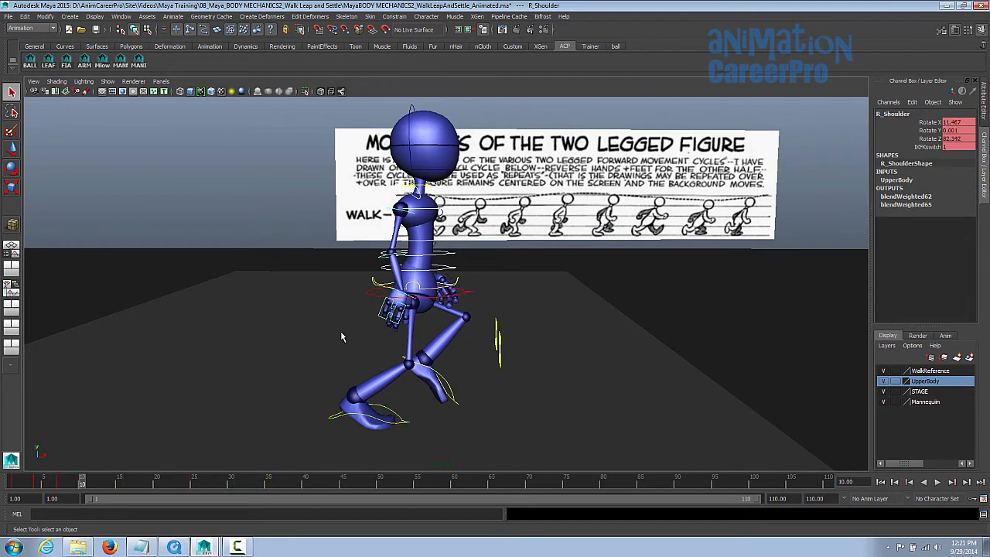
key(ctrl+z)
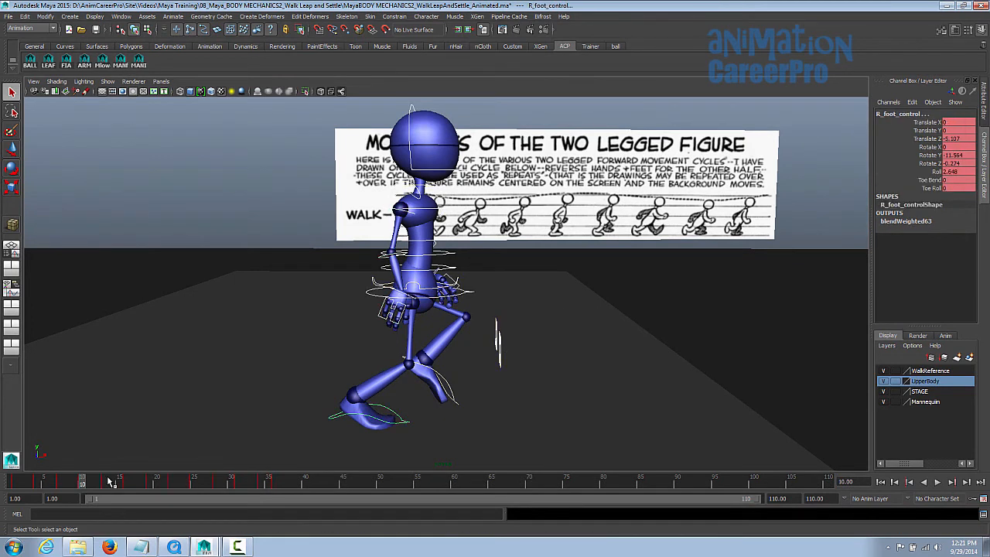
click(105, 483)
key(comma)
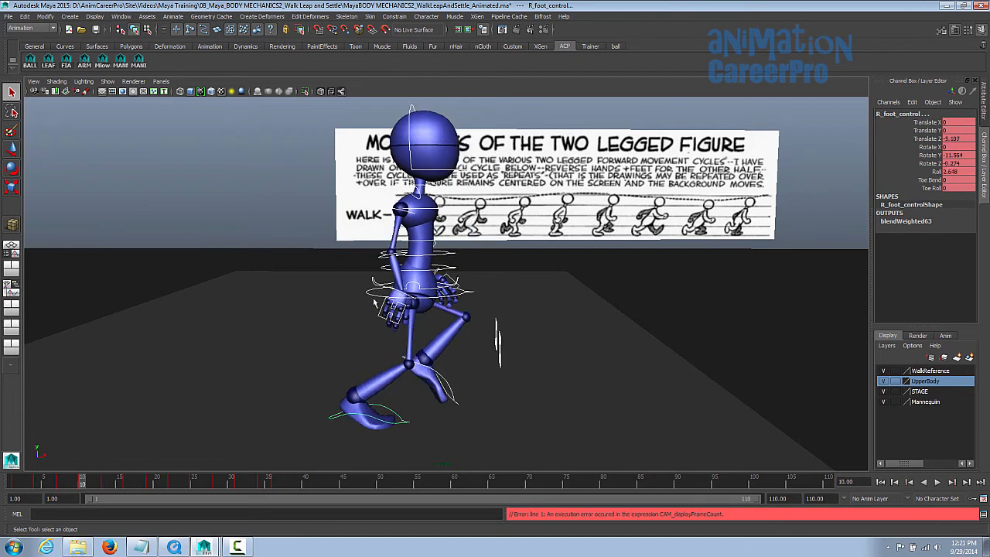
Rotate R_Shoulder and the lower part of the right arm at frame 10 to swing the arm forward.
click(411, 215)
key(e)
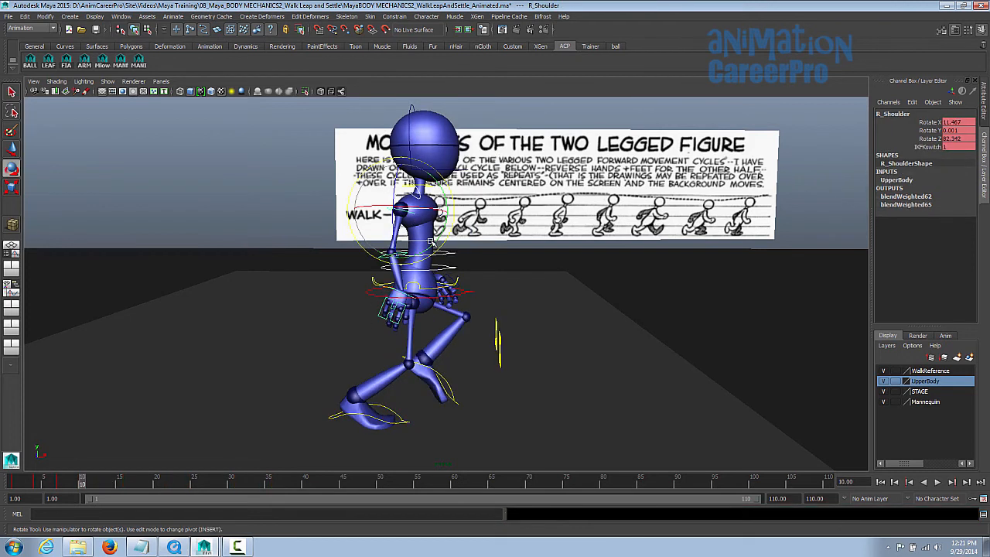
drag(435, 244, 462, 263)
key(q)
click(402, 288)
key(e)
drag(411, 287, 425, 305)
alt+drag(426, 297, 545, 195)
Rotate the left arm's controls at frame 10 to swing the arm behind the body.
key(q)
click(458, 211)
key(e)
key(q)
click(405, 283)
key(e)
key(q)
mouse_move(423, 242)
alt+mouse_down()
mouse_move(475, 249)
mouse_move(418, 253)
alt+mouse_up()
Refine the bend of both arms at frame 10 by rotating their lower-arm controls.
click(470, 279)
key(e)
key(q)
alt+drag(470, 270, 492, 268)
click(399, 236)
key(e)
drag(373, 192, 510, 256)
Key all the mannequin's controls at frame 10 and move to frame 13.
click(121, 65)
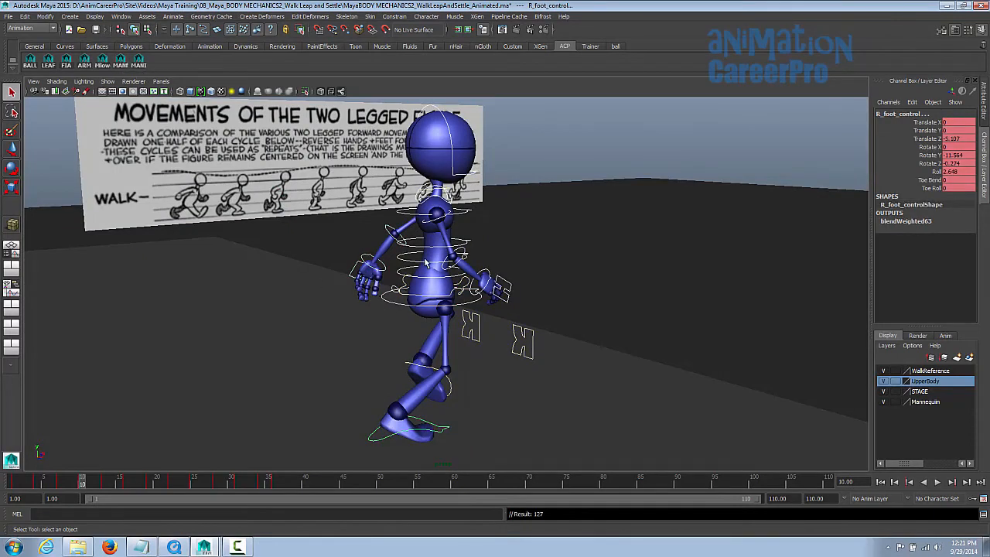
click(106, 482)
alt+drag(168, 463, 500, 239)
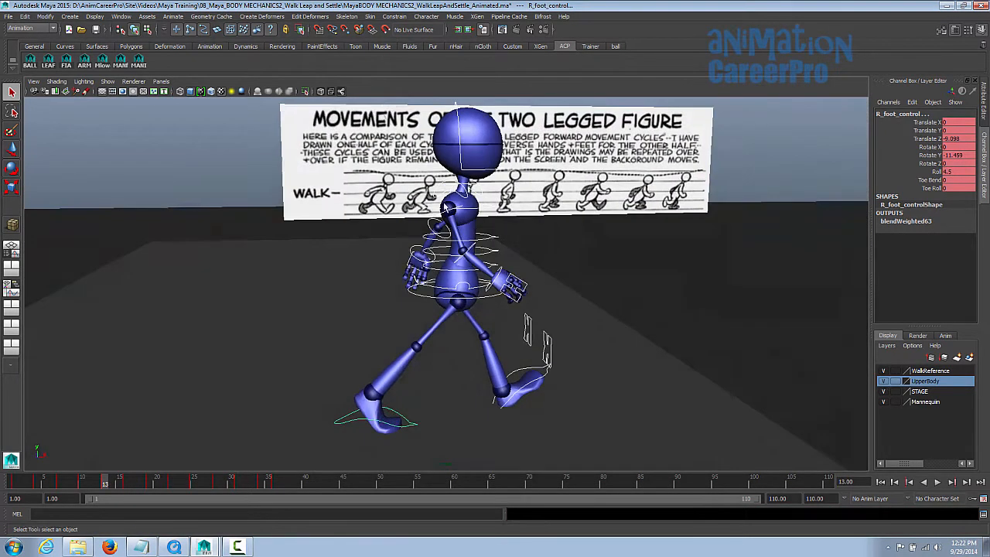
Rotate the left arm's controls at frame 13 to stretch the arm farther back behind the body.
click(447, 215)
alt+drag(450, 218, 533, 224)
click(394, 251)
alt+drag(396, 251, 324, 231)
key(e)
key(q)
Rotate the right hand and R_Shoulder at frame 13 to raise the right arm forward.
click(523, 253)
key(e)
drag(514, 290, 501, 287)
click(466, 212)
alt+drag(466, 212, 379, 240)
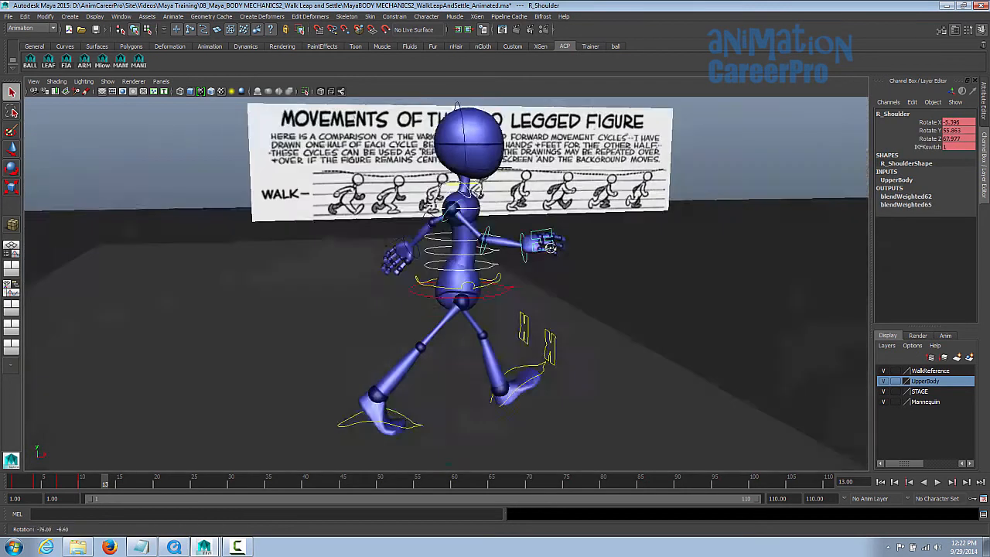
click(525, 234)
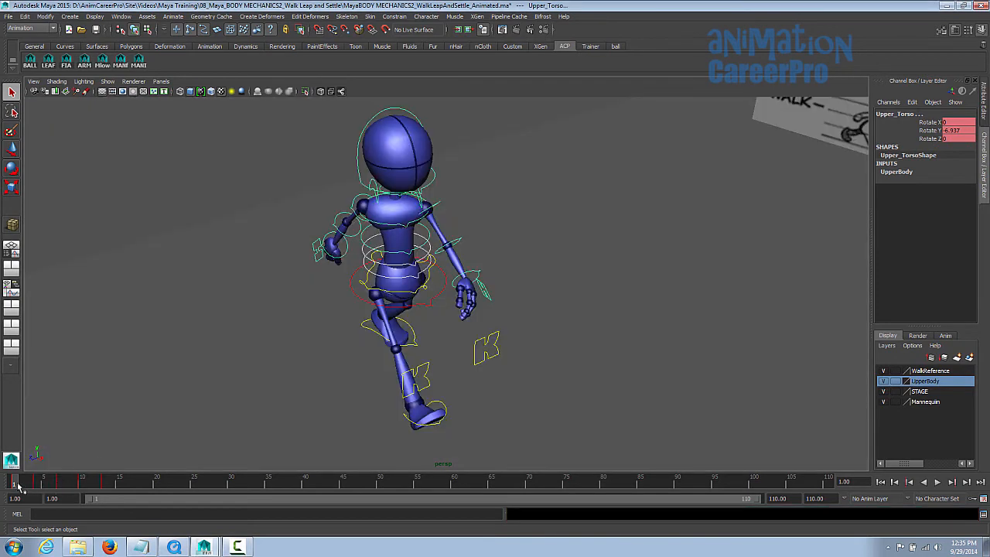
Select the torso controls together with the neck and head controls.
drag(23, 485, 33, 486)
alt+drag(650, 317, 626, 316)
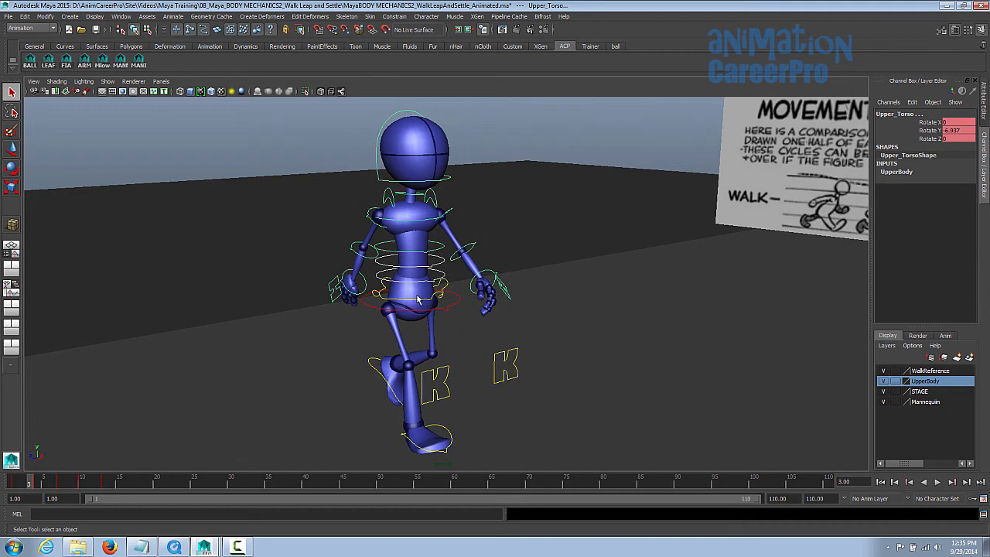
click(414, 222)
click(415, 255)
alt+drag(415, 255, 448, 205)
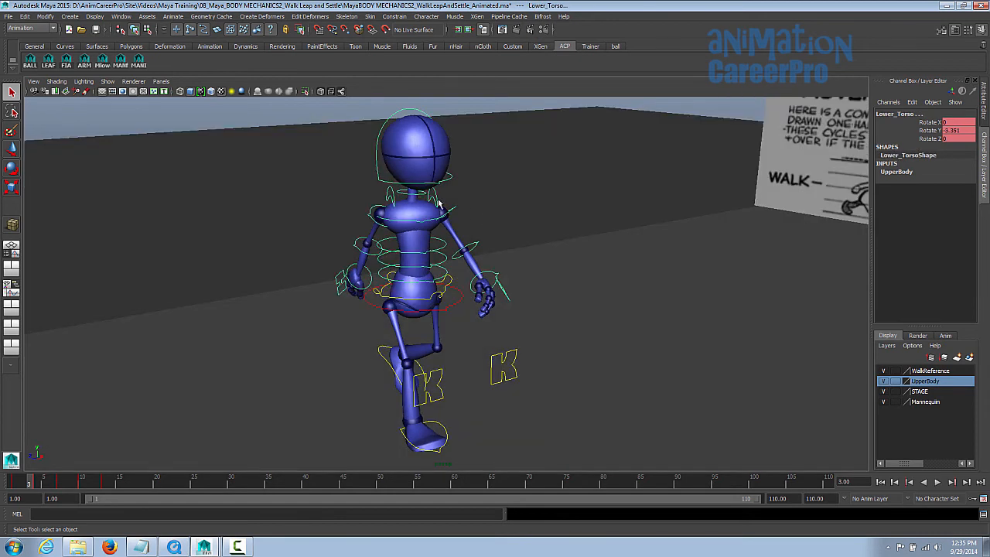
click(418, 195)
click(418, 188)
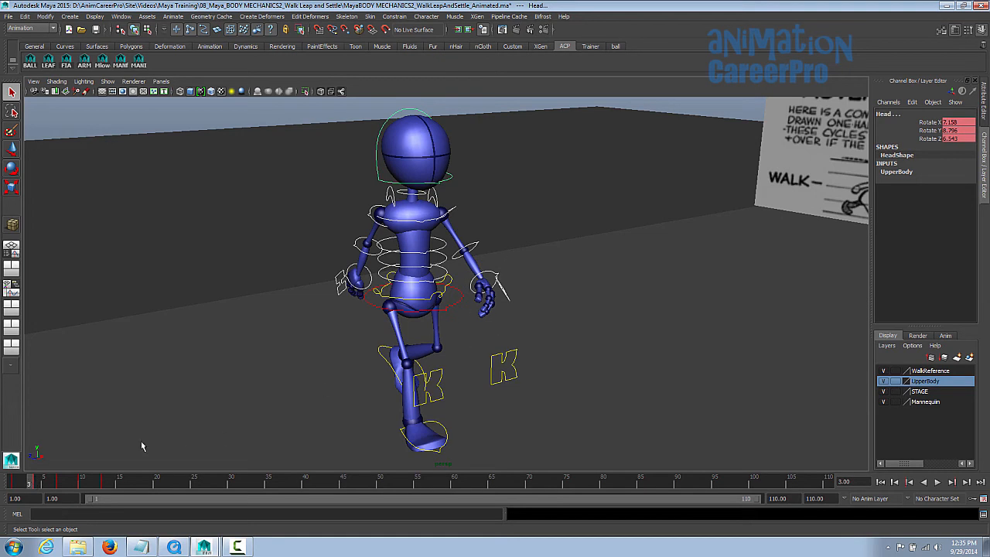
Compare the twist of the torso and head at frames 1, 7 and 13 from above.
click(14, 483)
alt+drag(444, 316, 447, 253)
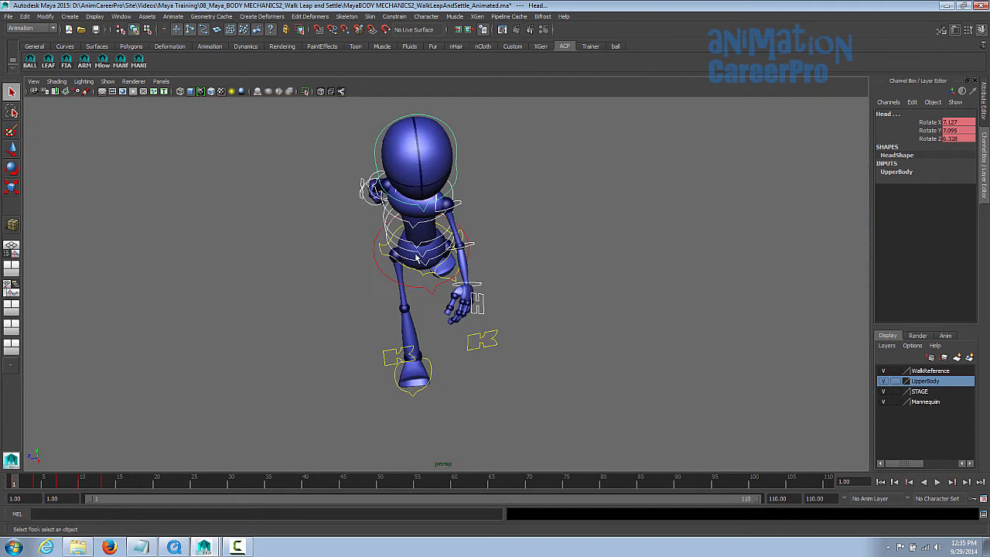
click(59, 484)
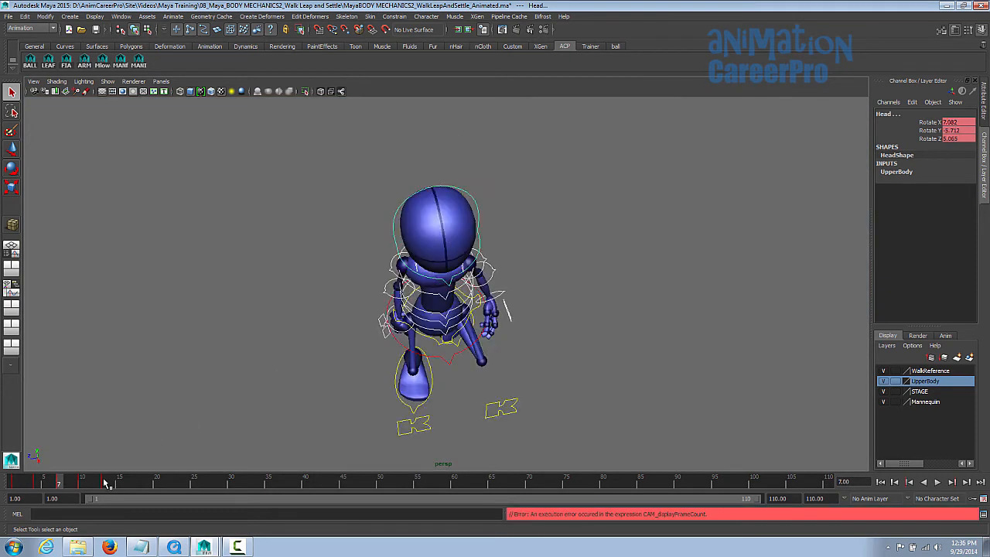
click(104, 482)
alt+middle_drag(465, 376, 441, 325)
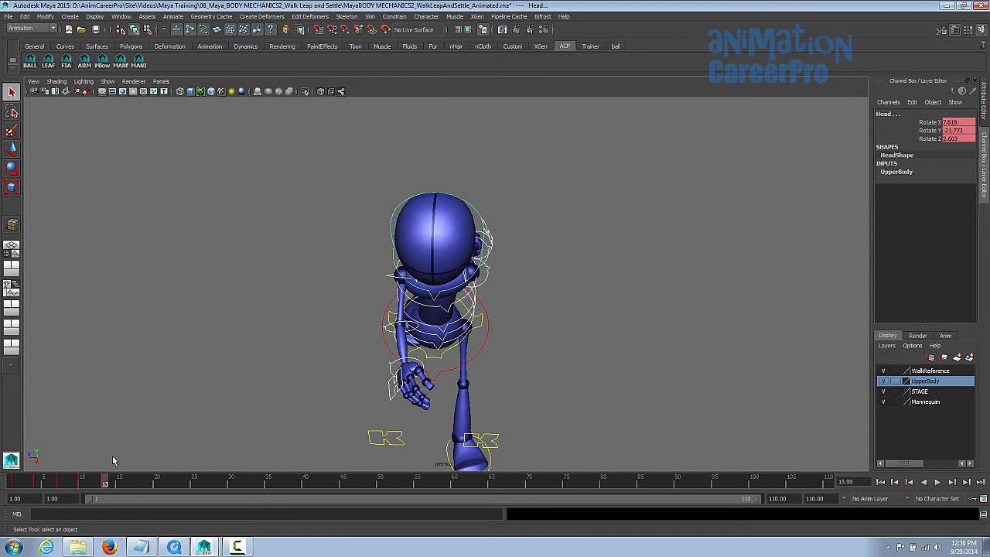
Set Rotate X, Y and Z of the selected torso and head controls to 0 at frame 4 and key them.
click(37, 483)
right_click(38, 482)
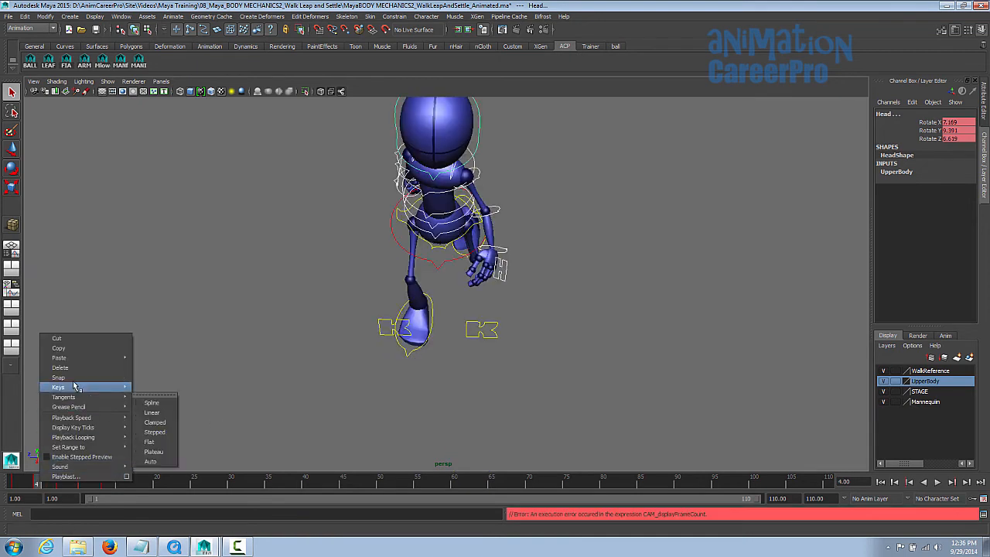
click(36, 483)
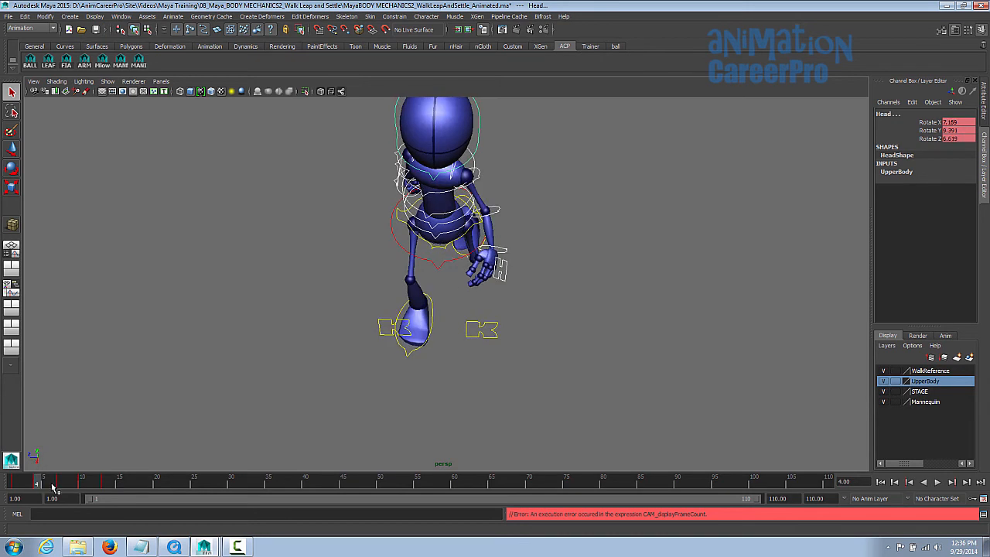
drag(964, 125, 964, 140)
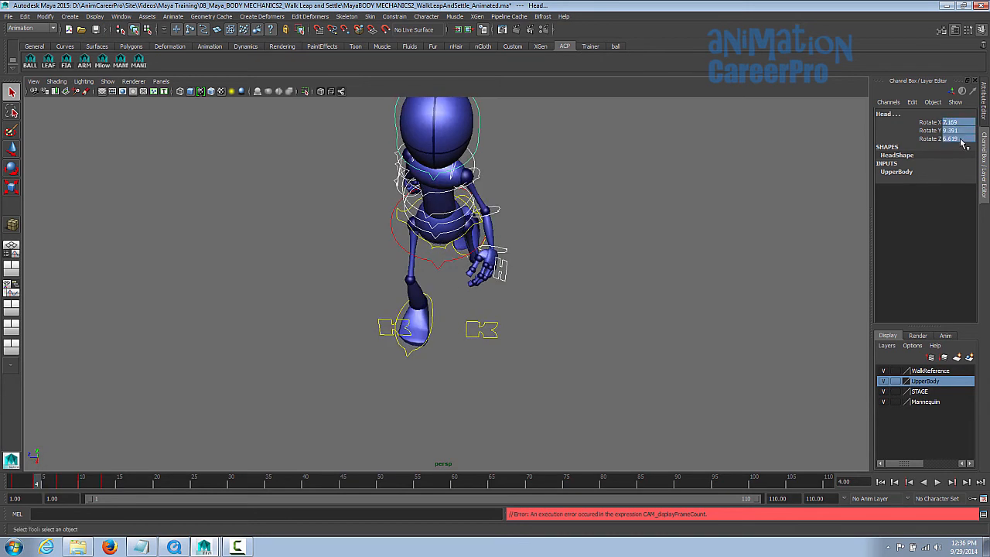
text(0)
key(Return)
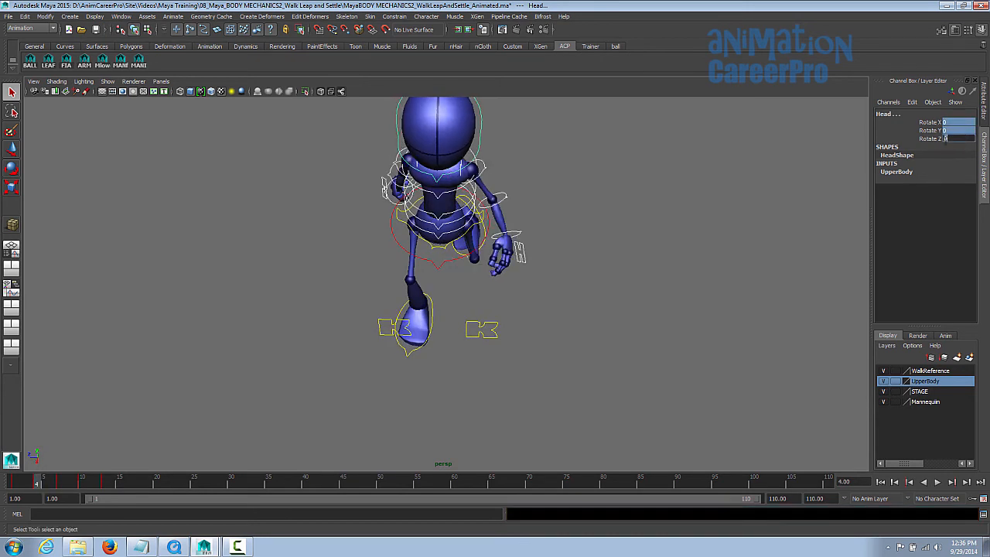
right_click(929, 139)
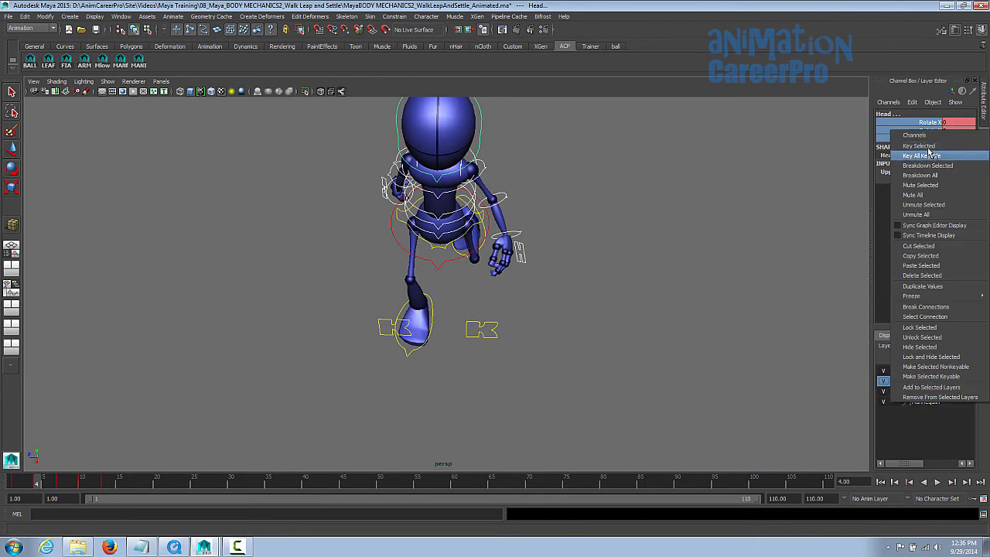
click(932, 152)
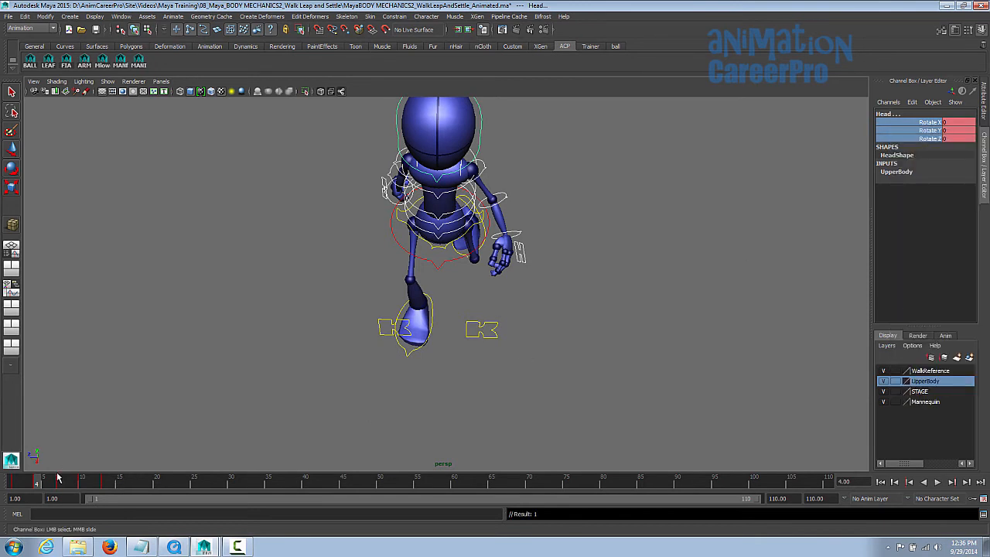
Set Rotate X, Y and Z of the selected torso and head controls to 0 at frame 10 and key them.
click(84, 483)
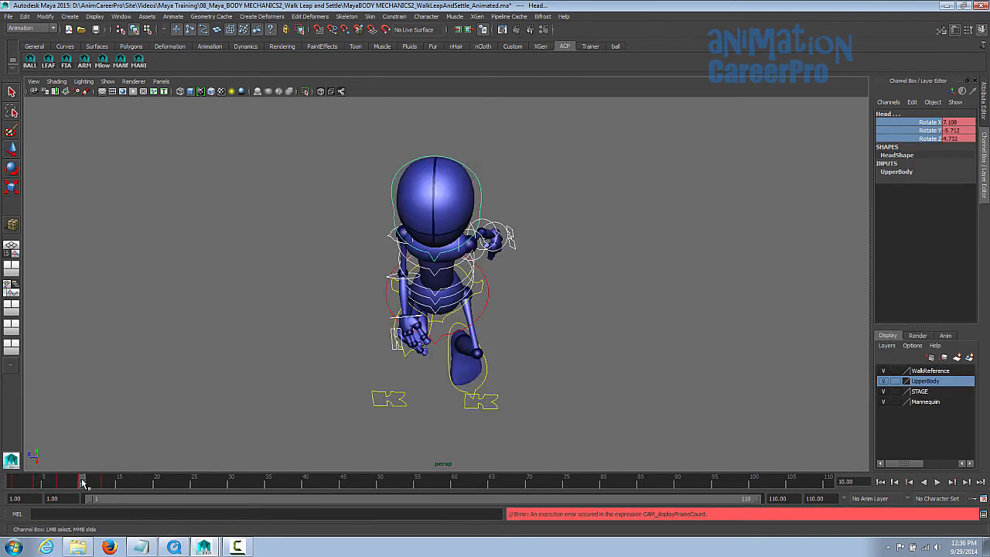
drag(953, 122, 955, 139)
text(0)
key(Return)
right_click(928, 134)
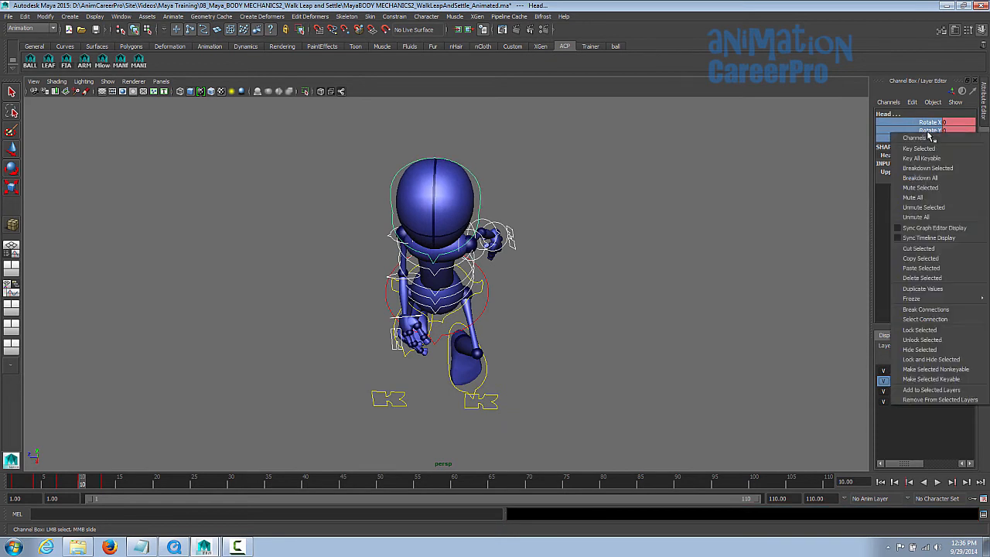
click(928, 148)
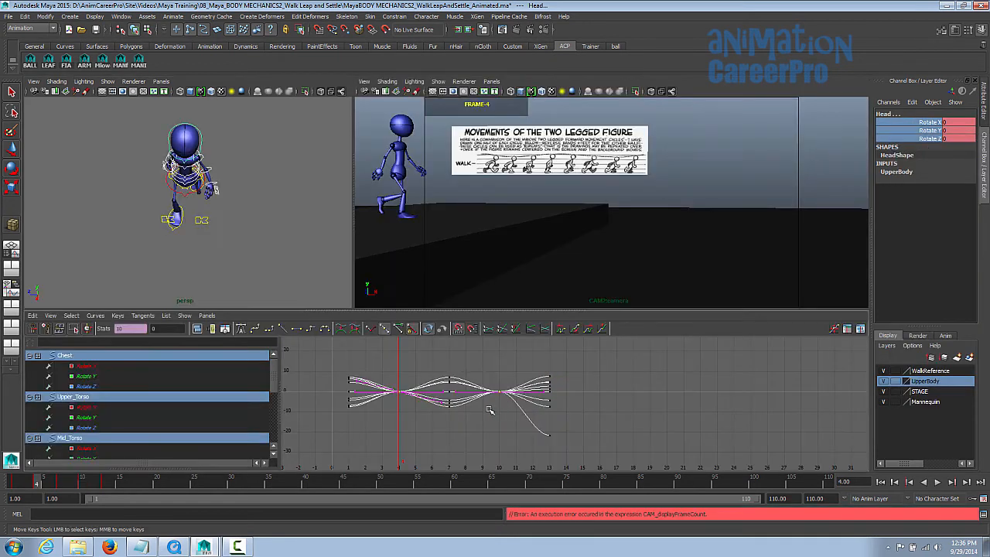
Remove the torso and head keys at frames 4 and 10, and scrub the motion from frame 1 to 13.
alt+right_drag(488, 410, 547, 416)
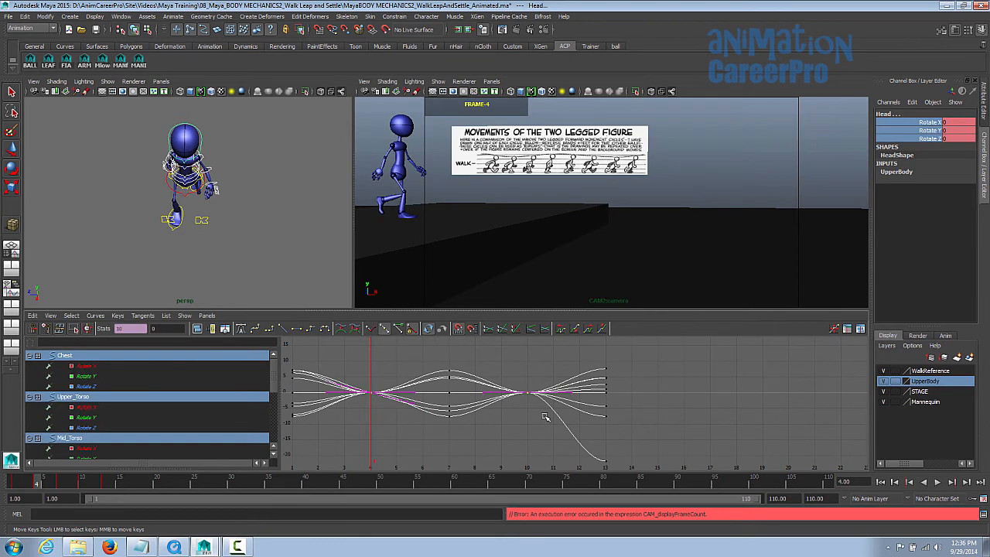
key(ctrl+z)
key(space)
drag(13, 487, 106, 485)
alt+drag(625, 325, 574, 344)
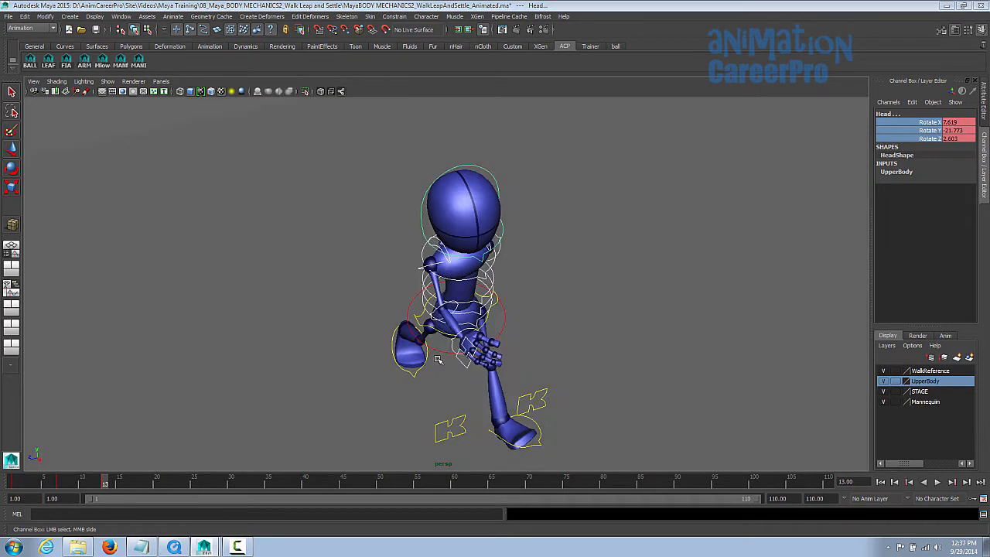
Copy the selected torso and head controls' keys at frame 7.
key(space)
alt+shift+right_drag(663, 391, 642, 399)
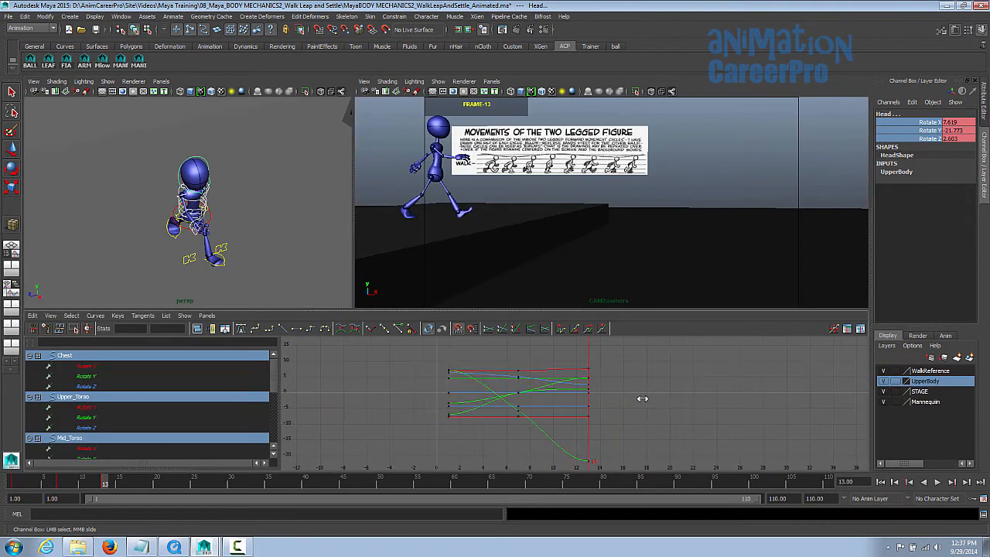
click(60, 483)
key(alt+period)
key(alt+period)
key(alt+period)
key(alt+period)
key(alt+period)
key(alt+period)
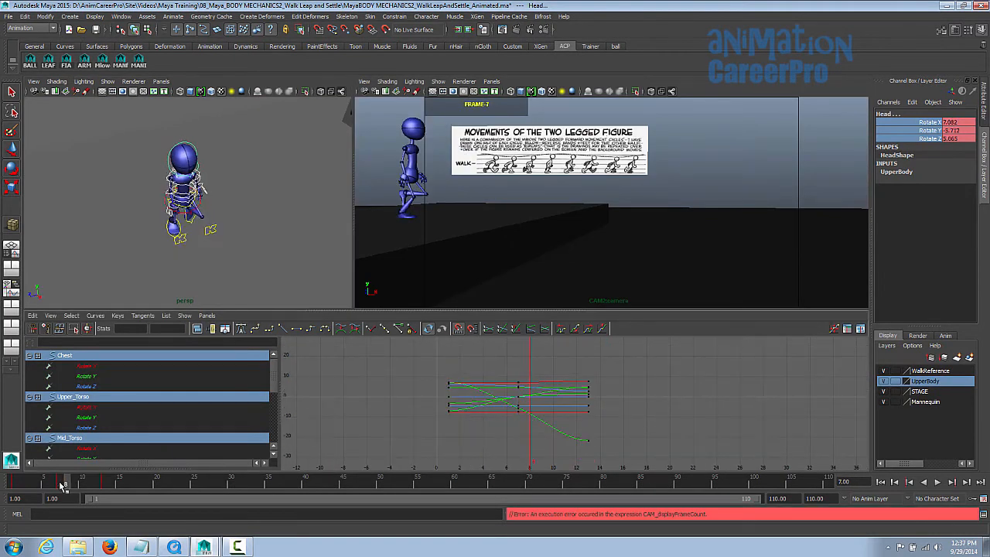
click(62, 484)
right_click(62, 484)
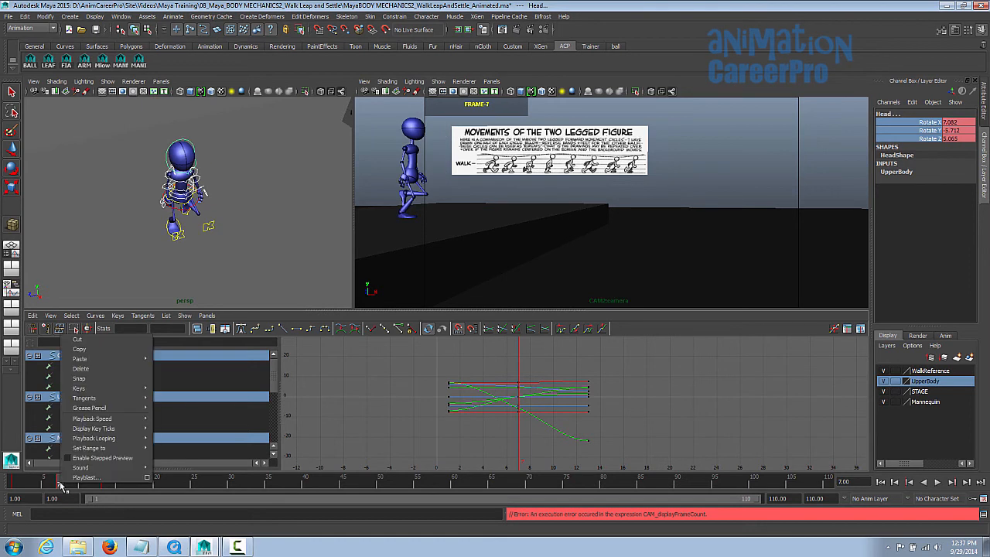
click(125, 349)
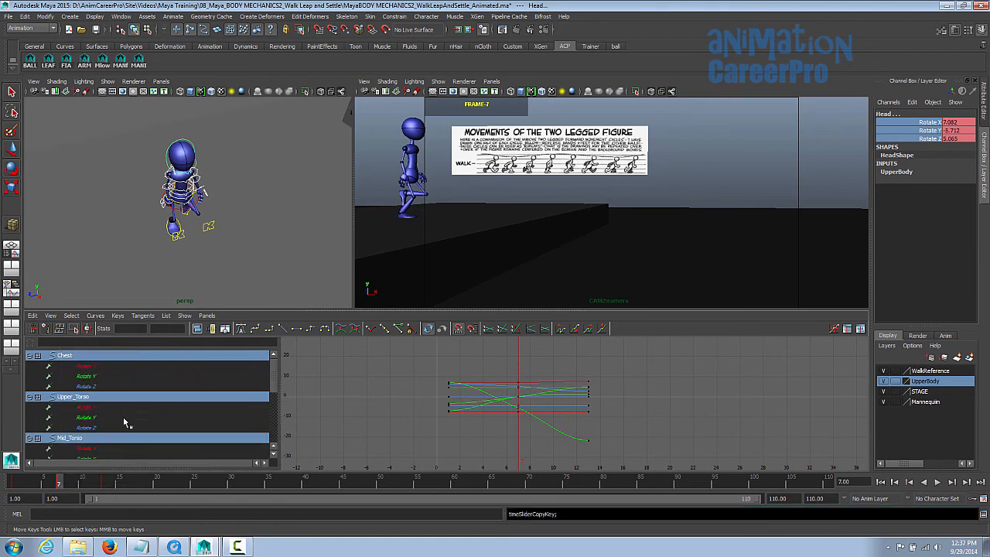
Paste the copied torso and head keys at frame 19.
click(106, 484)
drag(111, 484, 151, 485)
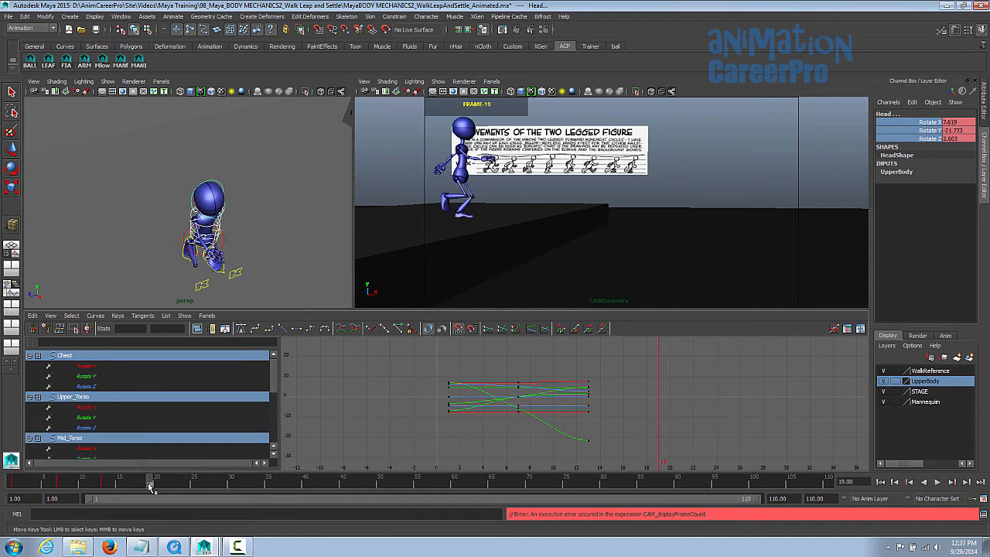
right_click(151, 486)
mouse_move(224, 360)
click(259, 358)
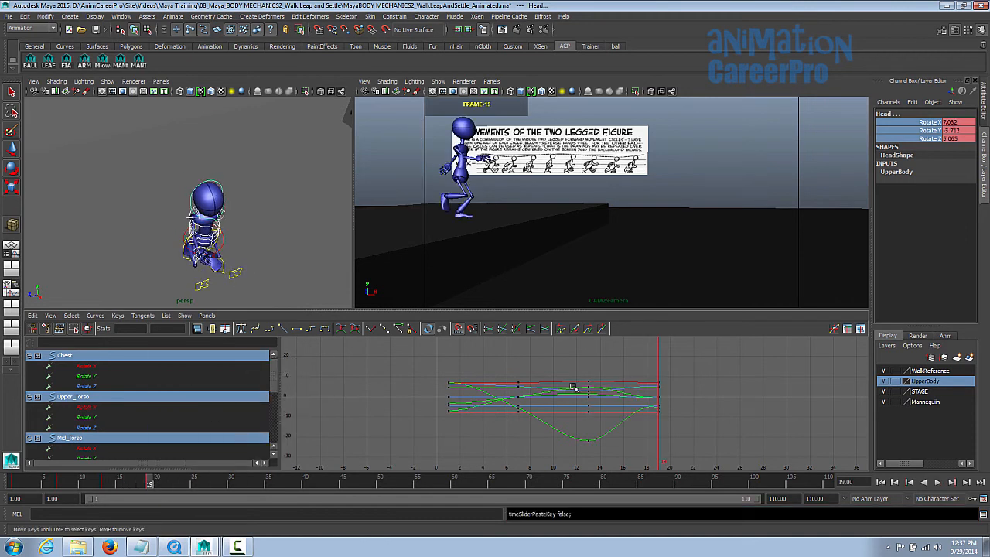
Make the torso and head key tangents linear at frame 19, and copy these controls' frame 1 keys to frame 25.
drag(628, 376, 686, 446)
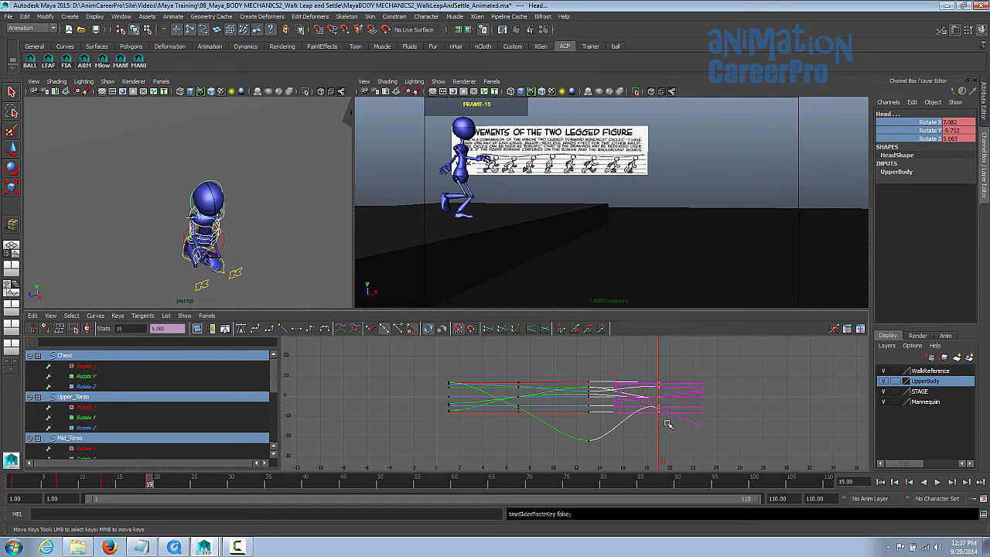
click(285, 331)
click(13, 482)
right_click(14, 483)
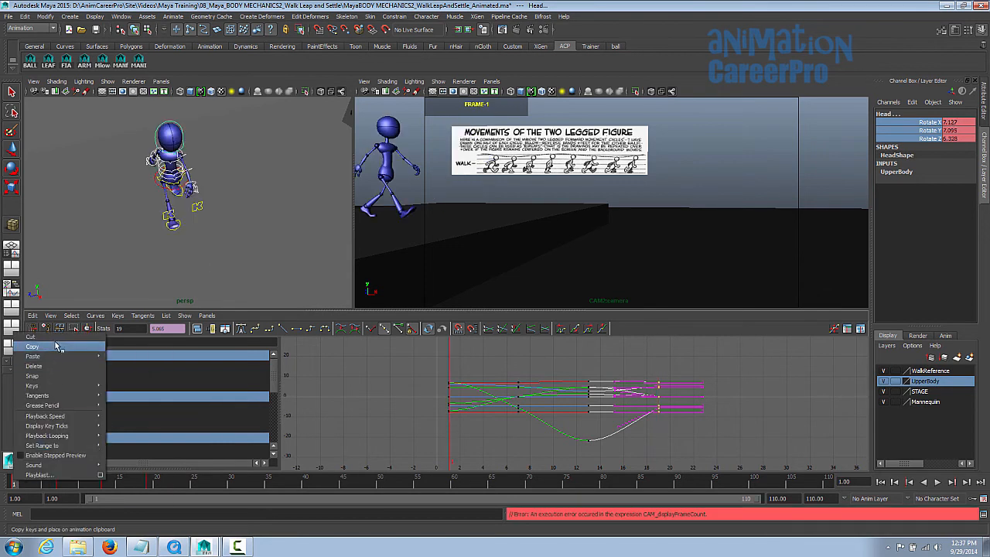
click(58, 347)
drag(153, 487, 194, 483)
right_click(193, 483)
mouse_move(263, 380)
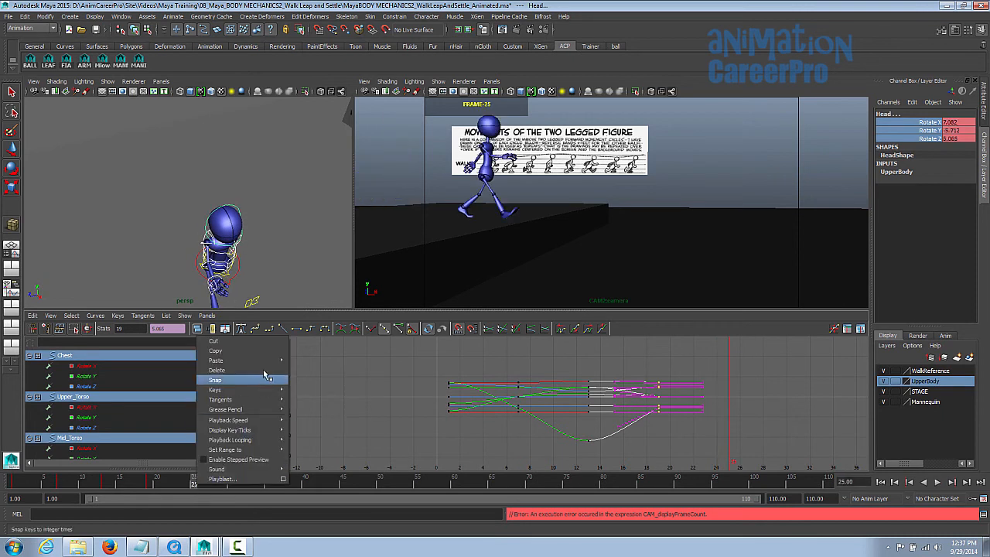
click(315, 372)
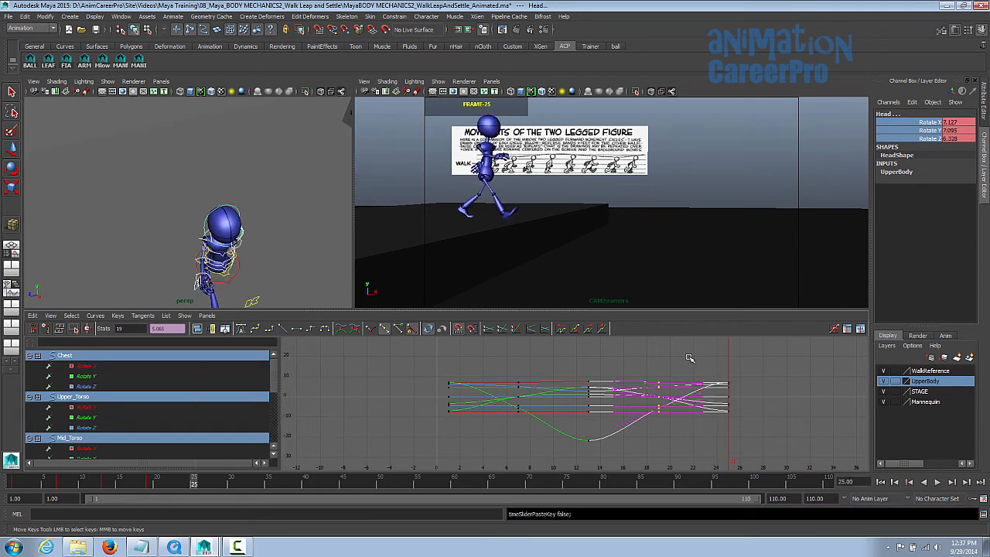
Select the torso and head keys at frames 7 and 19 and give them plateau tangents.
key(a)
drag(490, 361, 526, 435)
shift+drag(639, 364, 697, 458)
click(324, 328)
Play back the walk and check the torso and head motion on the mannequin from several angles.
click(304, 292)
alt+drag(304, 292, 270, 292)
click(23, 480)
key(alt+v)
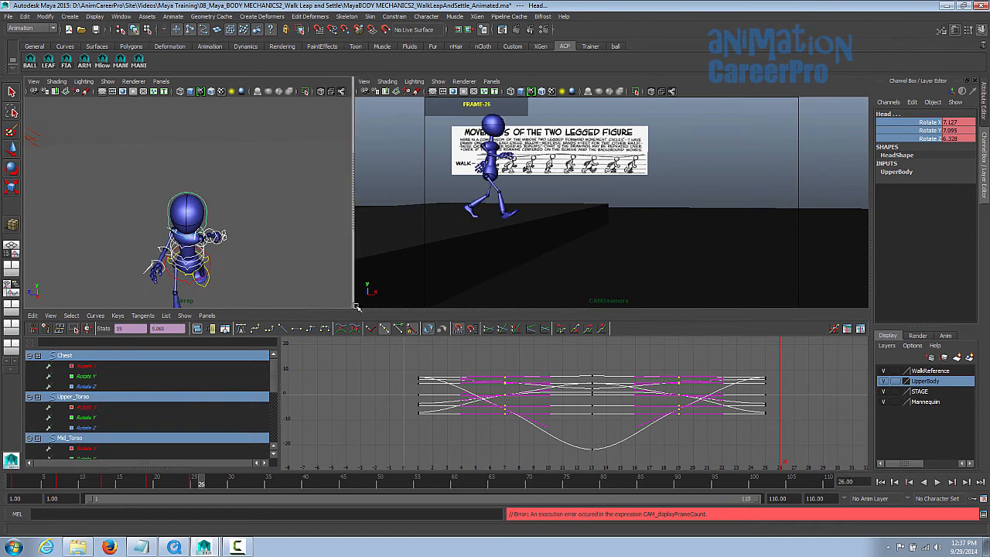
key(alt+v)
alt+drag(250, 261, 280, 253)
alt+right_drag(282, 253, 405, 254)
alt+middle_drag(236, 224, 250, 224)
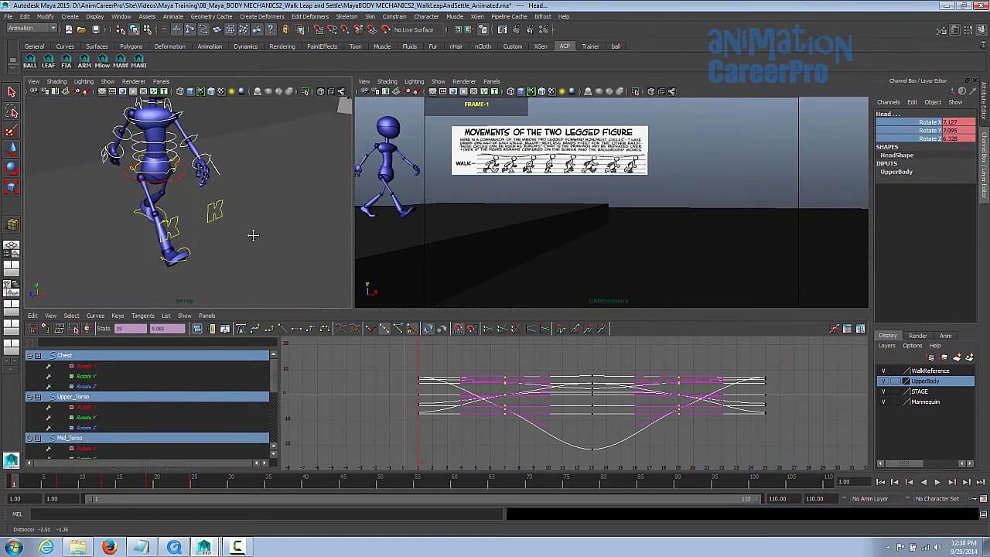
alt+middle_drag(250, 224, 252, 238)
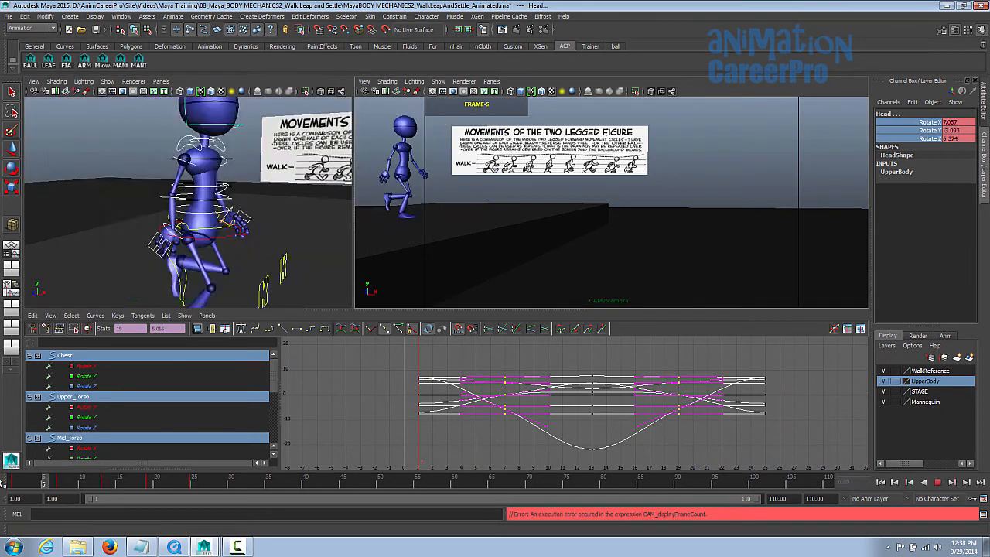
key(Escape)
Select the hand, wrist, elbow and shoulder controls of both of the mannequin's arms.
click(86, 210)
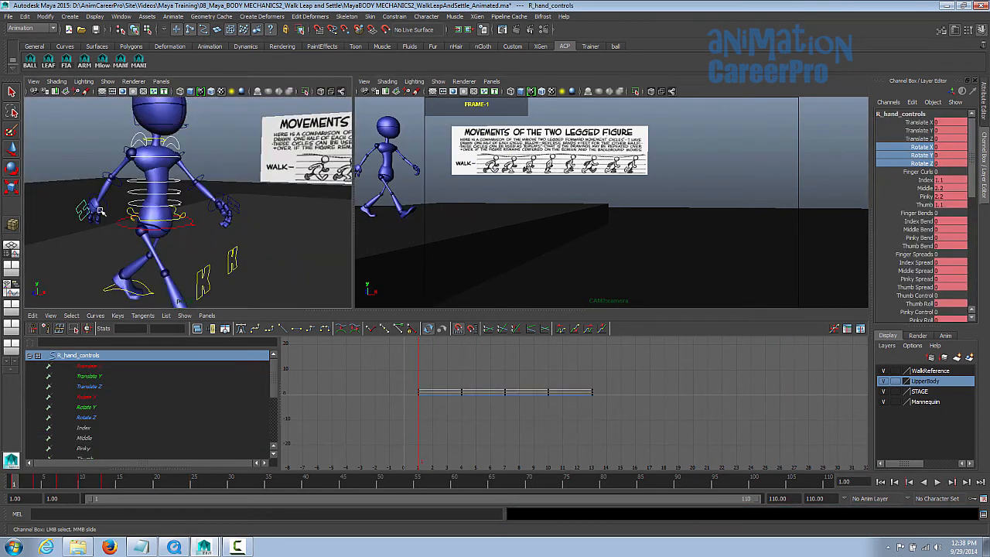
shift+click(104, 206)
shift+click(111, 174)
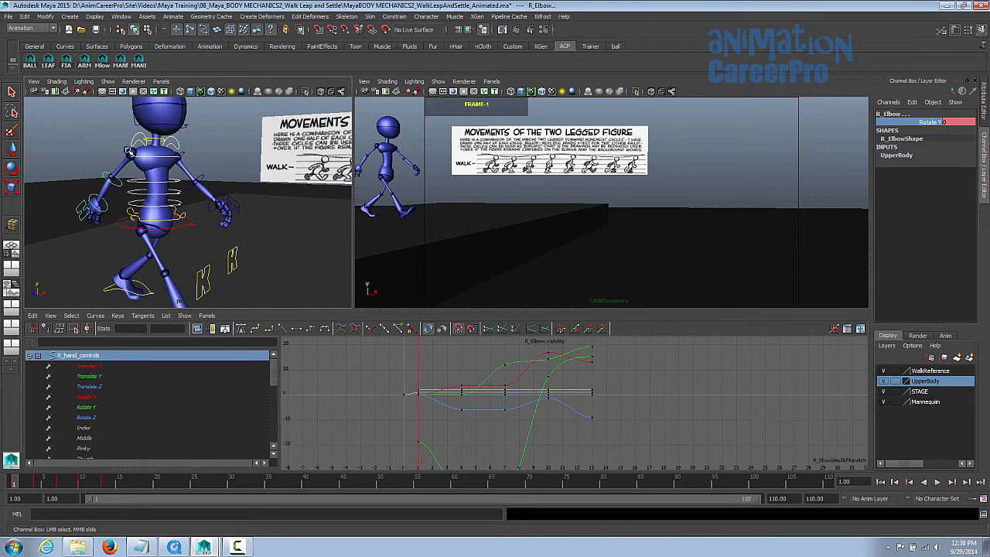
shift+click(126, 153)
shift+click(232, 204)
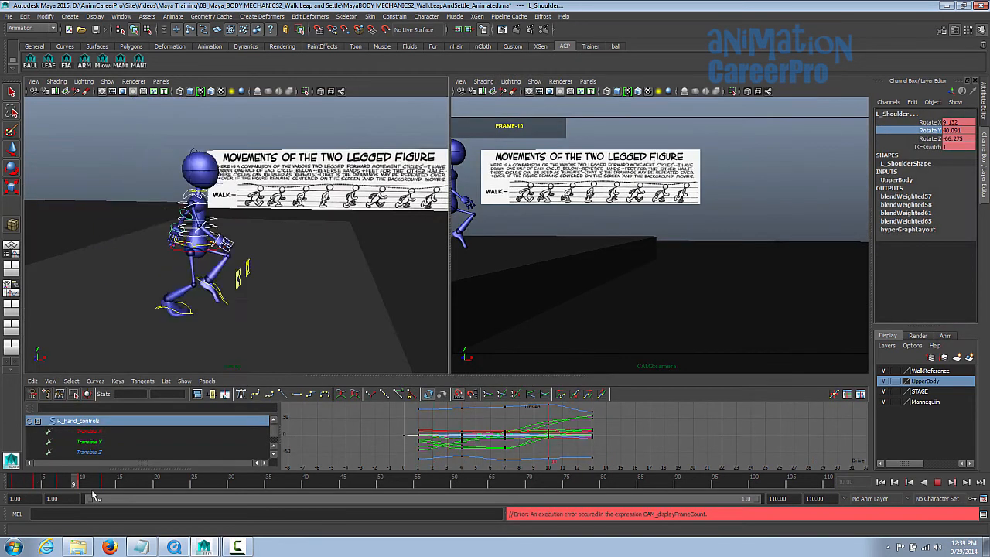
Copy the selected arm controls' keys at frame 10 and paste them at frame 16.
drag(100, 491, 100, 489)
key(period)
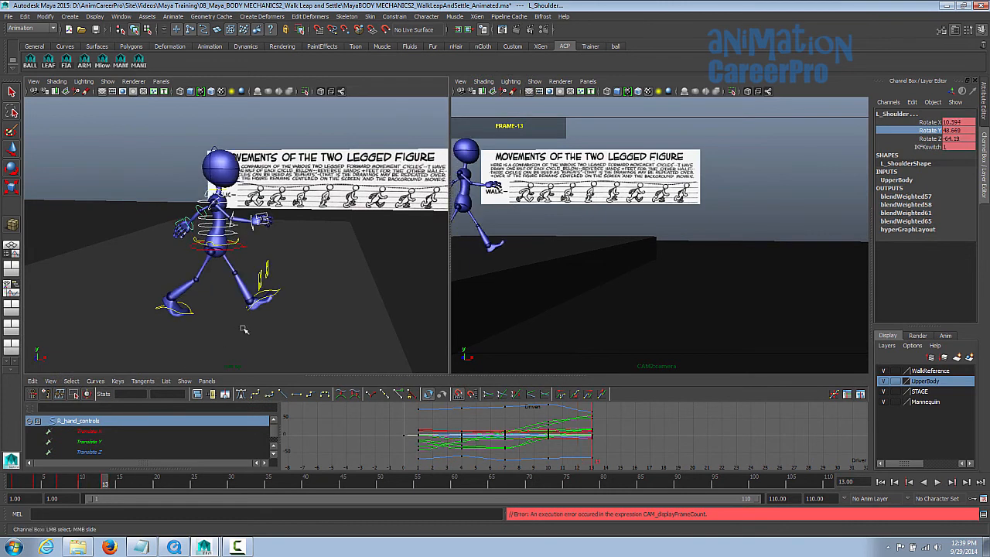
alt+right_drag(239, 331, 312, 335)
alt+drag(307, 333, 305, 341)
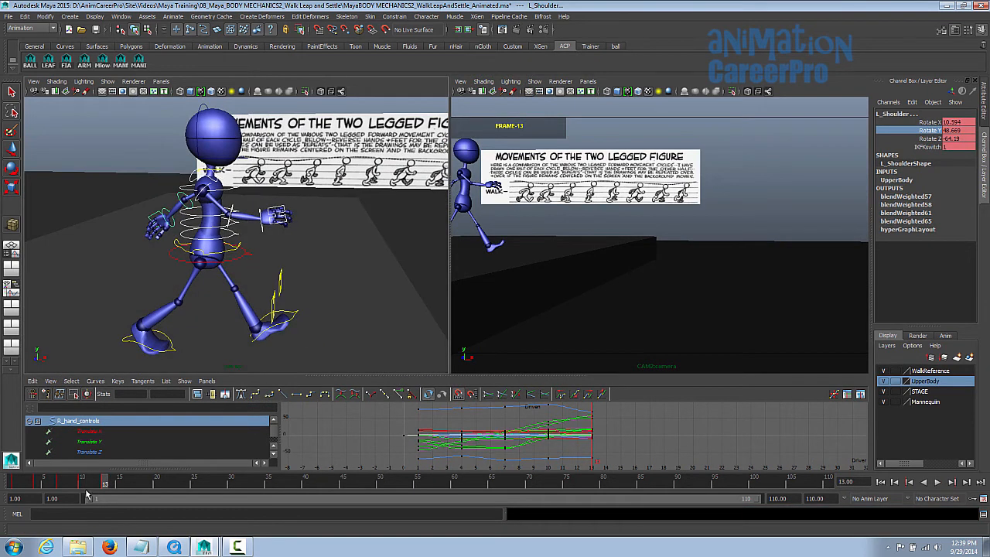
mouse_move(84, 487)
mouse_down()
mouse_move(98, 487)
mouse_move(80, 493)
mouse_move(95, 487)
mouse_move(83, 485)
mouse_up()
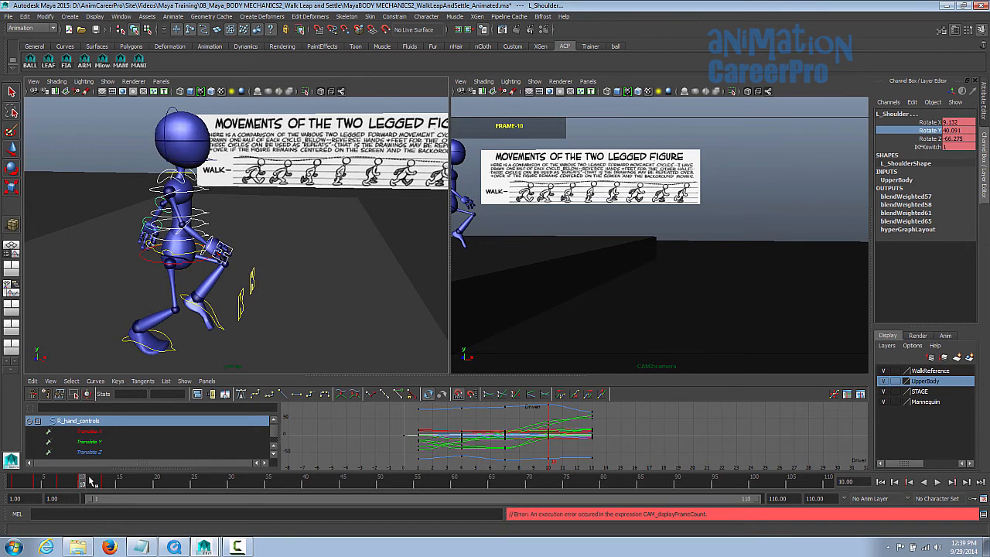
right_click(83, 483)
click(147, 345)
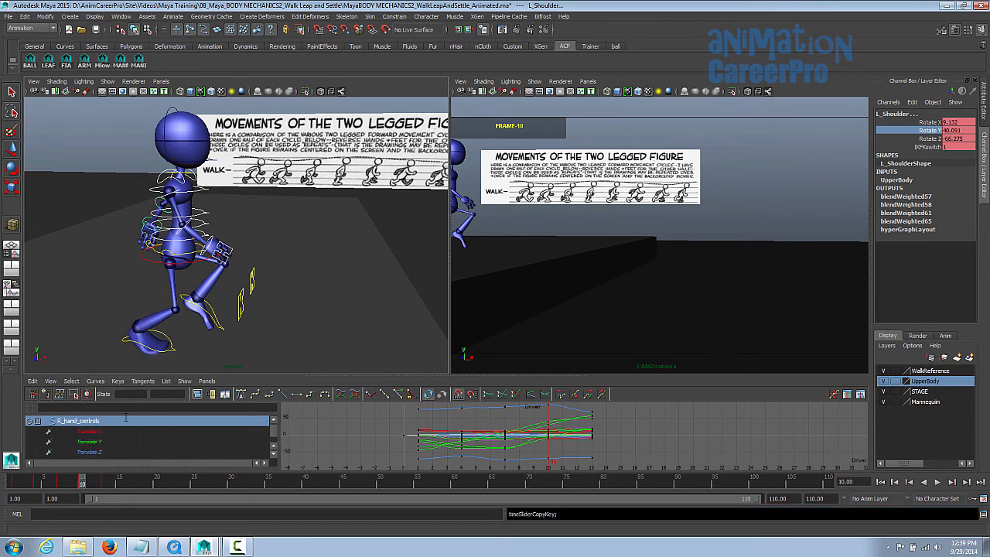
key(alt+v)
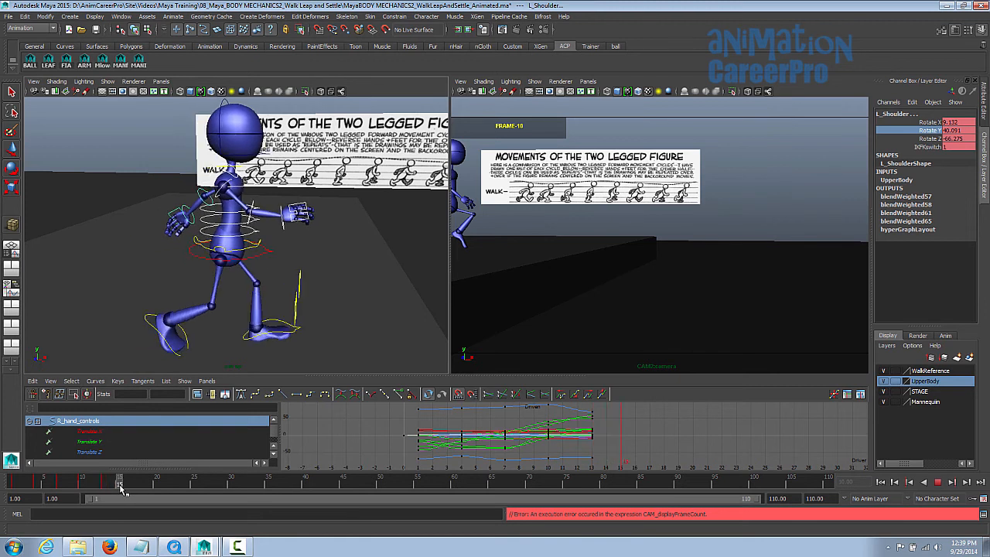
right_click(124, 487)
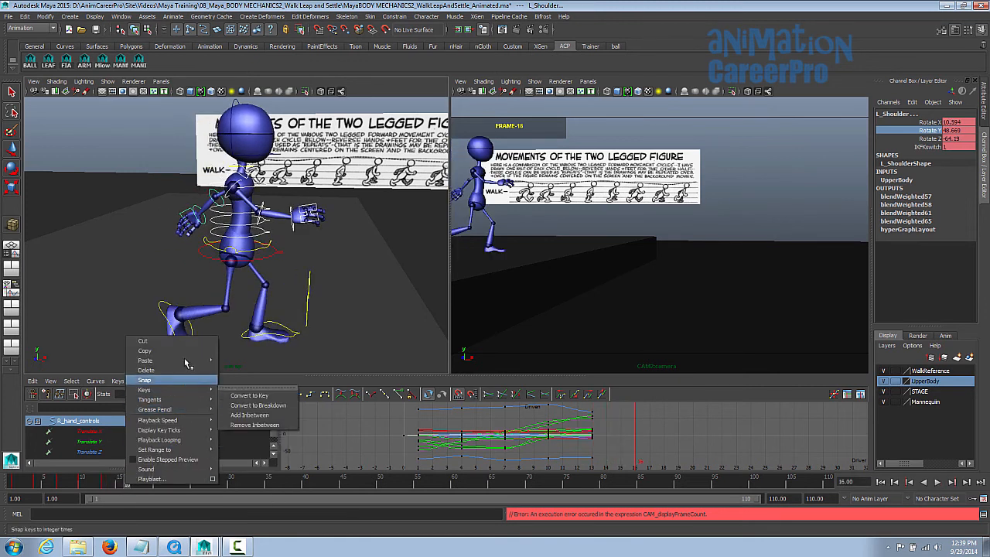
click(235, 365)
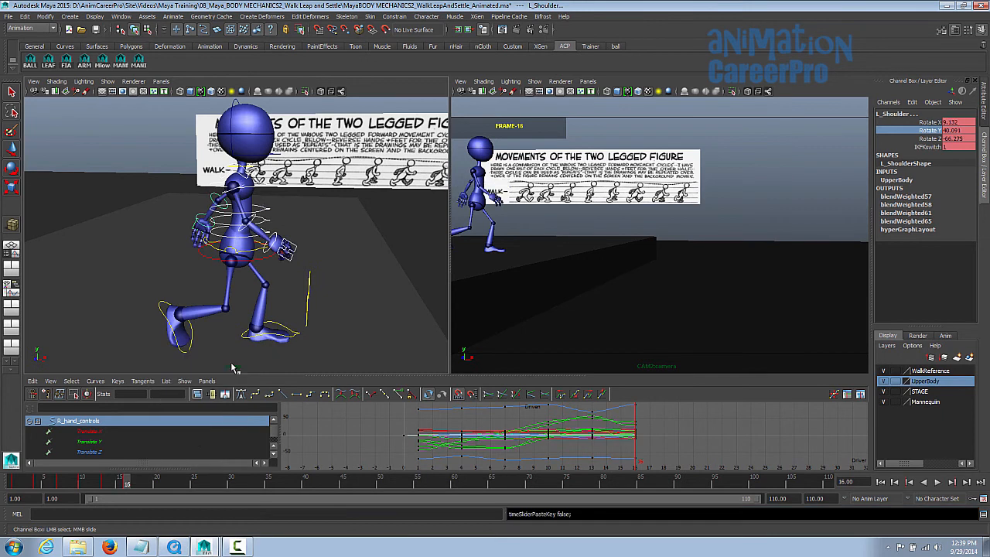
Copy the arm controls' keys at frame 7 and paste them at frame 19.
click(62, 486)
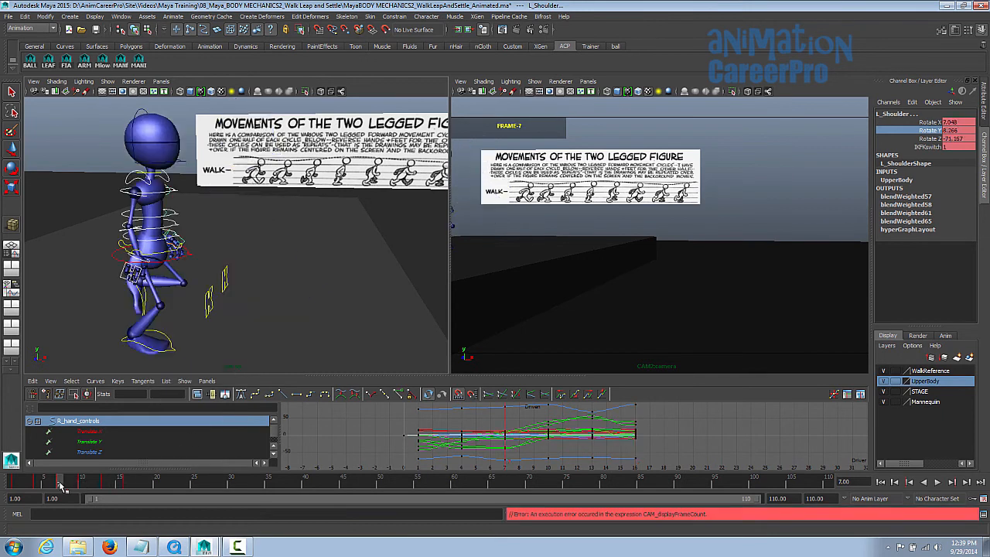
right_click(62, 484)
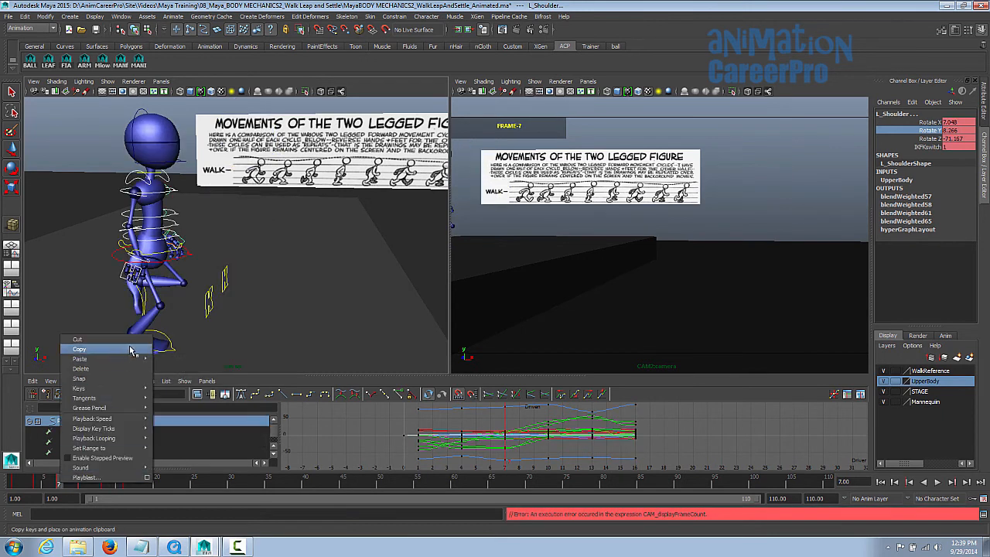
click(130, 348)
click(132, 485)
drag(134, 489, 149, 483)
right_click(150, 483)
mouse_move(218, 362)
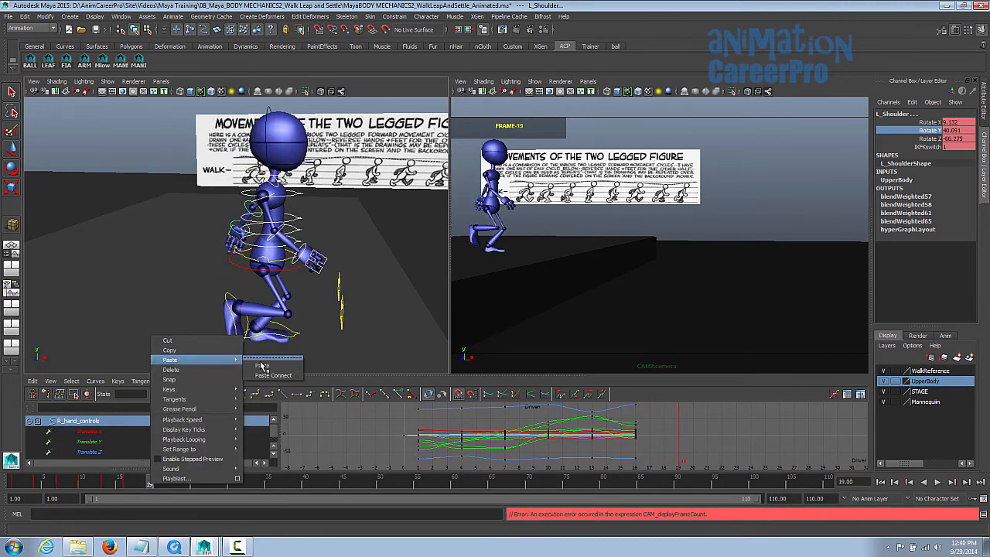
click(263, 365)
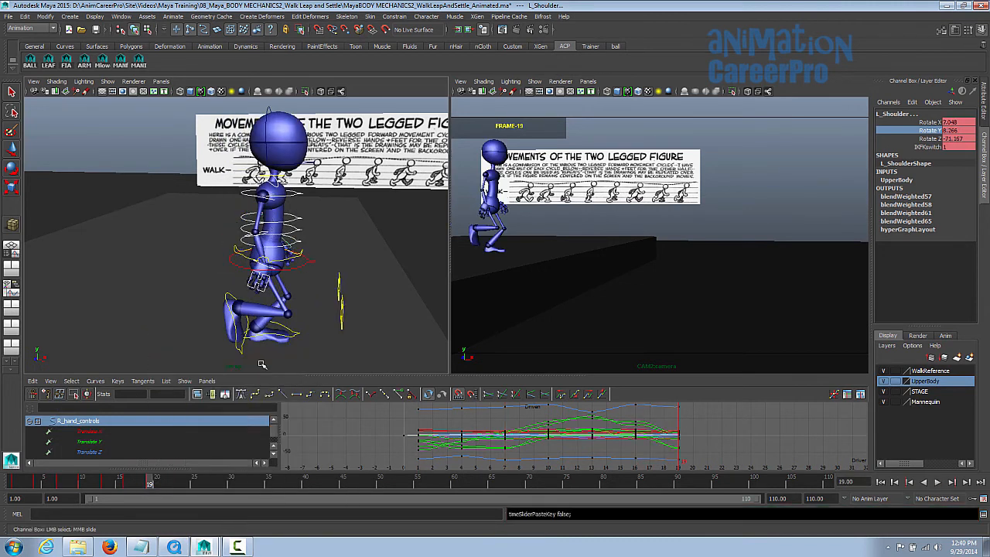
Copy the arm controls' keys at frame 4 and paste them at frame 22.
click(38, 484)
right_click(38, 484)
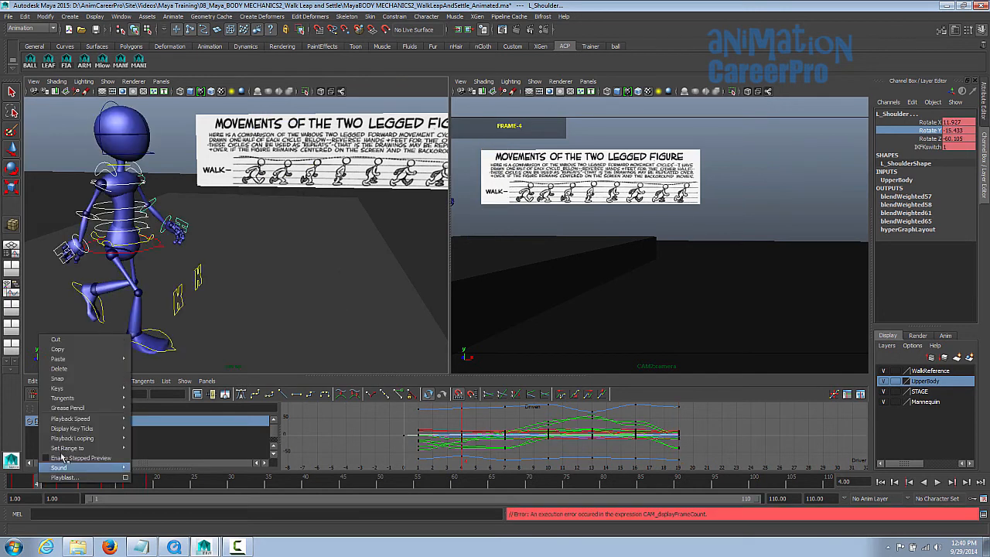
click(58, 348)
drag(155, 486, 161, 487)
click(175, 488)
right_click(175, 489)
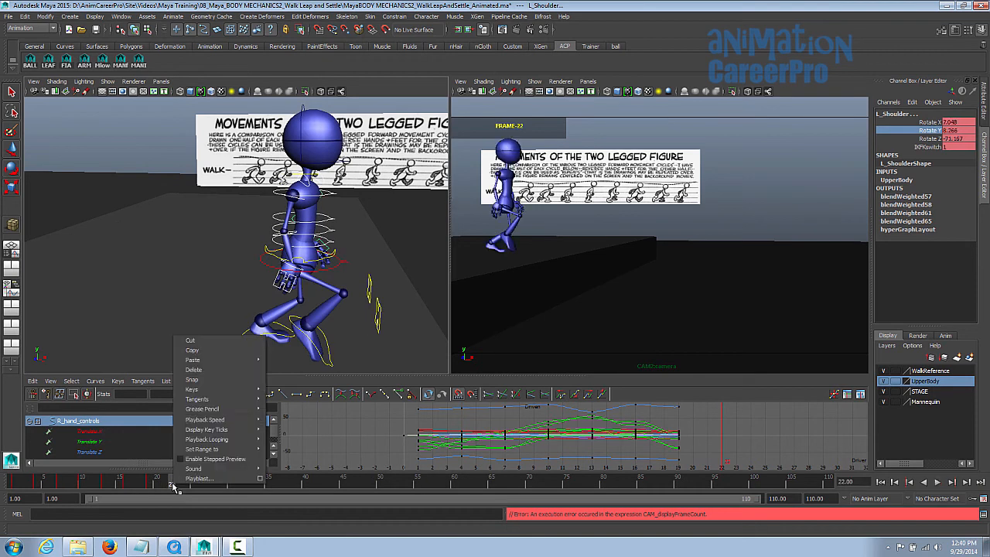
mouse_move(249, 364)
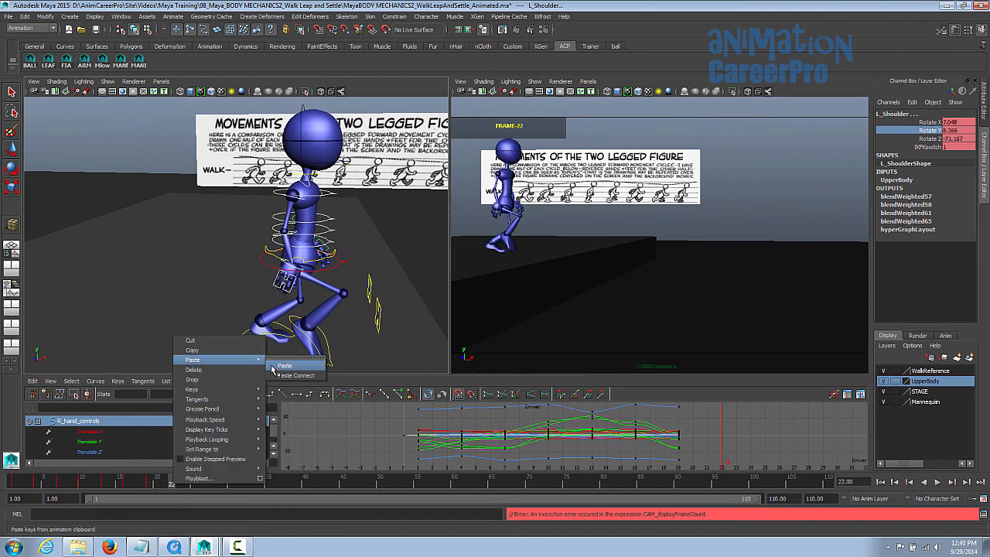
click(283, 365)
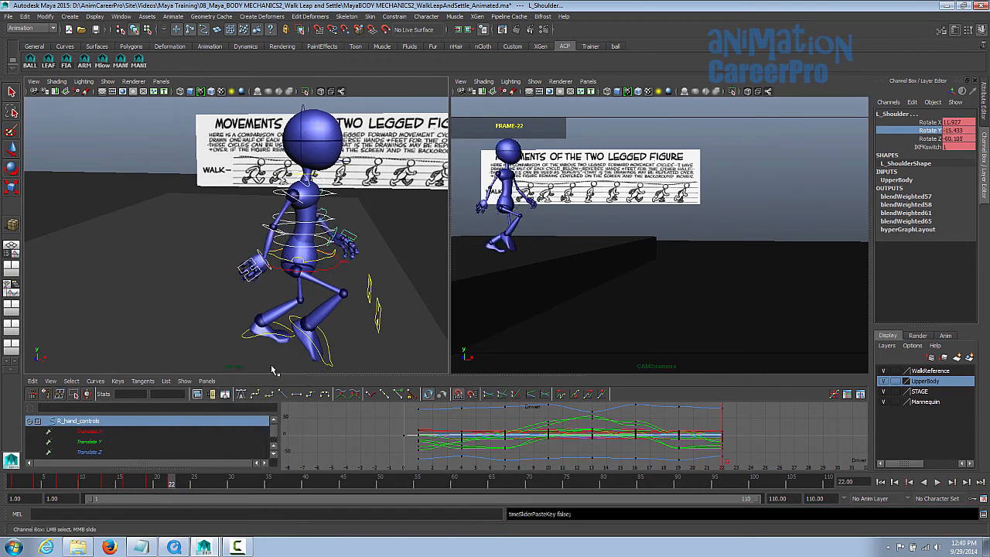
Copy the arm controls' keys at frame 1 and paste them at frame 25.
click(17, 482)
right_click(17, 482)
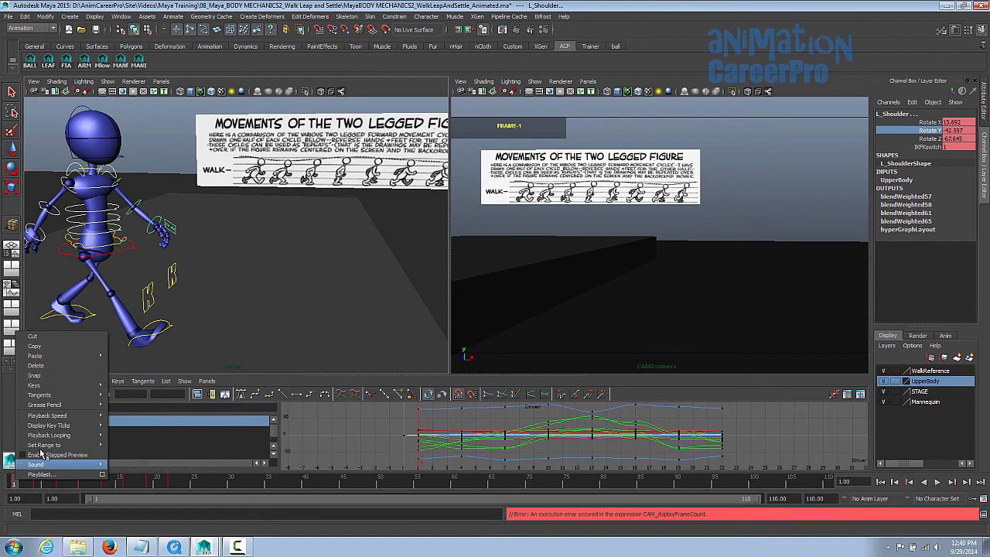
click(75, 354)
drag(166, 489, 194, 484)
right_click(195, 485)
mouse_move(269, 364)
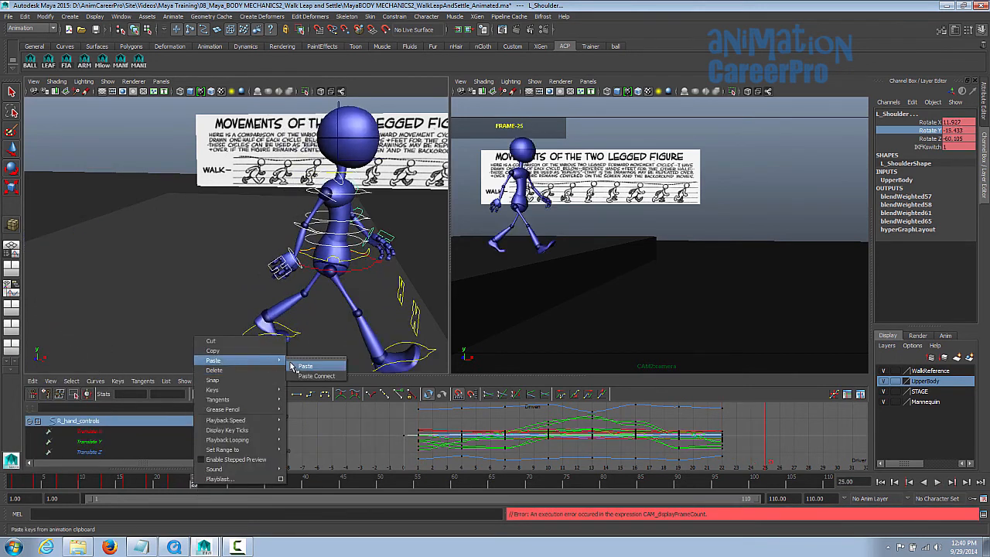
click(303, 366)
Set spline tangents on the arm controls' keys across the range from frame 3 to 23.
alt+drag(371, 313, 362, 312)
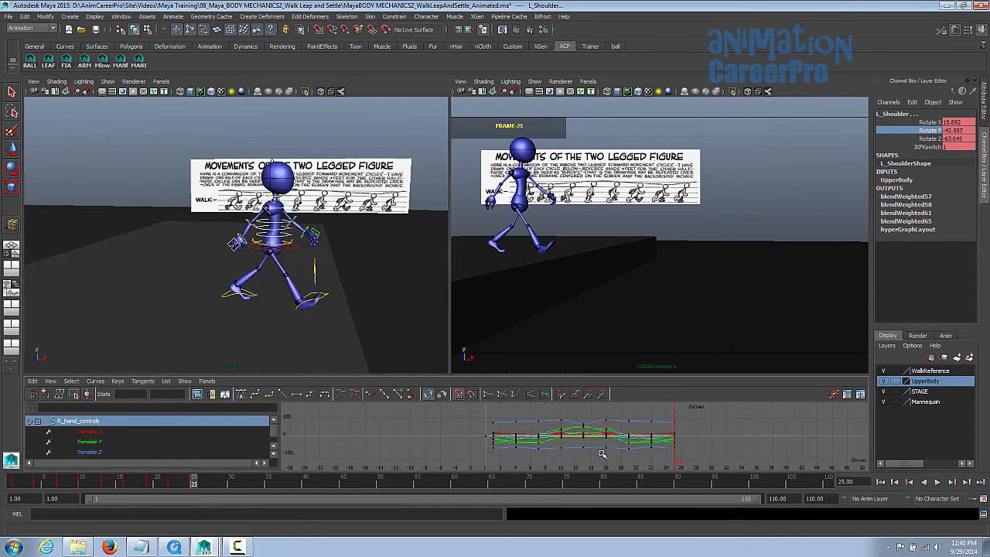
alt+shift+right_drag(604, 452, 617, 435)
alt+middle_drag(617, 434, 587, 446)
alt+right_drag(584, 445, 598, 441)
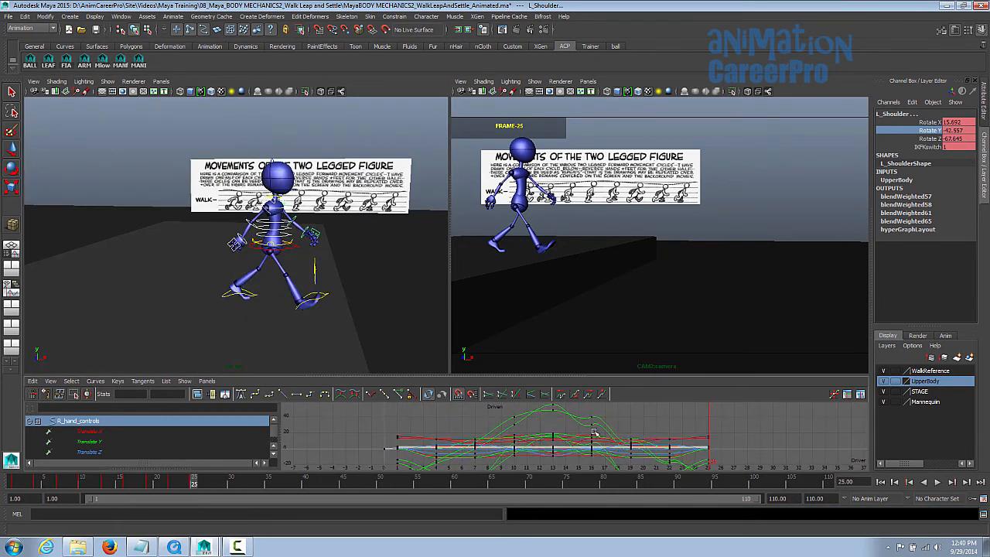
key(space)
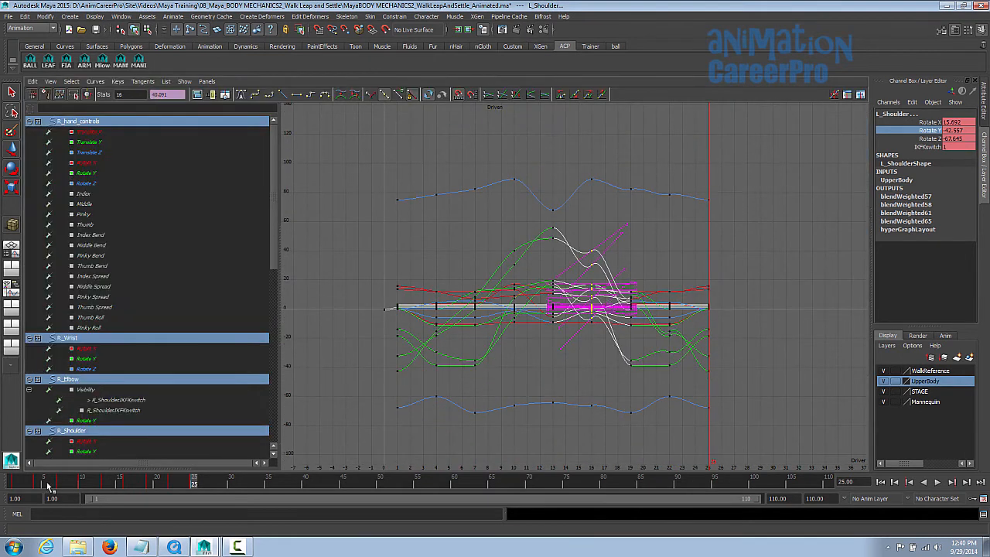
shift+drag(29, 483, 178, 486)
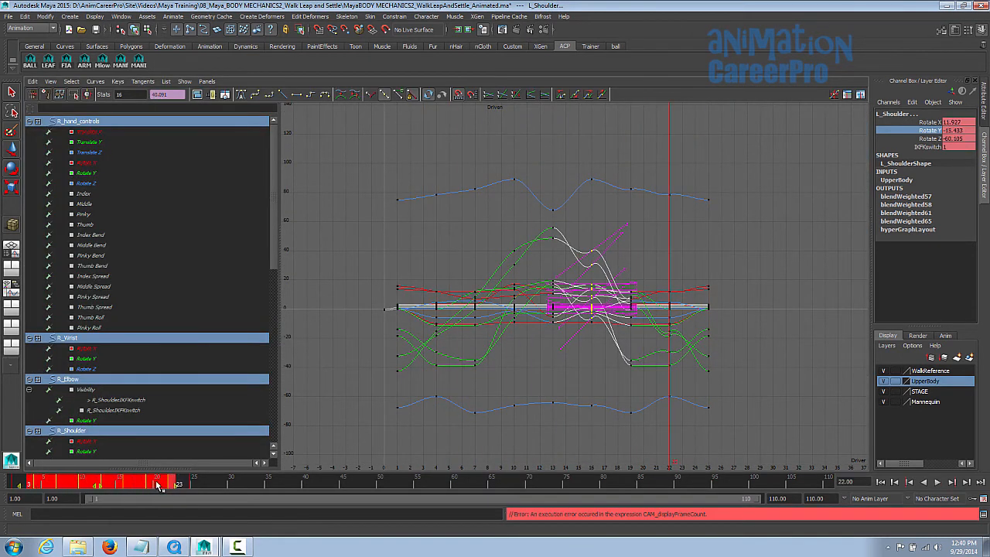
right_click(157, 484)
mouse_move(215, 399)
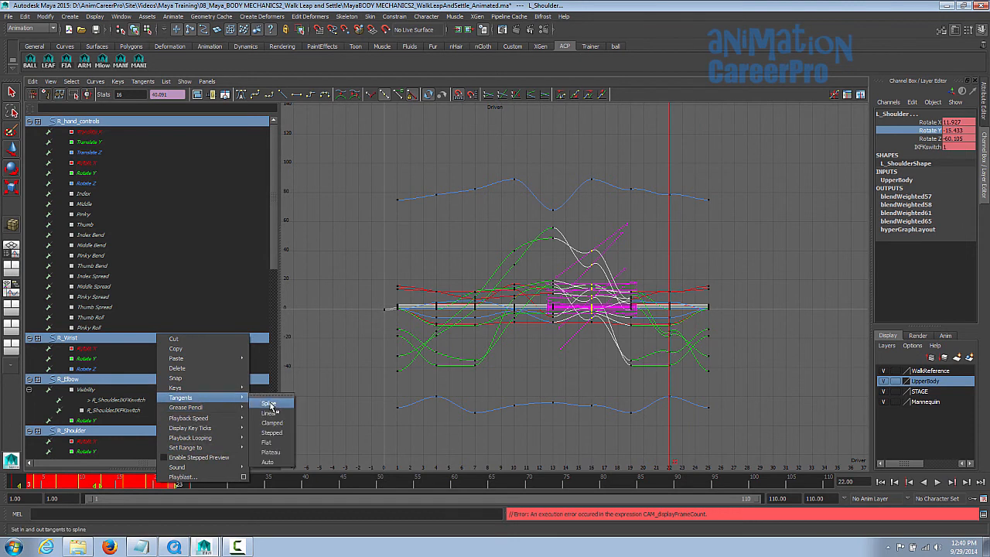
click(268, 403)
Play back the walk cycle to check the arm swing with the smoothed curves.
key(space)
key(alt+v)
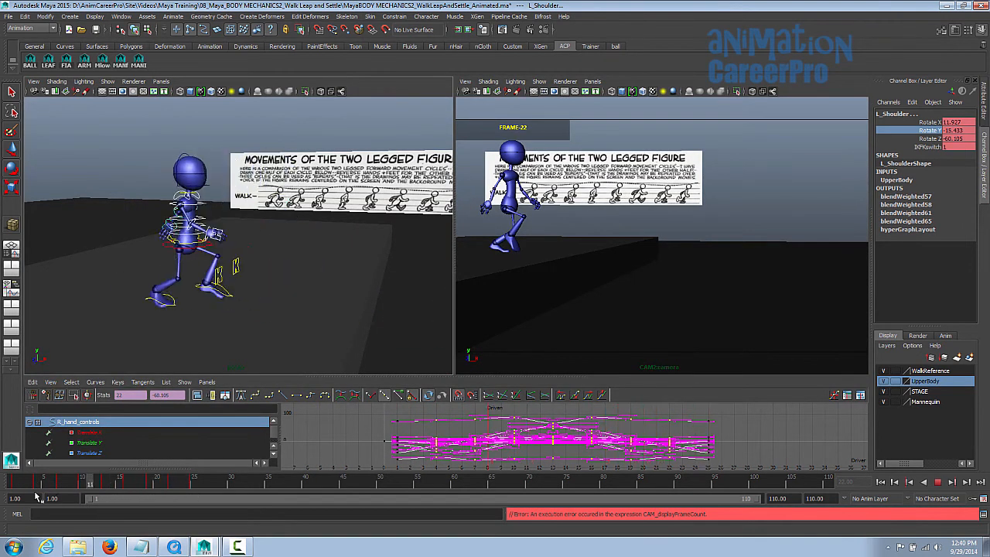
key(alt+v)
scroll(314, 341, up, 5)
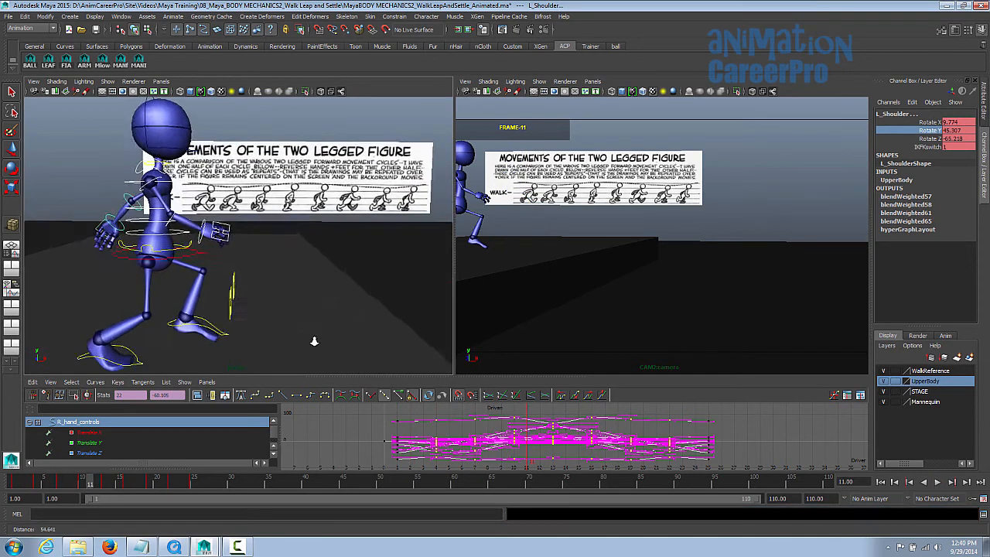
key(alt+v)
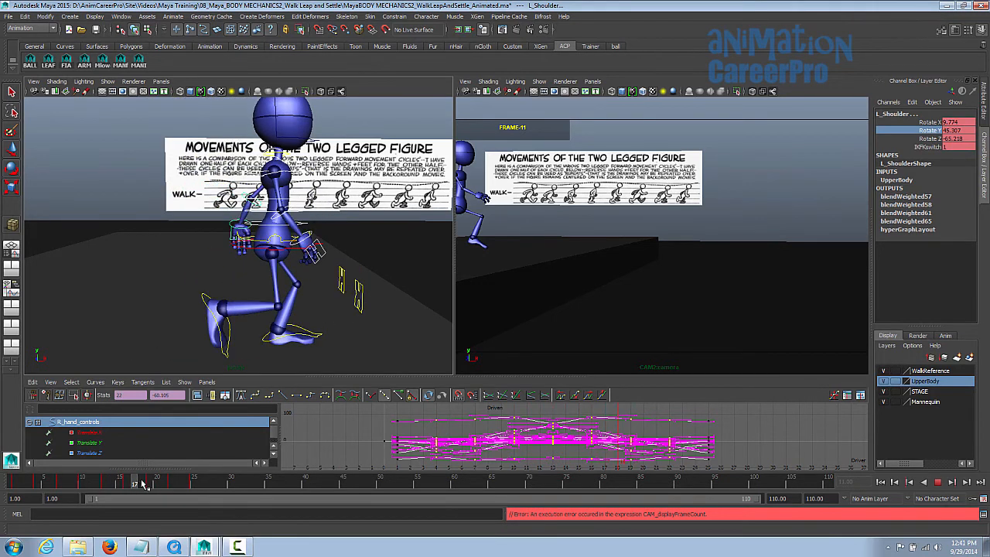
Rotate the left and right wrists into a trailing pose for the arm swing at frame 16.
mouse_move(135, 484)
mouse_down()
mouse_move(108, 485)
mouse_move(126, 487)
mouse_up()
click(213, 212)
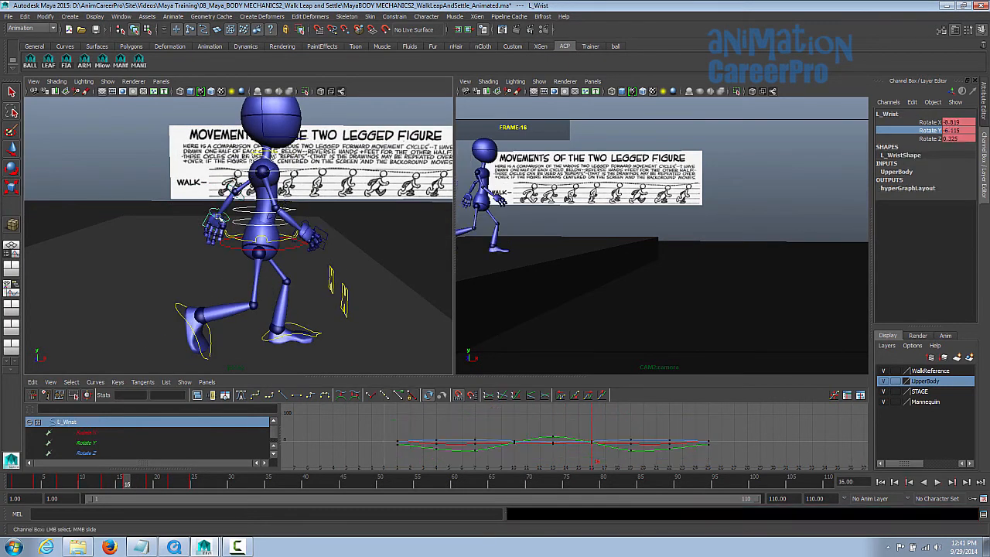
key(e)
drag(234, 174, 230, 175)
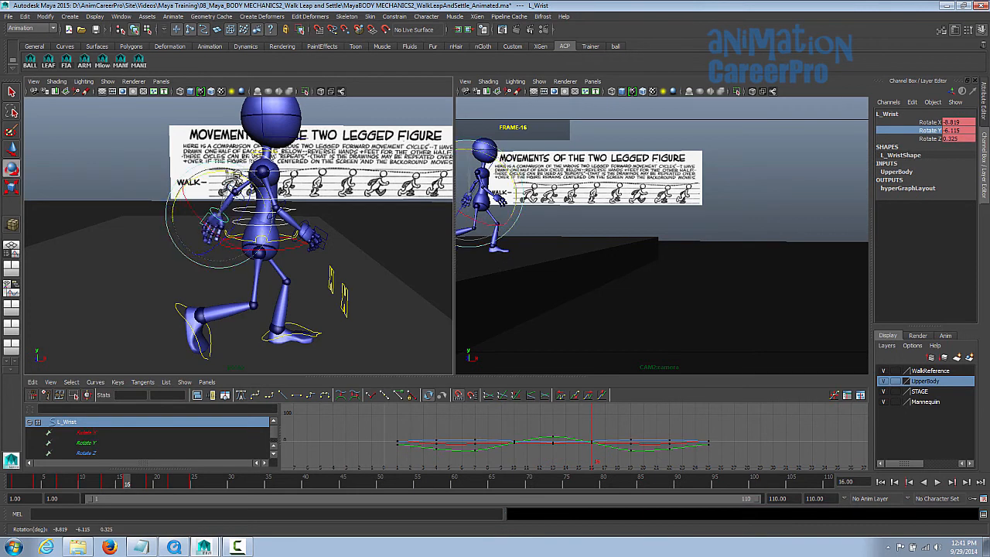
click(304, 234)
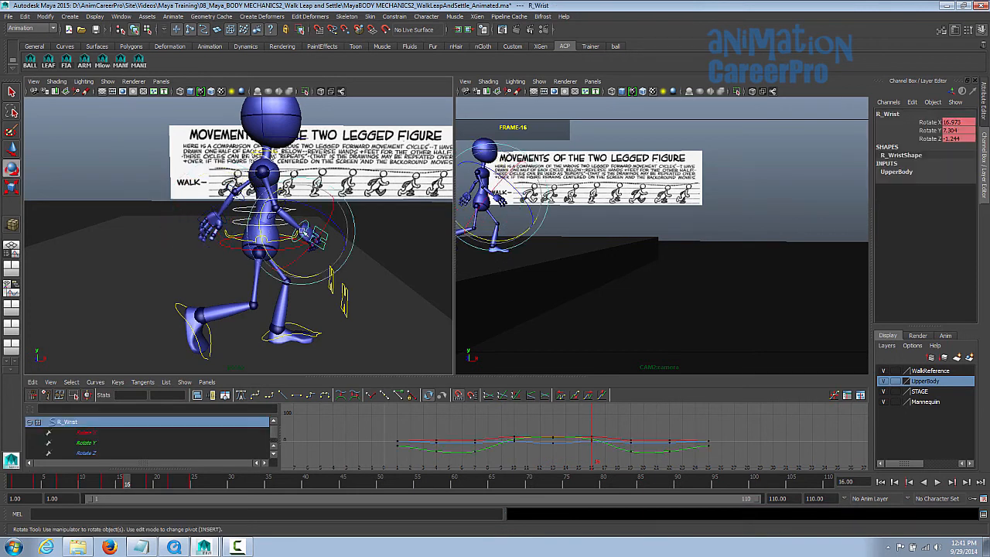
drag(265, 210, 222, 214)
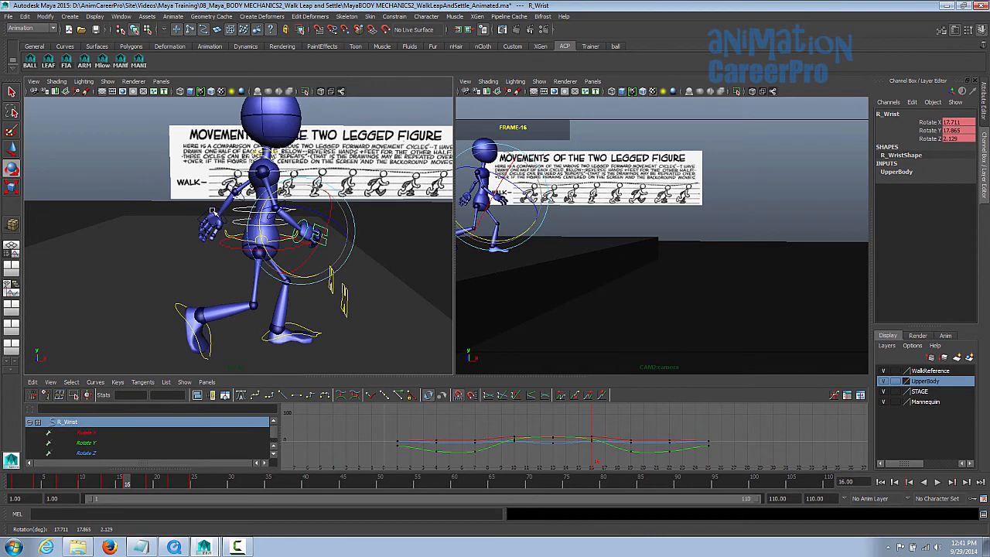
click(225, 238)
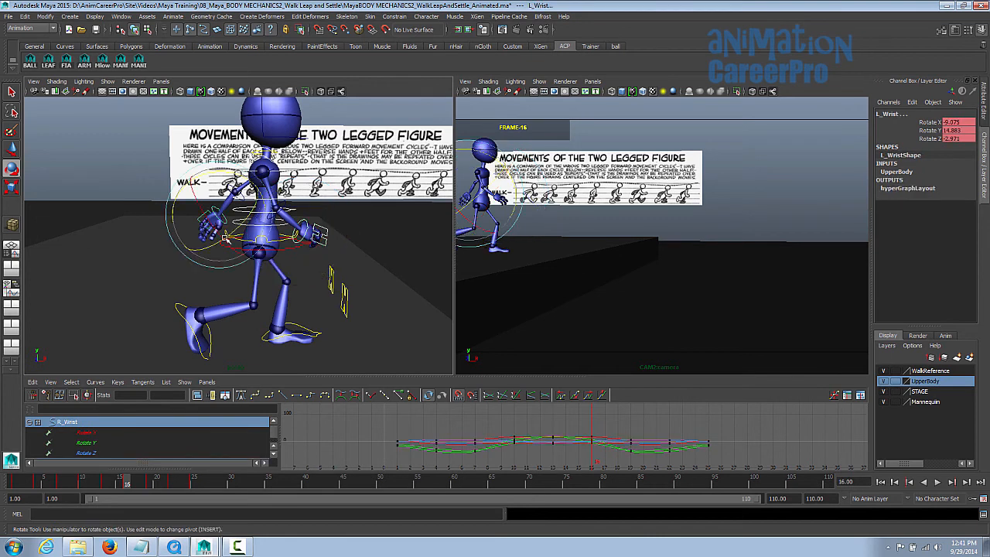
Rotate both wrists to drag behind the arm swing at frame 19 and key them.
click(149, 486)
alt+drag(288, 268, 317, 270)
alt+right_drag(316, 269, 333, 271)
alt+middle_drag(333, 270, 346, 263)
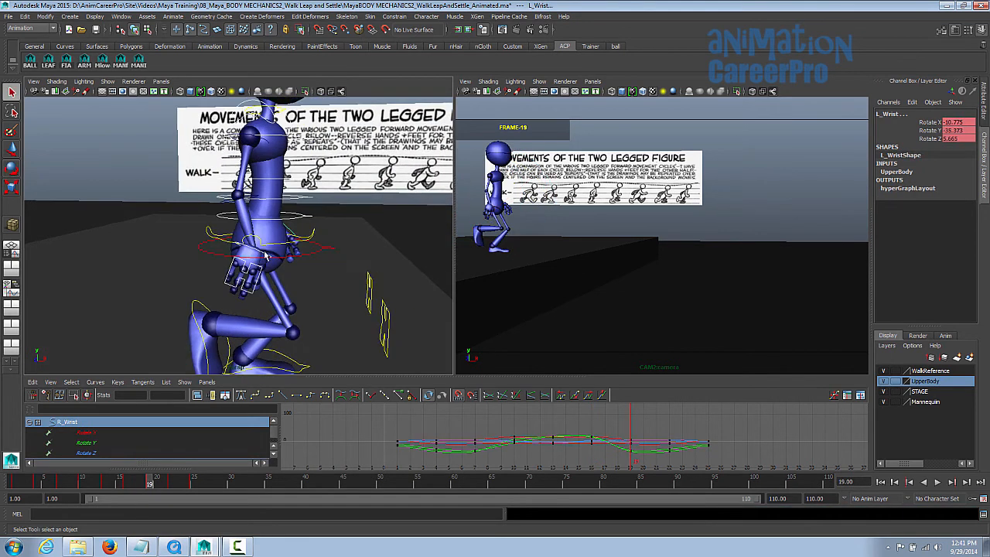
click(266, 257)
drag(259, 296, 213, 254)
key(q)
click(202, 246)
key(e)
alt+drag(213, 254, 346, 271)
key(q)
shift+click(253, 261)
key(s)
Rotate the wrists to follow the arm swing at frame 22 and key both wrist controls.
mouse_move(147, 485)
mouse_down()
mouse_move(133, 486)
mouse_move(149, 486)
mouse_up()
alt+drag(297, 302, 183, 301)
drag(150, 484, 171, 485)
click(124, 244)
key(e)
drag(111, 269, 232, 286)
click(232, 255)
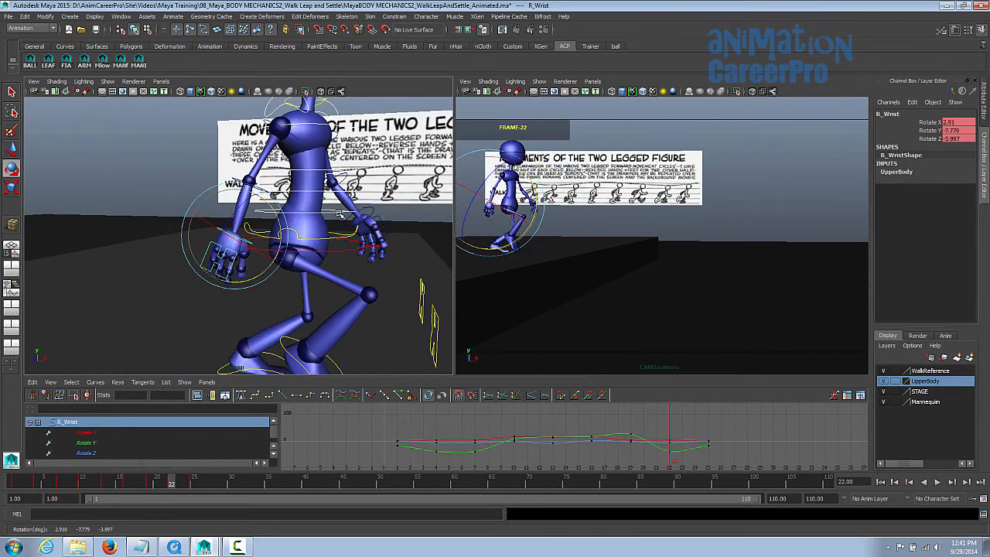
key(q)
shift+click(374, 249)
key(s)
Play back and scrub the walk in the perspective and full-size camera views to check the arm and head motion.
key(alt+v)
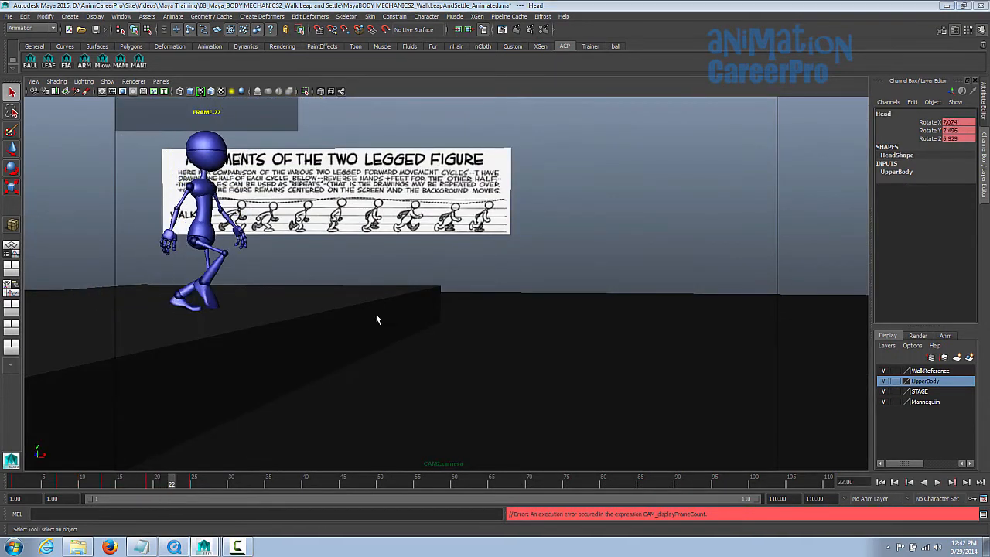
key(space)
key(alt+v)
key(space)
alt+drag(338, 289, 279, 280)
drag(158, 479, 75, 480)
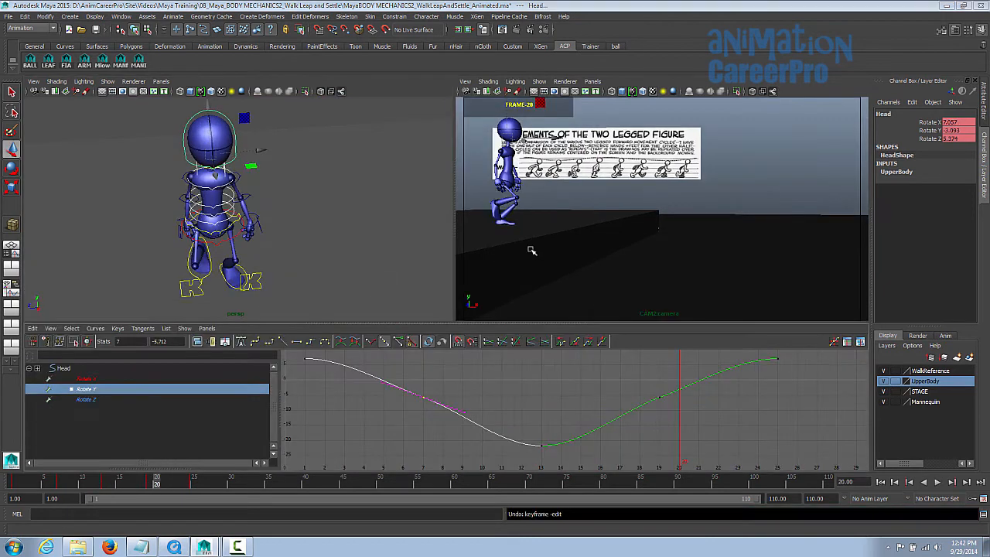
key(space)
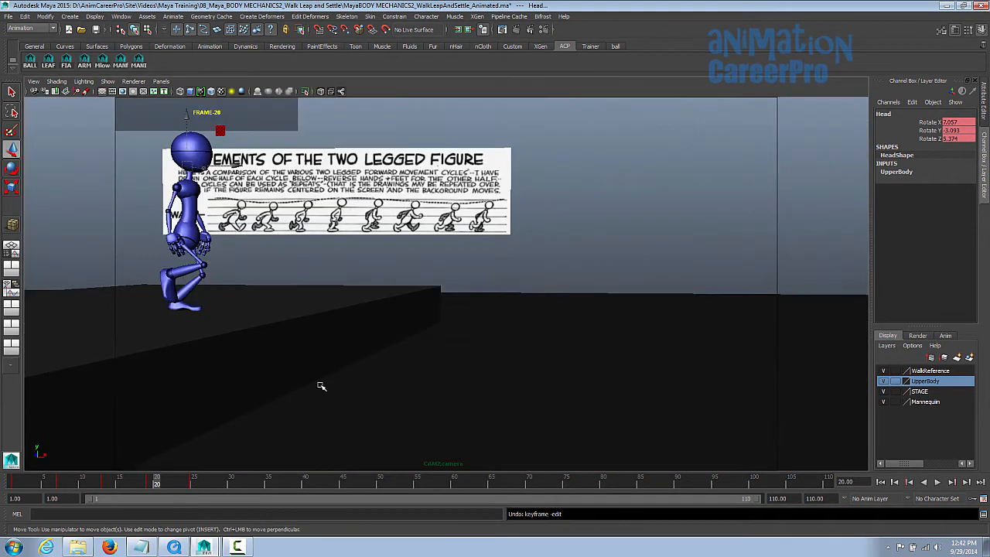
click(29, 481)
key(alt+v)
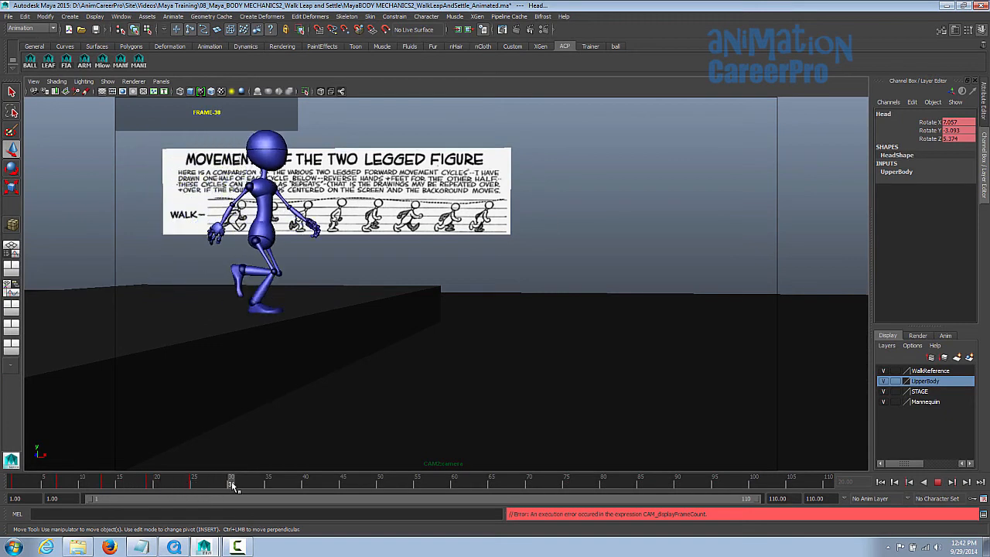
Hide the WalkReference layer, and key all the mannequin's controls at frame 31.
click(883, 371)
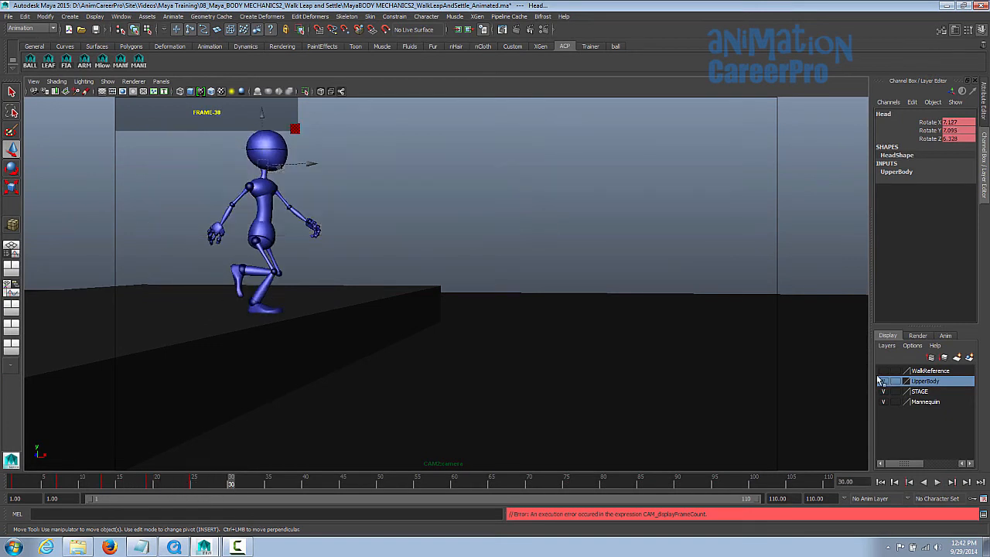
mouse_move(190, 482)
mouse_down()
mouse_move(266, 489)
mouse_move(195, 495)
mouse_move(240, 500)
mouse_move(200, 495)
mouse_up()
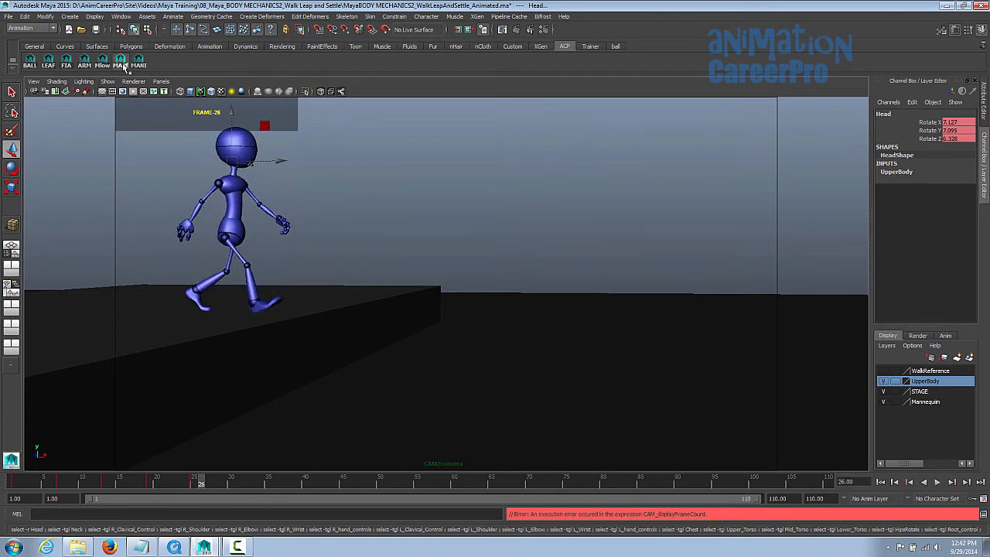
click(121, 65)
drag(215, 484, 238, 485)
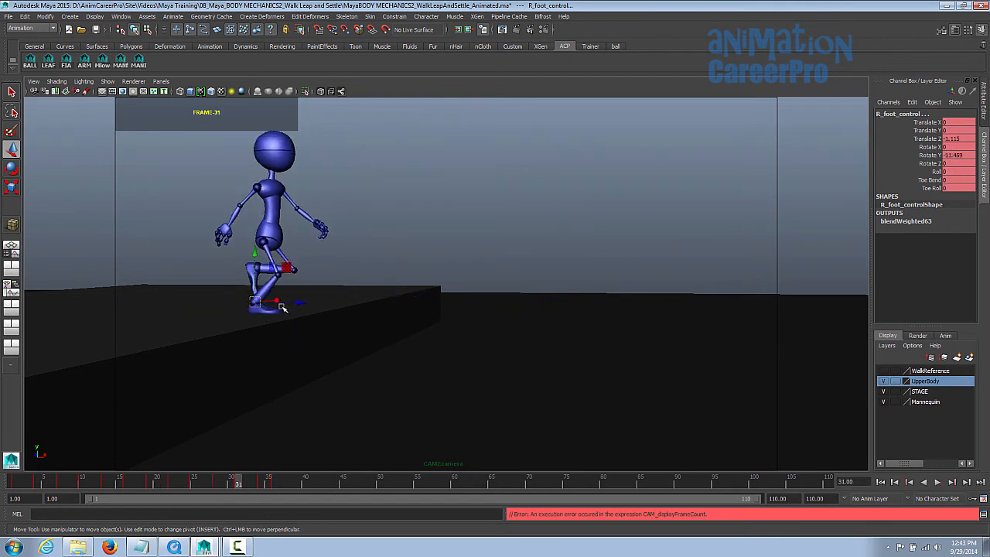
drag(227, 487, 238, 488)
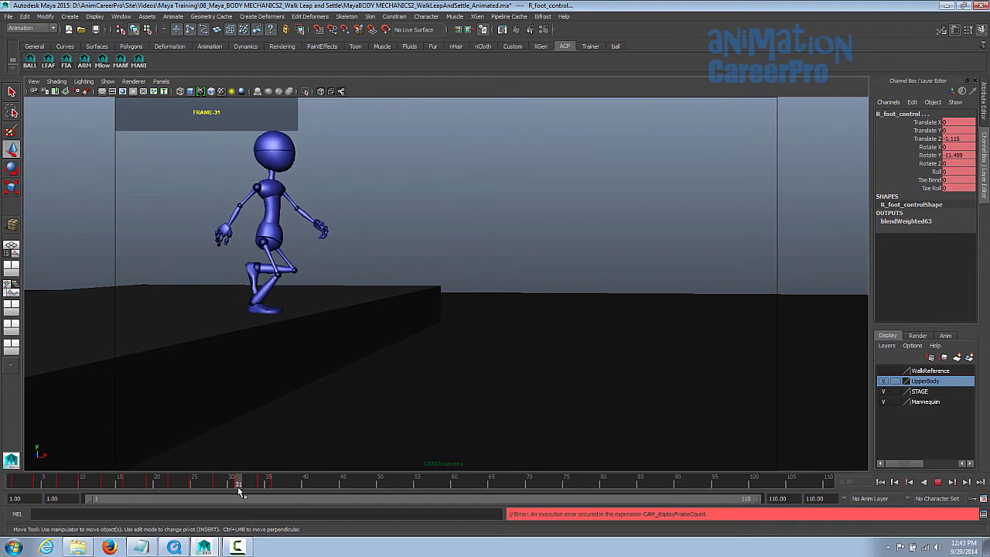
key(s)
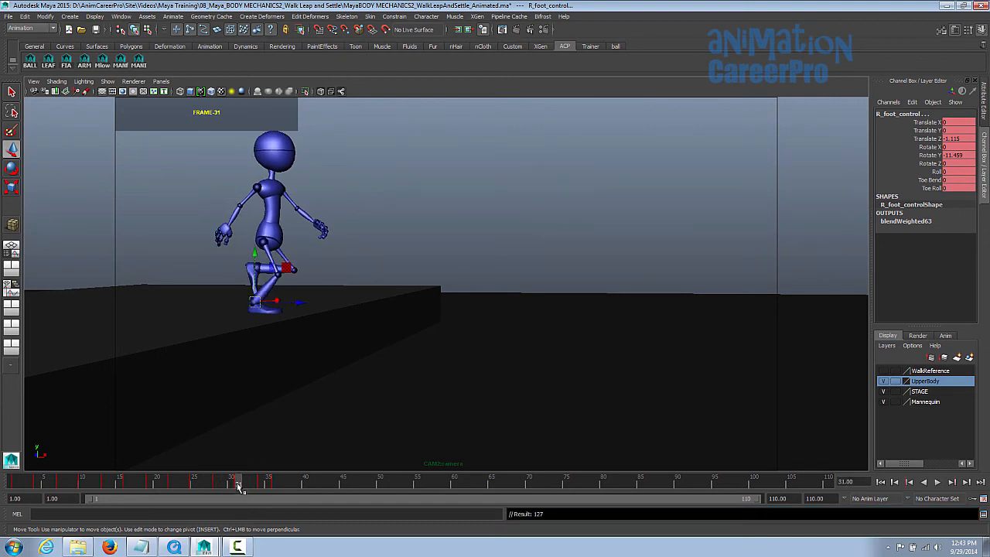
Delete all the mannequin controls' keys after frame 31, across the range from frame 33 to 41.
shift+drag(252, 485, 317, 487)
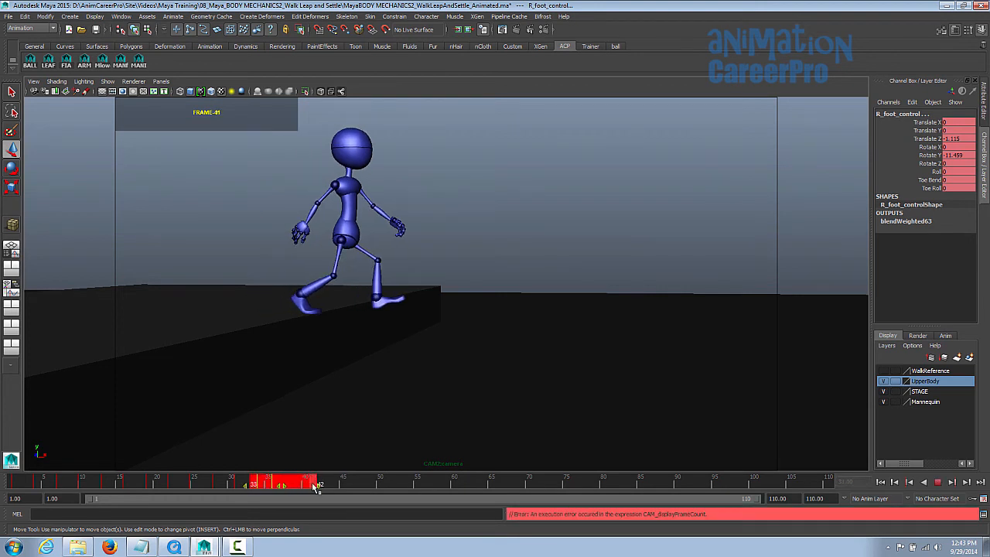
right_click(280, 484)
click(323, 368)
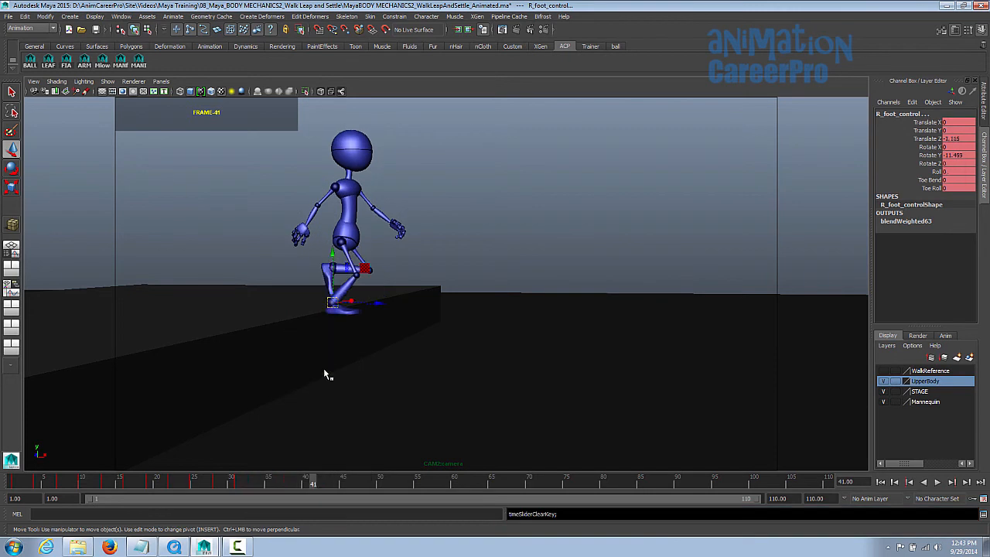
drag(220, 482, 239, 490)
Key the Mann_POS control at frame 31 to hold the mannequin's overall position there.
key(space)
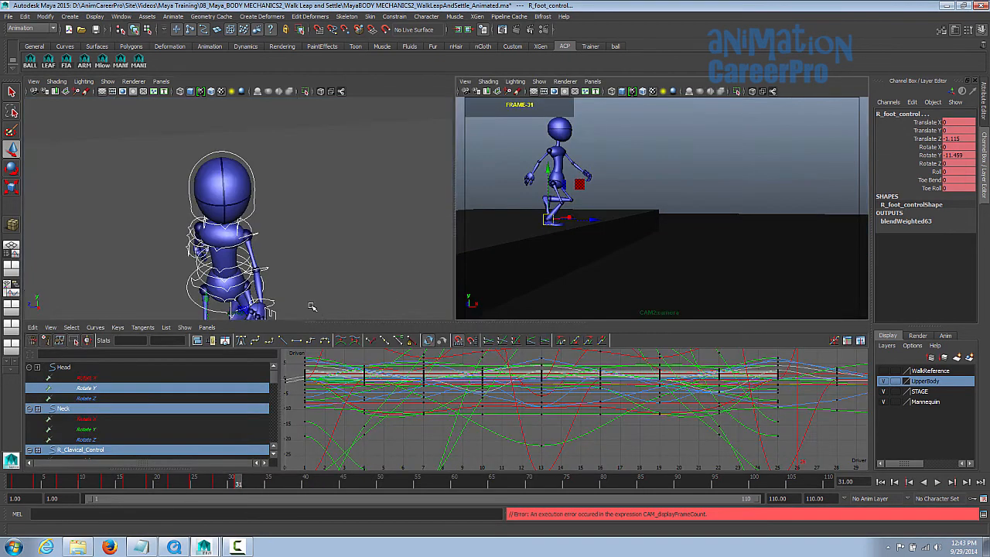
alt+drag(334, 291, 340, 232)
click(345, 234)
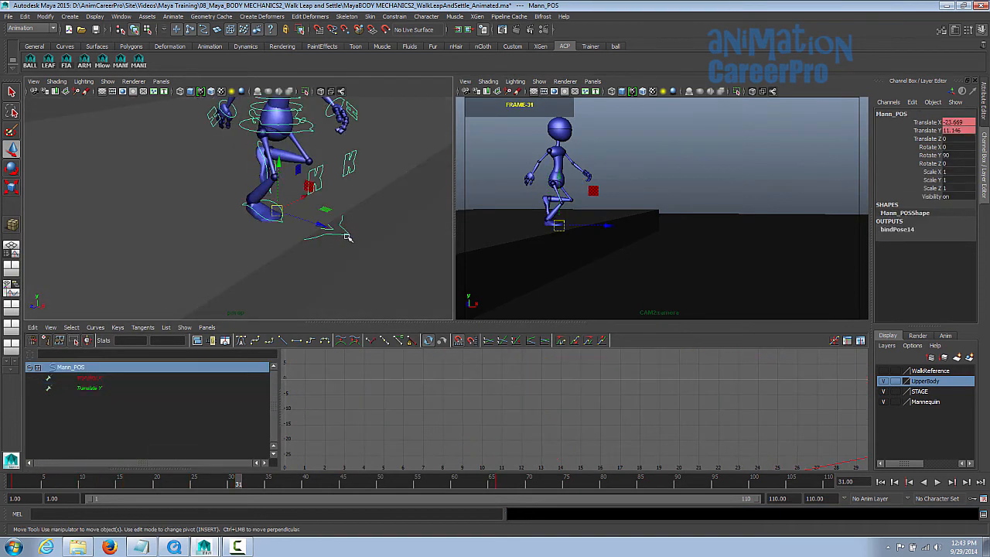
click(154, 377)
key(f)
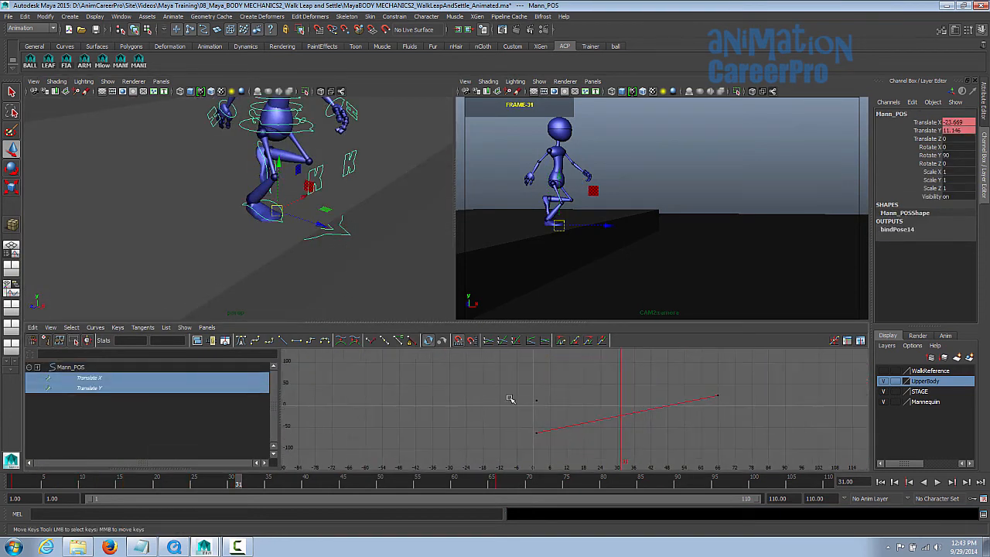
key(s)
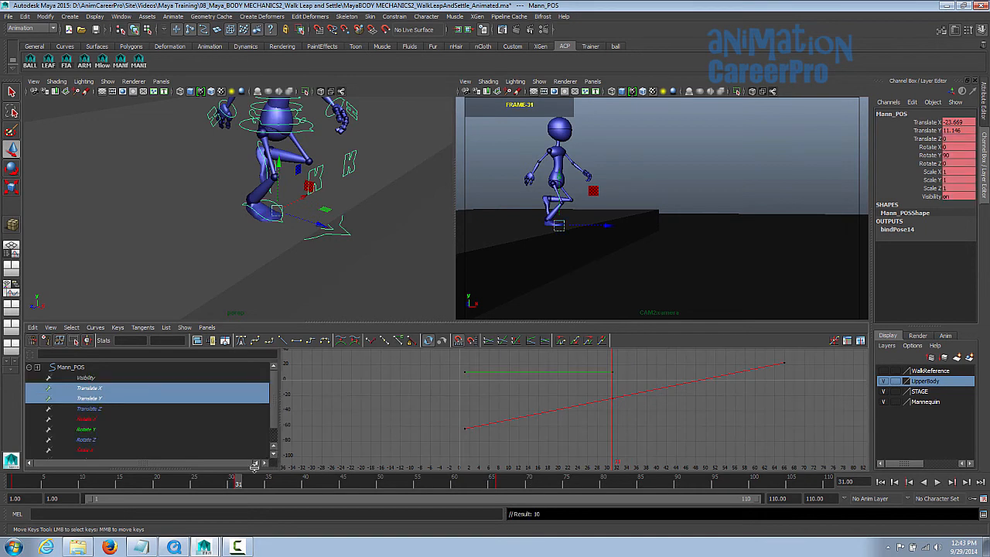
drag(238, 484, 237, 484)
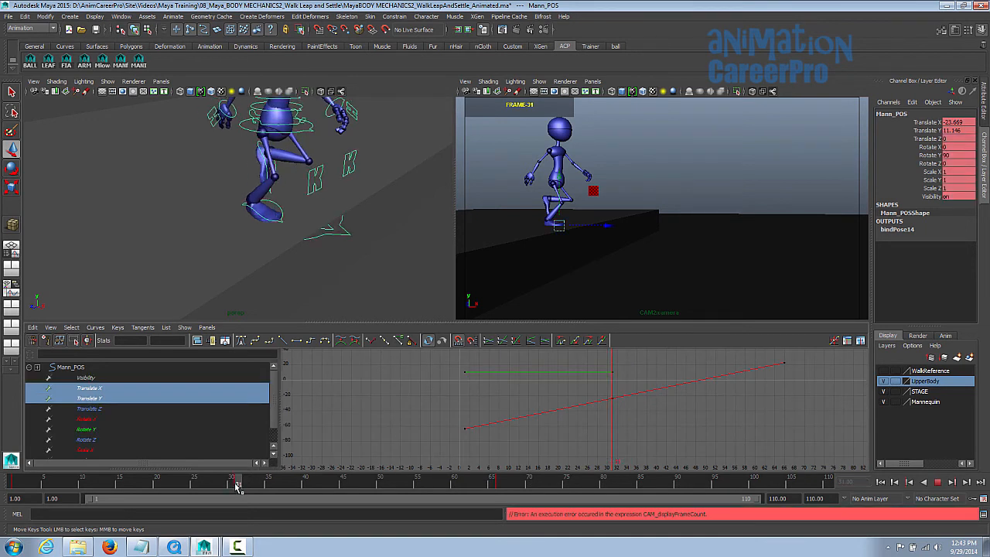
click(119, 65)
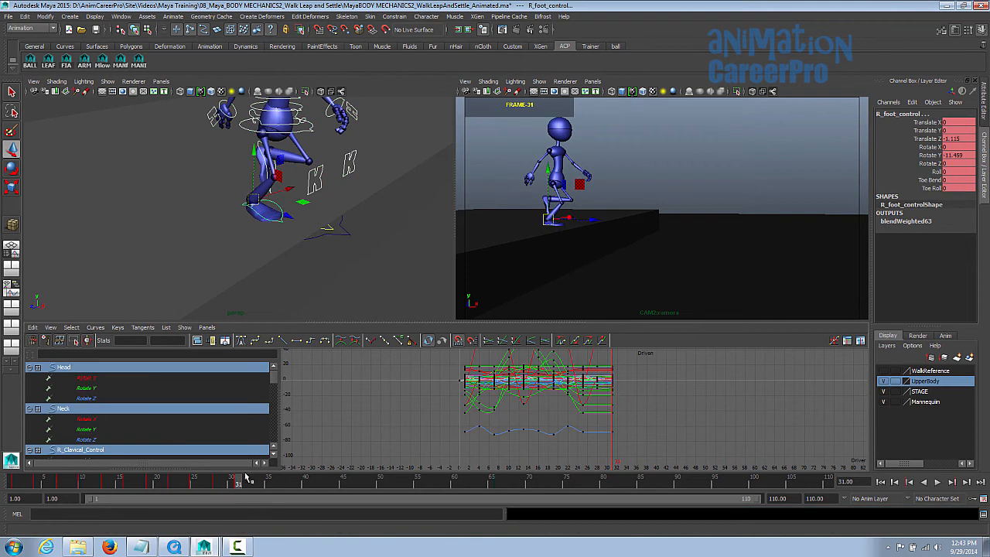
Delete the Mann_POS control's Translate X key at frame 66 so its forward travel ends at frame 31.
click(346, 234)
drag(766, 358, 802, 381)
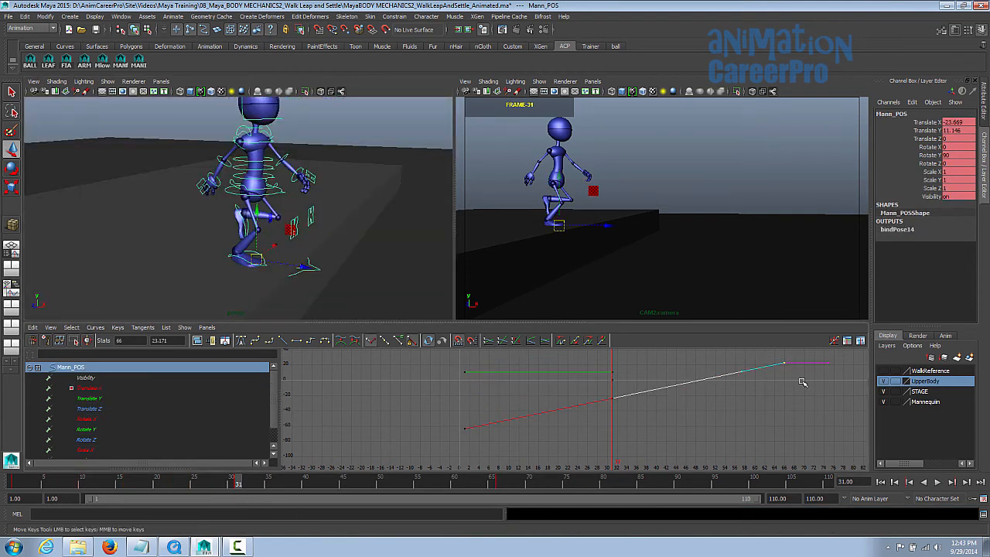
scroll(698, 405, down, 3)
key(Delete)
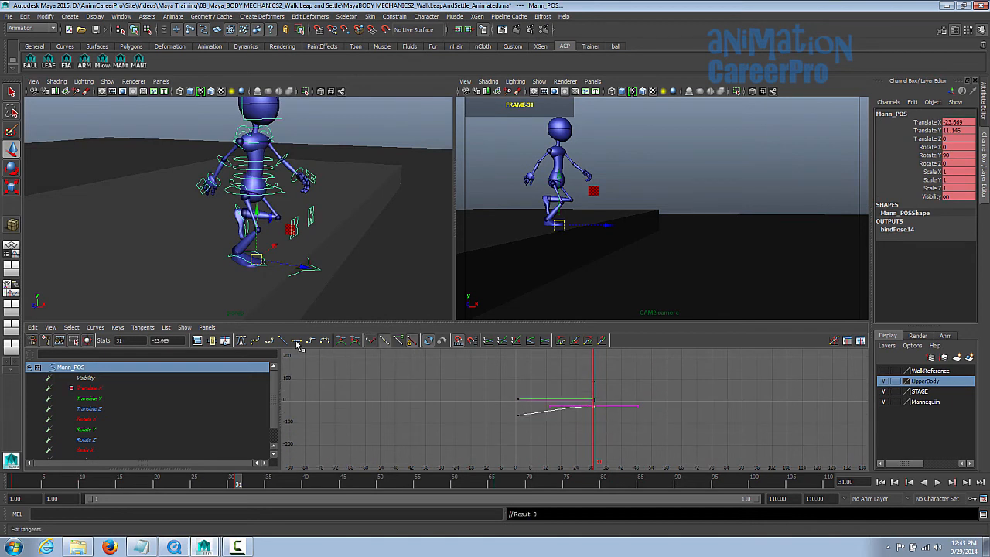
drag(188, 485, 239, 483)
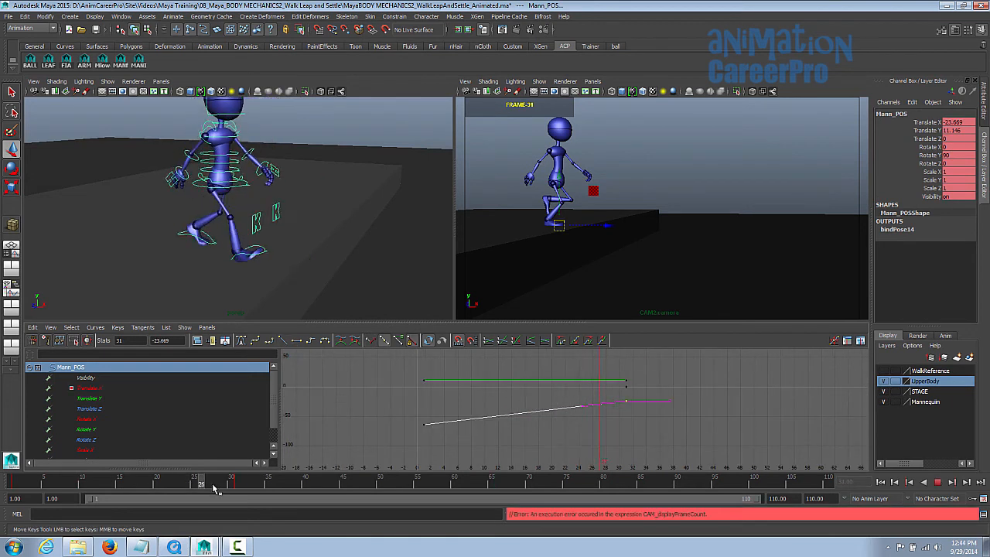
Give the R_foot_control Translate Z key at frame 31 a linear incoming tangent so the planted foot does not ease.
click(244, 259)
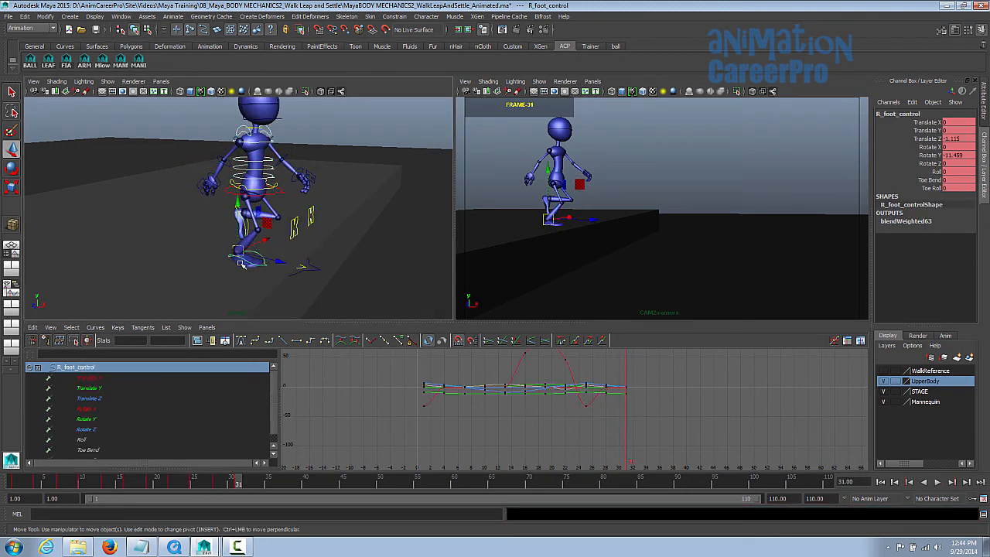
click(139, 399)
alt+shift+right_drag(551, 404, 552, 382)
alt+middle_drag(553, 382, 543, 459)
scroll(545, 459, up, 2)
alt+middle_drag(576, 429, 580, 427)
click(620, 393)
scroll(652, 422, up, 2)
alt+middle_drag(652, 423, 583, 446)
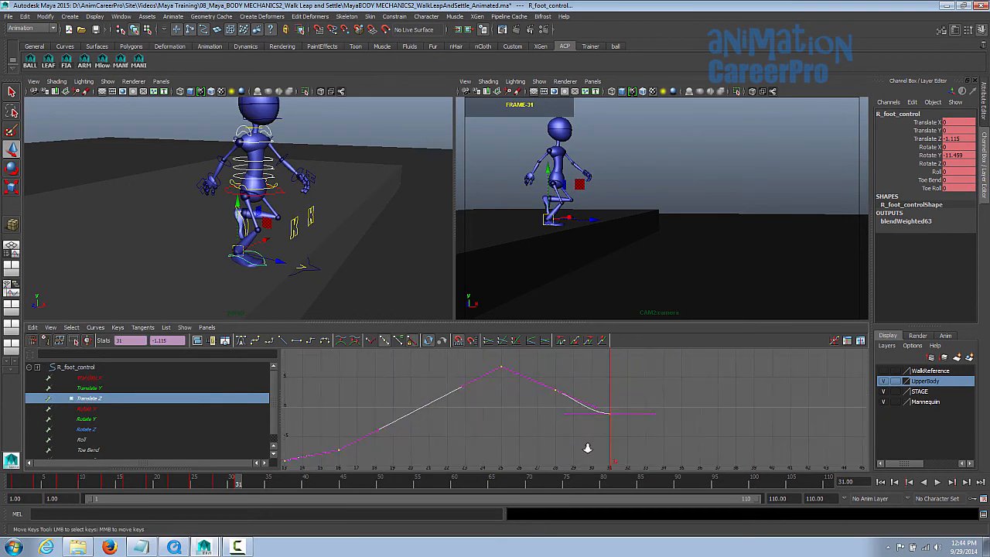
scroll(585, 446, up, 2)
click(619, 450)
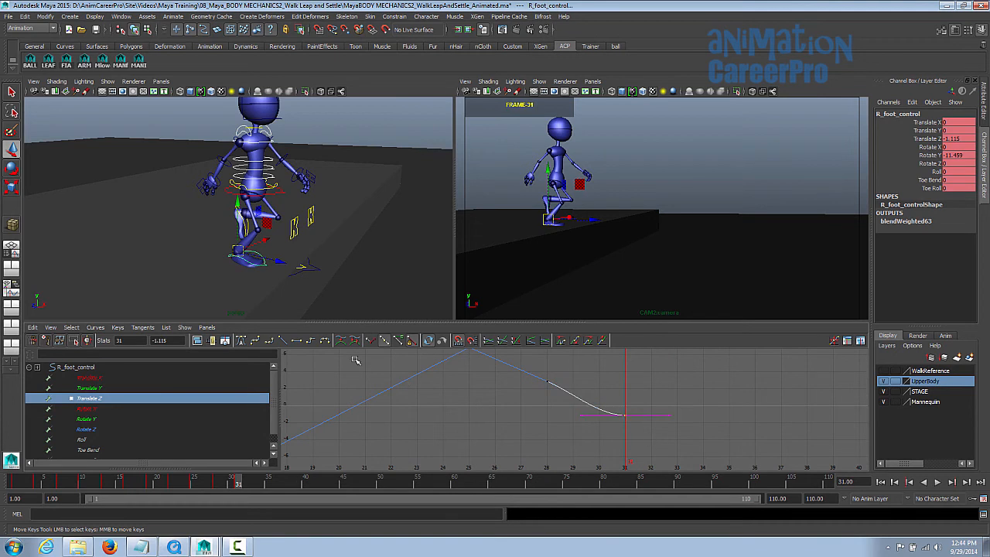
mouse_move(240, 480)
mouse_down()
mouse_move(204, 477)
mouse_move(238, 480)
mouse_up()
alt+drag(306, 264, 220, 168)
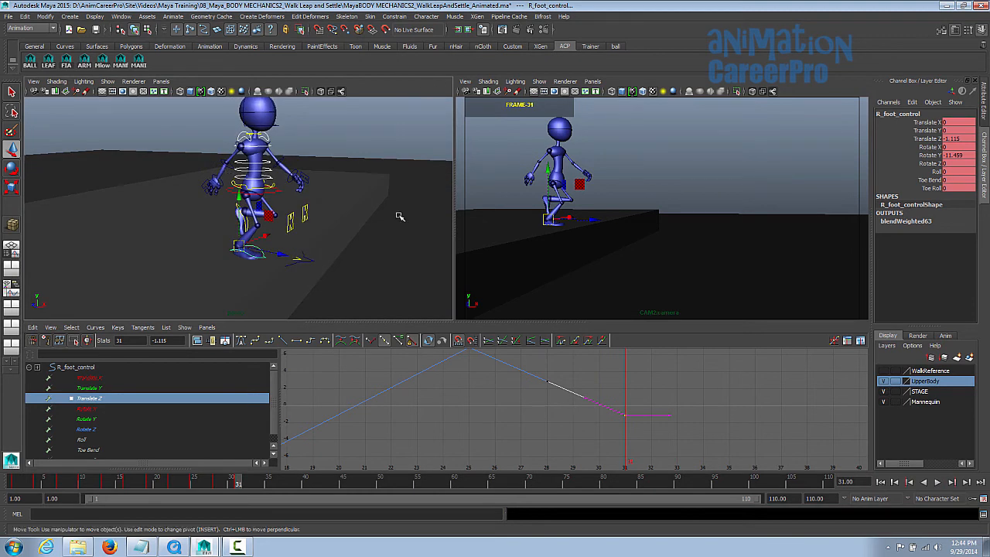
At frame 38, lower the Root_control to -4.276 in Translate Y and rotate it to -15.701 in X.
click(109, 63)
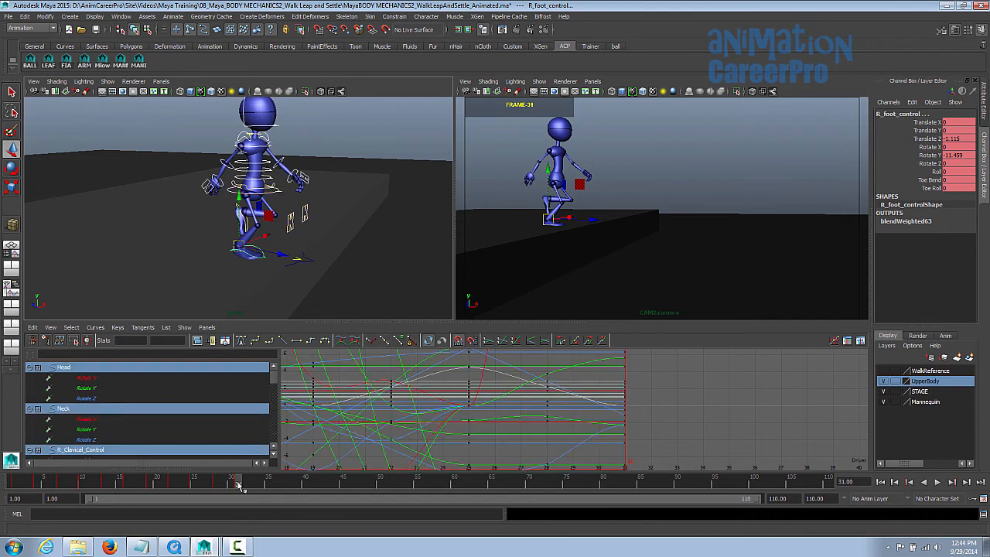
key(alt+v)
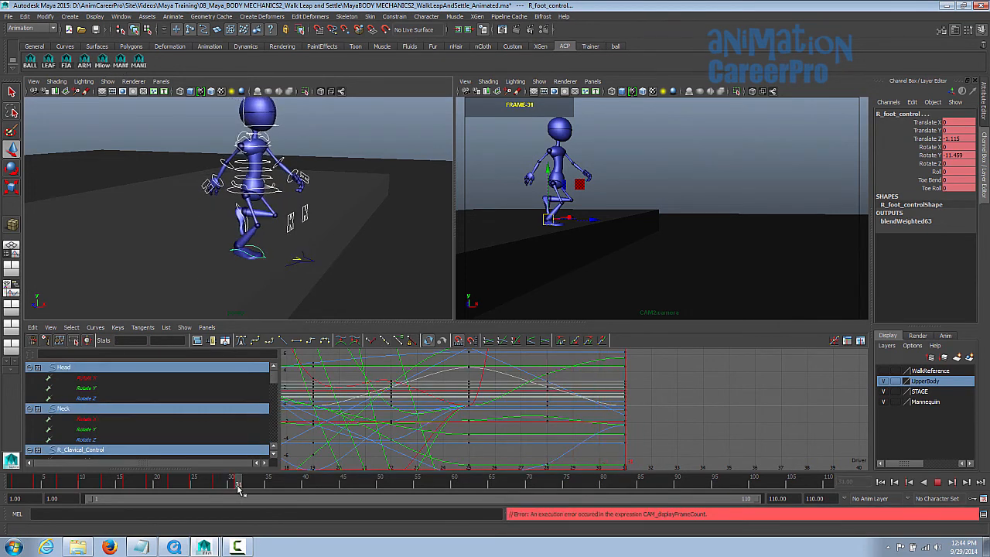
mouse_move(300, 245)
alt+mouse_down()
mouse_move(363, 222)
mouse_move(338, 197)
alt+mouse_up()
click(289, 484)
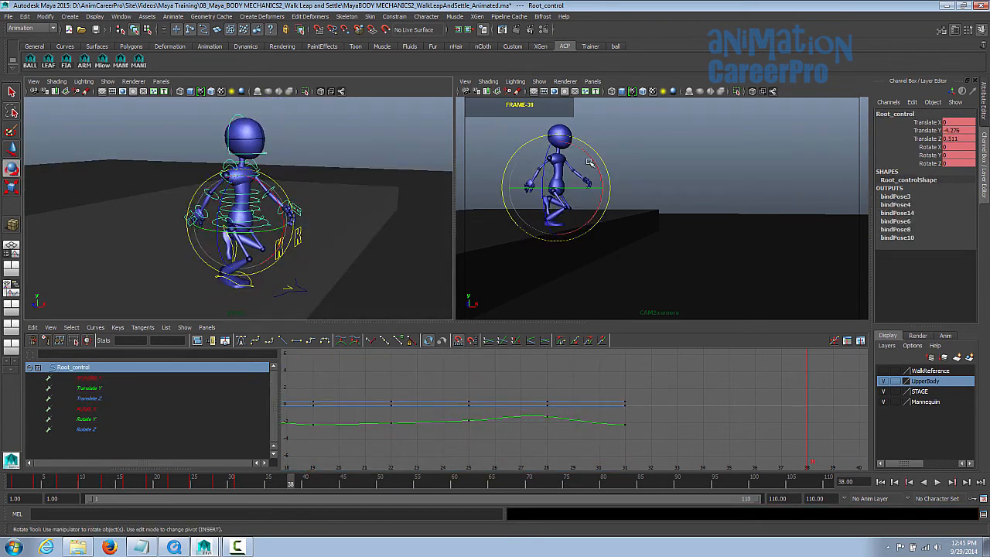
drag(594, 160, 603, 192)
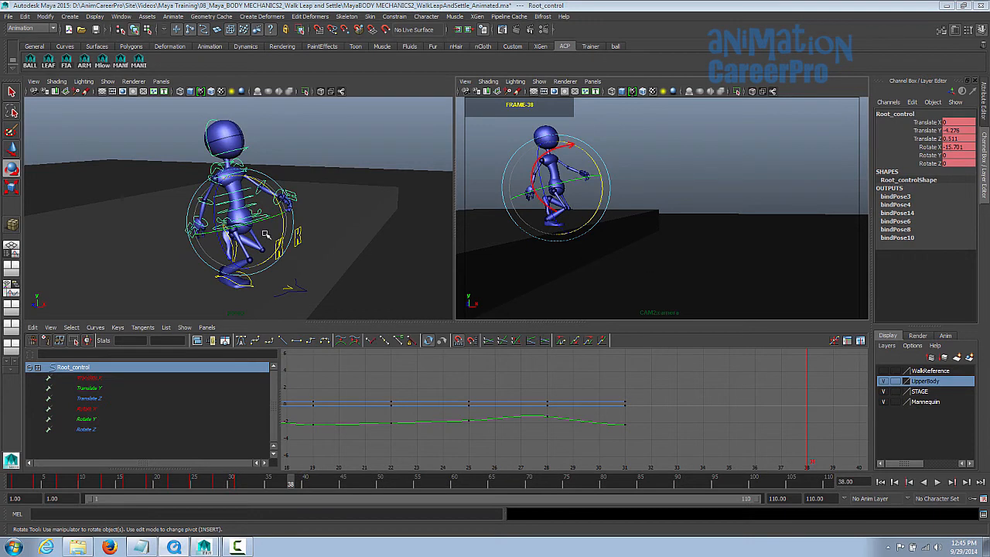
At frame 38, select the Upper_Torso, Mid_Torso and Lower_Torso controls together and rotate them to bend the spine forward.
alt+right_drag(265, 236, 289, 234)
key(q)
click(252, 188)
shift+click(253, 196)
shift+click(256, 205)
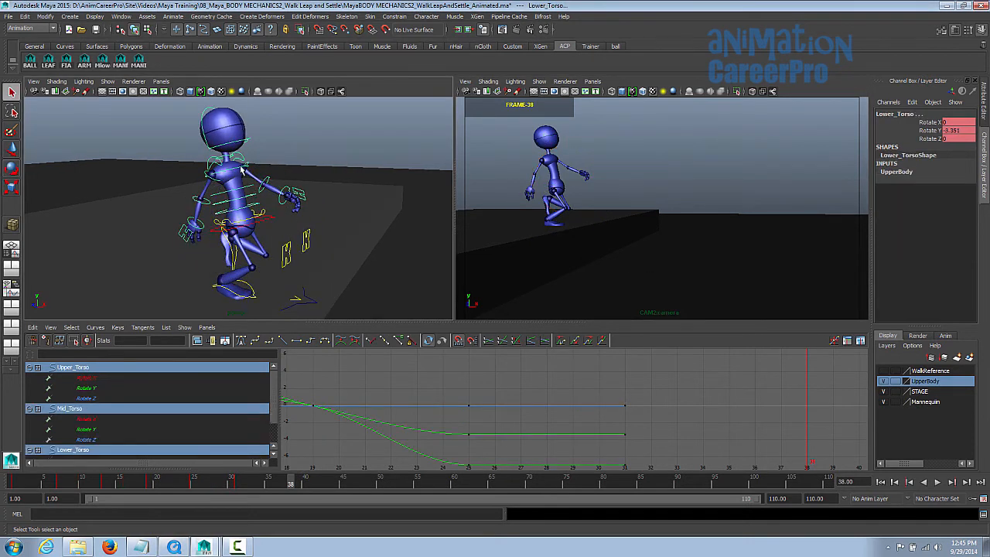
key(e)
drag(250, 143, 256, 148)
alt+right_drag(255, 148, 252, 180)
key(q)
click(251, 176)
Set the Root_control at frame 38 to -4.858 in Translate Y, 0.543 in Translate Z and -25.299 in Rotate X.
click(551, 130)
key(w)
drag(550, 130, 589, 157)
key(e)
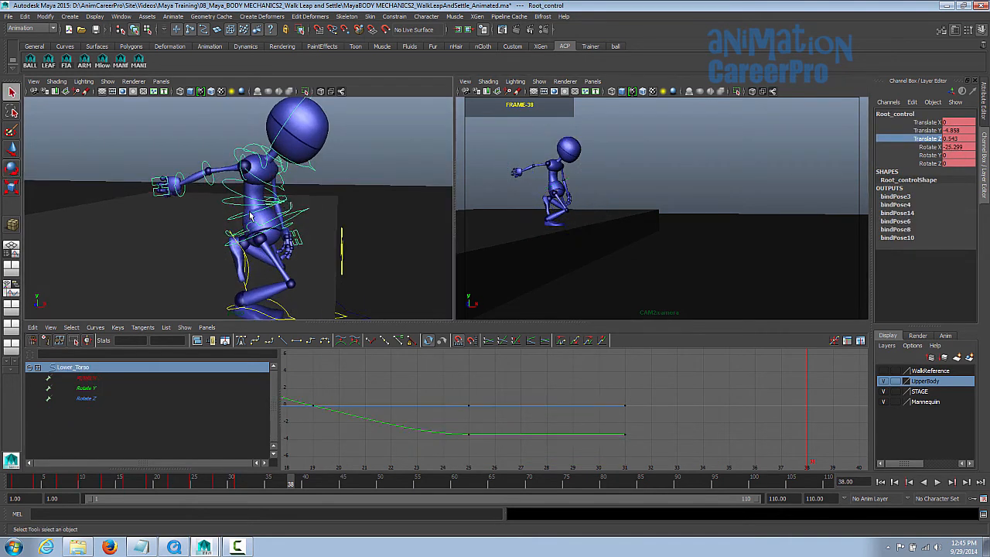
Refine the forward curve of the back at frame 38 by rotating the individual torso controls.
click(555, 186)
drag(555, 186, 566, 178)
key(q)
click(560, 172)
key(e)
key(q)
alt+drag(280, 221, 290, 245)
click(292, 226)
key(e)
key(q)
click(324, 155)
shift+click(323, 205)
key(e)
drag(346, 165, 332, 134)
key(q)
Rotate the Head control at frame 38 to -39.963 in X, -4.895 in Y and 7.482 in Z.
click(578, 160)
key(e)
drag(572, 162, 598, 169)
key(q)
alt+drag(387, 203, 324, 210)
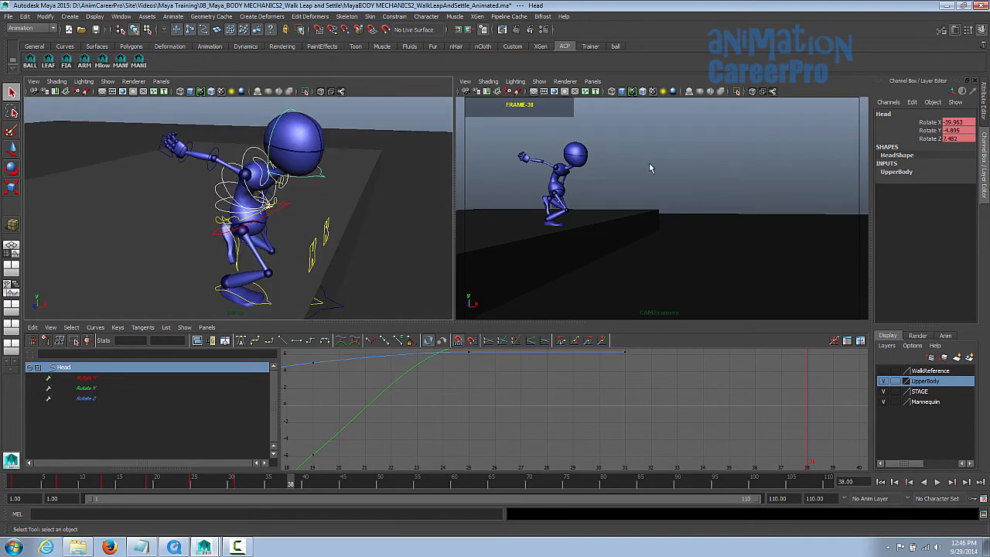
alt+drag(380, 198, 402, 191)
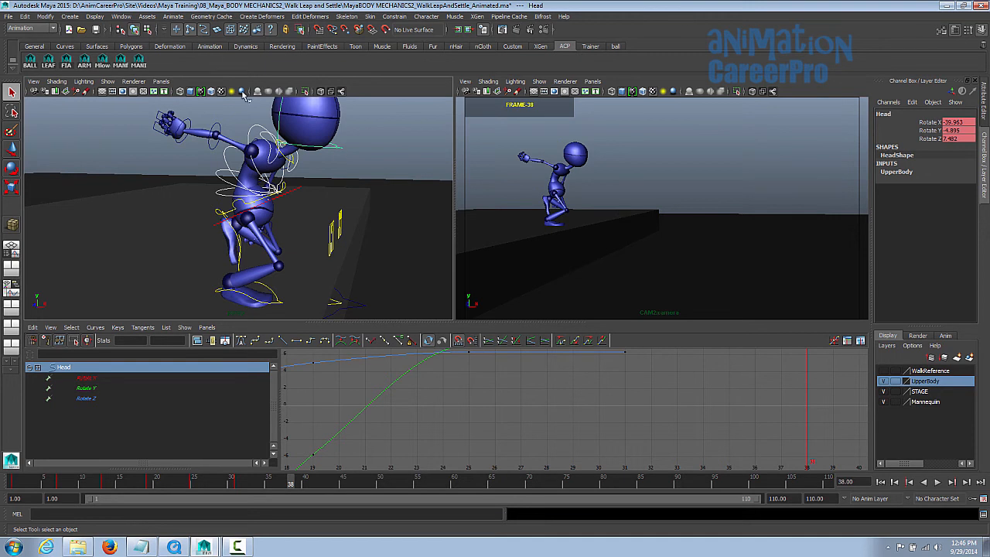
Swing the right arm back at frame 38, rotating R_Shoulder to -19.391 in X, -44.14 in Y and 80.787 in Z.
click(263, 149)
key(e)
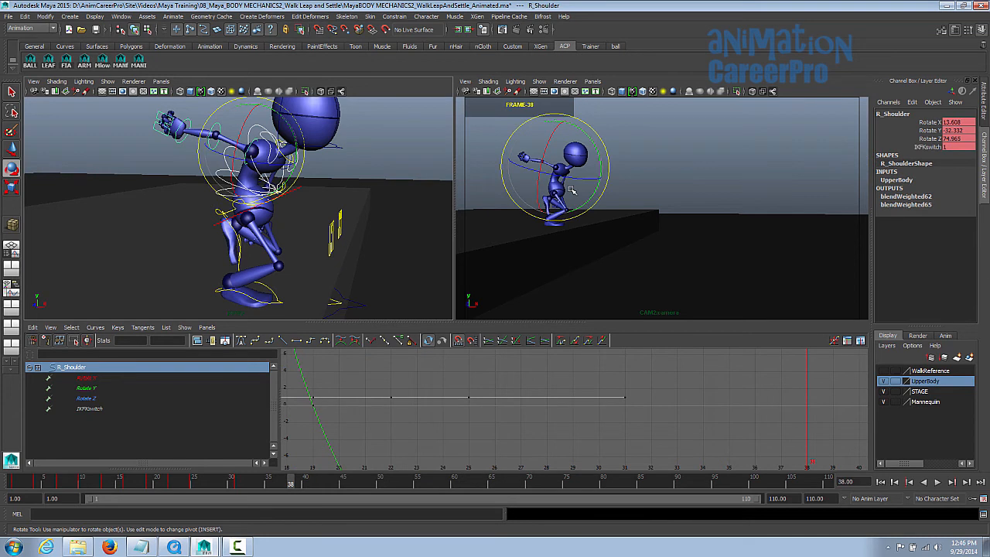
key(q)
key(e)
drag(236, 141, 198, 152)
key(q)
click(220, 133)
key(e)
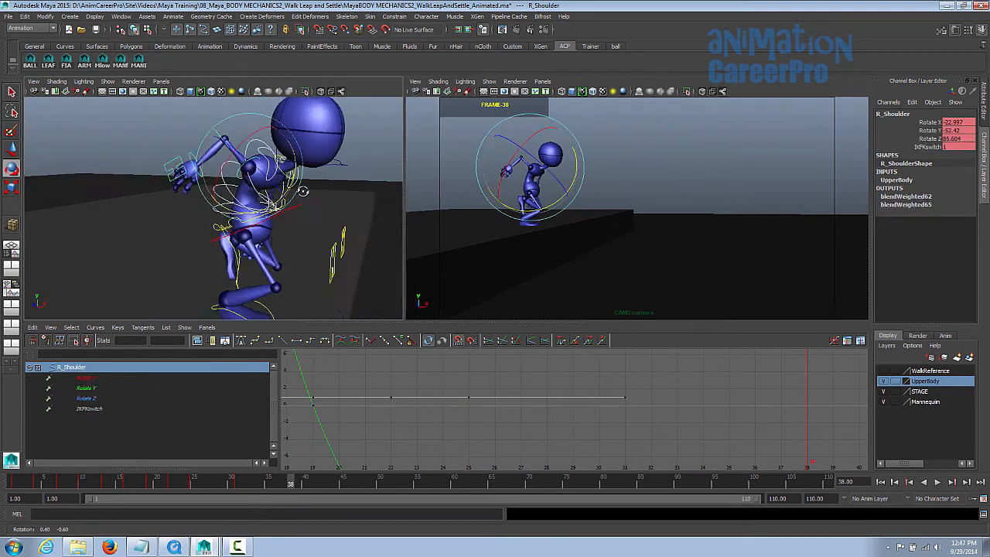
alt+drag(263, 159, 230, 176)
key(q)
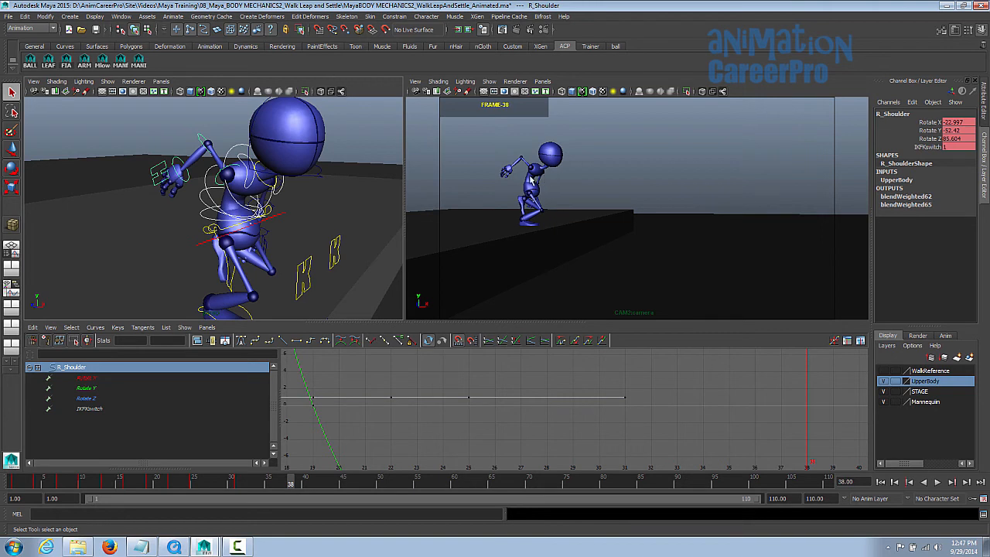
key(e)
mouse_move(541, 210)
mouse_down()
mouse_move(601, 185)
mouse_move(611, 108)
mouse_move(544, 203)
mouse_up()
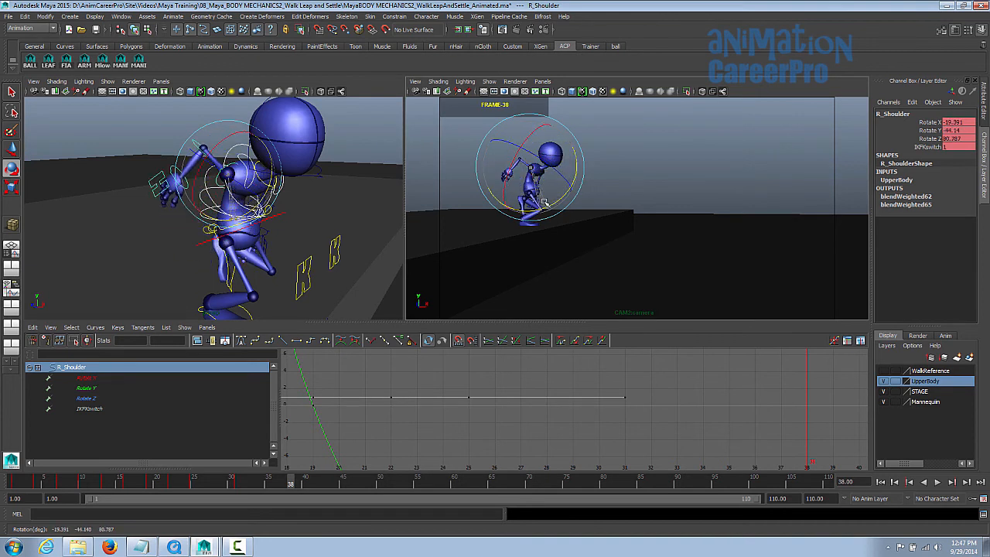
key(q)
Swing the left arm back behind the body to match the right arm.
alt+drag(284, 185, 154, 184)
click(170, 164)
key(e)
click(232, 143)
key(q)
Select the stacked torso controls together and set their Rotate Y to 0.
alt+drag(208, 124, 207, 203)
click(160, 210)
shift+click(209, 184)
shift+click(217, 190)
shift+click(215, 204)
click(952, 130)
text(0)
key(Return)
click(932, 131)
Move the L_Clavical_Control to 0.892 in Translate Y and -0.586 in Translate Z to pull the left shoulder back.
alt+drag(309, 186, 85, 215)
click(230, 165)
key(w)
drag(143, 150, 132, 144)
drag(164, 213, 170, 193)
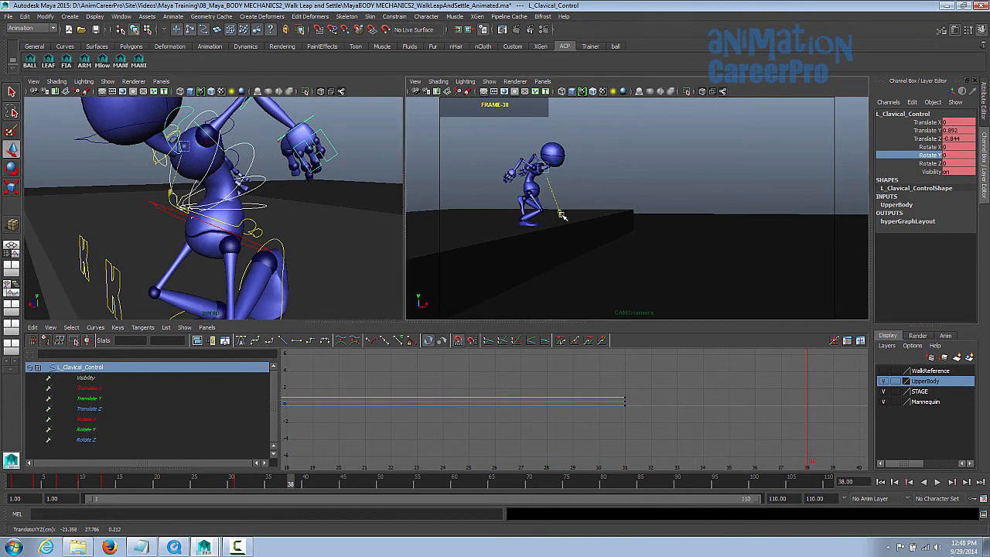
drag(557, 212, 552, 208)
key(q)
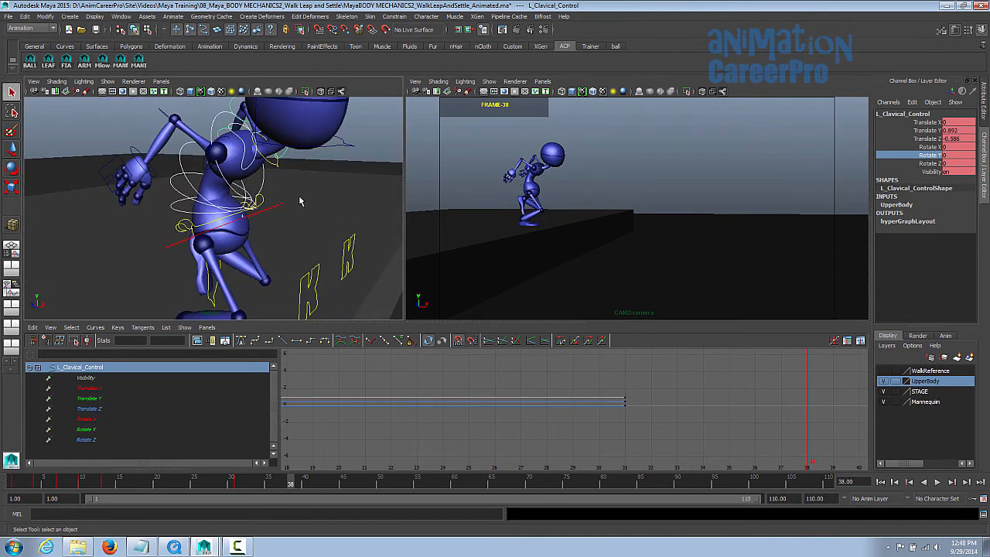
Open up the bend of the right arm by rotating R_Elbow to 61.708 in Y.
alt+drag(232, 159, 255, 167)
click(235, 105)
key(e)
key(q)
click(171, 116)
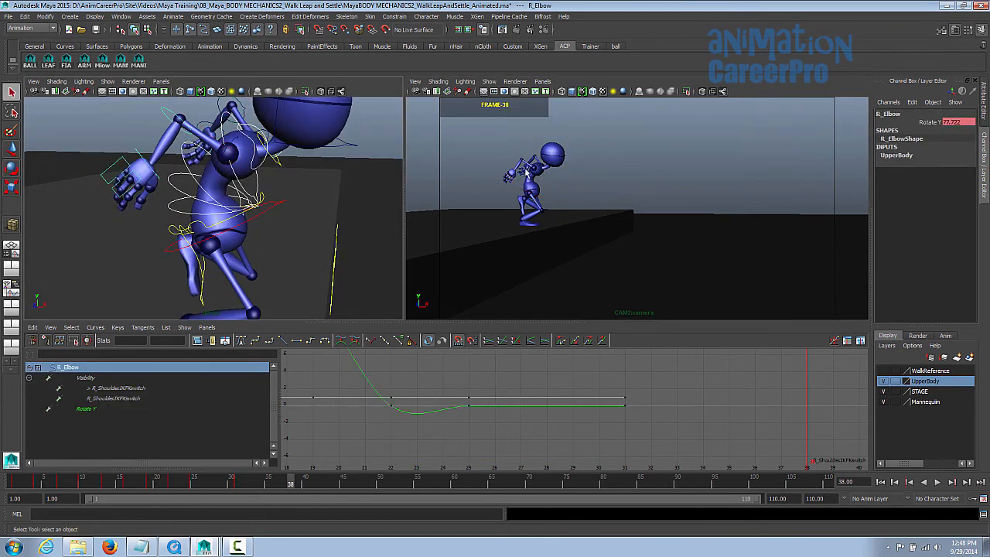
key(e)
drag(528, 184, 551, 200)
key(q)
mouse_move(194, 212)
alt+mouse_down()
mouse_move(132, 209)
mouse_move(182, 201)
alt+mouse_up()
alt+middle_drag(182, 201, 191, 147)
alt+right_drag(191, 147, 147, 147)
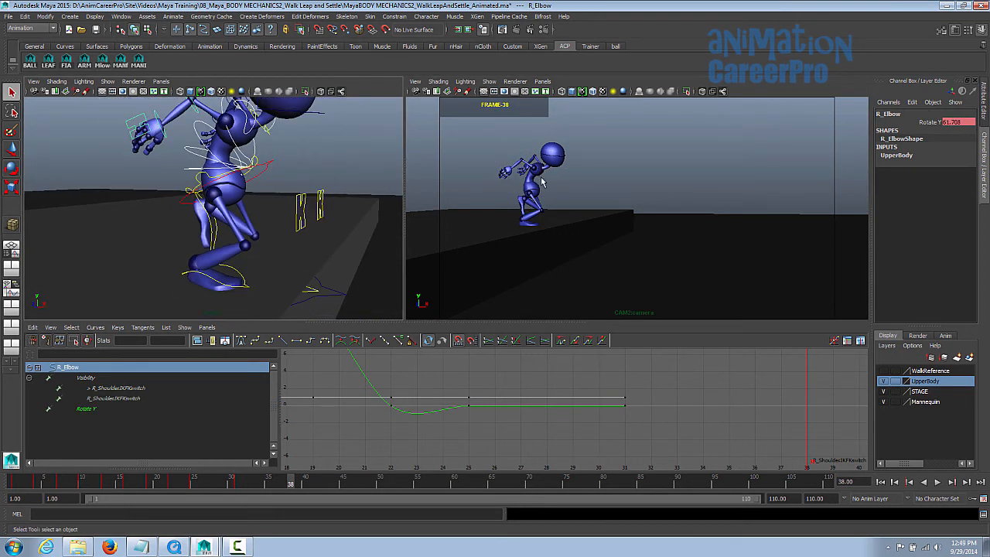
Set all Translate and Rotate values of the L_foot_control to 0 at frame 38 to plant the left foot.
click(214, 235)
drag(959, 122, 963, 164)
text(0)
key(Return)
key(e)
alt+drag(371, 235, 309, 280)
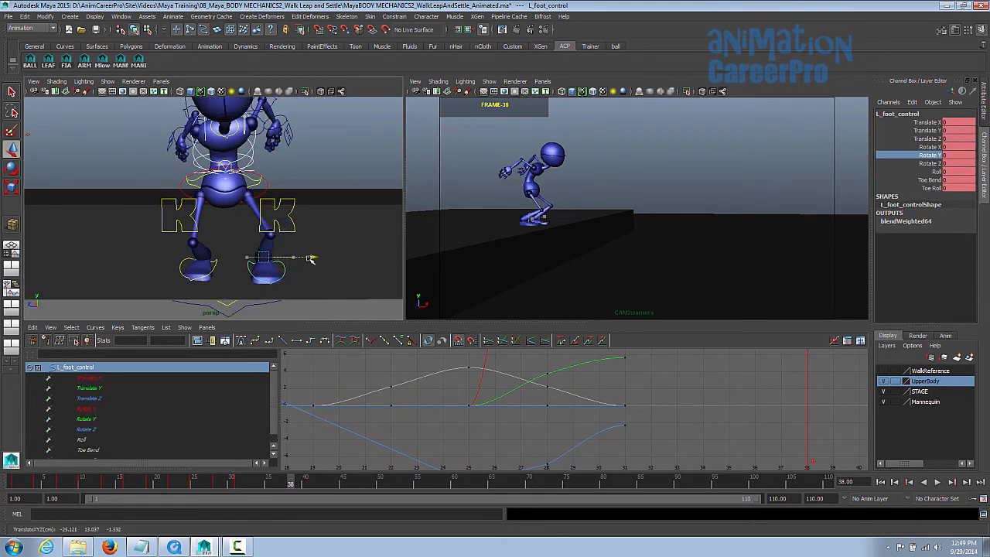
Place the L_foot_control at Translate X 5.147, Translate Z 0.637 and Rotate Y 21.778, and shift the Root_control sideways between the feet.
key(w)
click(271, 186)
drag(269, 187, 294, 191)
click(232, 277)
click(273, 188)
click(300, 274)
drag(311, 252, 326, 254)
drag(319, 274, 323, 281)
key(q)
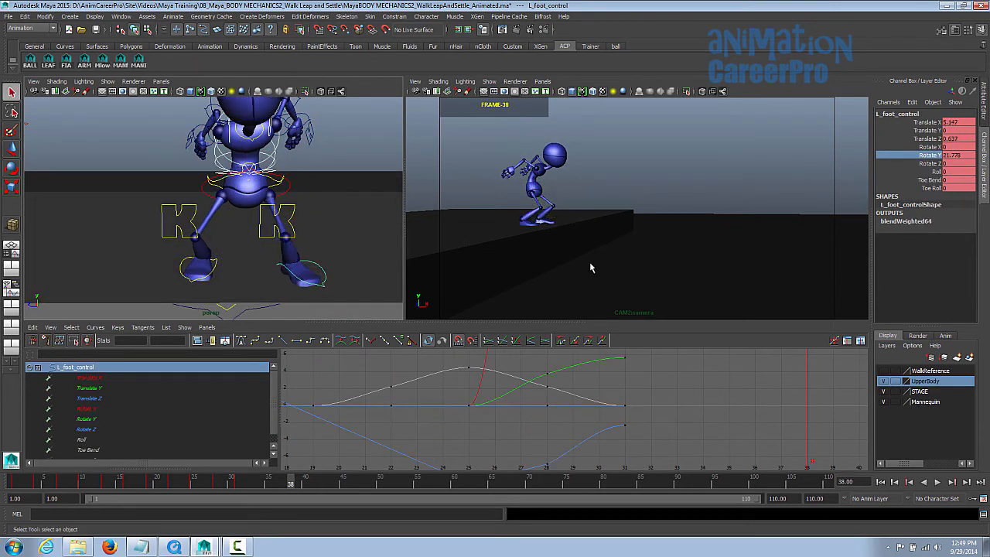
Shift both K-shaped knee controls sideways toward the mannequin's left so the knees follow the wider stance.
click(195, 204)
key(w)
drag(219, 221, 230, 222)
mouse_move(238, 238)
alt+mouse_down()
mouse_move(260, 236)
mouse_move(238, 235)
alt+mouse_up()
click(285, 220)
drag(327, 220, 336, 220)
Rotate the Head control at frame 38 to -39.618 in X, -7.533 in Y and 4.297 in Z.
alt+drag(270, 244, 369, 236)
alt+right_drag(369, 237, 279, 257)
click(269, 164)
key(e)
drag(542, 146, 545, 149)
key(q)
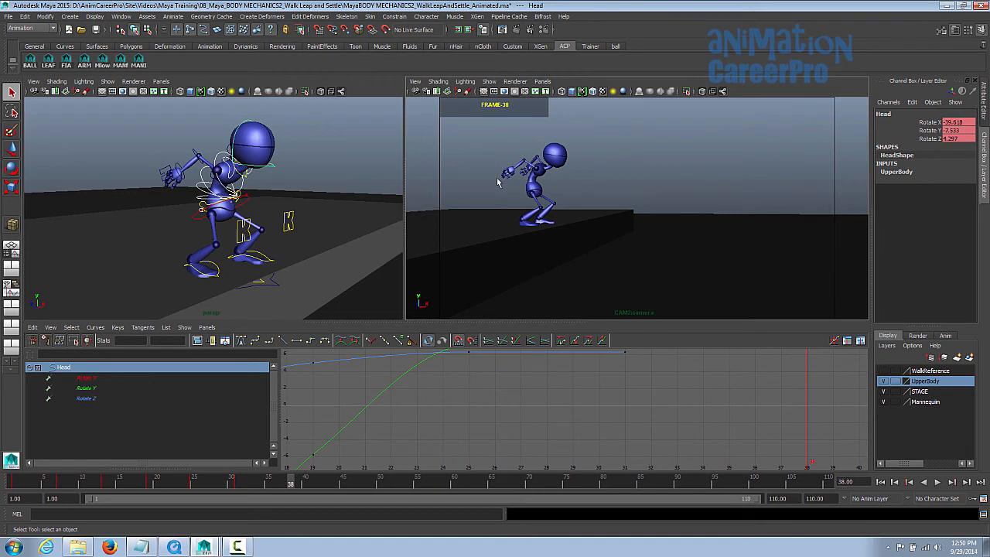
Close both hands into fists by setting the Index, Middle, Pinky and Thumb curls of the hand controls to 10.
alt+drag(198, 237, 240, 227)
alt+right_drag(241, 227, 364, 270)
click(124, 174)
drag(925, 180, 925, 204)
middle_drag(499, 188, 525, 185)
click(245, 139)
drag(925, 180, 926, 204)
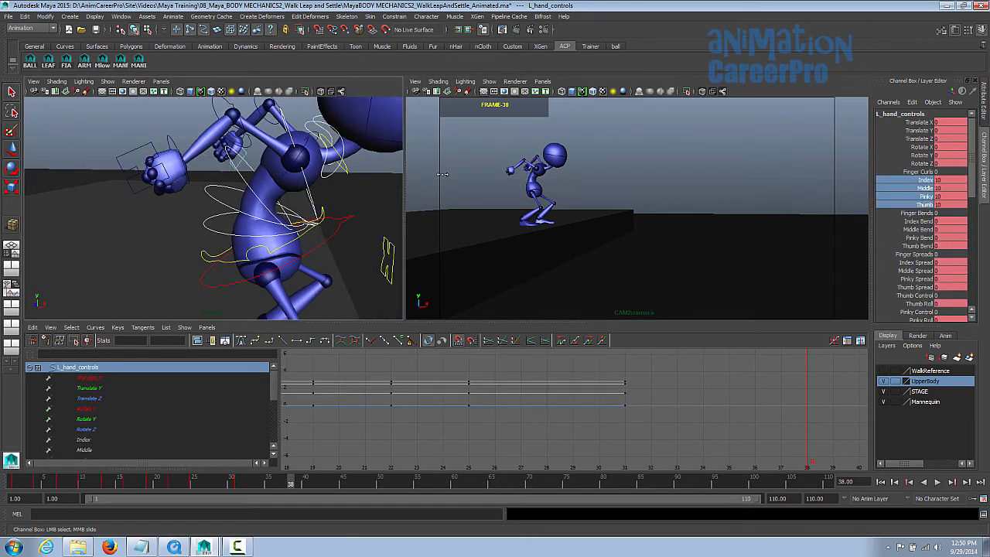
middle_drag(268, 178, 306, 179)
Try a different Thumb curl on the left hand and undo the change.
alt+drag(307, 179, 464, 179)
alt+right_drag(464, 179, 572, 190)
alt+middle_drag(572, 190, 487, 251)
click(926, 204)
middle_drag(326, 216, 255, 216)
alt+drag(370, 215, 276, 219)
middle_drag(276, 220, 290, 220)
alt+drag(290, 219, 128, 224)
key(ctrl+z)
Adjust the Thumb Bend of both hand controls, setting the right hand's to -7.6.
click(917, 246)
middle_drag(282, 219, 253, 222)
alt+drag(253, 222, 399, 214)
click(311, 198)
click(912, 246)
middle_drag(329, 213, 283, 213)
alt+drag(330, 214, 66, 211)
alt+right_drag(170, 224, 62, 234)
alt+middle_drag(186, 232, 199, 147)
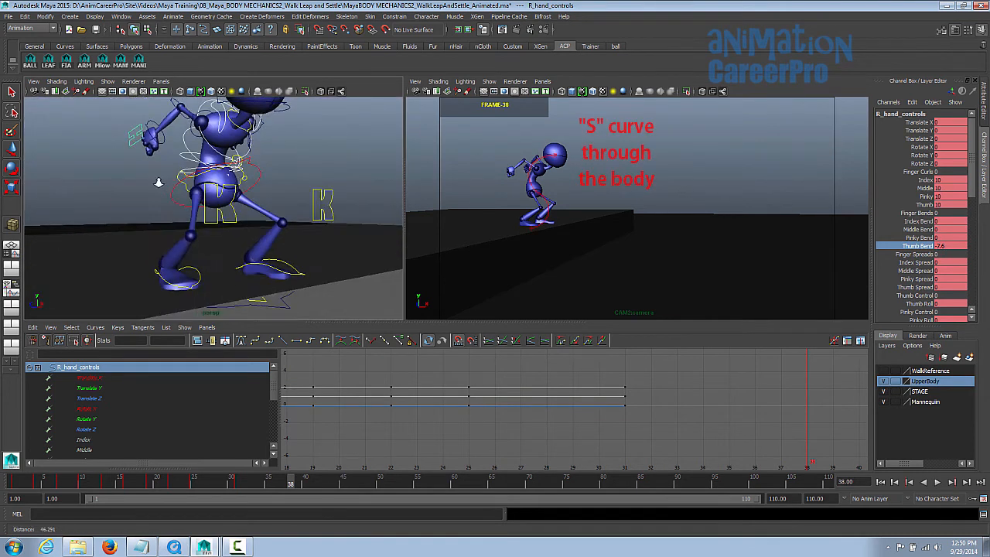
Select all of the mannequin's controls and key the crouched pose at frame 38.
alt+right_drag(224, 209, 170, 220)
alt+drag(170, 221, 209, 220)
alt+right_drag(201, 225, 145, 231)
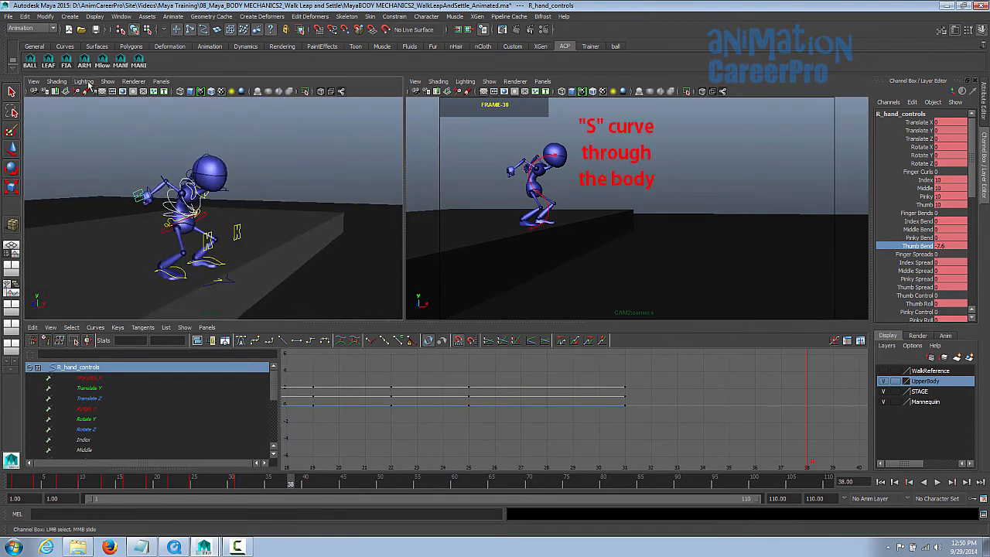
click(121, 62)
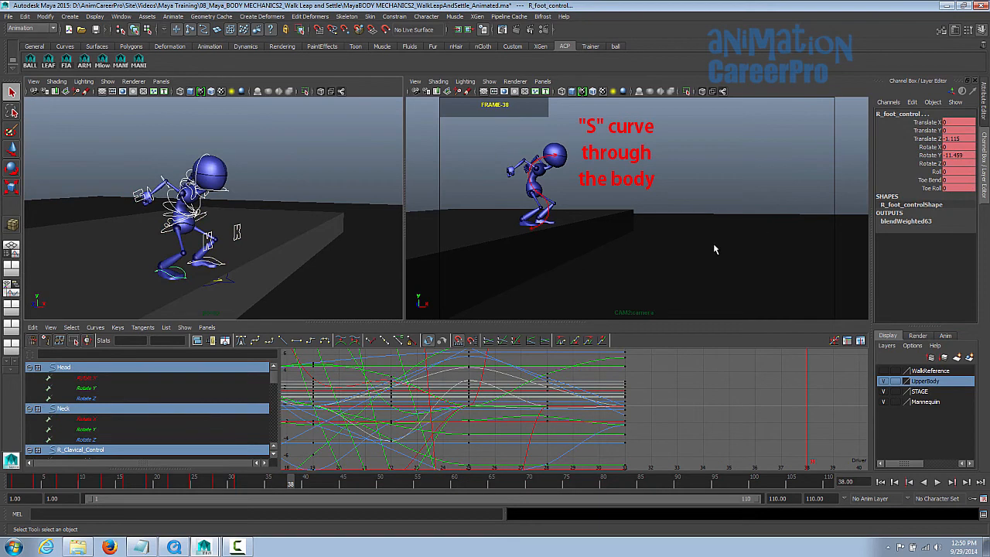
key(s)
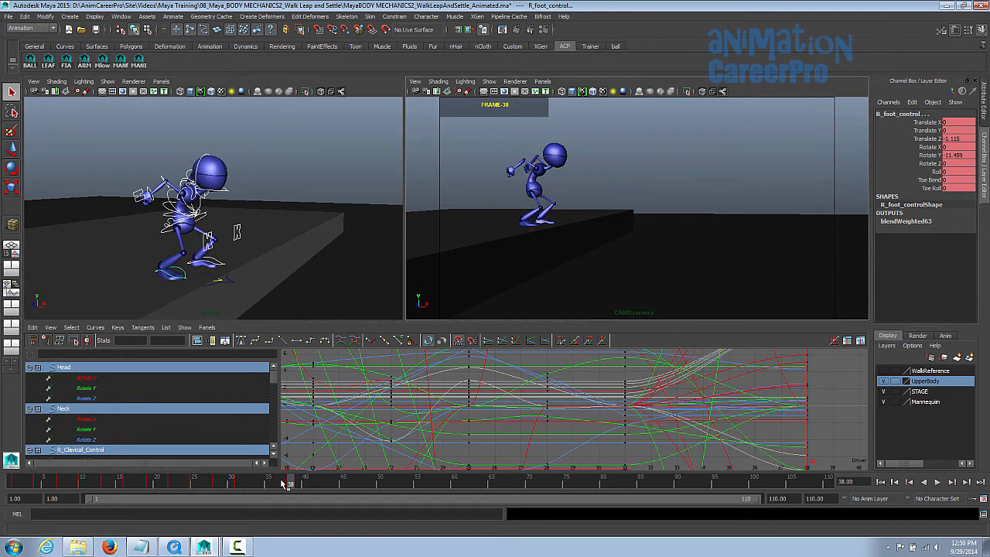
Scrub back to frame 30 and play the animation to check the transition into the crouch.
drag(280, 489, 232, 486)
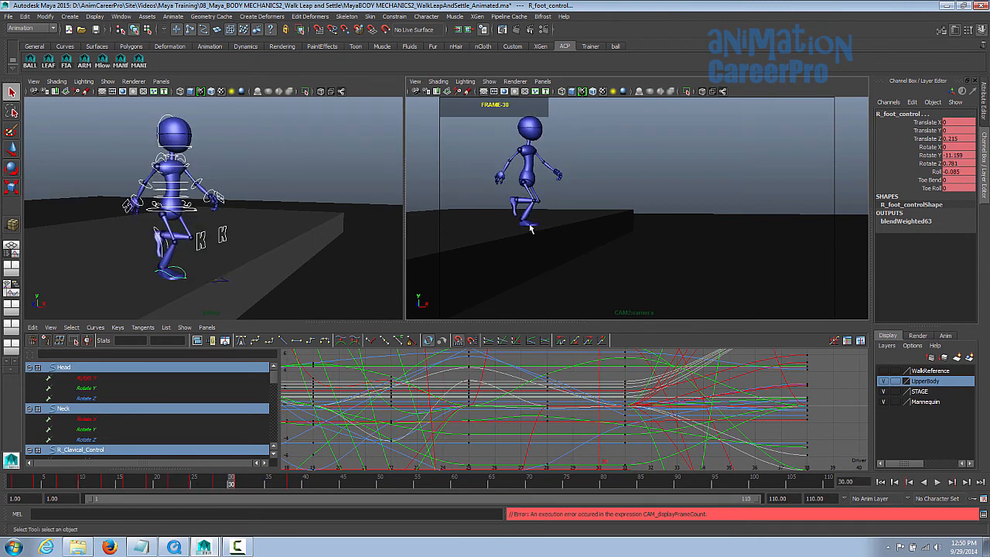
key(alt+v)
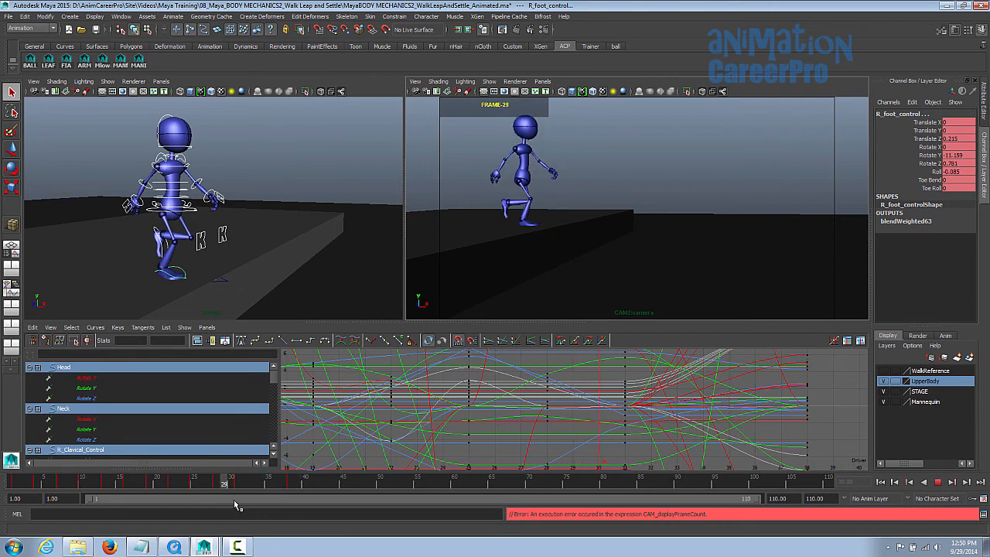
key(alt+v)
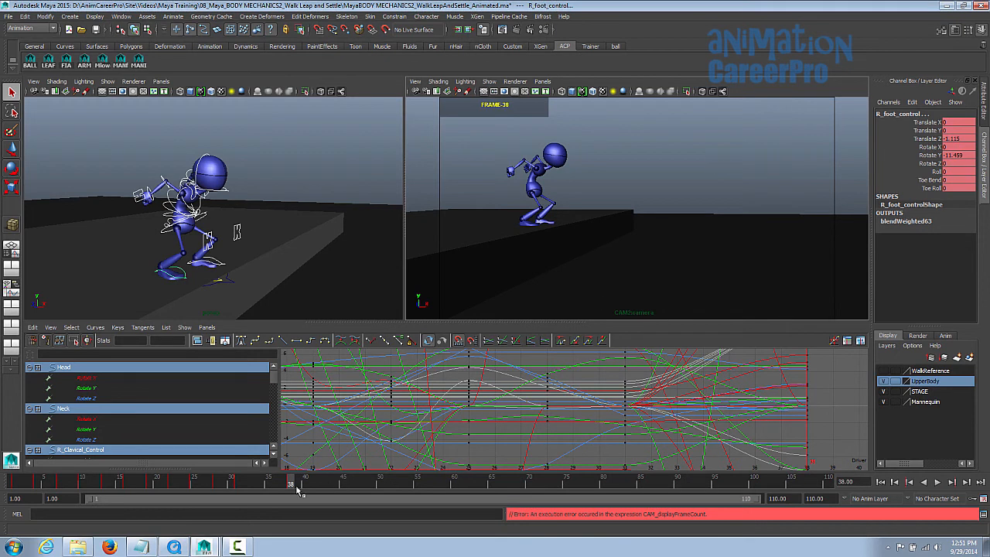
At frame 40, lower the Root_control to -5.607 in Translate Y to deepen the crouch.
drag(294, 485, 305, 484)
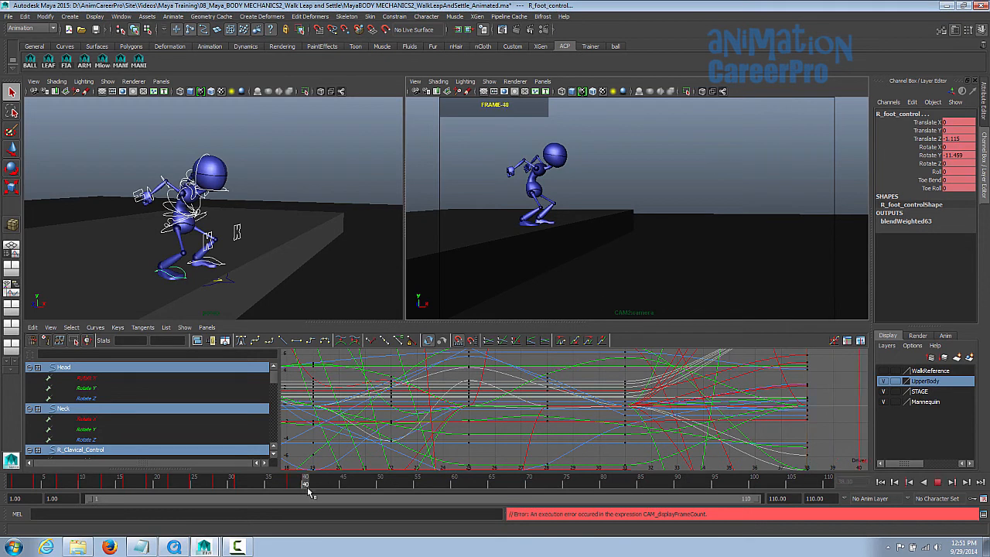
alt+drag(213, 211, 248, 196)
click(243, 195)
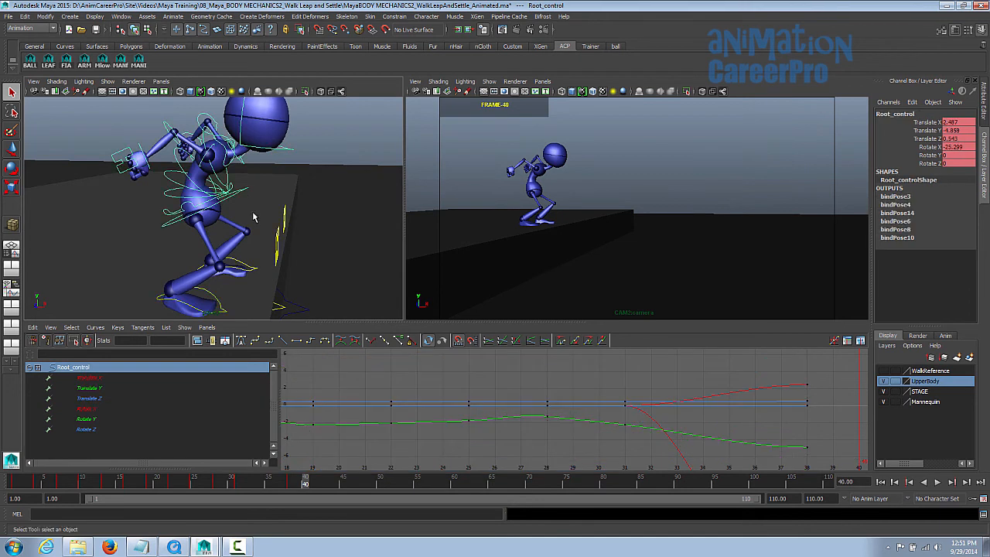
key(w)
click(900, 130)
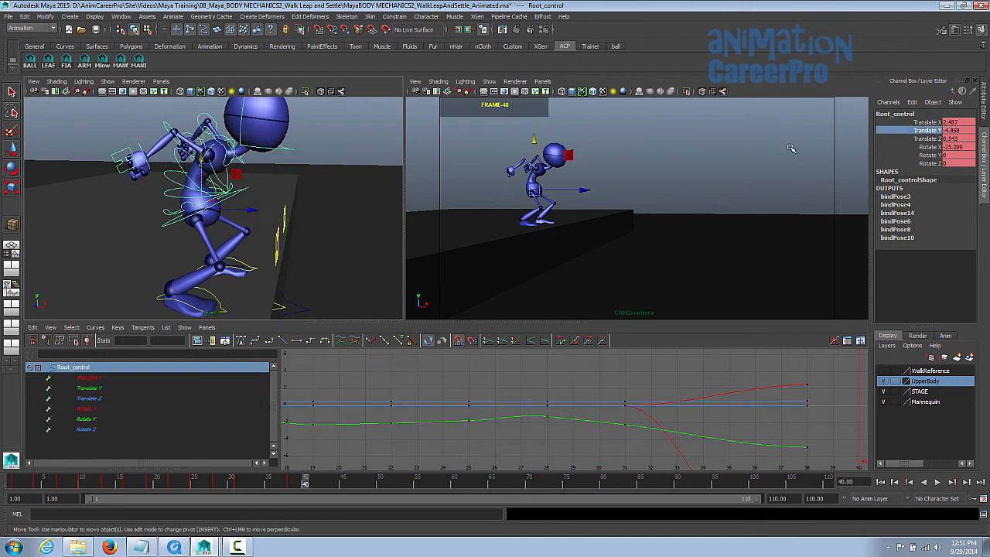
middle_drag(790, 149, 787, 153)
click(890, 122)
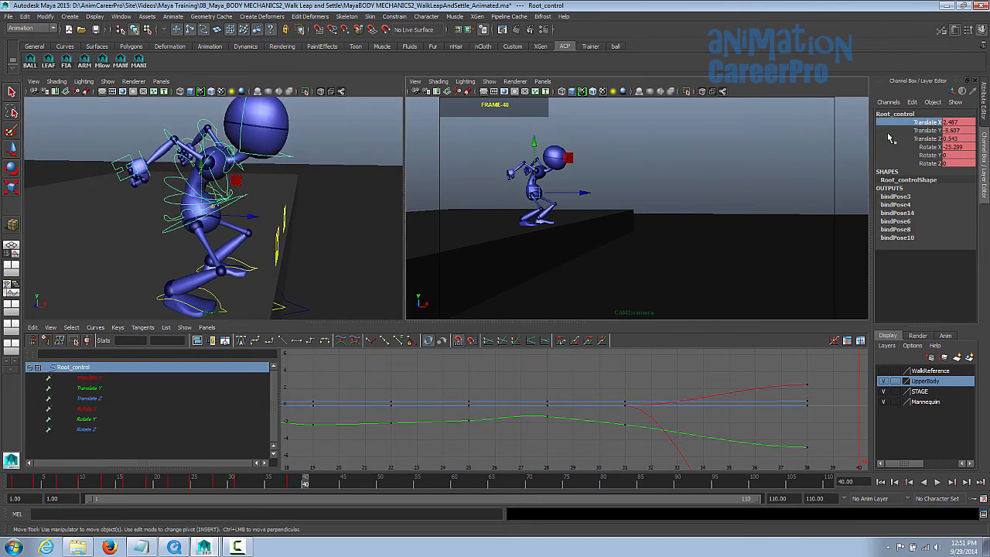
middle_drag(850, 154, 827, 166)
key(ctrl+z)
Rotate the torso control slightly at frame 40 to push the forward bend further.
click(927, 138)
click(183, 177)
key(e)
middle_drag(569, 156, 571, 159)
key(q)
Rotate the Head control at frame 40 to about -31 in Rotate X, adjusting the head's tilt in the deeper crouch.
click(250, 162)
key(e)
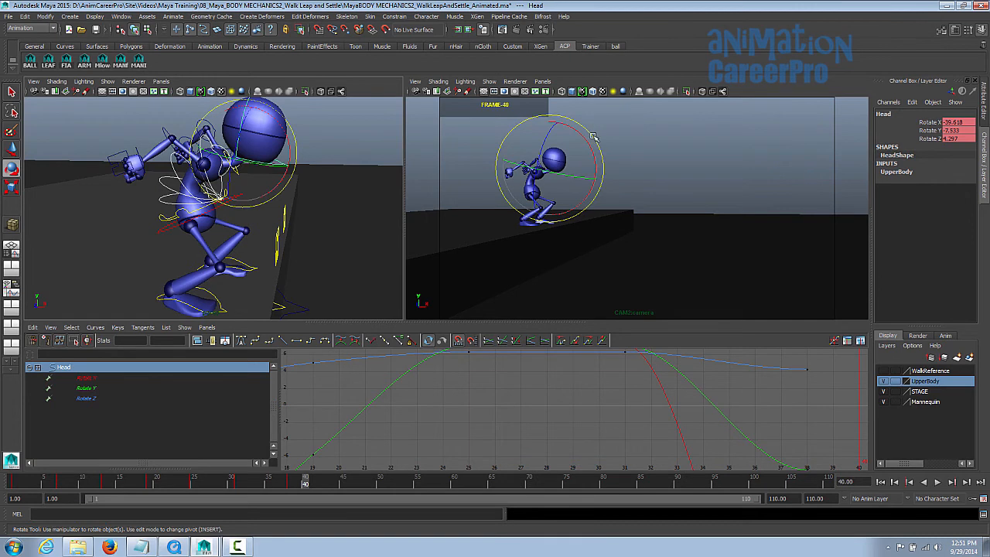
drag(587, 142, 593, 148)
key(q)
Select the mannequin's right clavicle control at frame 40 and ready it for moving.
alt+right_drag(235, 191, 258, 194)
alt+middle_drag(258, 193, 267, 203)
alt+drag(267, 202, 262, 195)
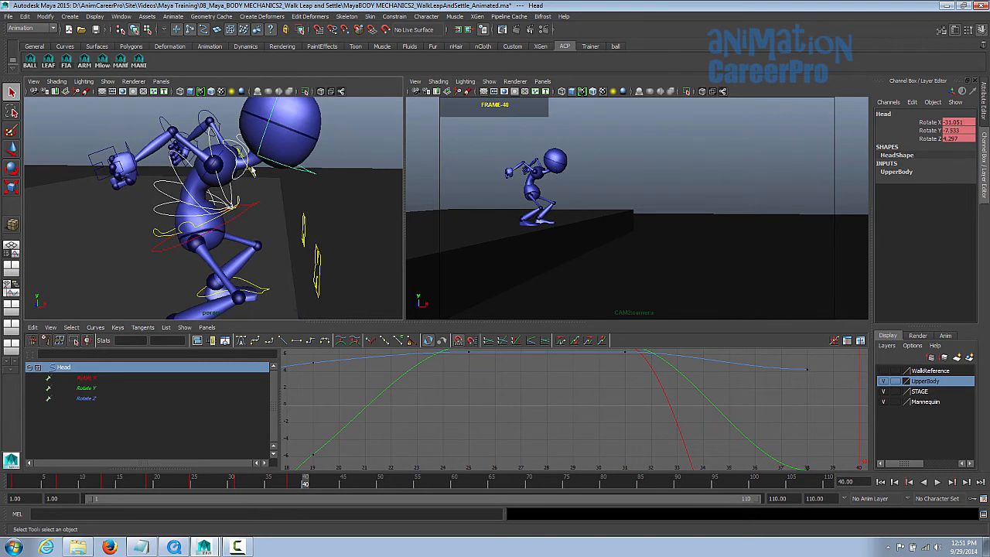
click(234, 153)
key(w)
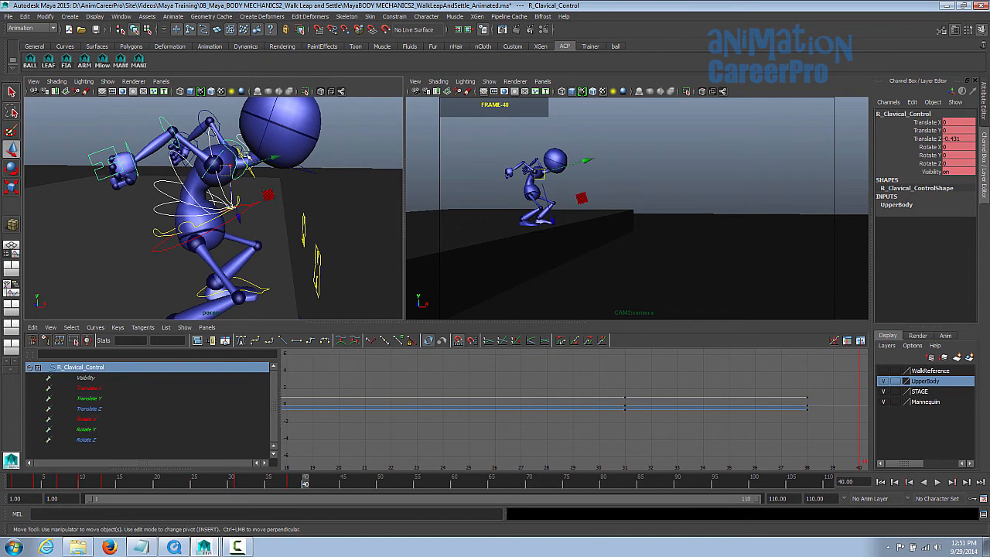
alt+drag(238, 168, 237, 177)
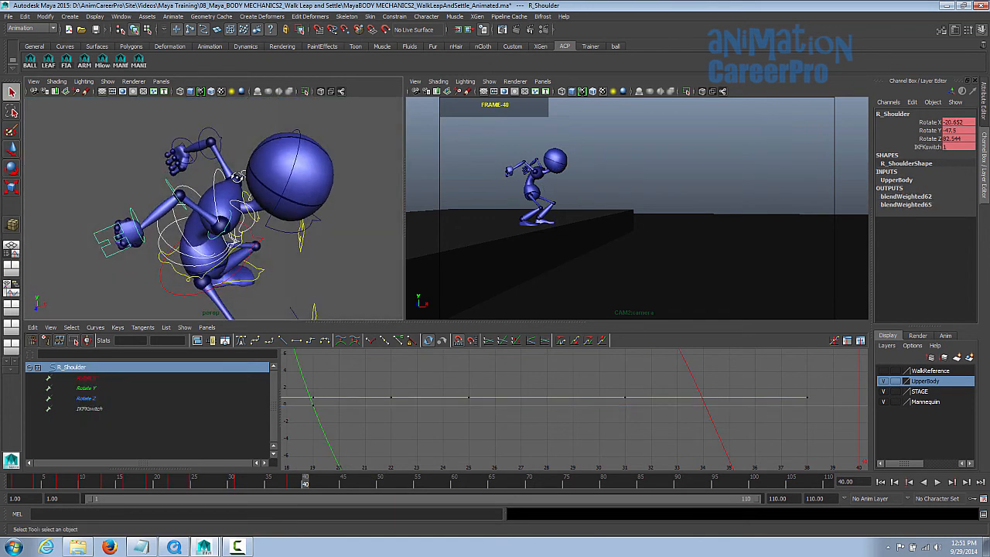
Rotate the left shoulder control slightly to adjust the arm's pose at frame 40.
click(237, 178)
key(e)
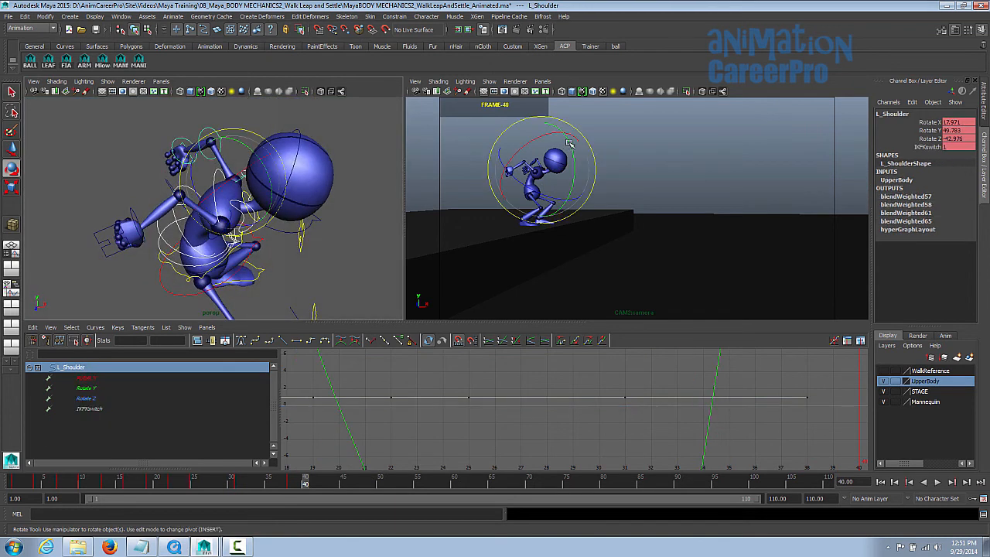
drag(566, 124, 574, 132)
key(q)
alt+drag(338, 201, 225, 177)
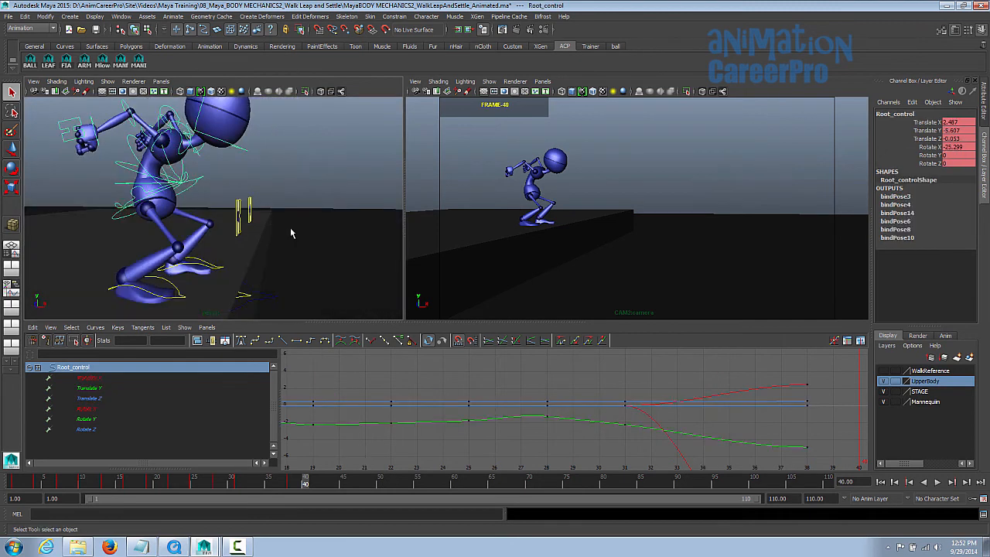
alt+drag(261, 216, 210, 220)
Key all of the mannequin's controls at frame 40 and play back the animation.
click(122, 65)
click(122, 65)
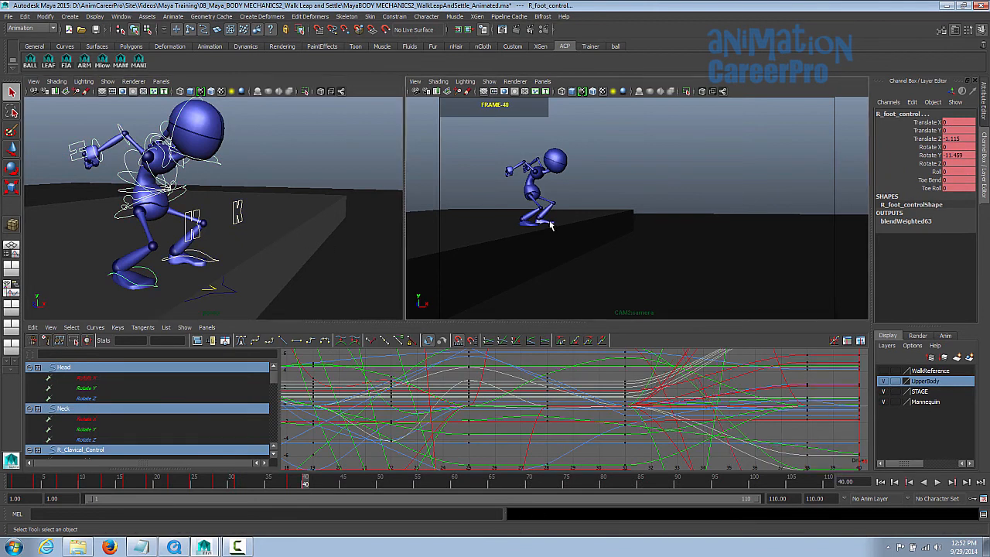
key(alt+v)
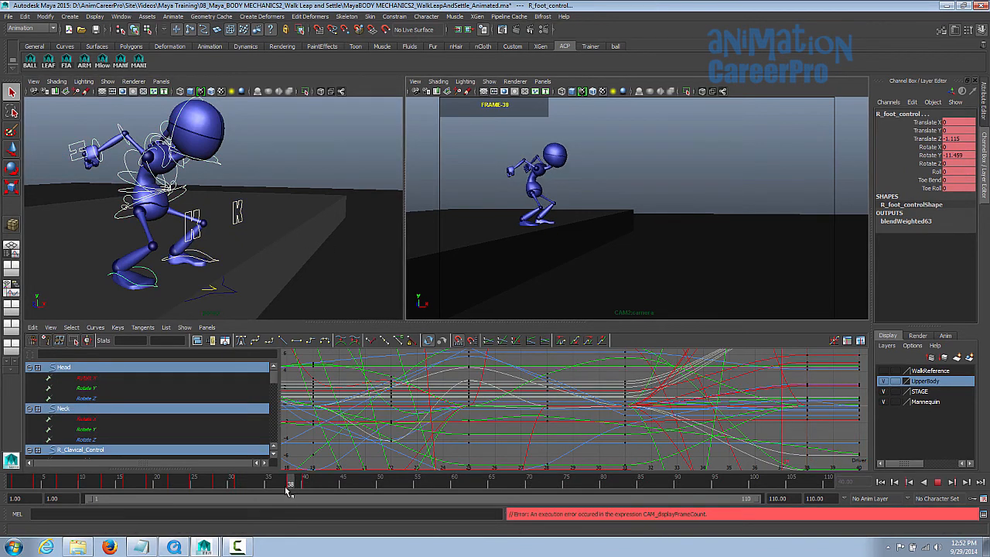
At frame 42, set all translate and rotate channels of Root_control to 0.
mouse_move(307, 495)
mouse_down()
mouse_move(261, 495)
mouse_move(320, 489)
mouse_up()
alt+drag(325, 246, 345, 246)
click(200, 195)
click(959, 145)
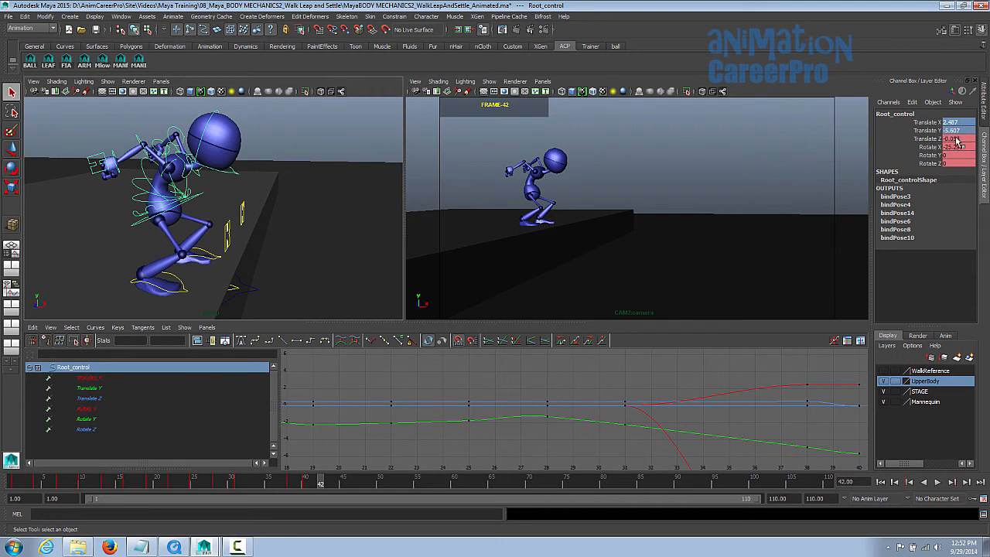
shift+click(967, 163)
text(0)
key(Return)
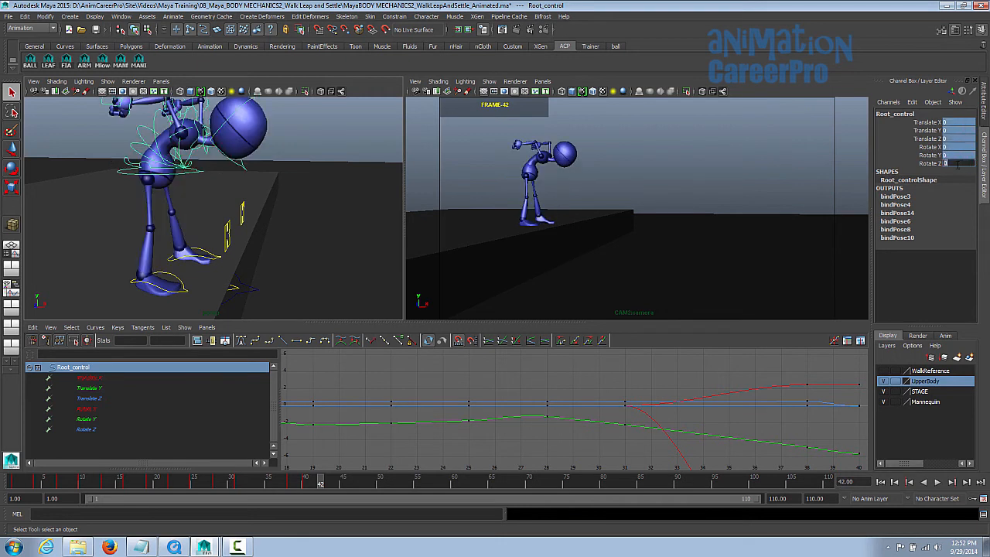
Set all rotations of the torso and neck controls to 0 at frame 42.
click(136, 150)
shift+click(141, 131)
shift+click(154, 117)
shift+click(223, 122)
shift+click(224, 130)
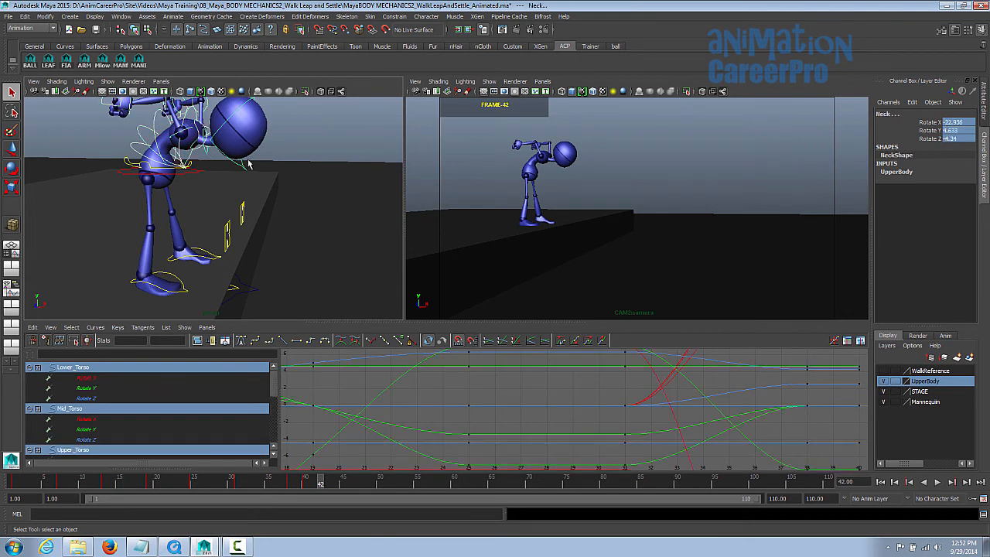
shift+click(951, 138)
text(0)
key(Return)
Zero the selected control's translate and rotate channels, and move the root control to about X -1.6, Y 1.3, Z 4.0.
alt+drag(238, 211, 275, 218)
click(222, 209)
click(221, 211)
key(w)
click(272, 296)
drag(954, 122, 964, 164)
text(0)
key(Return)
drag(214, 154, 214, 148)
alt+drag(232, 186, 340, 203)
drag(270, 194, 309, 267)
Set the Roll of both foot controls to 4.7 so the heels lift off the stage.
click(238, 289)
shift+click(202, 295)
click(935, 172)
middle_drag(309, 271, 333, 273)
alt+drag(333, 273, 320, 258)
alt+right_drag(320, 258, 348, 247)
alt+drag(348, 247, 345, 234)
middle_drag(345, 240, 327, 241)
alt+drag(328, 241, 296, 232)
alt+middle_drag(296, 232, 282, 298)
Rotate the chest control to about -17.6 on Rotate X.
click(246, 174)
key(e)
drag(255, 172, 240, 238)
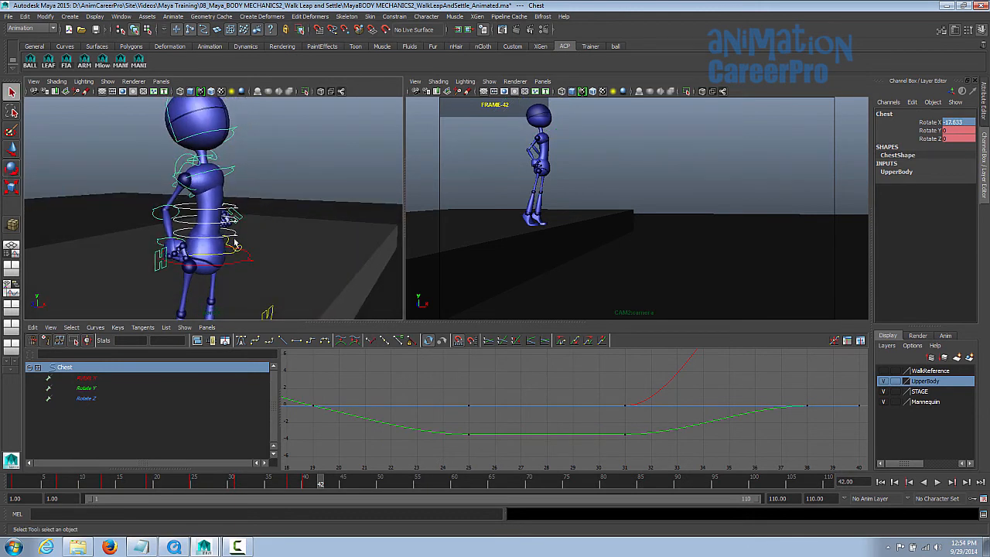
Tilt the root control forward to about 15.5 on Rotate X.
click(229, 244)
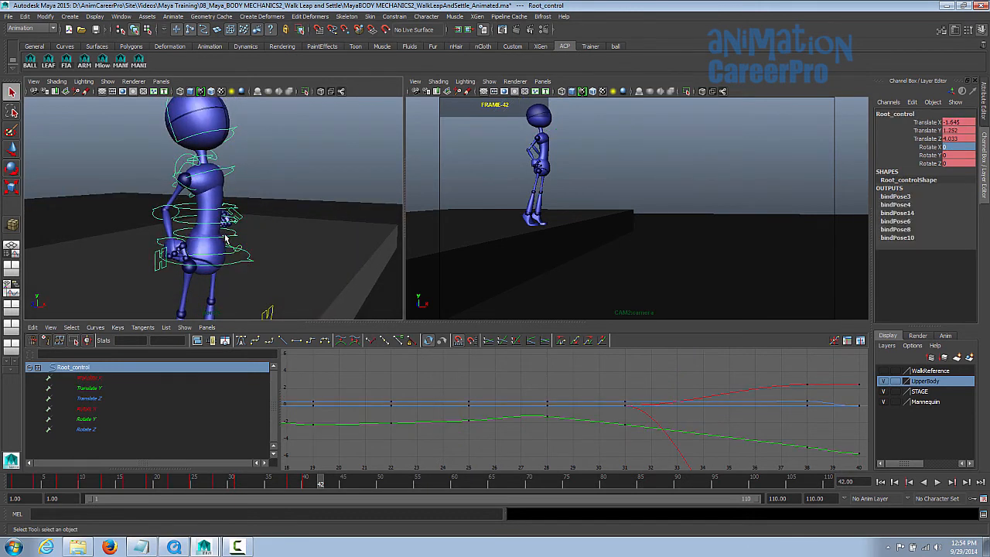
click(255, 245)
key(e)
drag(577, 145, 586, 145)
drag(585, 145, 589, 159)
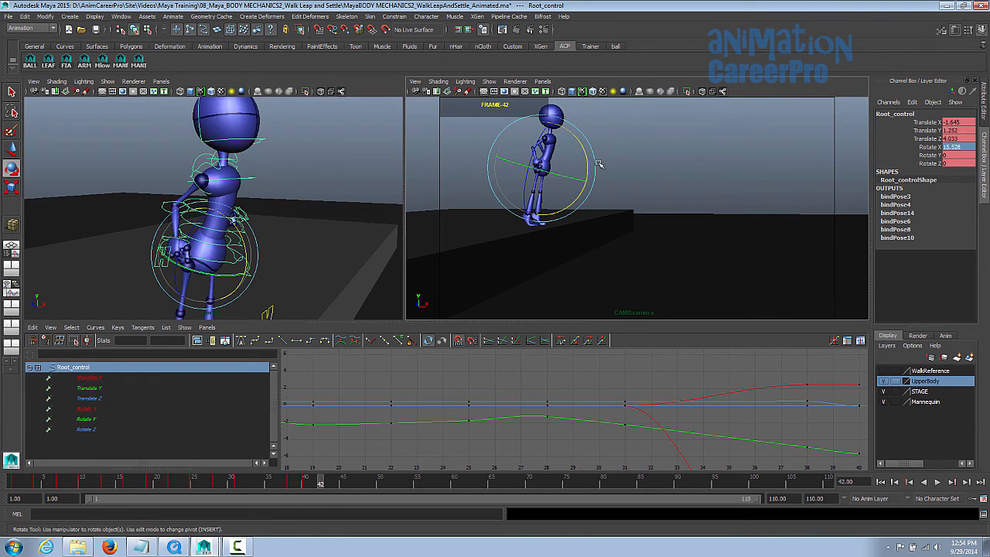
Move the root control forward to about Translate Y 0.35 and Z 7.4, and refine its tilt.
key(w)
drag(246, 275, 273, 295)
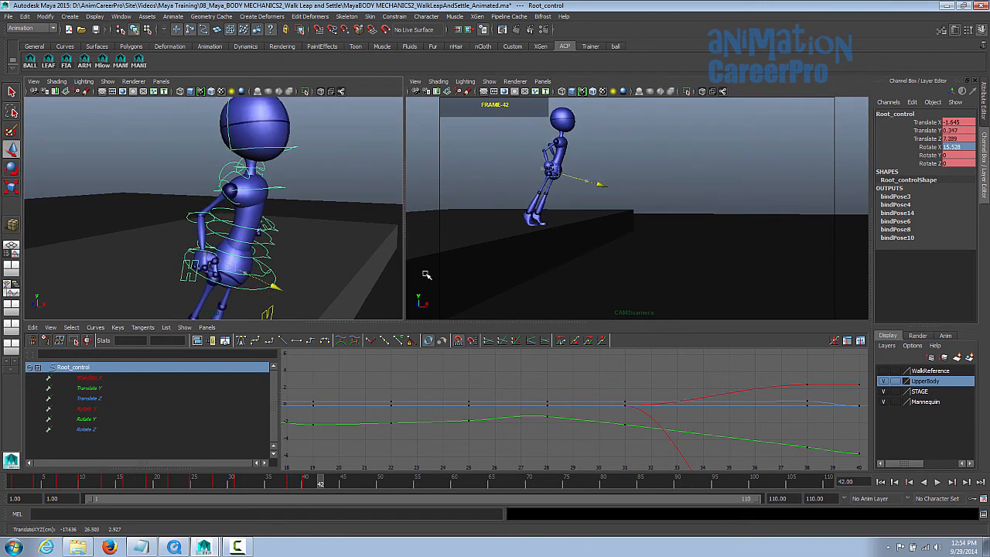
key(e)
drag(597, 154, 581, 166)
Rotate the head control to about -14.9 on Rotate X.
alt+drag(325, 262, 319, 147)
key(w)
alt+middle_drag(319, 116, 298, 176)
click(302, 159)
key(e)
key(q)
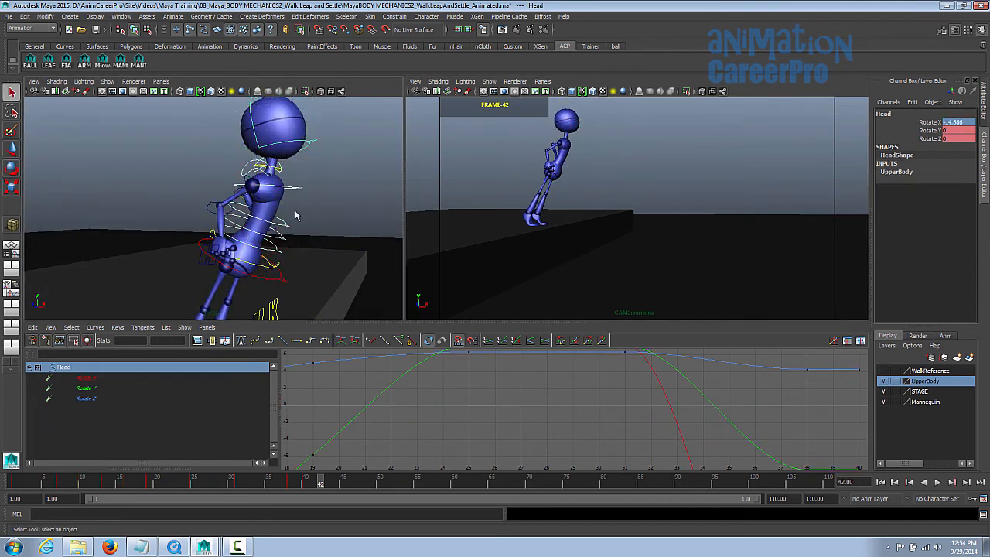
Rotate the right shoulder control to swing the right arm up and forward.
alt+drag(307, 221, 263, 235)
click(221, 169)
key(e)
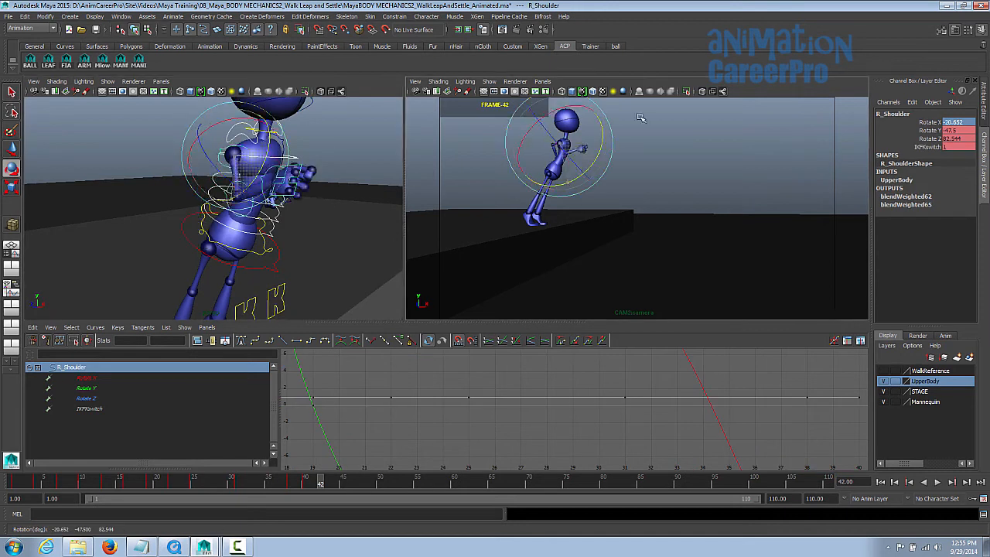
drag(640, 118, 569, 182)
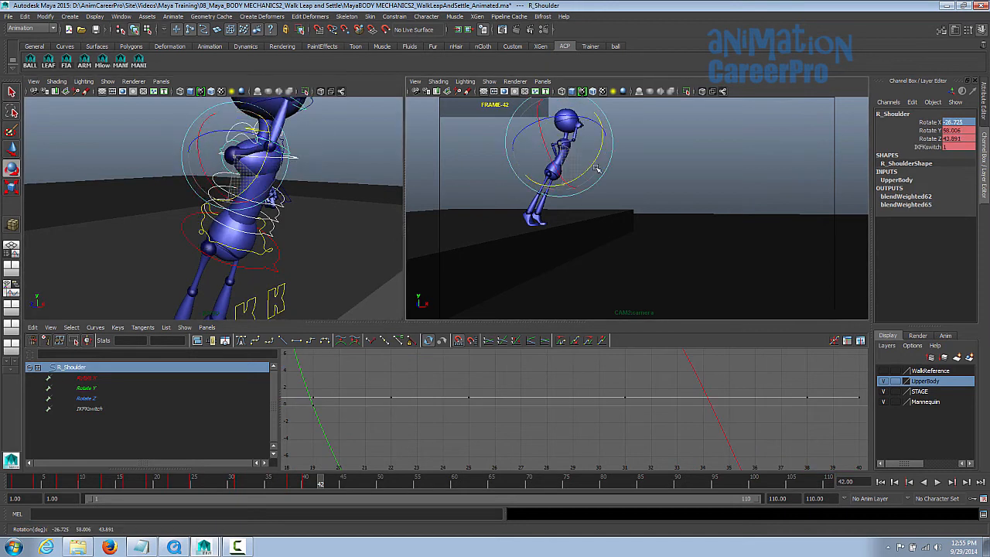
alt+drag(301, 189, 193, 176)
alt+drag(220, 189, 331, 193)
mouse_move(593, 184)
mouse_down()
mouse_move(602, 168)
mouse_move(594, 176)
mouse_up()
key(q)
Adjust the rotations of the right arm's controls so the arm reaches forward.
click(333, 142)
key(e)
key(q)
alt+drag(290, 154, 299, 171)
click(308, 158)
key(e)
drag(583, 157, 588, 165)
key(q)
Refine the right arm's bend and rotate the right wrist to about 31.7 on Rotate Y.
click(344, 164)
key(e)
alt+drag(360, 168, 369, 150)
key(q)
click(378, 138)
key(e)
drag(603, 168, 593, 142)
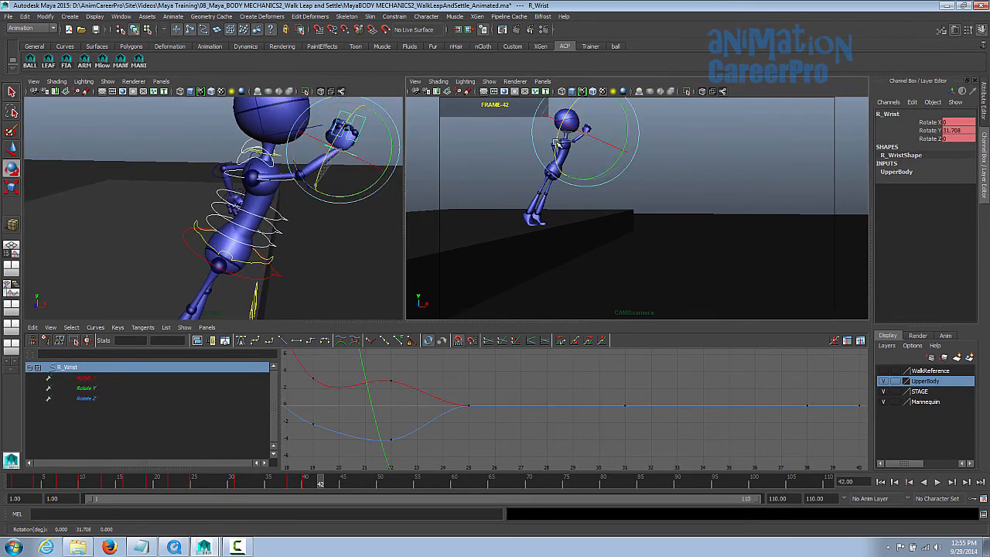
key(q)
alt+drag(396, 166, 368, 168)
Rotate the left arm's controls forward and the left wrist to about X -14, Y -24.5, Z 12.8.
click(240, 161)
key(e)
key(q)
drag(248, 160, 219, 145)
click(210, 152)
key(e)
key(q)
click(211, 130)
key(e)
key(q)
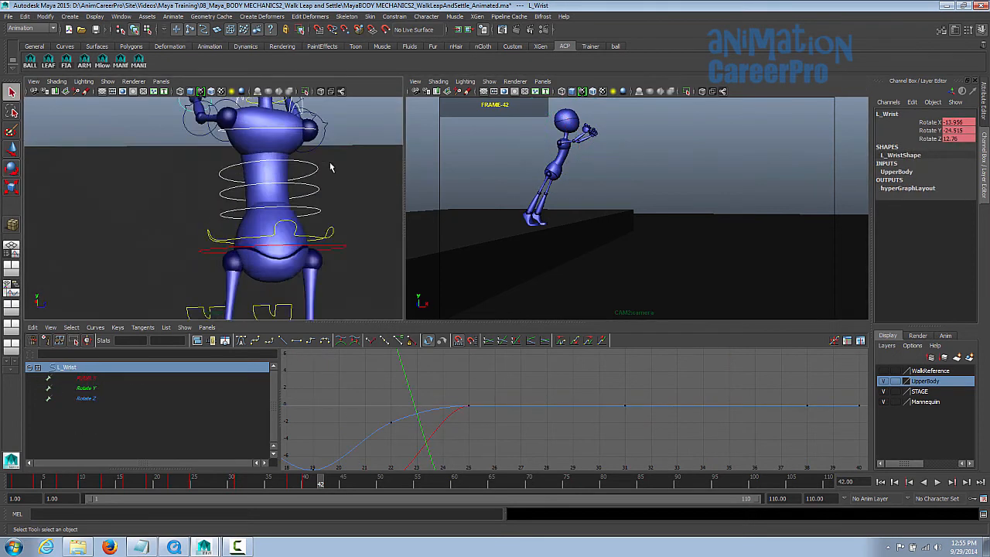
Rotate the left shoulder control to raise the left arm alongside the head.
click(559, 166)
key(e)
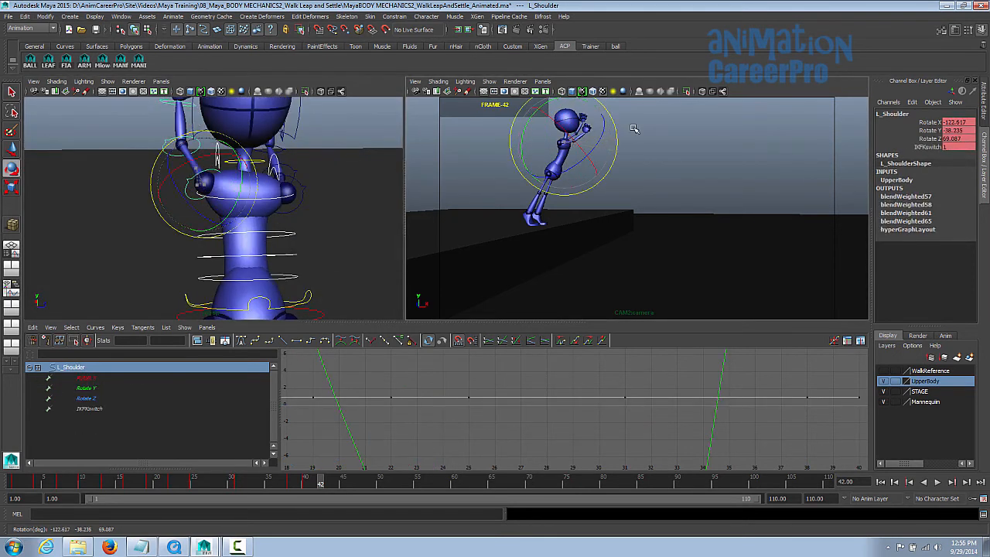
key(q)
click(182, 147)
key(e)
drag(611, 146, 615, 136)
key(q)
Fine-tune the rotations of the arm controls so both arms stretch out ahead of the body.
alt+middle_drag(232, 139, 252, 190)
click(186, 158)
key(e)
key(q)
alt+drag(274, 194, 186, 174)
click(271, 204)
key(e)
drag(603, 167, 598, 182)
key(q)
click(358, 168)
key(e)
drag(362, 172, 368, 159)
key(q)
Reposition the selected upper-body control to extend the leaping pose.
alt+right_drag(332, 178, 251, 174)
click(209, 150)
key(w)
drag(232, 159, 251, 137)
key(q)
key(w)
key(e)
alt+drag(263, 166, 209, 193)
key(q)
Move another upper-body control upward and refine its rotation to finish the frame 42 pose.
click(217, 189)
key(w)
click(215, 148)
alt+drag(215, 148, 153, 172)
drag(197, 115, 197, 97)
key(e)
drag(587, 180, 594, 176)
key(q)
Key all of the mannequin's controls at frame 42 and play back the animation.
middle_click(501, 284)
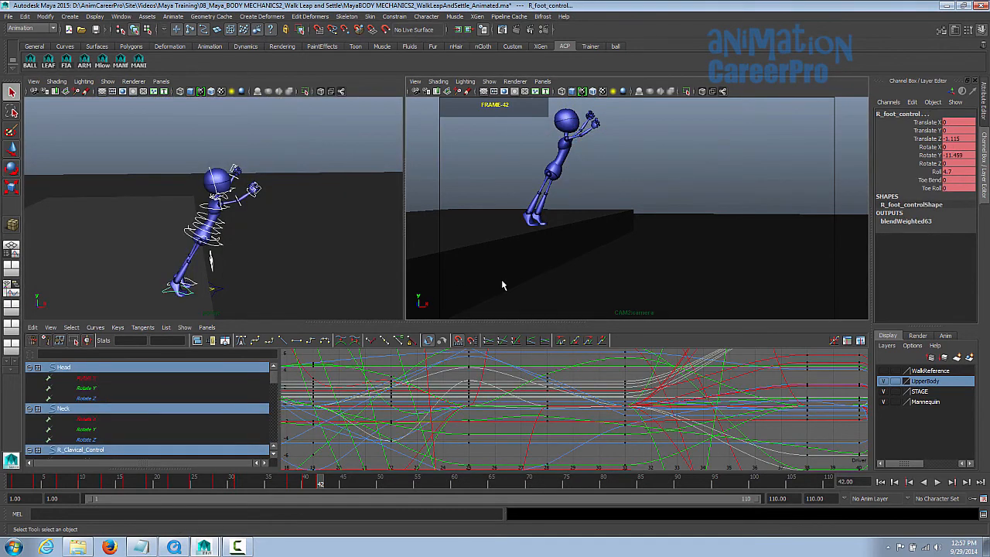
click(128, 68)
key(s)
key(alt+v)
mouse_move(317, 493)
mouse_down()
mouse_move(289, 495)
mouse_move(327, 498)
mouse_up()
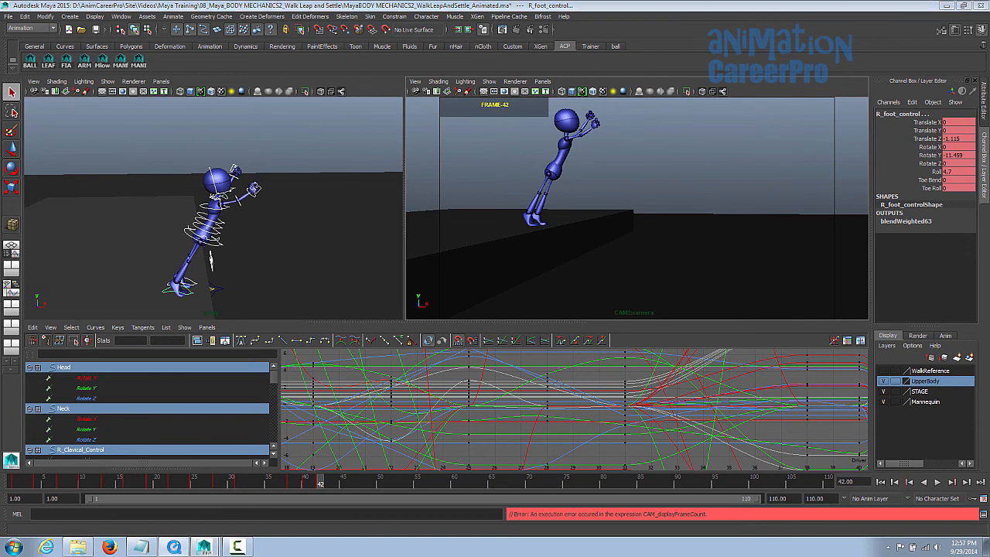
Move CAM2's POSITION control to about X 37.1, Y 36.1, Z 204.1 and tilt it to about -2.1 on Rotate X.
click(120, 16)
click(147, 90)
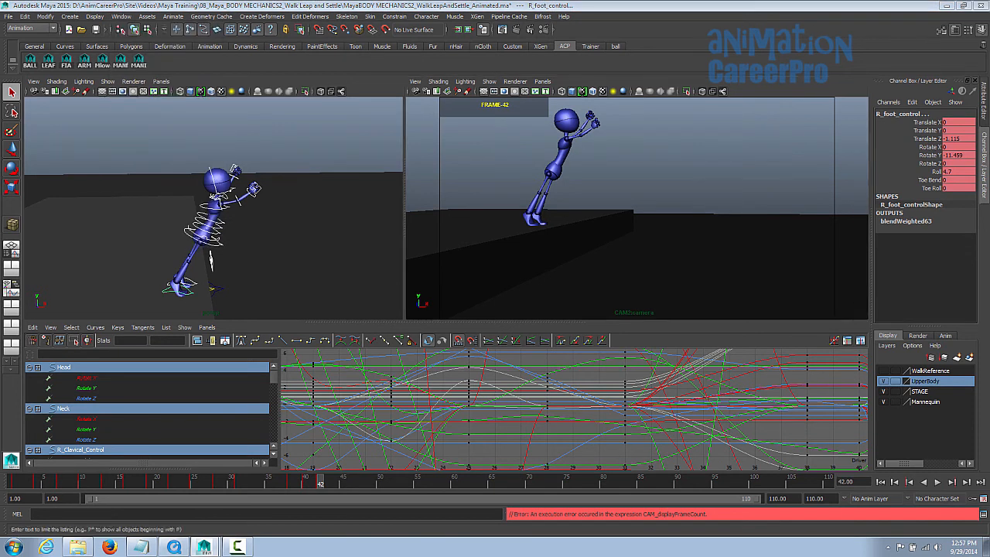
click(744, 174)
click(780, 186)
key(alt+F4)
alt+right_drag(310, 217, 239, 262)
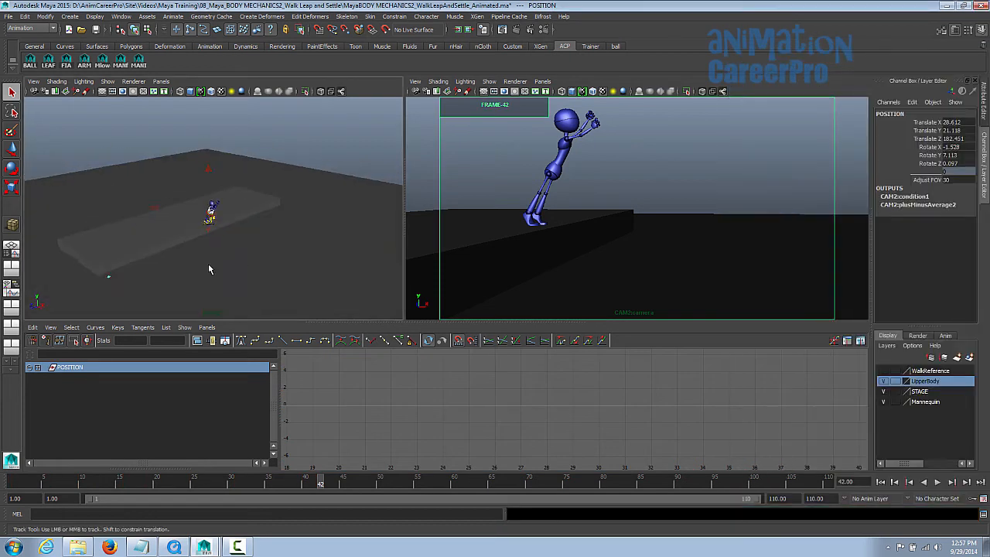
alt+drag(239, 263, 196, 242)
key(w)
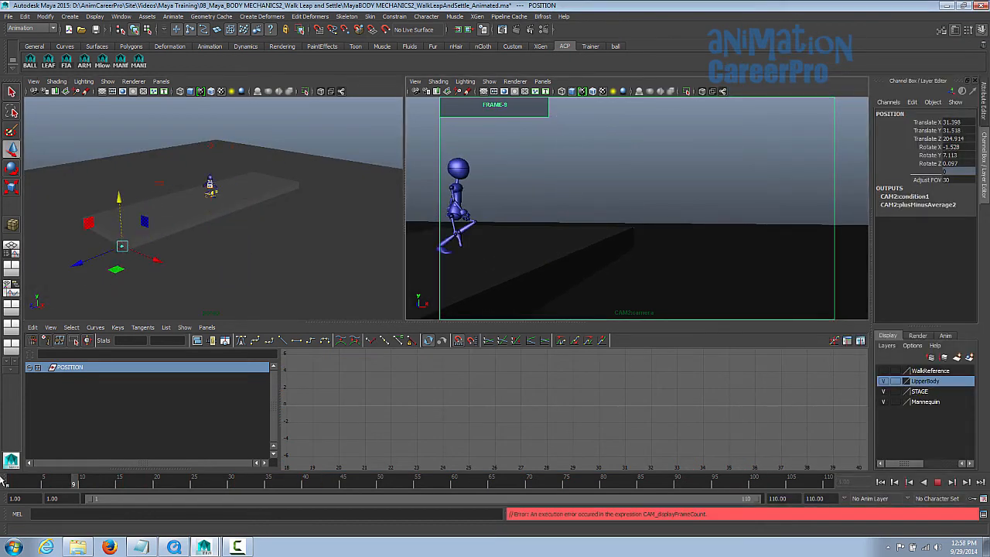
drag(160, 258, 160, 261)
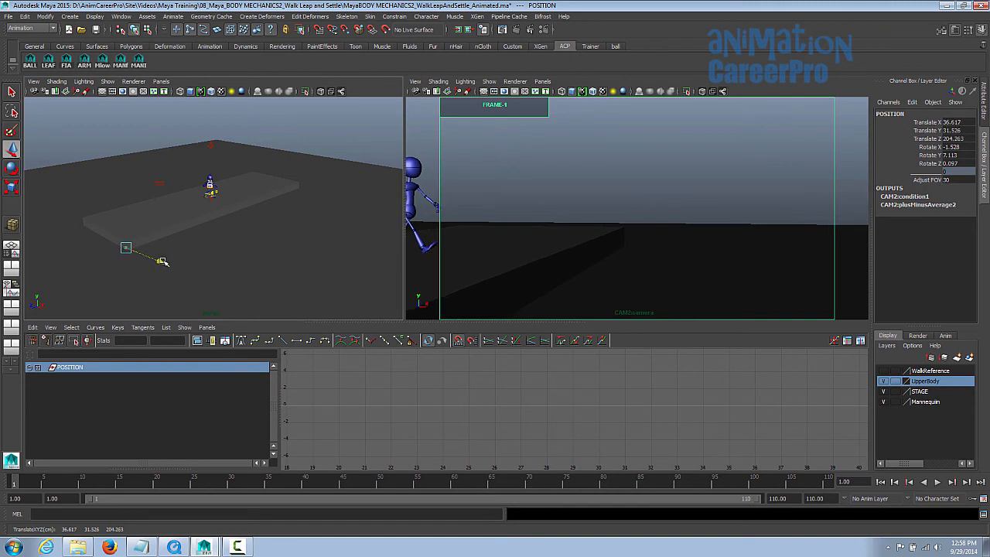
key(e)
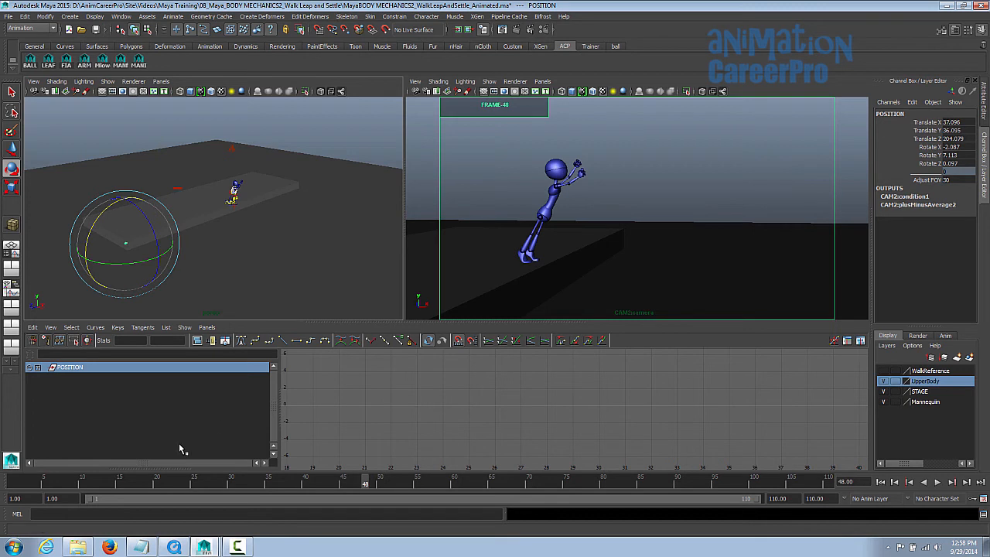
Scrub between frames 44 and 51 with a close view of the mannequin to plan the jump arc from the take-off pose.
mouse_move(392, 484)
mouse_down()
mouse_move(340, 484)
mouse_move(296, 508)
mouse_move(342, 508)
mouse_move(335, 502)
mouse_up()
alt+drag(265, 263, 250, 246)
alt+right_drag(251, 246, 382, 232)
alt+drag(382, 232, 433, 241)
middle_click(695, 208)
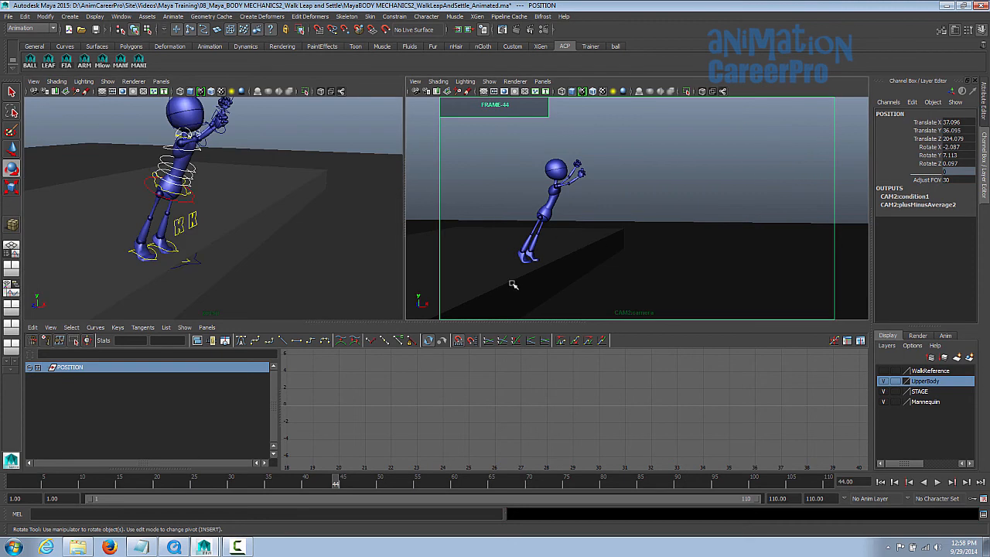
drag(333, 483, 388, 483)
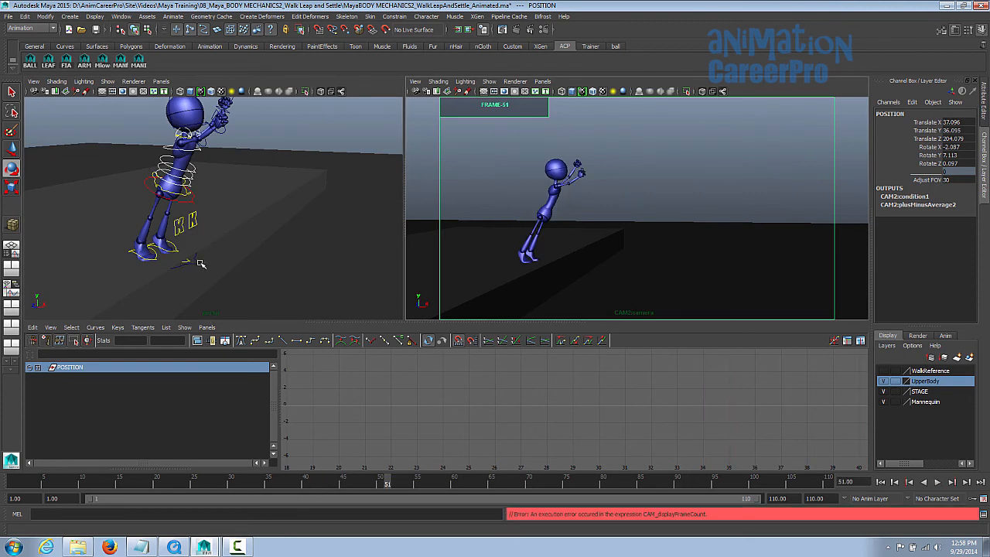
click(518, 299)
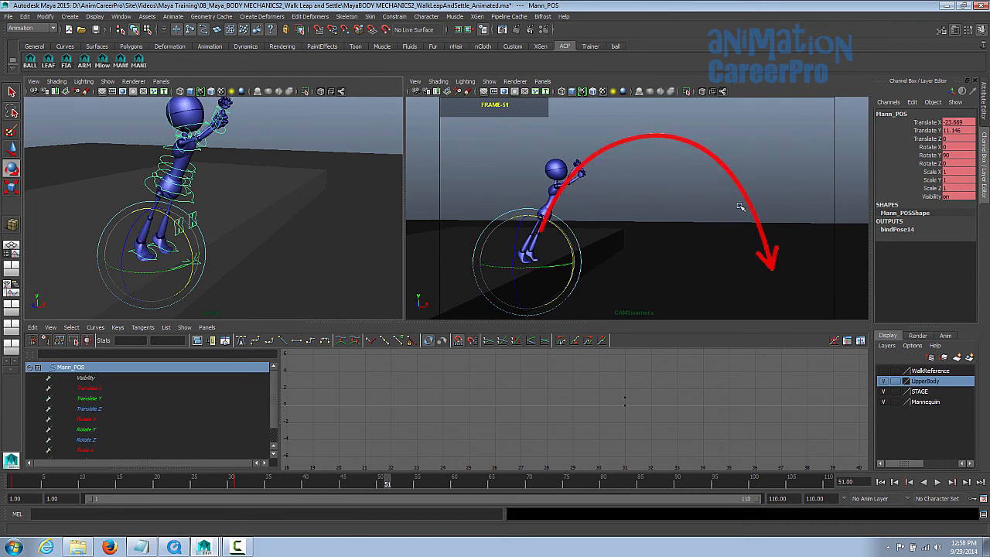
drag(374, 487, 389, 487)
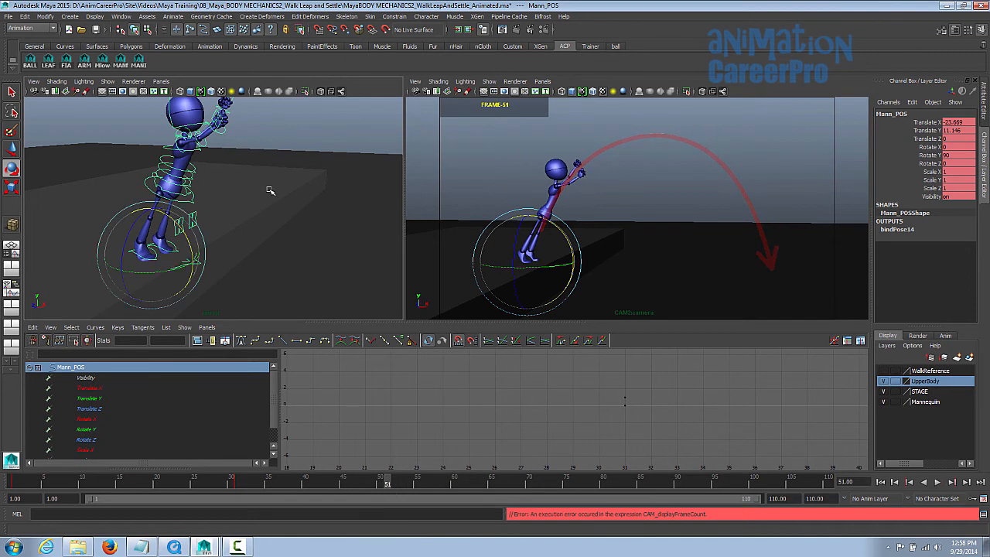
Key the Mann_POS control at frame 42 to hold its position at take-off.
click(123, 63)
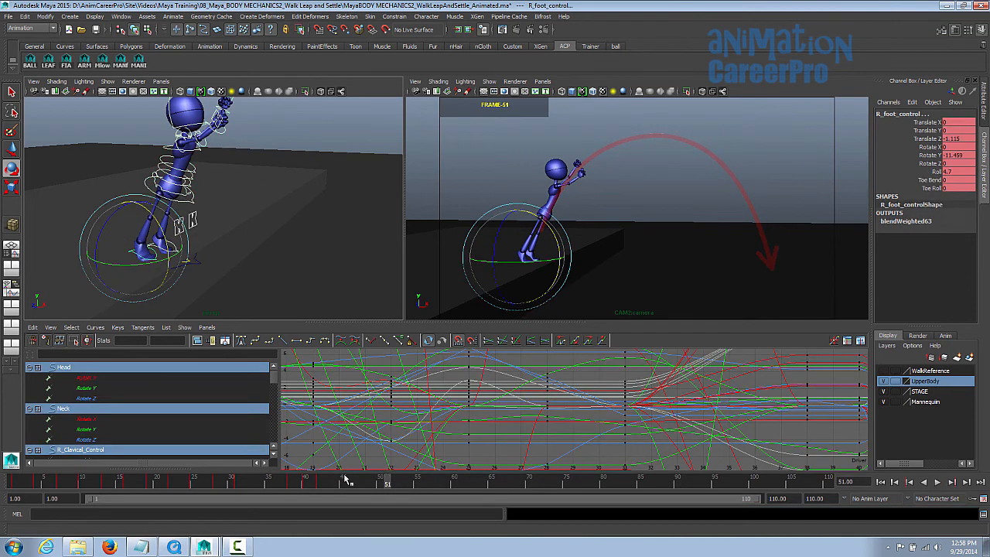
click(320, 480)
key(e)
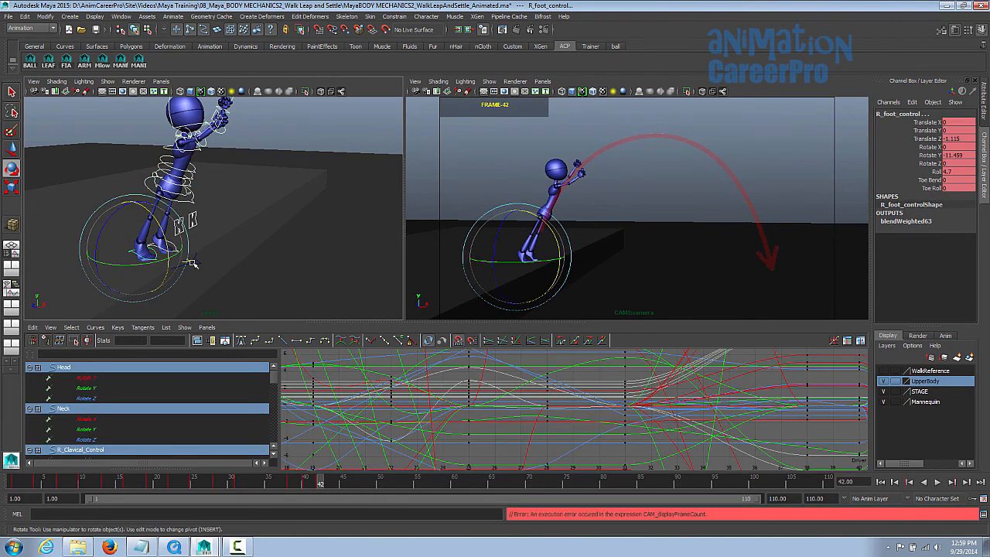
key(q)
click(195, 266)
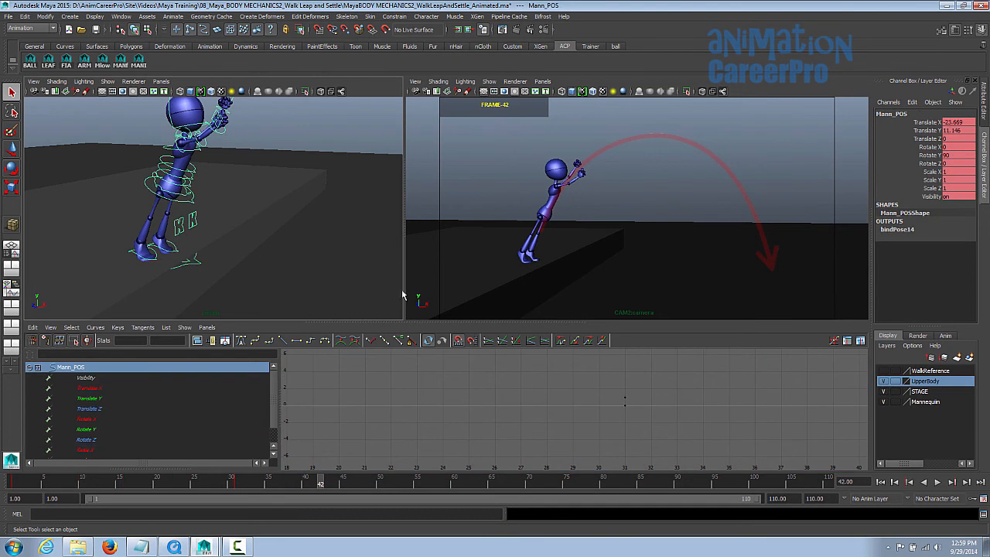
key(s)
key(a)
alt+right_drag(766, 400, 730, 426)
alt+middle_drag(713, 417, 707, 393)
alt+right_drag(707, 393, 733, 397)
alt+middle_drag(732, 396, 664, 414)
scroll(569, 407, up, 3)
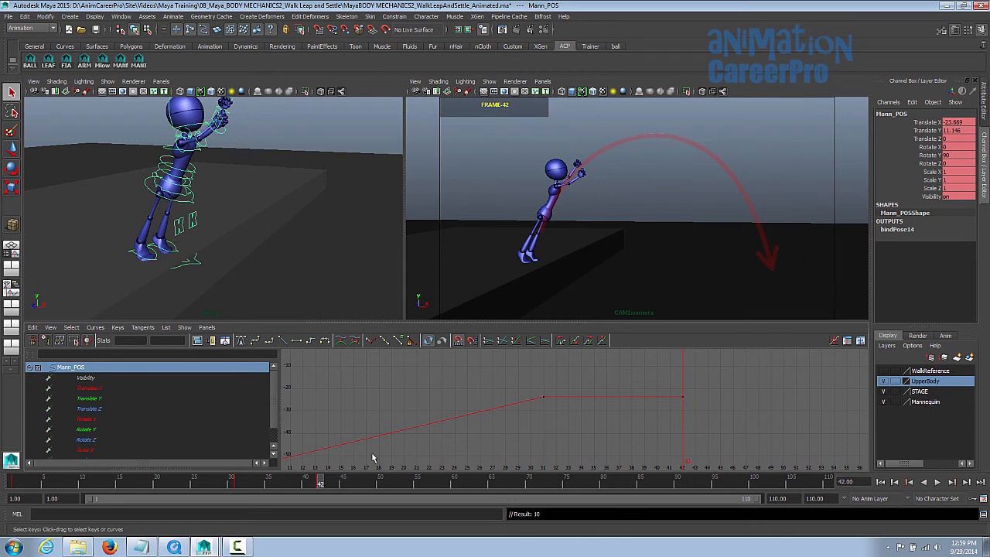
At frame 54, move Mann_POS off the stage to ground level at about Translate X 50.9, Translate Y -0.13.
drag(405, 485, 409, 485)
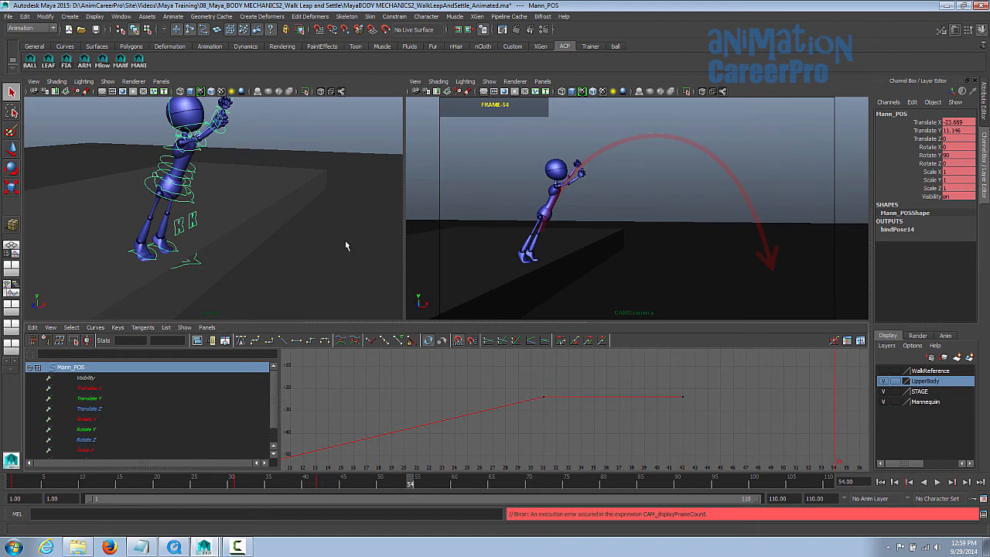
key(w)
drag(579, 263, 589, 263)
key(ctrl+z)
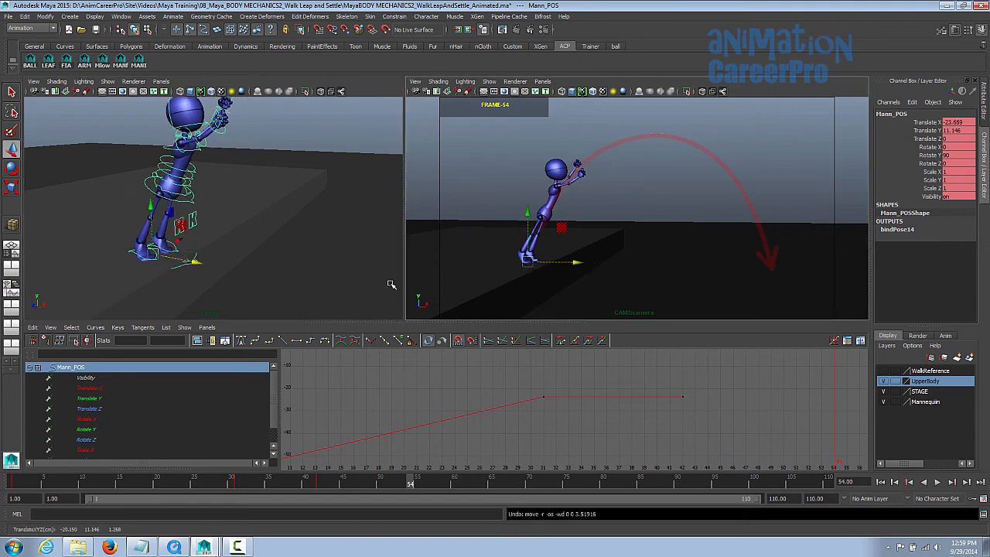
drag(578, 263, 816, 265)
drag(764, 218, 763, 257)
key(f)
drag(256, 219, 266, 205)
alt+right_drag(259, 224, 322, 236)
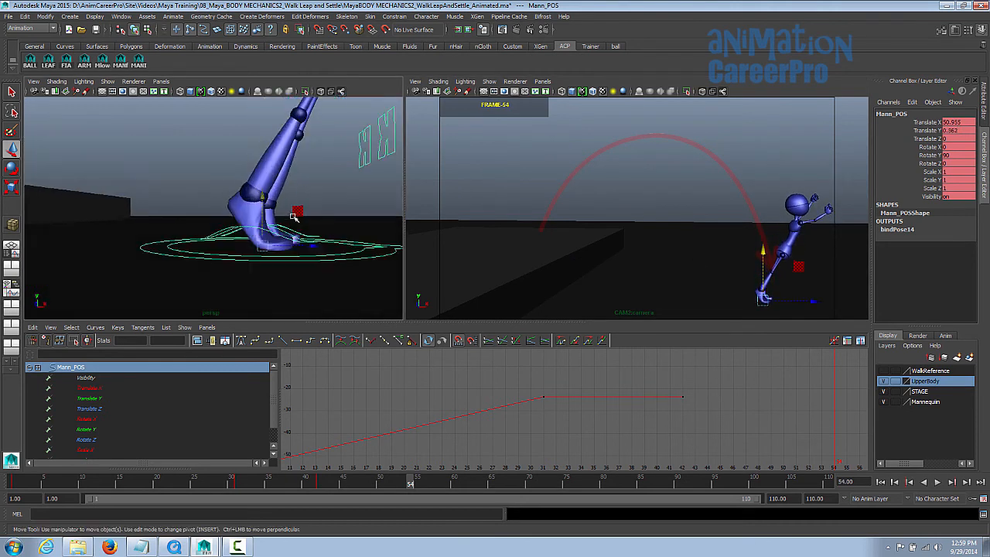
drag(265, 199, 265, 203)
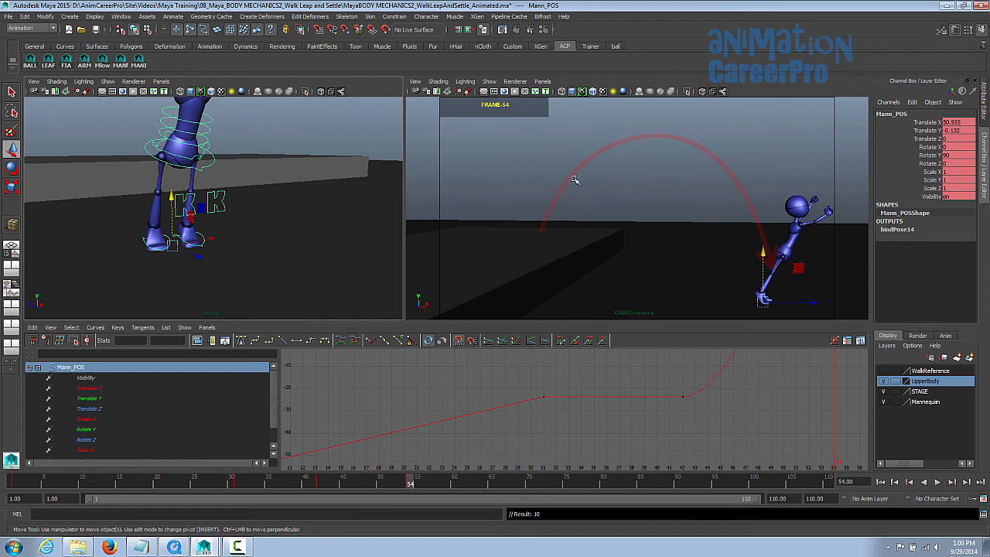
Break the tangents of Mann_POS's Translate Y keys at frames 42 and 54 in the Graph Editor.
click(144, 398)
scroll(678, 431, down, 4)
key(f)
alt+middle_drag(678, 430, 594, 416)
drag(389, 484, 365, 487)
drag(520, 364, 532, 374)
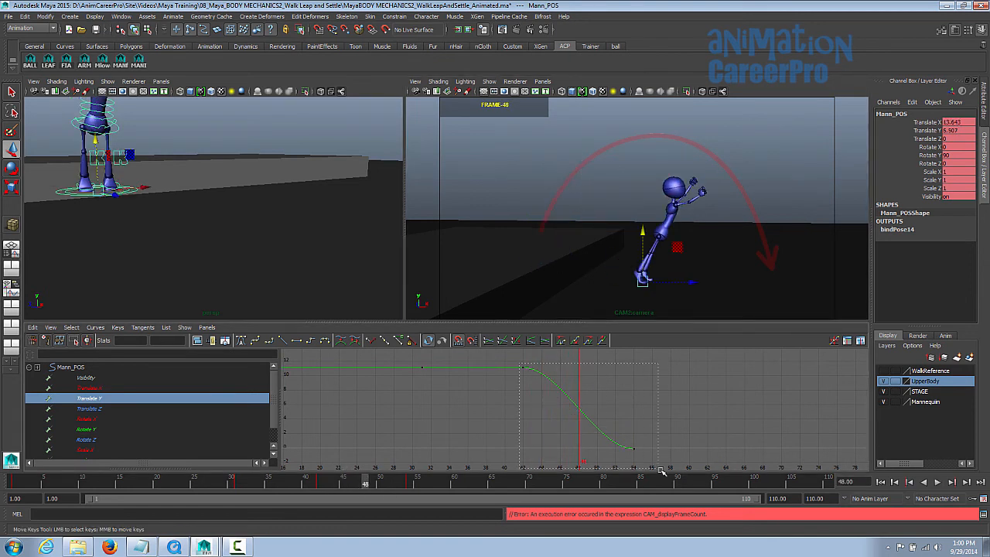
drag(656, 468, 656, 468)
key(f)
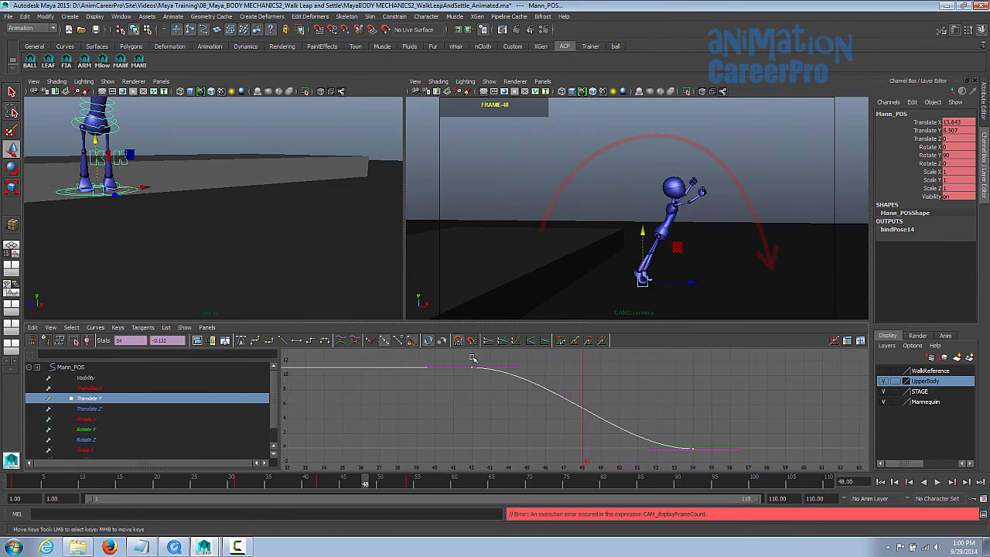
click(374, 341)
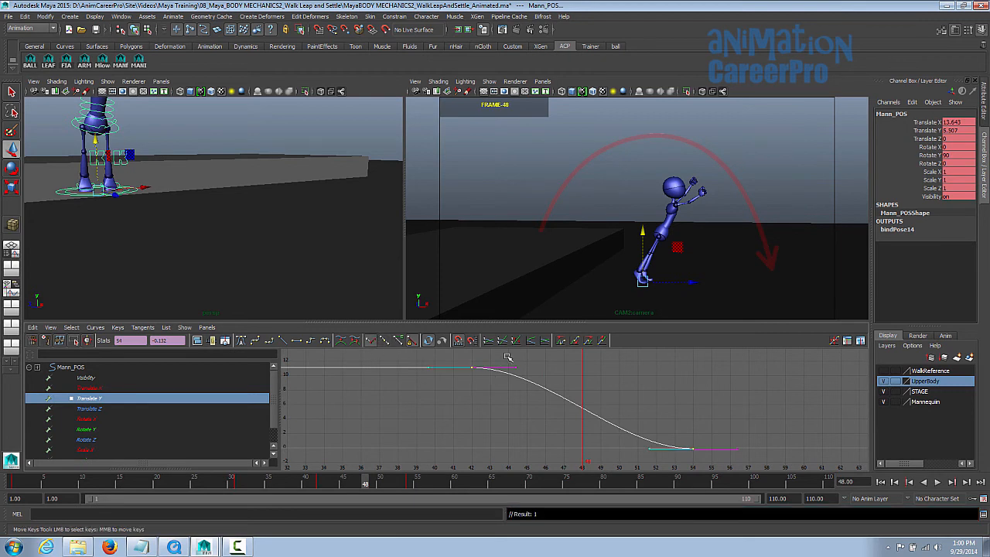
Angle the Translate Y tangents up out of frame 42 and steeply into frame 54 to form a jump arc.
middle_drag(610, 450, 612, 415)
click(551, 393)
alt+middle_drag(541, 381, 542, 394)
drag(459, 368, 509, 398)
drag(491, 359, 535, 401)
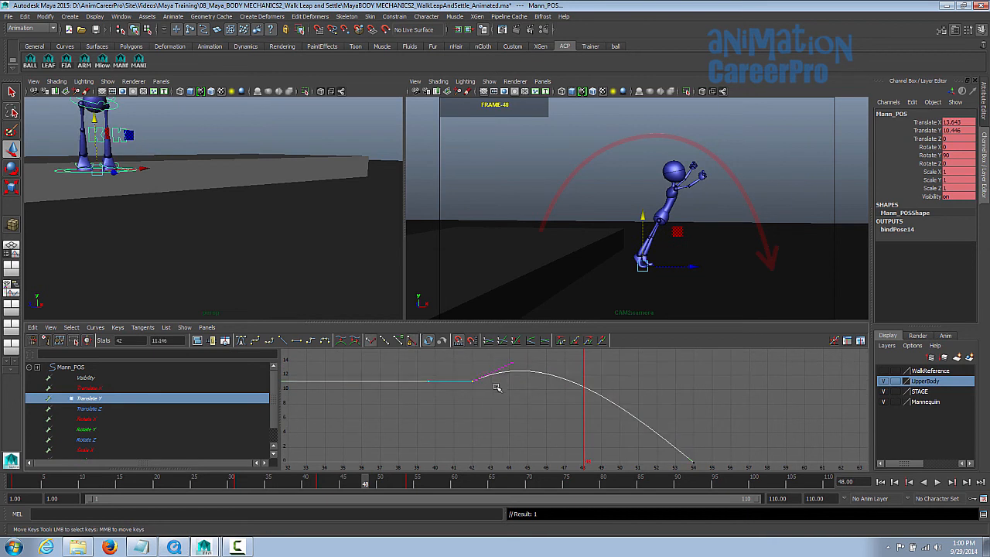
drag(503, 357, 534, 408)
middle_drag(592, 415, 609, 414)
alt+middle_drag(673, 444, 647, 419)
drag(647, 418, 701, 460)
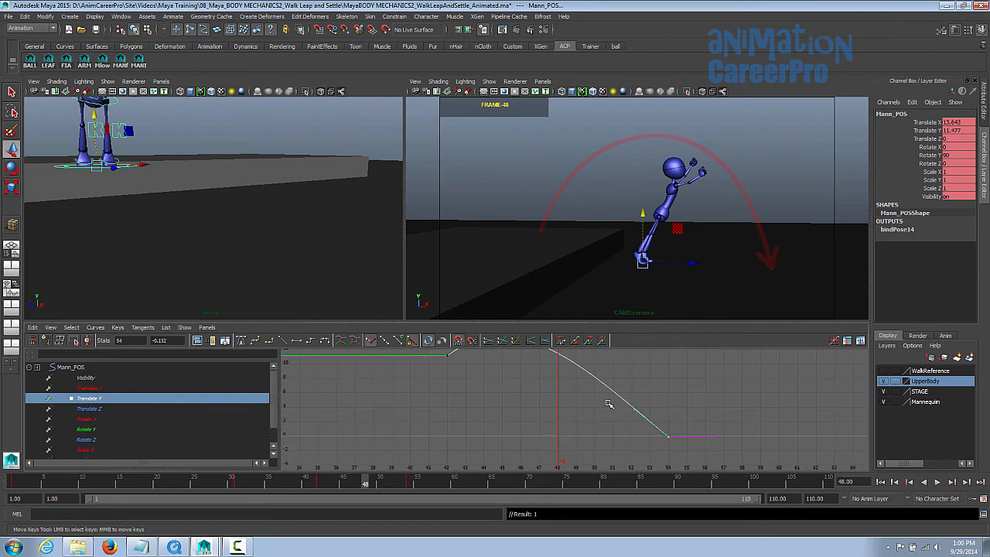
mouse_move(612, 425)
middle_down()
mouse_move(627, 417)
mouse_move(619, 427)
middle_up()
alt+right_drag(619, 427, 487, 386)
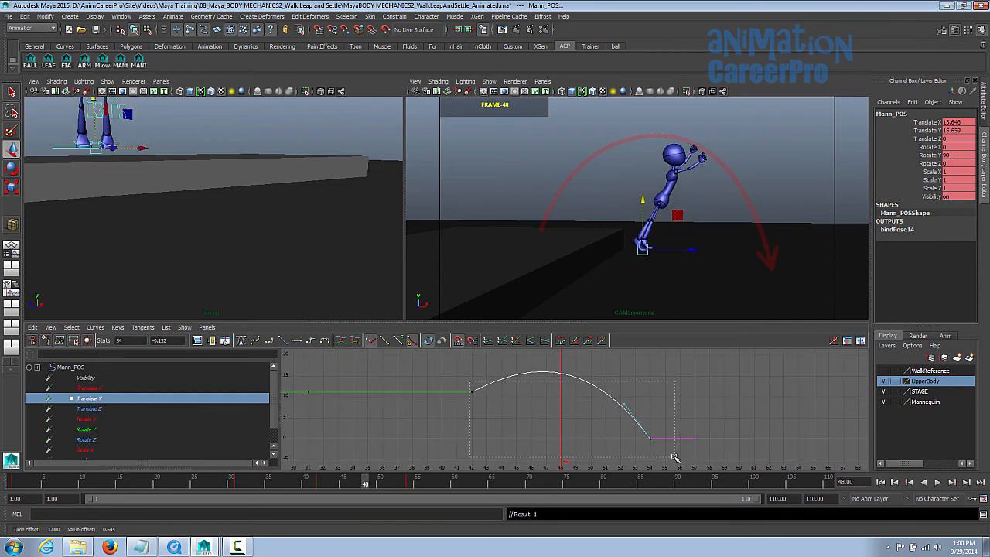
Raise the Translate Y arc between frames 42 and 54 so it reaches about 21.8 at frame 48.
drag(469, 381, 674, 456)
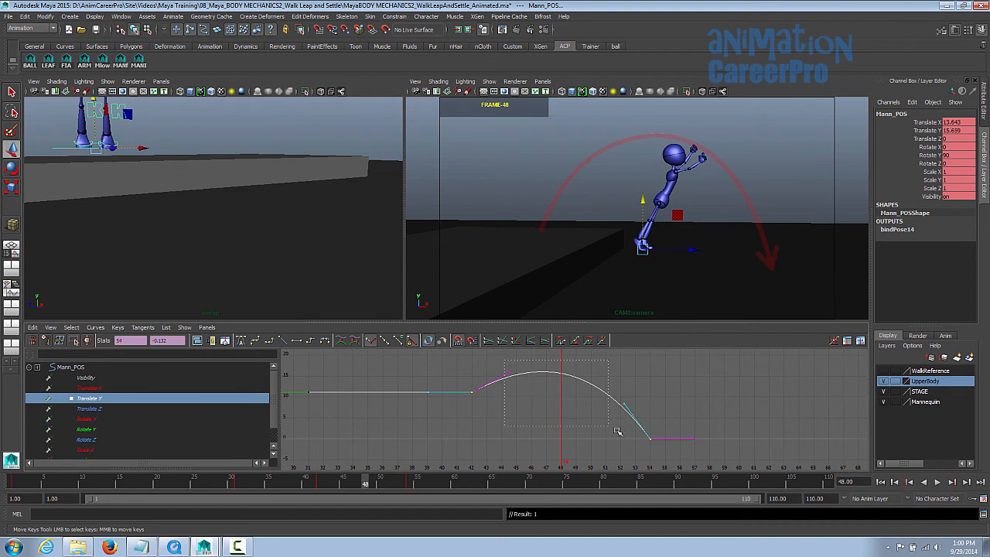
drag(634, 439, 633, 438)
mouse_move(578, 419)
middle_down()
mouse_move(585, 399)
mouse_move(585, 420)
middle_up()
click(506, 378)
mouse_move(533, 399)
middle_down()
mouse_move(554, 415)
mouse_move(539, 409)
middle_up()
key(ctrl+z)
middle_drag(672, 428, 672, 438)
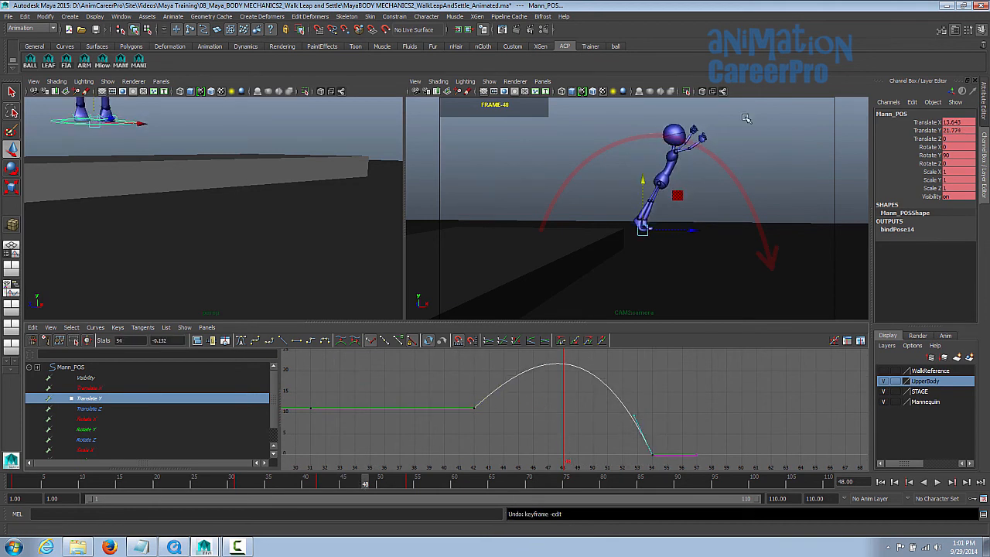
Play back and scrub the jump to check the arc of the mannequin through the air.
click(294, 481)
key(alt+v)
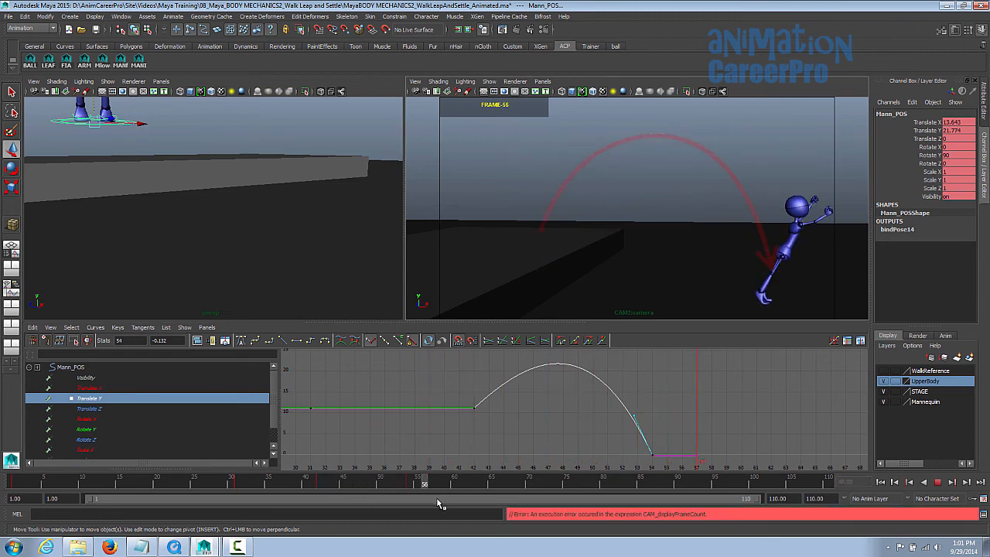
drag(380, 491, 433, 497)
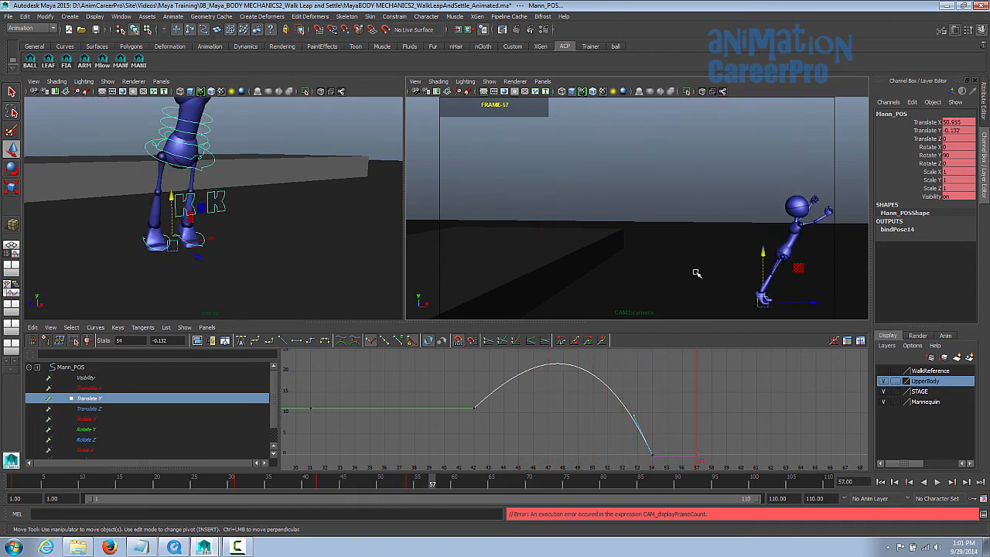
Shorten the leap by lowering Mann_POS's Translate X key at frame 54 to about 39.2.
key(Up)
key(f)
drag(629, 365, 695, 399)
middle_drag(695, 399, 699, 415)
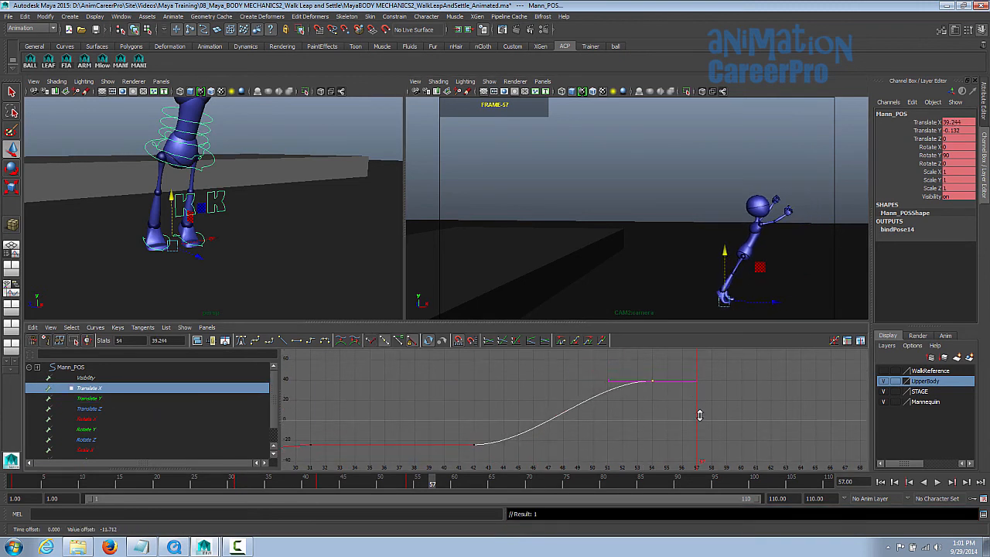
At frame 48, reset the translation and rotation of all the mannequin's body controls to 0.
mouse_move(411, 482)
mouse_down()
mouse_move(310, 481)
mouse_move(411, 481)
mouse_move(320, 482)
mouse_up()
click(120, 62)
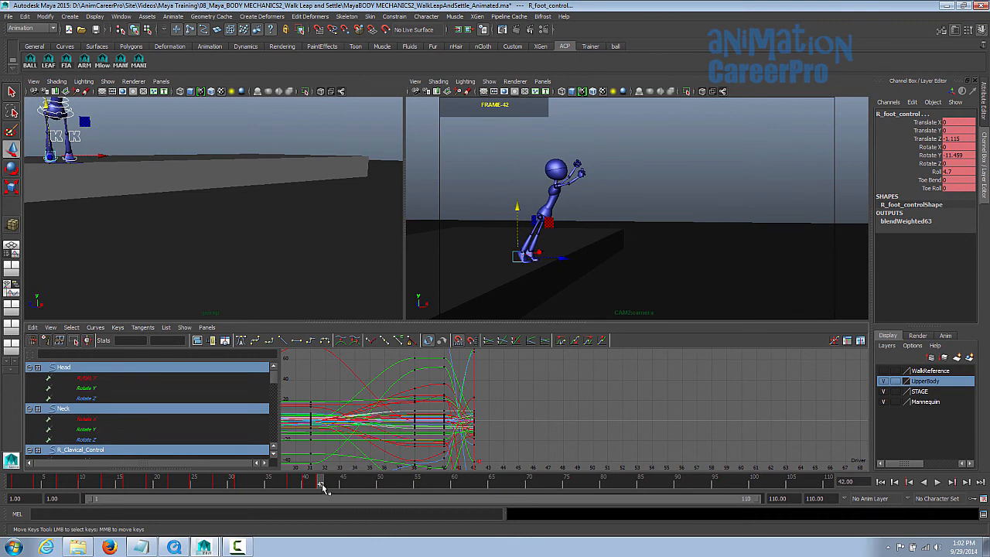
key(alt+period)
key(alt+period)
key(alt+period)
key(alt+period)
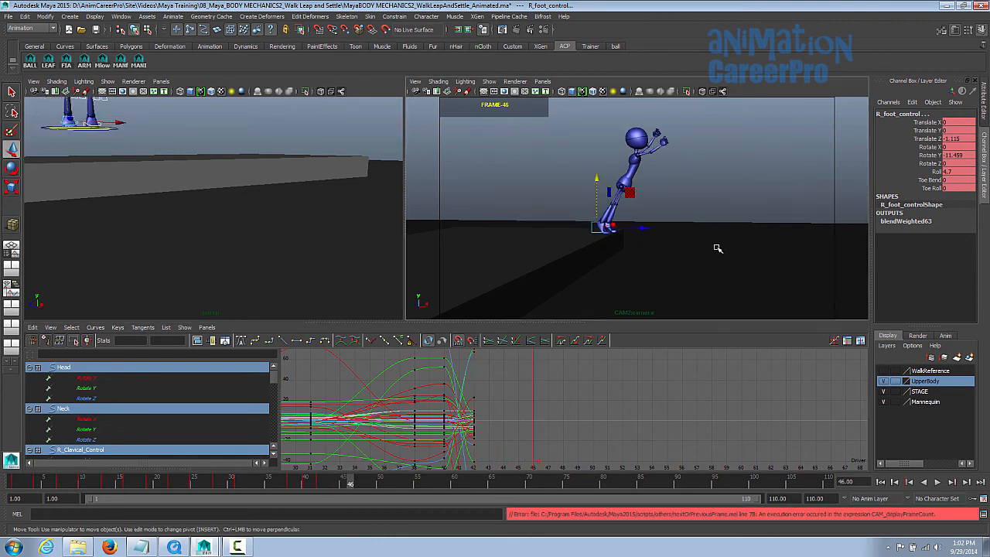
key(alt+period)
key(alt+period)
alt+drag(390, 250, 355, 232)
text(0)
key(Return)
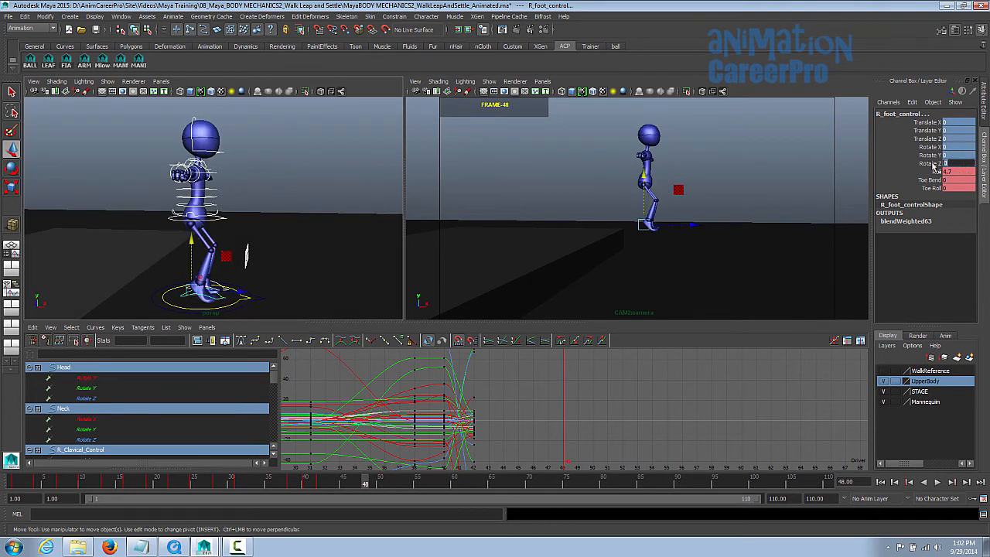
click(931, 164)
Select both foot controls and set their Roll to 0.
alt+drag(302, 198, 298, 193)
key(q)
click(232, 200)
key(w)
alt+drag(232, 202, 297, 191)
key(q)
click(257, 289)
shift+click(257, 278)
click(961, 172)
key(Return)
Move and rotate the foot controls to lift the feet into an airborne pose with the toes pointing down.
key(w)
drag(228, 226, 241, 265)
key(e)
click(242, 282)
key(w)
drag(263, 219, 273, 210)
drag(680, 232, 684, 235)
drag(691, 185, 694, 181)
Rotate and reposition a single foot control to offset the legs, with one trailing behind the other.
key(q)
click(242, 290)
key(e)
drag(691, 225, 694, 213)
key(w)
drag(267, 255, 255, 259)
Refine both feet from the front, setting L_foot_control to about translate 2.6, 6.3, 7.8 and rotate 48.7, 9.9, 11.1.
alt+drag(358, 247, 132, 262)
key(q)
click(160, 248)
key(w)
click(155, 264)
key(e)
click(219, 237)
mouse_move(249, 242)
mouse_down()
mouse_move(270, 243)
mouse_move(249, 251)
mouse_move(238, 300)
mouse_move(241, 239)
mouse_move(258, 242)
mouse_up()
click(219, 259)
click(240, 248)
click(231, 258)
key(e)
key(w)
drag(692, 233, 699, 238)
Lean Root_control to about -25.7 on Rotate X and bend the torso controls to about 14.8 on Rotate X.
key(q)
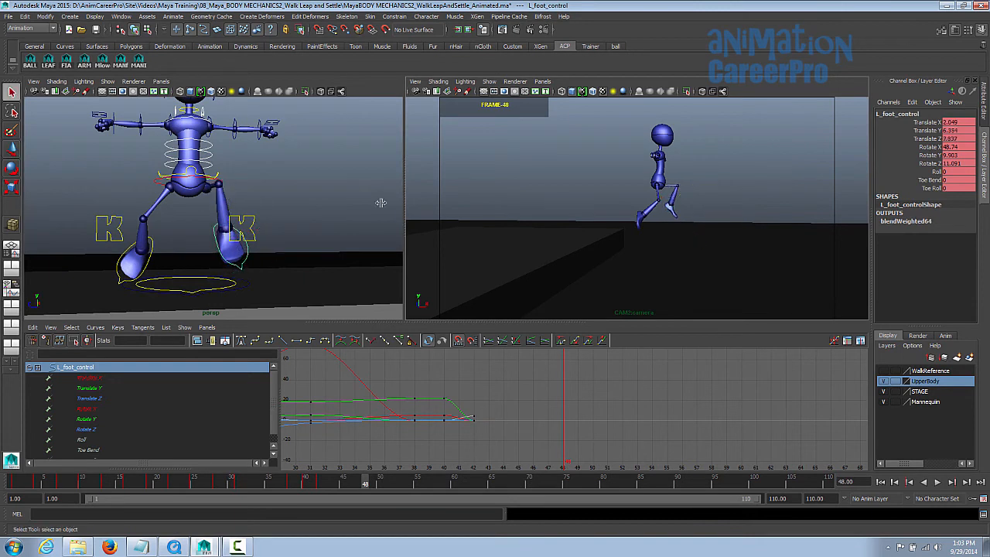
click(221, 181)
key(e)
click(703, 161)
key(z)
drag(699, 160, 689, 147)
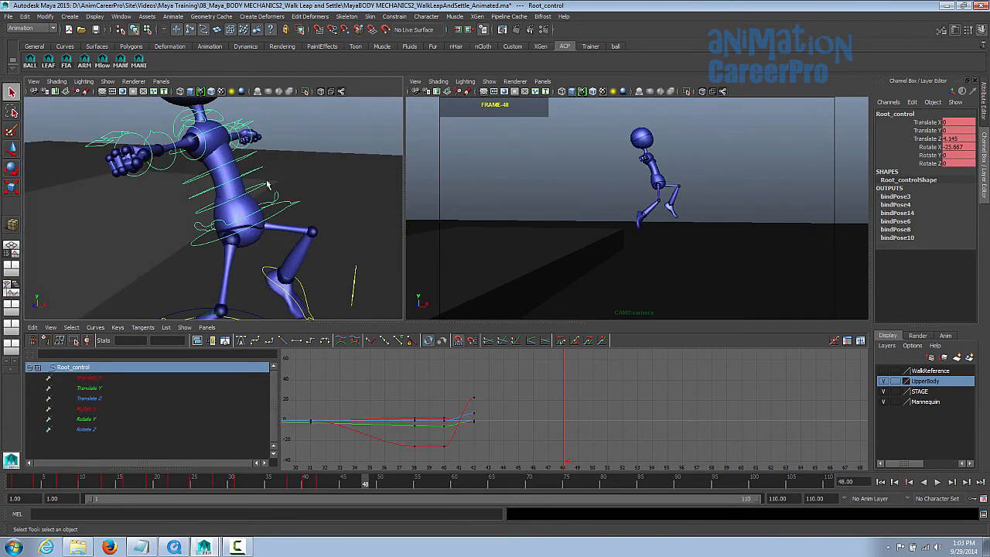
click(711, 203)
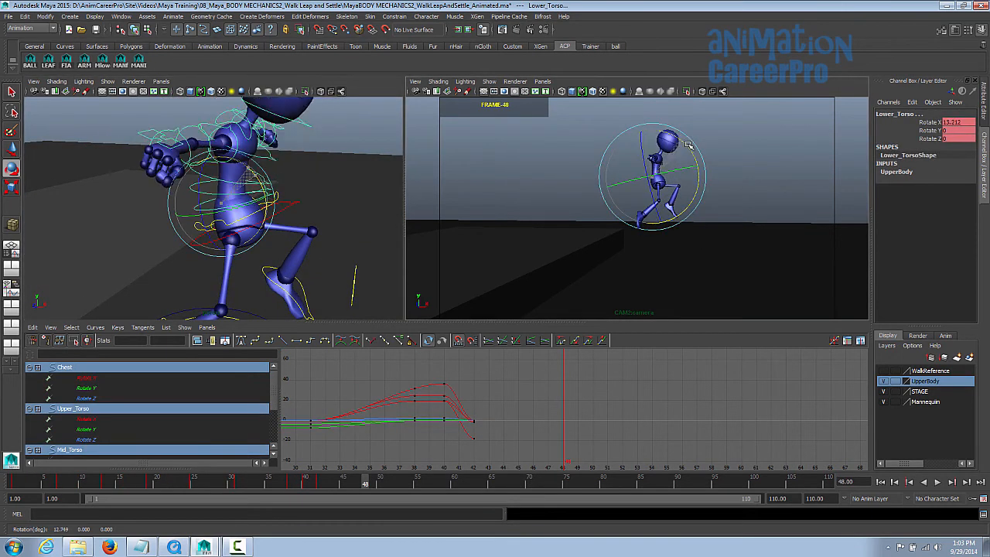
drag(688, 145, 691, 148)
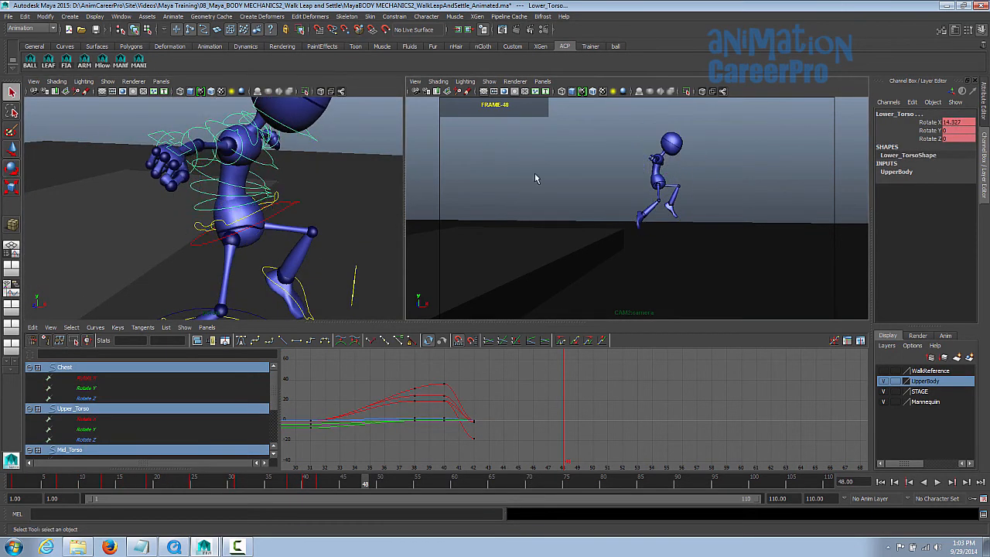
Rotate the Head control to adjust the mannequin's gaze in the mid-air pose.
key(q)
click(303, 122)
key(e)
drag(666, 203, 670, 205)
drag(715, 123, 719, 132)
key(q)
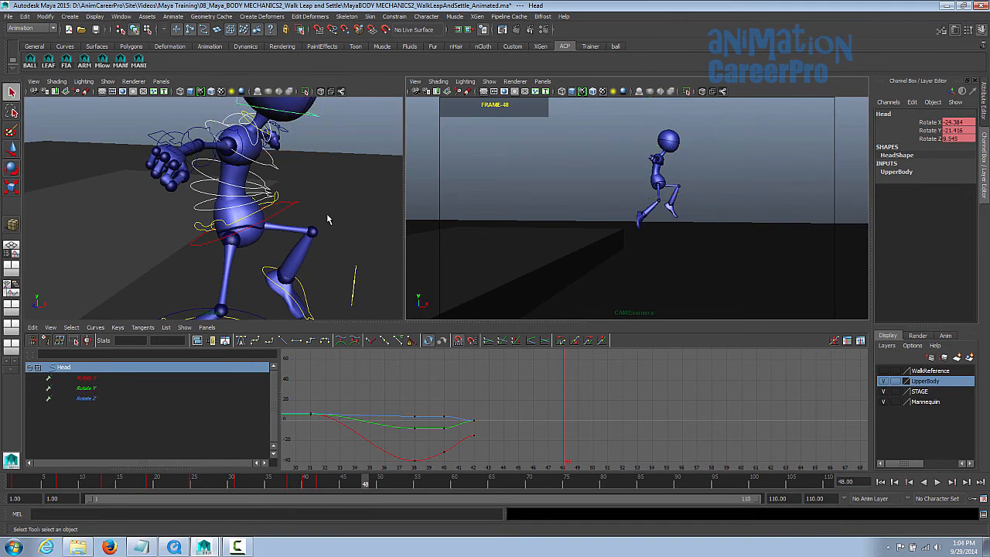
Select both clavicle controls and move them upward to raise the shoulders.
click(256, 141)
shift+click(271, 143)
alt+drag(271, 155, 306, 185)
shift+click(307, 189)
shift+click(308, 189)
key(w)
drag(683, 123, 685, 115)
Rotate the right arm's controls one after another to swing the arm down and back with a bent elbow.
click(226, 198)
click(225, 199)
key(e)
drag(671, 184, 644, 139)
key(q)
click(136, 193)
key(e)
drag(166, 238, 147, 261)
key(q)
click(120, 272)
key(e)
drag(634, 159, 646, 149)
Offset the clavicle controls individually, moving L_Clavical_Control to about 0.6 on Translate Z.
key(q)
click(247, 160)
key(w)
drag(276, 164, 275, 151)
drag(303, 210, 155, 224)
key(q)
click(276, 165)
key(w)
drag(120, 225, 135, 218)
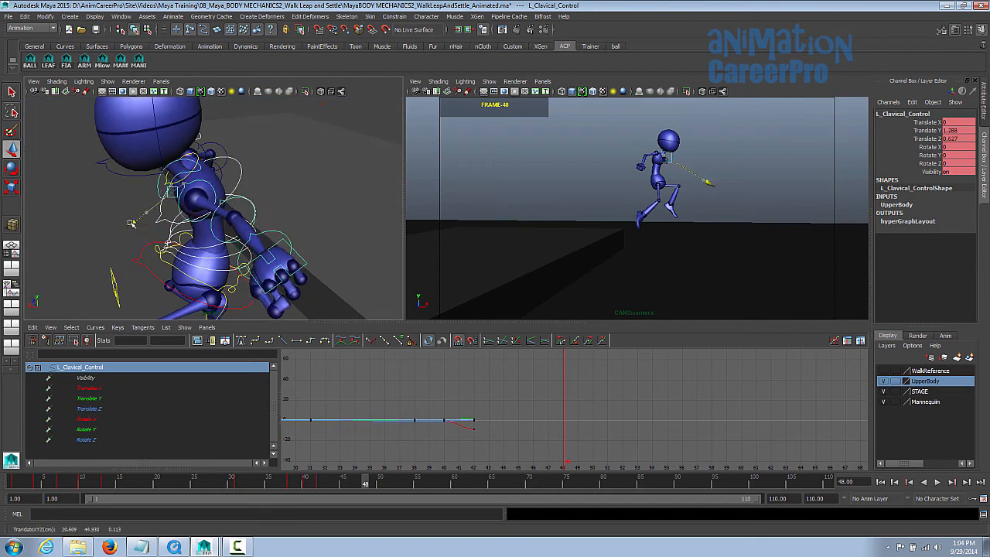
Swing the left arm forward by rotating its shoulder control and bend L_Elbow to about -69 on Rotate Y.
click(213, 190)
key(e)
drag(212, 190, 232, 174)
alt+drag(185, 224, 286, 202)
drag(303, 159, 308, 197)
click(295, 231)
key(e)
drag(324, 252, 280, 259)
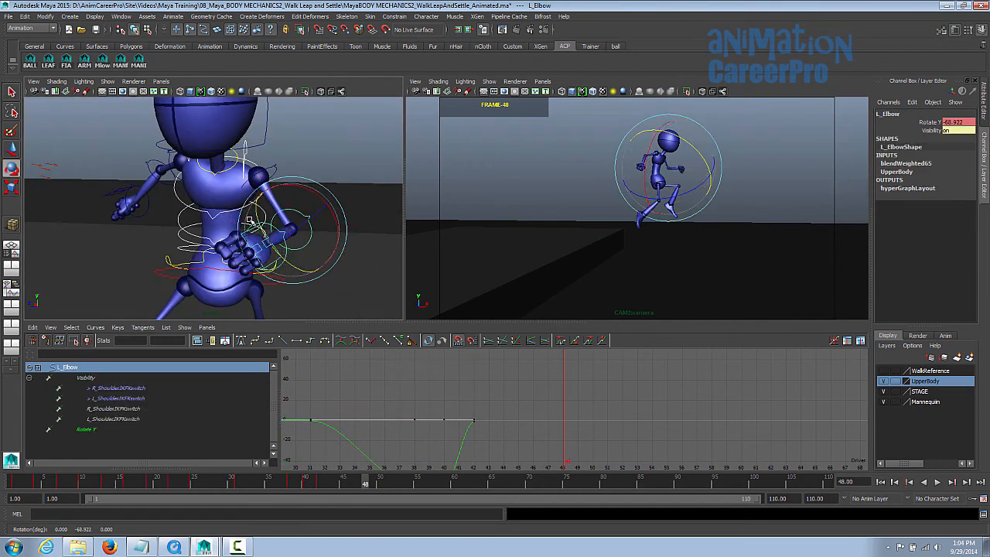
Rotate the left hand control and fine-tune L_Shoulder's rotation to finish the forward arm pose.
click(280, 251)
key(e)
drag(629, 209, 696, 221)
key(q)
click(281, 180)
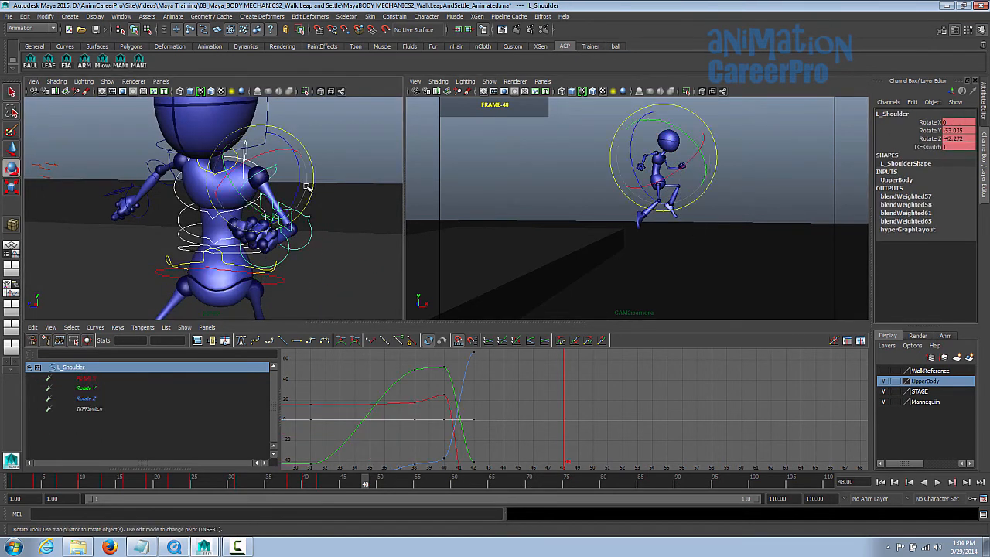
key(e)
drag(297, 189, 309, 167)
drag(701, 197, 706, 192)
Extend the right arm behind the body by rotating R_Shoulder to about -1.2, -34.3 and 42.1 on X, Y and Z.
key(q)
mouse_move(147, 220)
alt+mouse_down()
mouse_move(221, 209)
mouse_move(158, 226)
alt+mouse_up()
click(161, 184)
key(e)
key(q)
click(224, 179)
click(210, 169)
key(e)
drag(660, 203, 669, 188)
key(q)
Examine the mid-air pose's line of action from the side and in the full-size camera view.
alt+right_drag(391, 264, 360, 259)
alt+drag(359, 259, 306, 257)
alt+right_drag(306, 257, 257, 246)
alt+middle_drag(255, 238, 266, 223)
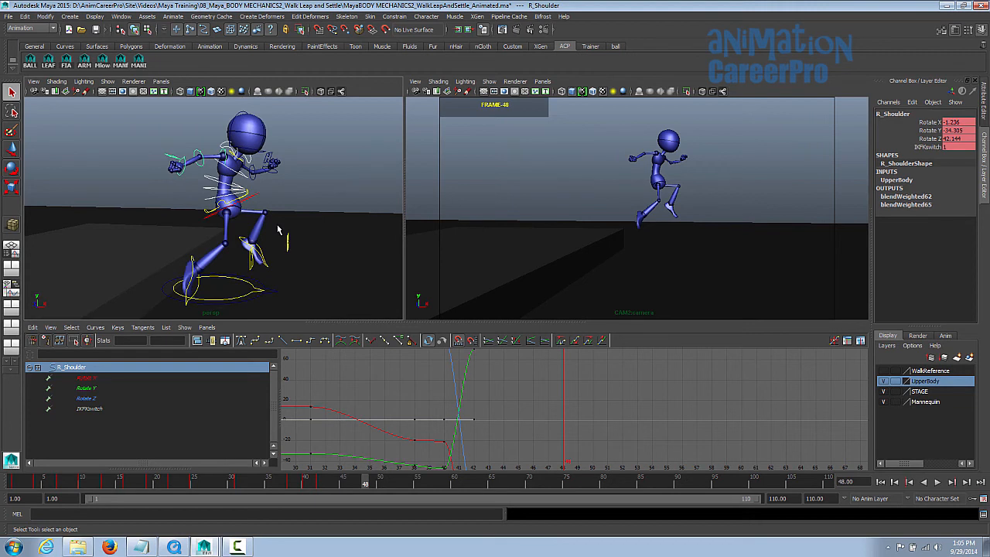
key(space)
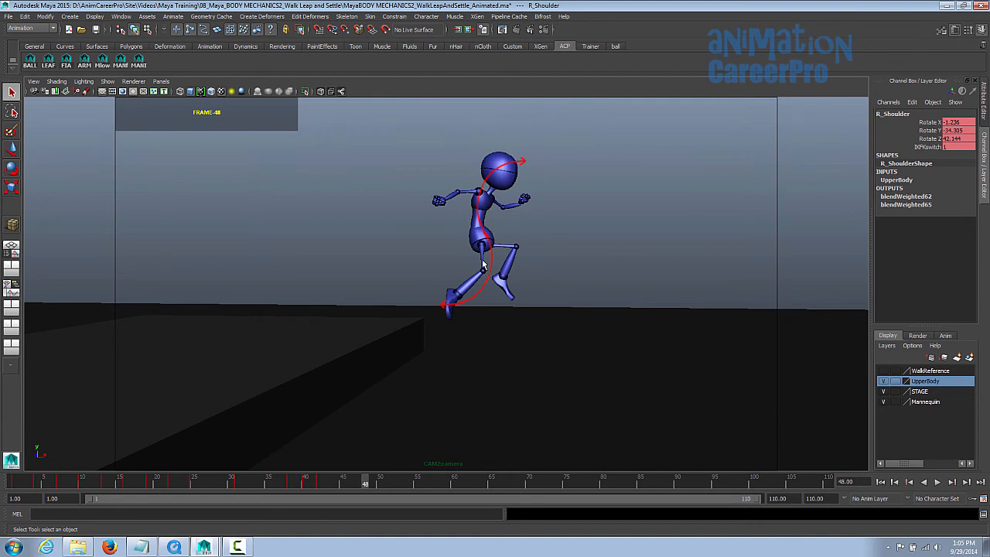
click(443, 198)
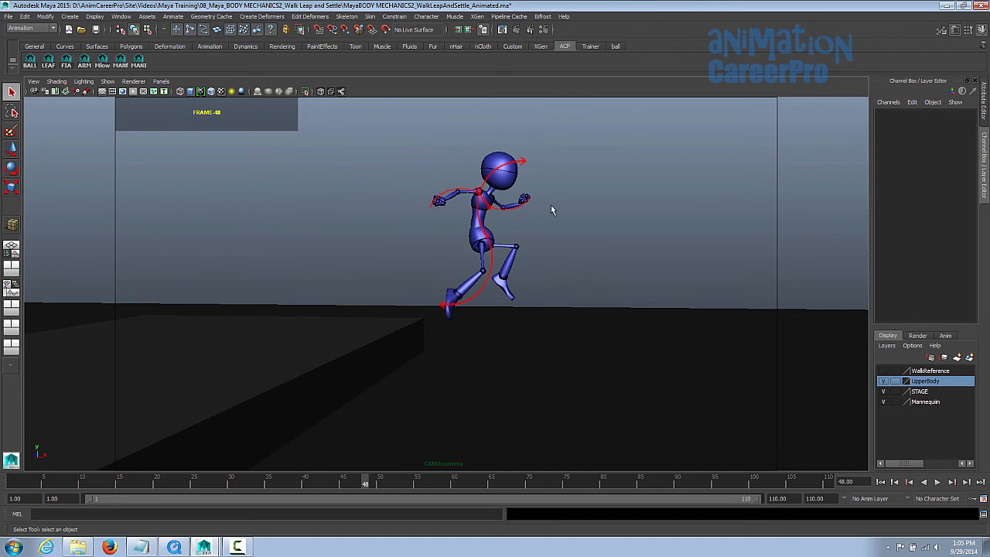
key(space)
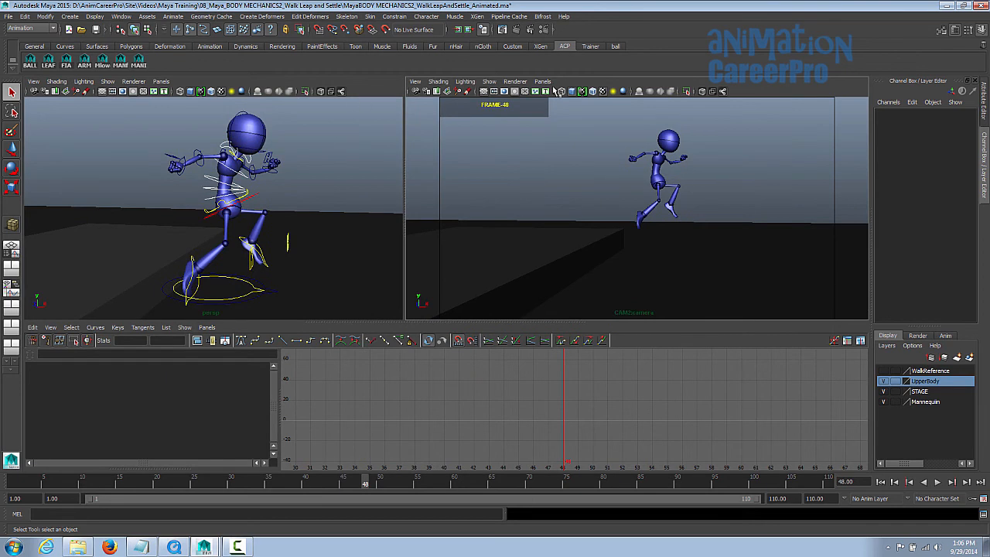
Key all of the mannequin's controls at frame 48 and play back the frames that follow.
click(126, 67)
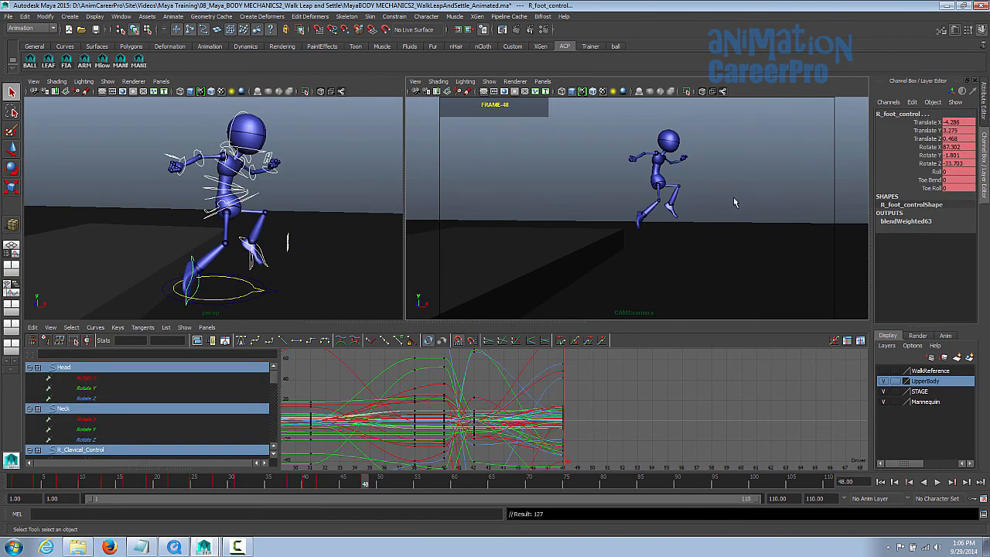
key(alt+period)
key(alt+period)
key(alt+period)
key(alt+period)
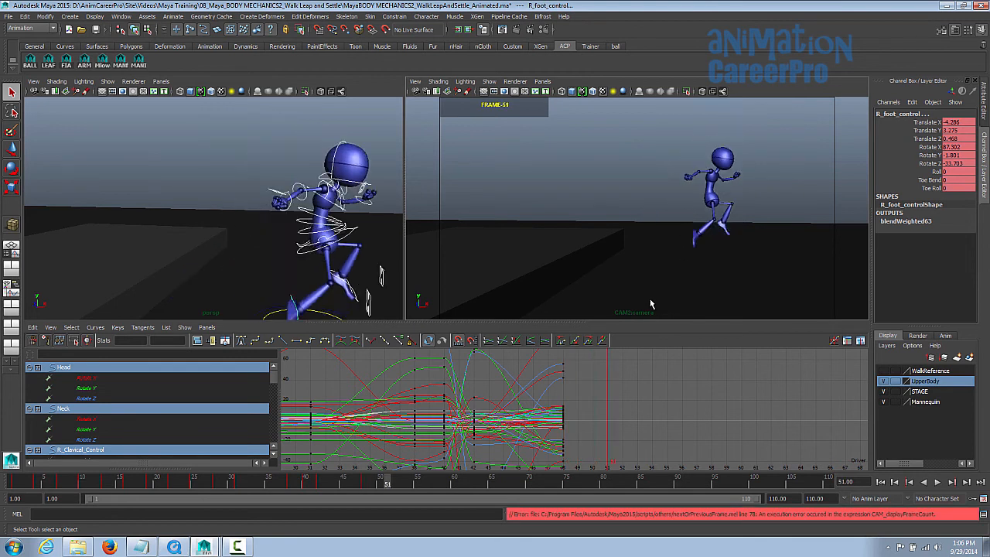
key(alt+v)
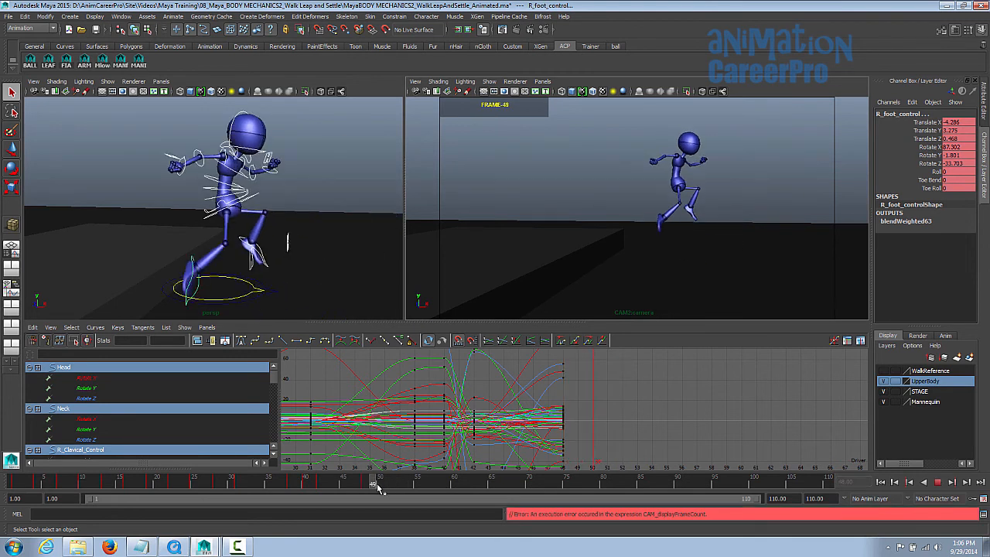
Copy the take-off pose of all controls from frame 42 and paste it at frame 54.
click(365, 486)
click(324, 483)
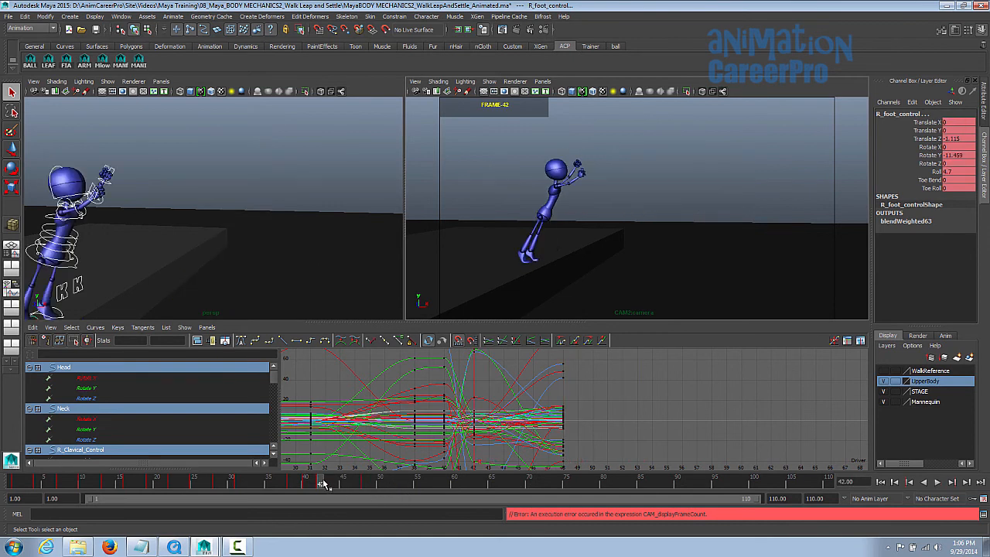
alt+drag(309, 232, 282, 242)
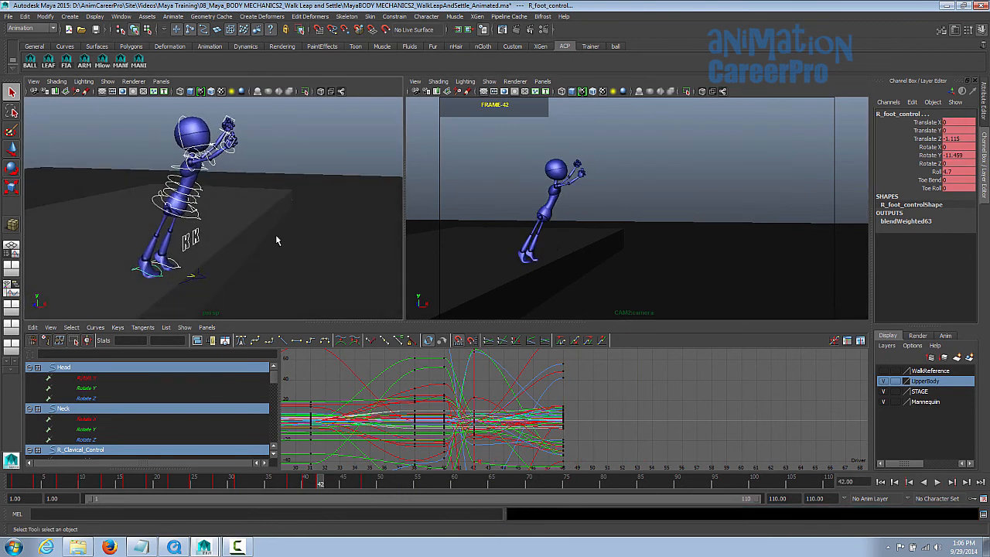
right_click(320, 481)
click(381, 345)
drag(365, 481, 410, 482)
right_click(411, 483)
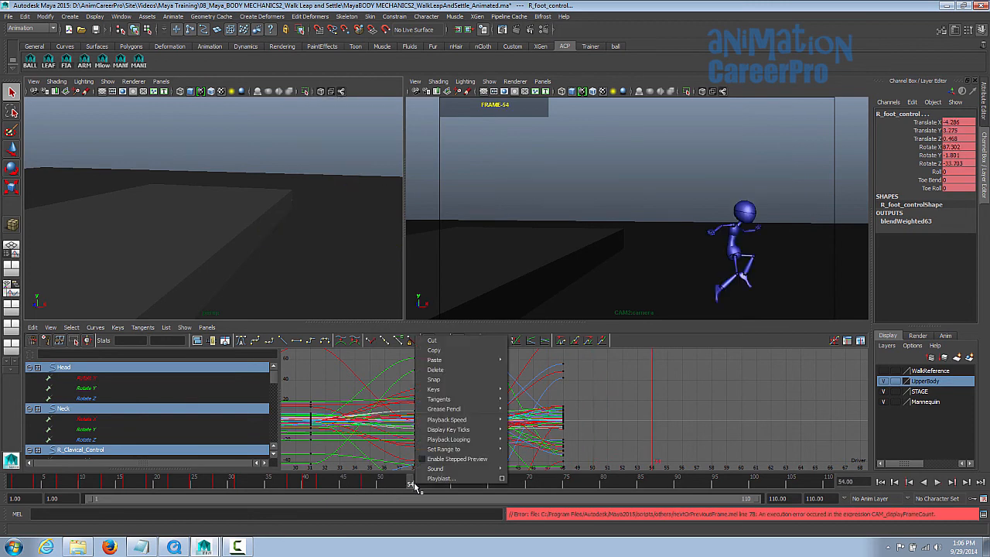
click(521, 367)
Tilt the landing pose backward at frame 54 by changing Root_control's Rotate X to about -13.4.
alt+right_drag(337, 249, 317, 252)
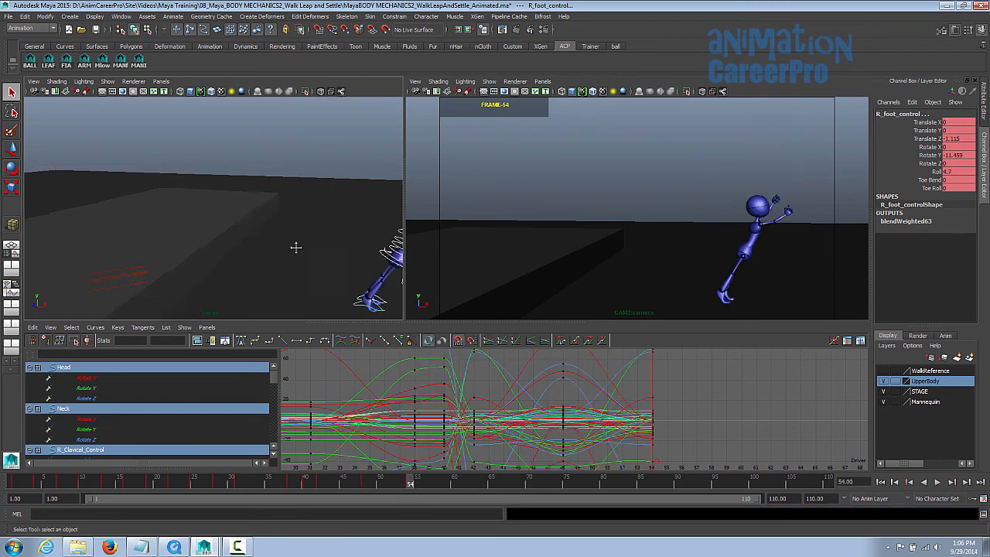
alt+middle_drag(317, 251, 238, 241)
alt+drag(308, 256, 289, 264)
alt+drag(289, 263, 282, 265)
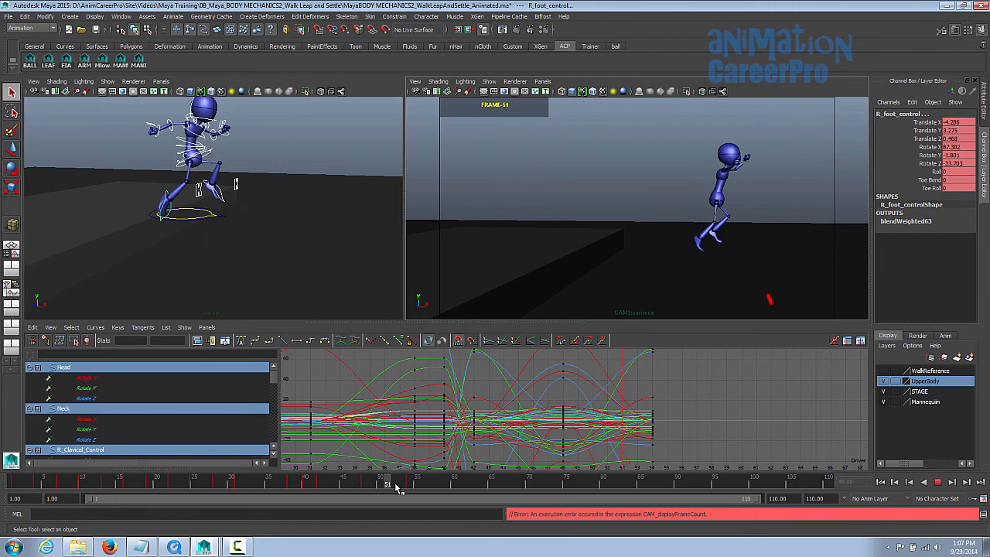
drag(393, 486, 412, 487)
click(927, 147)
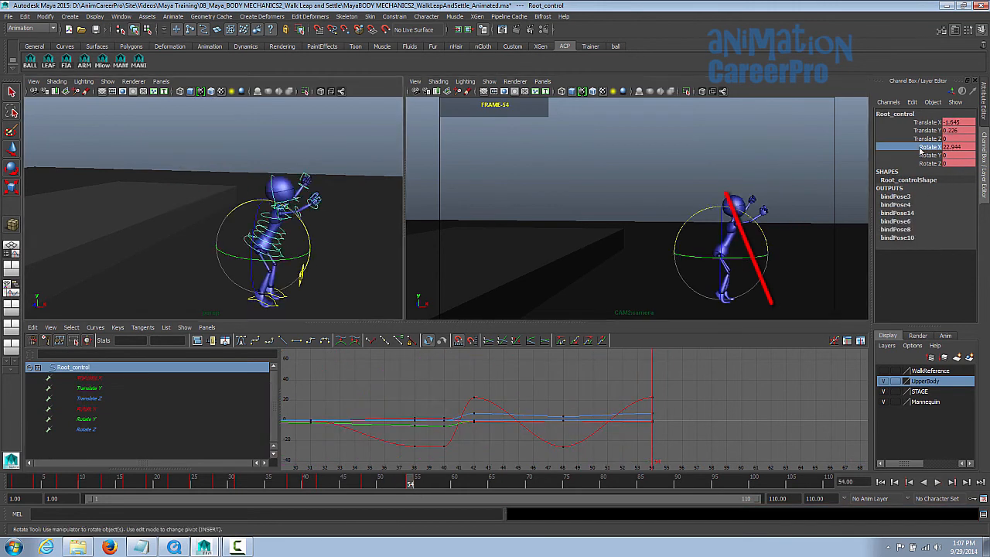
middle_drag(773, 202, 745, 216)
Move Root_control up and back over the legs in the landing pose, undoing the last adjustment.
key(e)
key(w)
drag(745, 216, 711, 201)
drag(765, 241, 732, 250)
key(e)
key(q)
alt+drag(331, 241, 332, 241)
key(ctrl+z)
Rotate the spine controls to curve the torso and tilt Neck forward to about 21 on Rotate X.
scroll(283, 211, up, 5)
alt+drag(283, 212, 326, 194)
click(326, 227)
shift+click(325, 214)
key(e)
click(317, 195)
drag(309, 148, 317, 164)
click(232, 130)
drag(727, 167, 750, 187)
Shift Root_control sideways to about 0.3 on Translate X to center the hips over the feet.
key(q)
click(264, 176)
key(e)
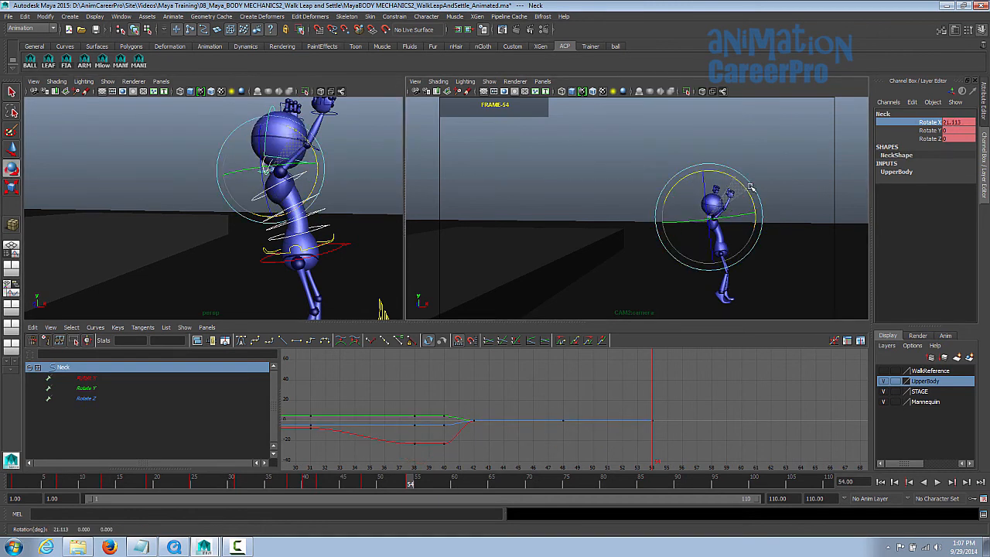
drag(203, 225, 193, 225)
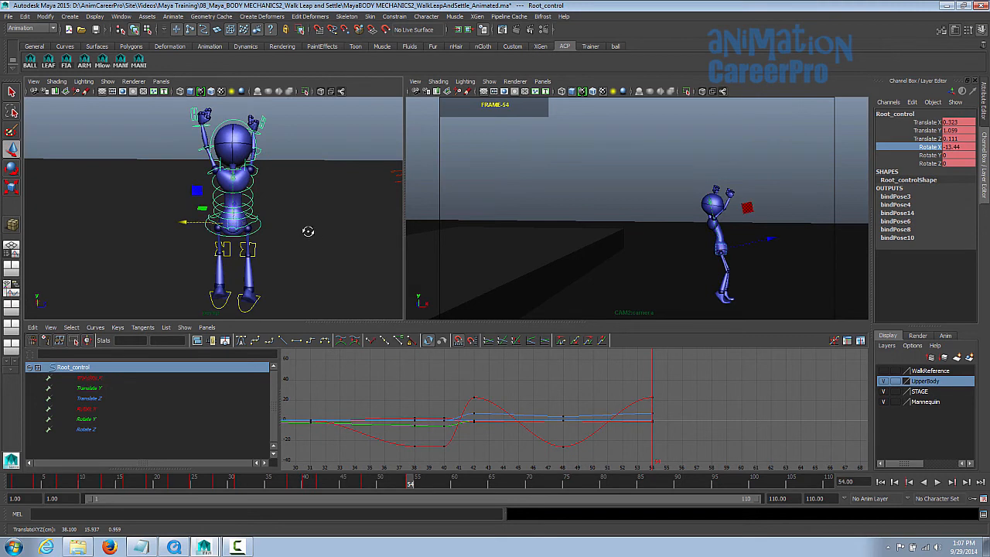
alt+drag(306, 230, 220, 125)
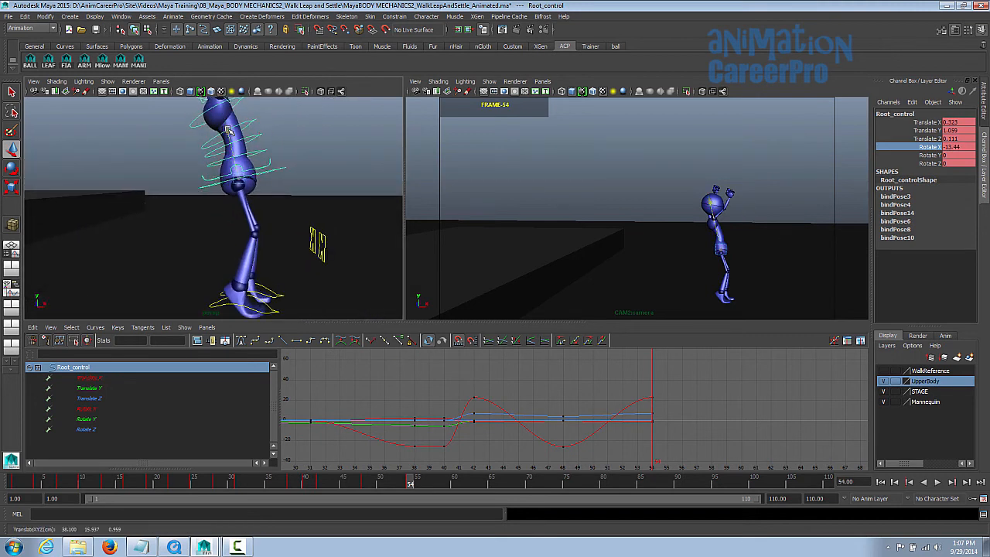
Offset R_Clavical_Control to about 1.4 on Translate Y and 1.5 on Translate Z, and rotate R_Shoulder to carry the raised arm back.
click(203, 179)
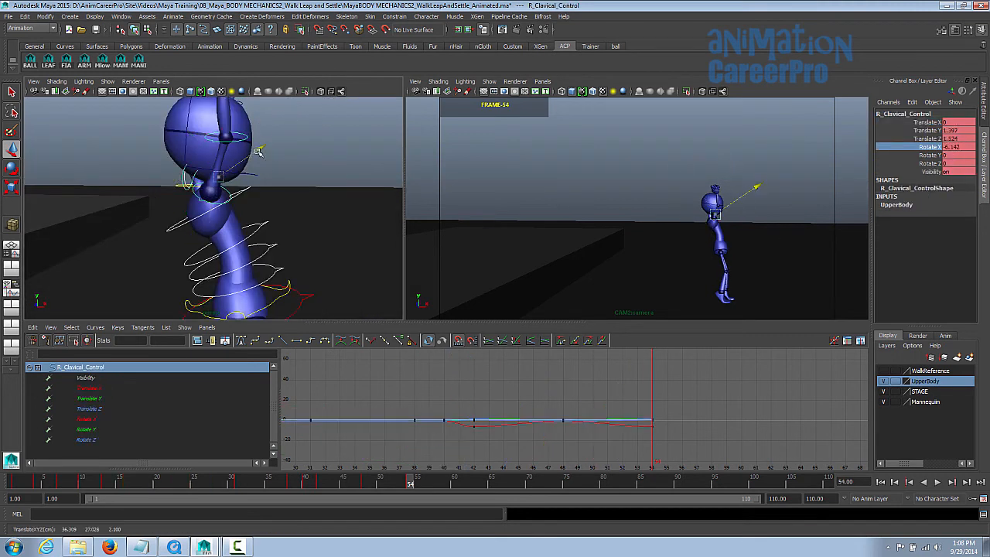
drag(179, 126, 175, 120)
key(e)
click(186, 200)
drag(743, 177, 722, 179)
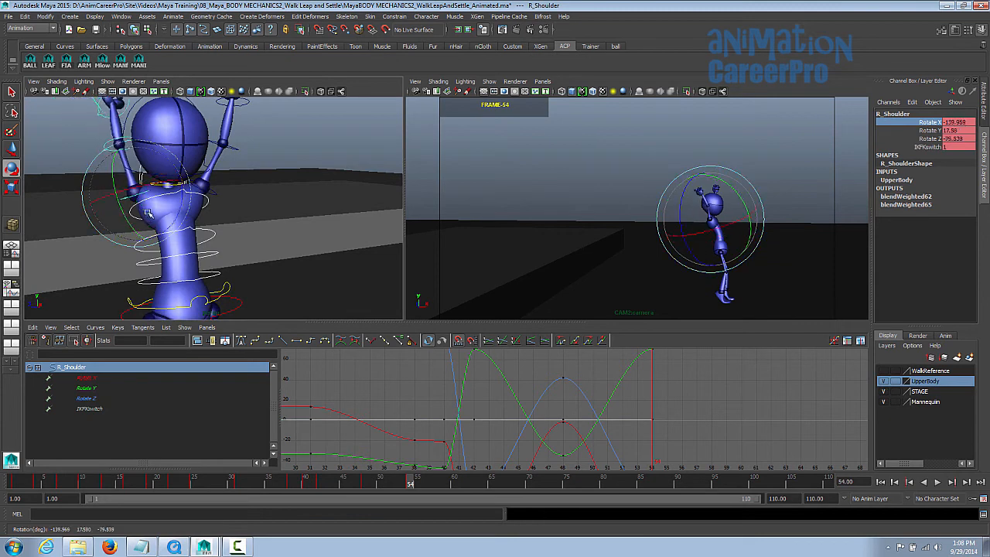
Adjust the left clavicle, arm and wrist controls so both hands trail above and behind the head.
key(q)
alt+drag(332, 207, 209, 217)
click(218, 224)
key(w)
drag(171, 202, 181, 207)
key(q)
click(249, 250)
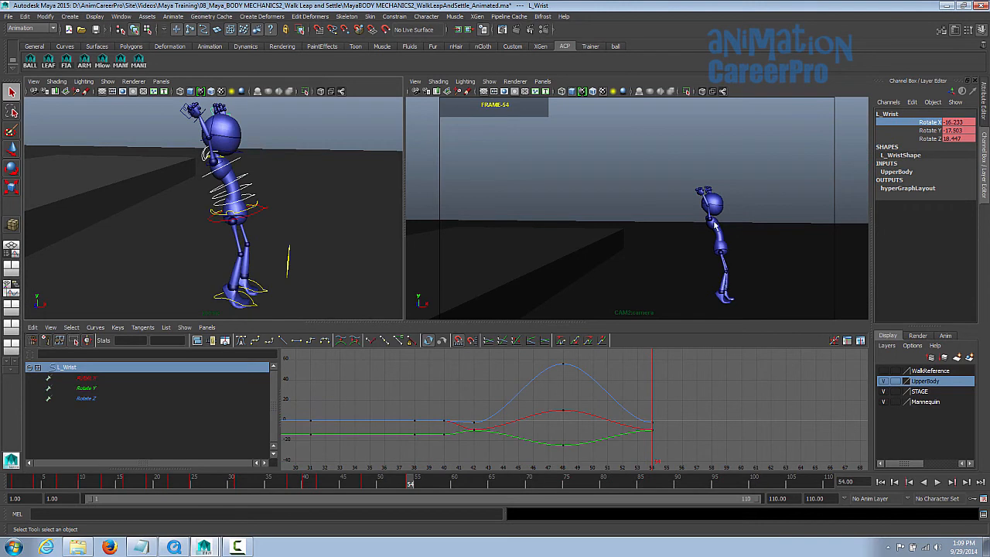
Raise Root_control to about 1.4 on Translate Y and 0.4 on Translate Z to straighten the legs for landing.
click(803, 135)
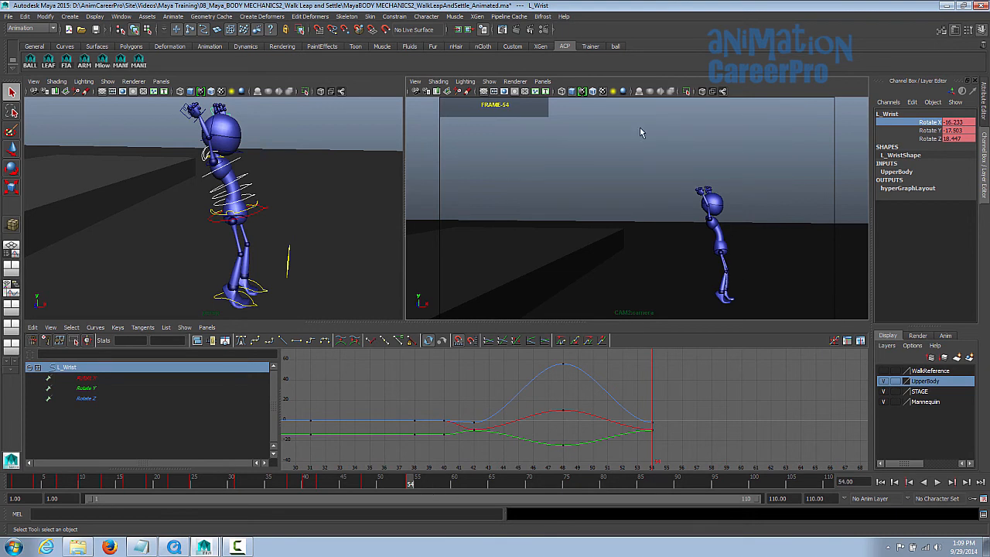
click(675, 294)
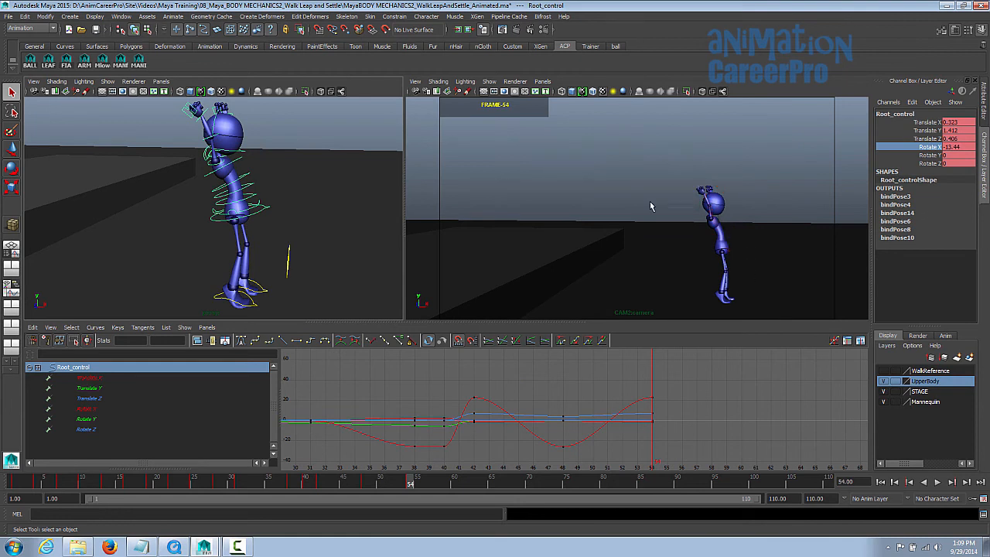
alt+drag(385, 259, 334, 246)
Key all of the mannequin's controls at frame 54, play back the leap and clear the selection.
click(121, 63)
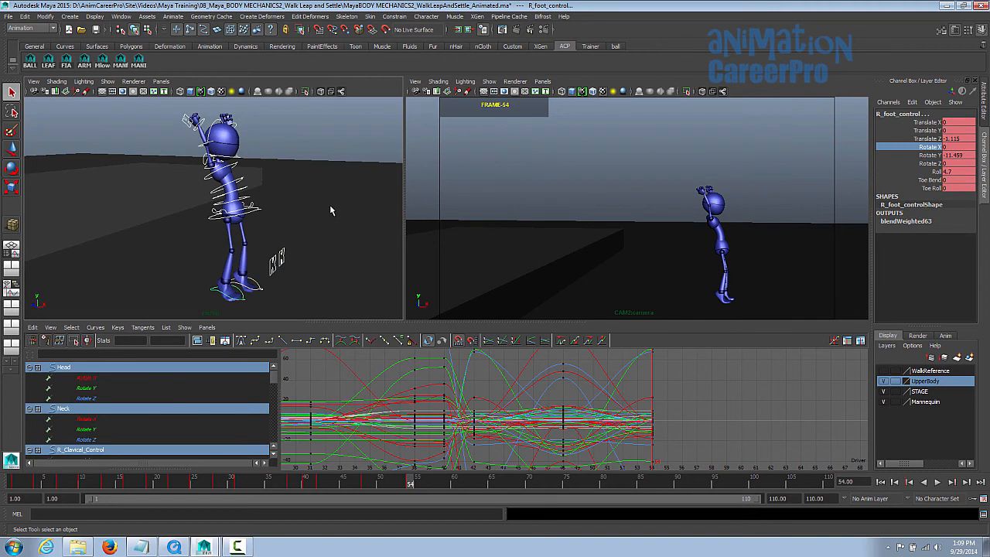
drag(323, 485, 418, 485)
key(alt+v)
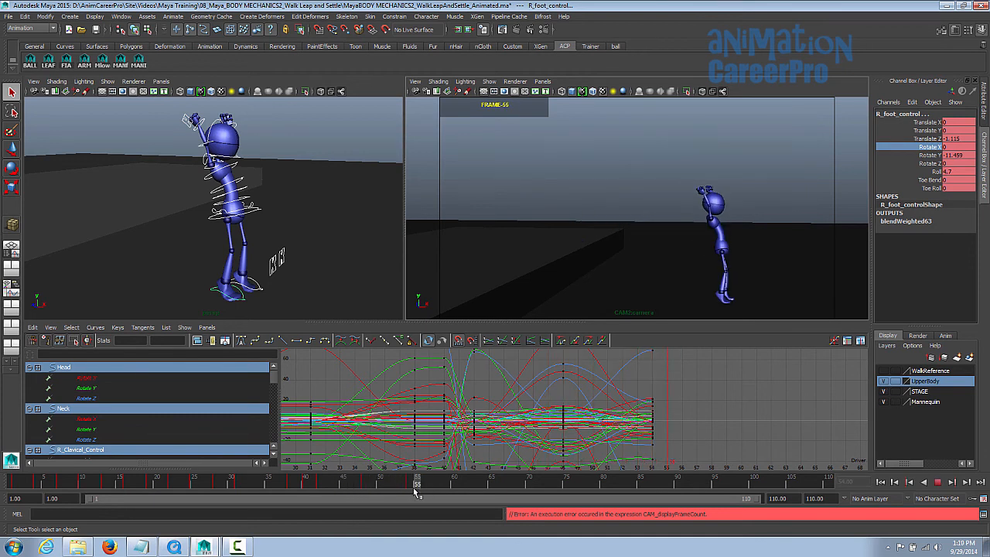
click(763, 98)
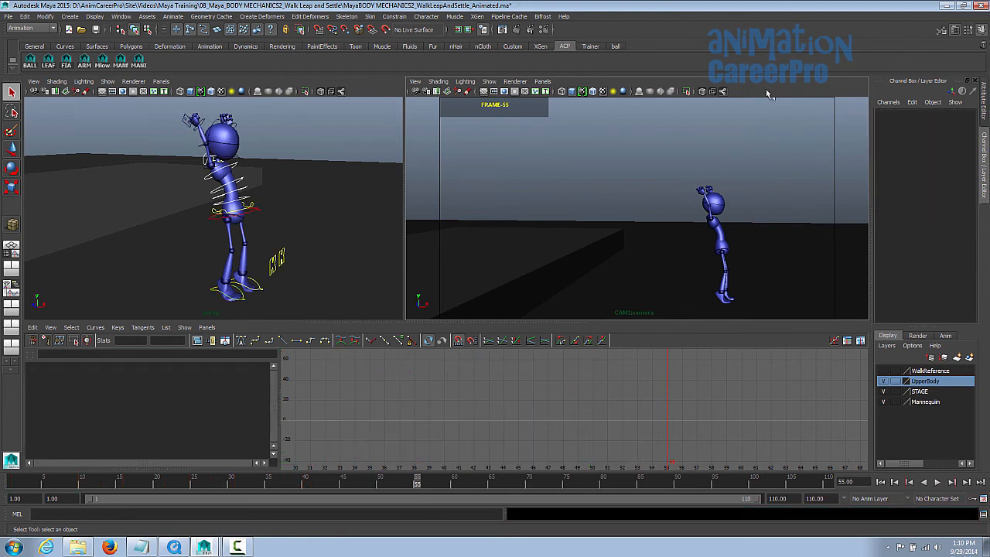
Reselect all mannequin controls, enlarge the viewports and advance two frames from frame 54 to 56.
click(122, 62)
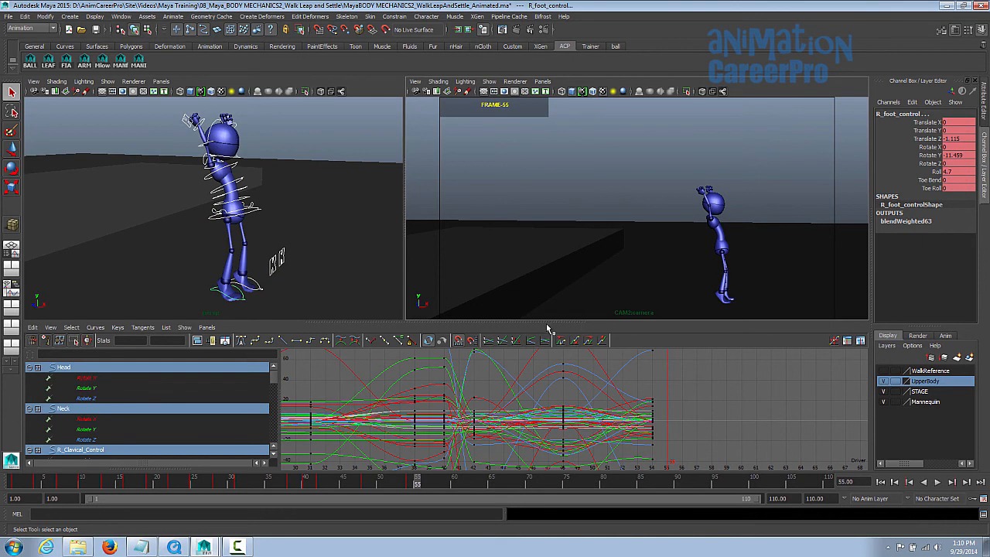
drag(548, 321, 550, 342)
click(410, 481)
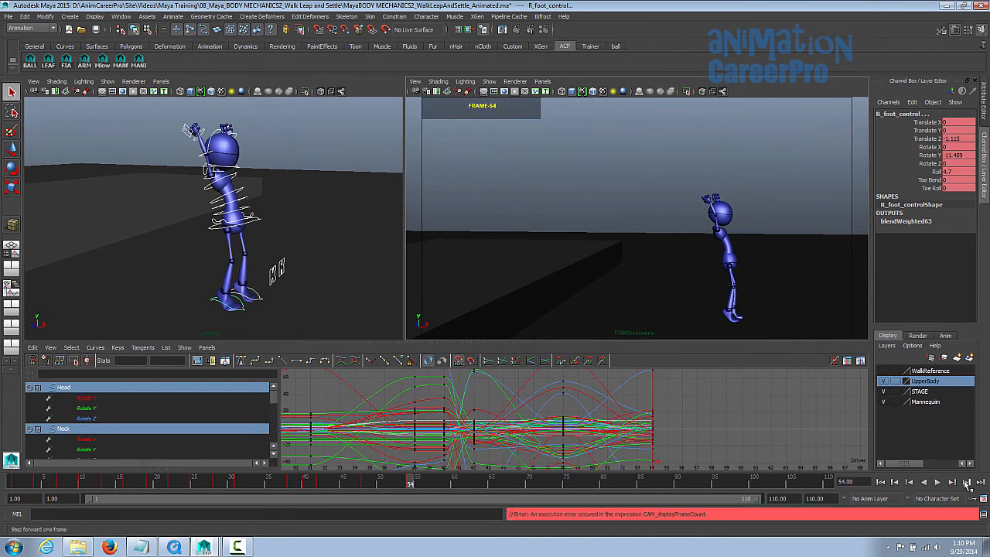
click(966, 482)
click(967, 482)
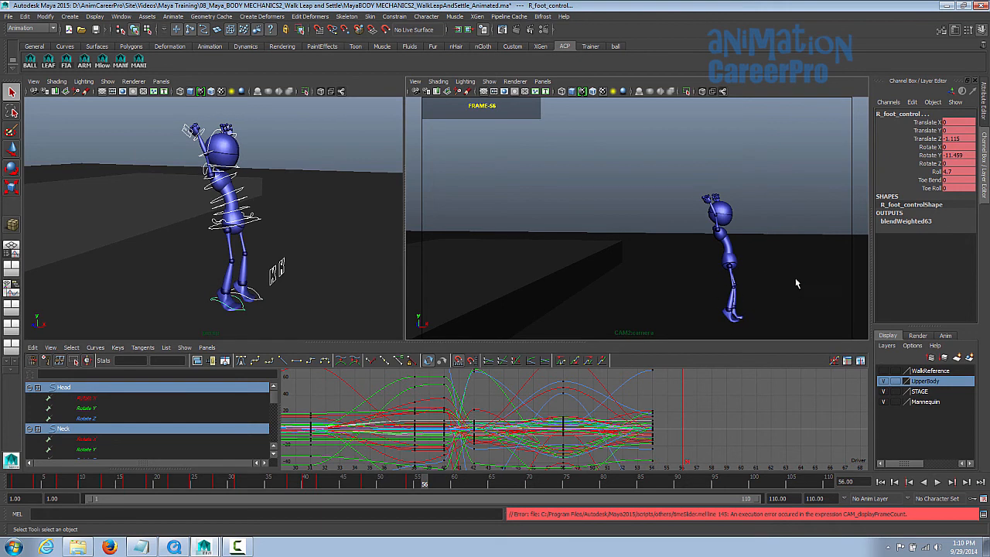
Copy the crouch pose of all controls from frame 40, paste it at frame 56 and scrub the landing up to frame 58.
click(307, 483)
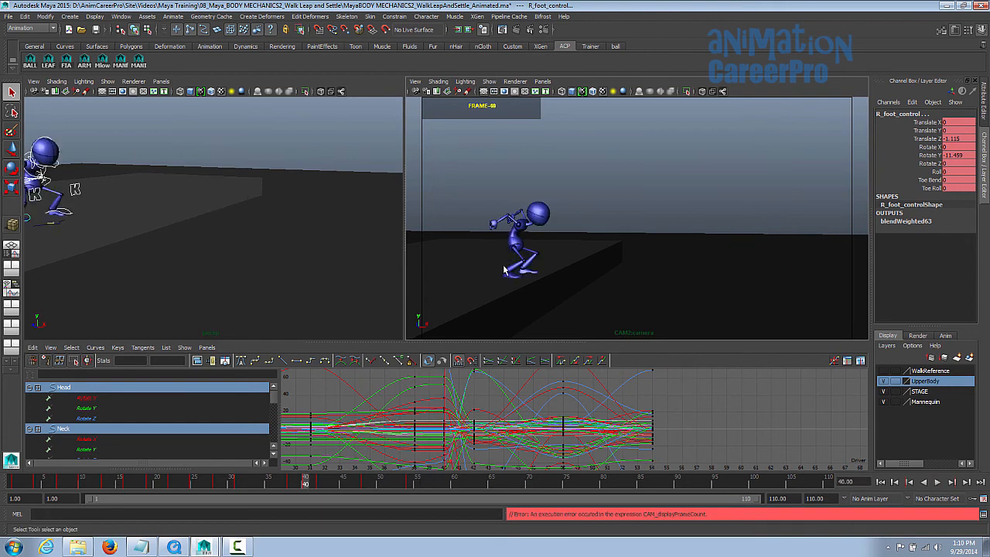
alt+middle_drag(283, 289, 374, 293)
alt+drag(295, 276, 335, 276)
alt+middle_drag(325, 277, 375, 283)
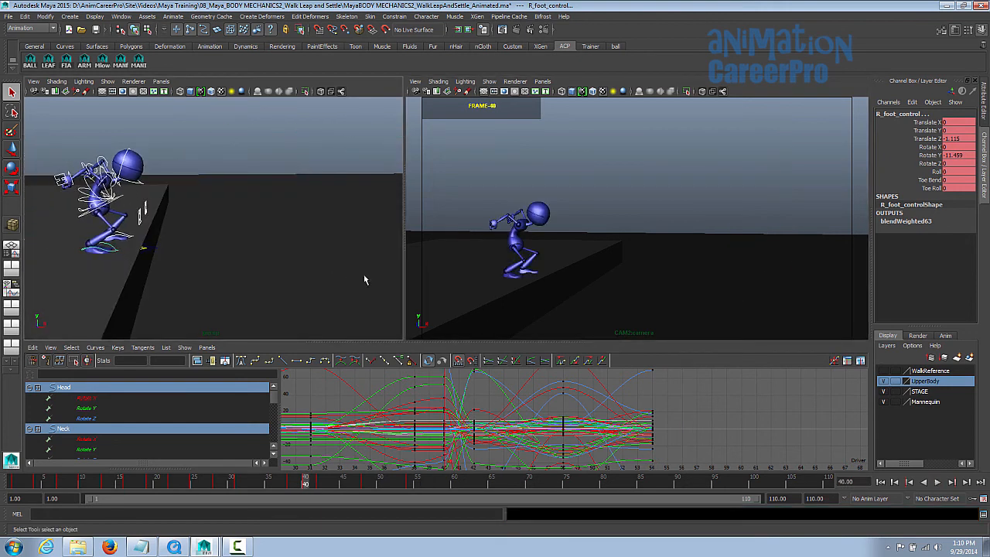
click(123, 60)
right_click(307, 483)
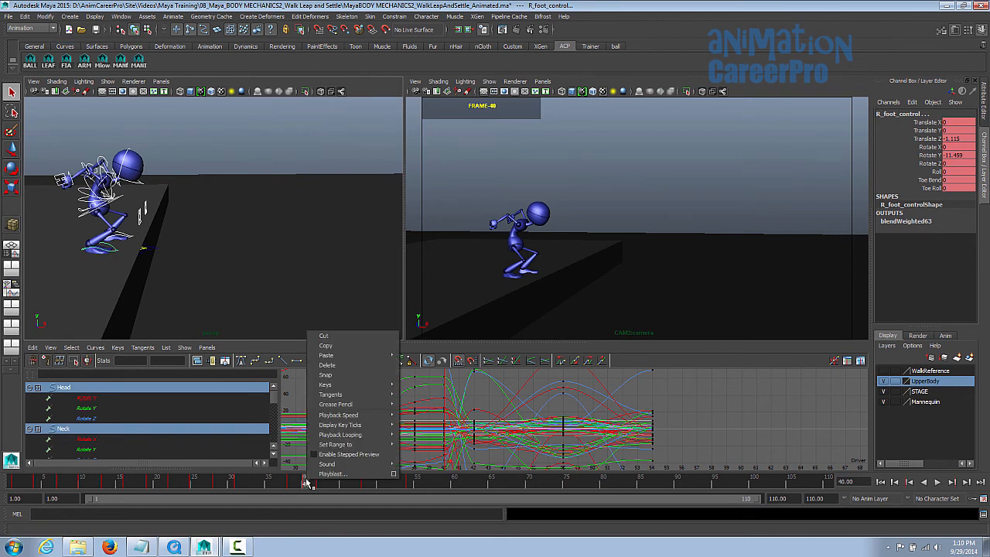
click(352, 346)
drag(405, 482, 430, 487)
right_click(430, 487)
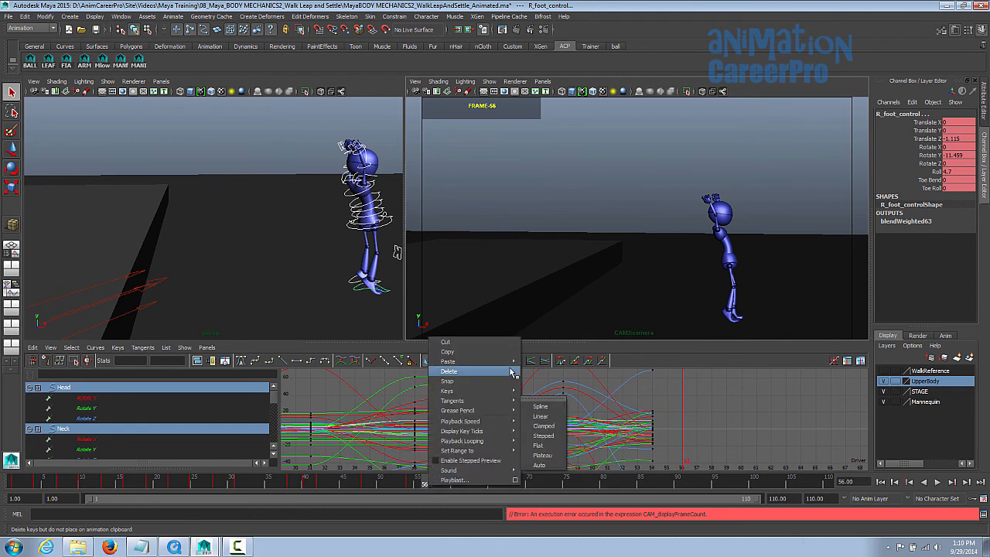
click(533, 364)
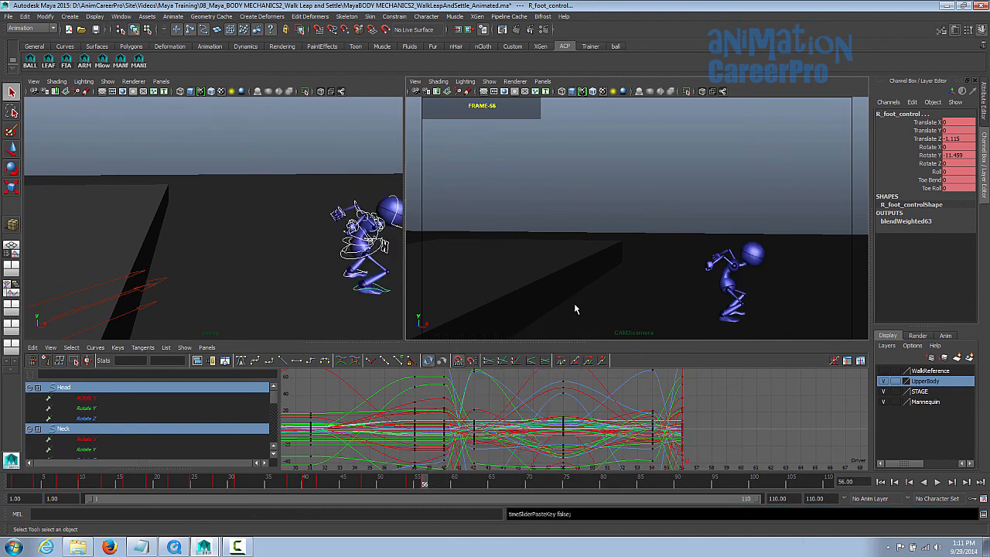
drag(401, 482, 439, 484)
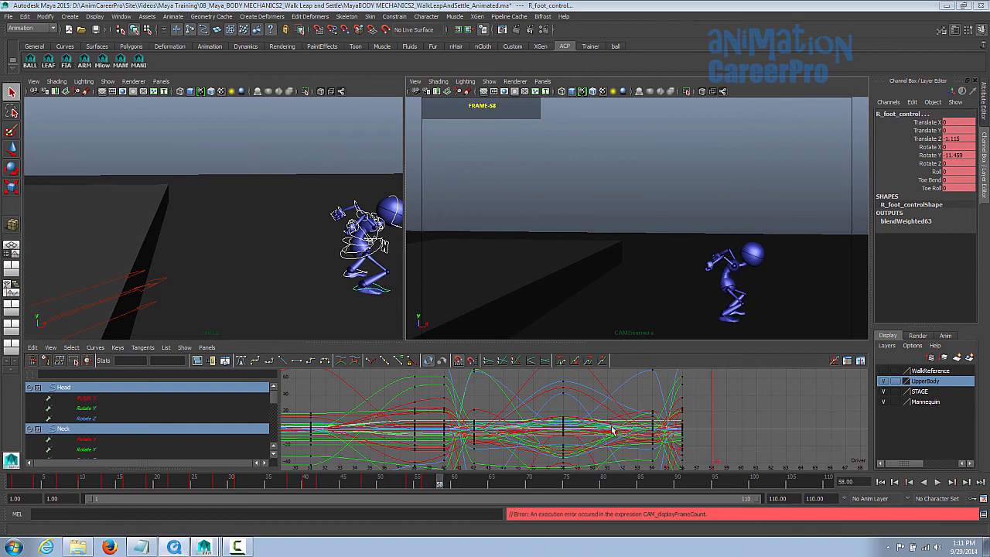
Select the Mann_POS control and isolate its Rotate Y curve in the graph editor.
alt+middle_drag(286, 252, 271, 248)
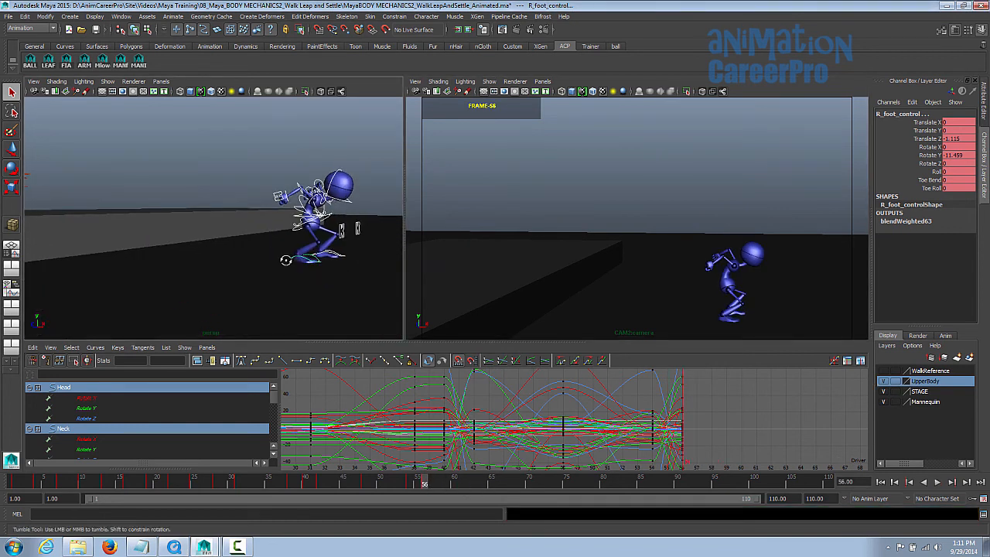
alt+drag(285, 260, 285, 265)
key(4)
click(352, 281)
key(5)
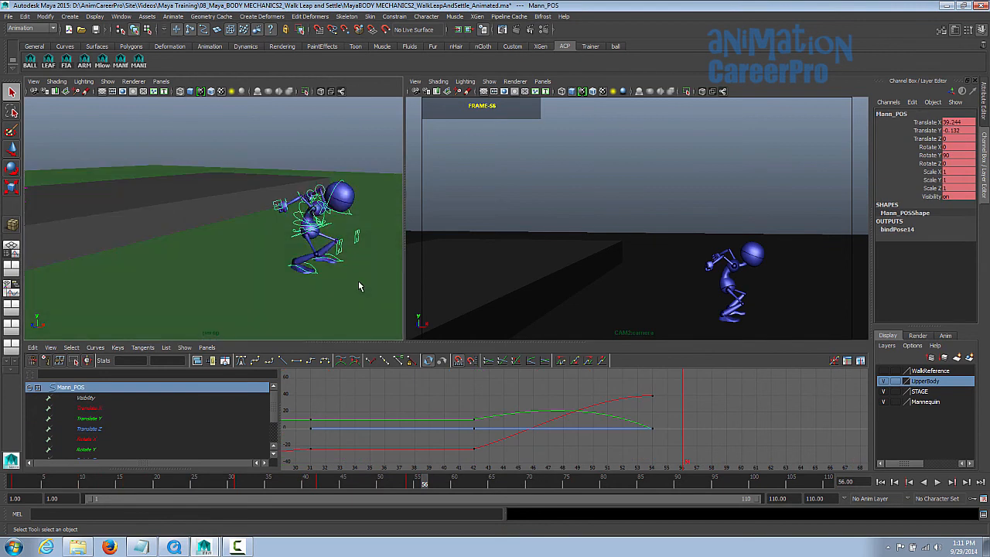
click(153, 449)
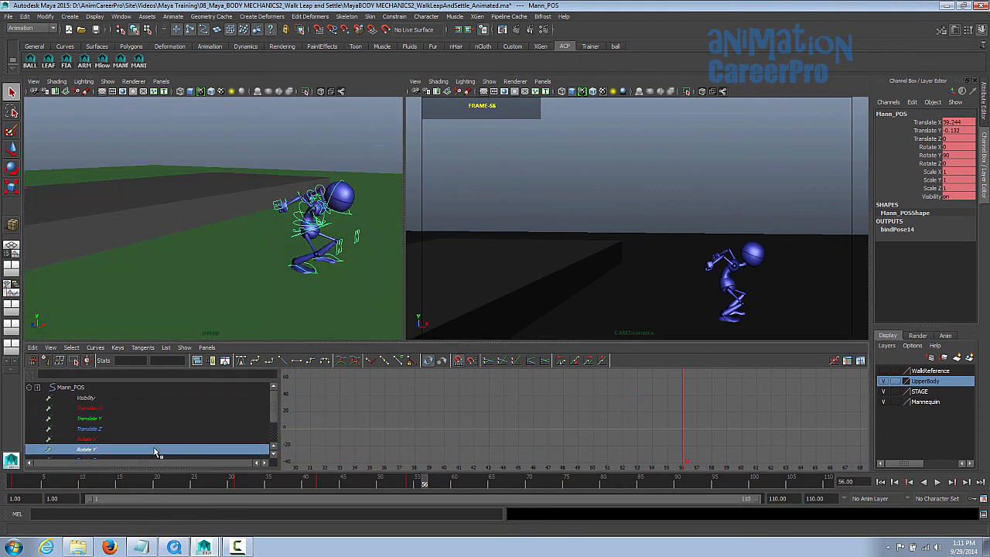
key(f)
alt+middle_drag(709, 438, 733, 442)
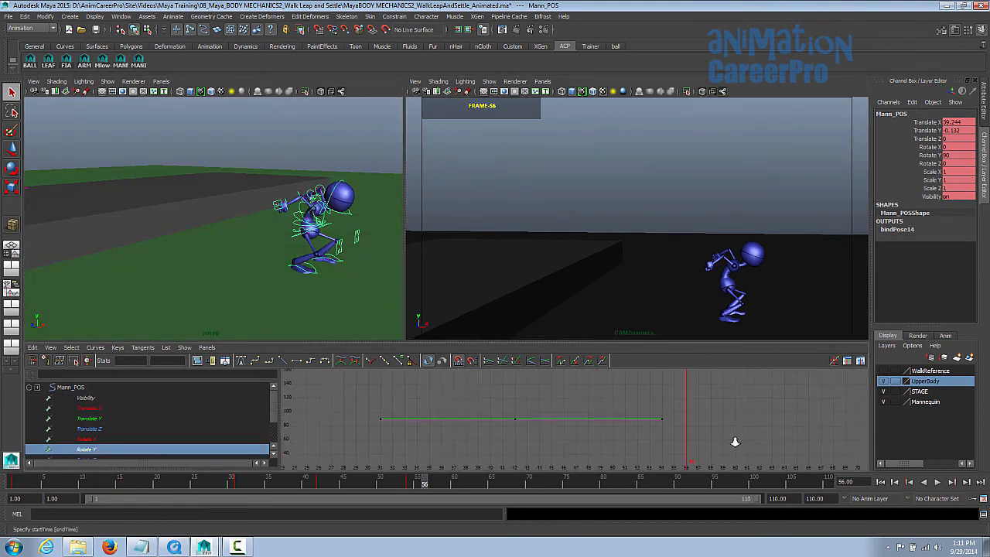
Lower Mann_POS's Rotate Y key at frame 54 to 72.5 so the whole mannequin turns slightly on landing.
click(321, 482)
drag(322, 484, 412, 485)
drag(630, 408, 677, 446)
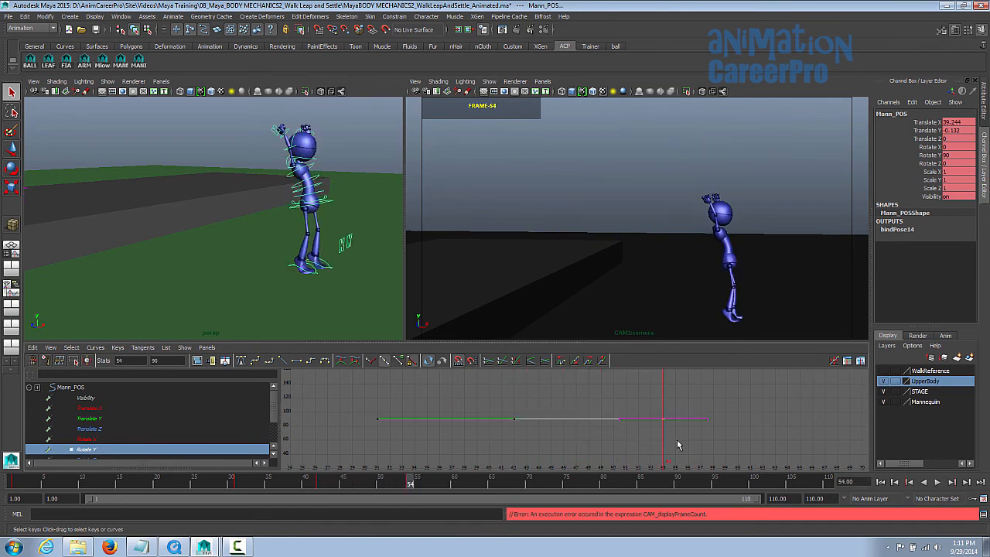
key(w)
middle_drag(688, 429, 693, 448)
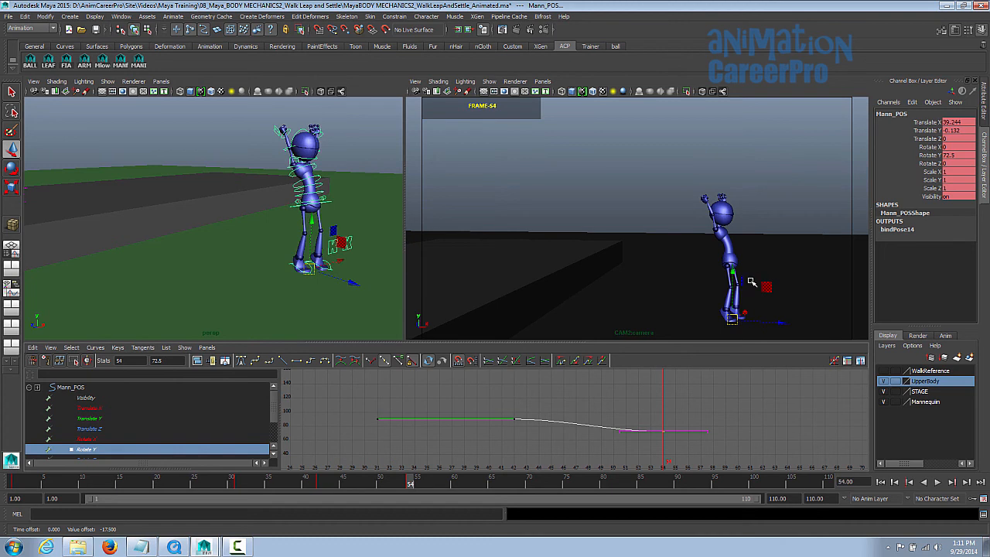
key(q)
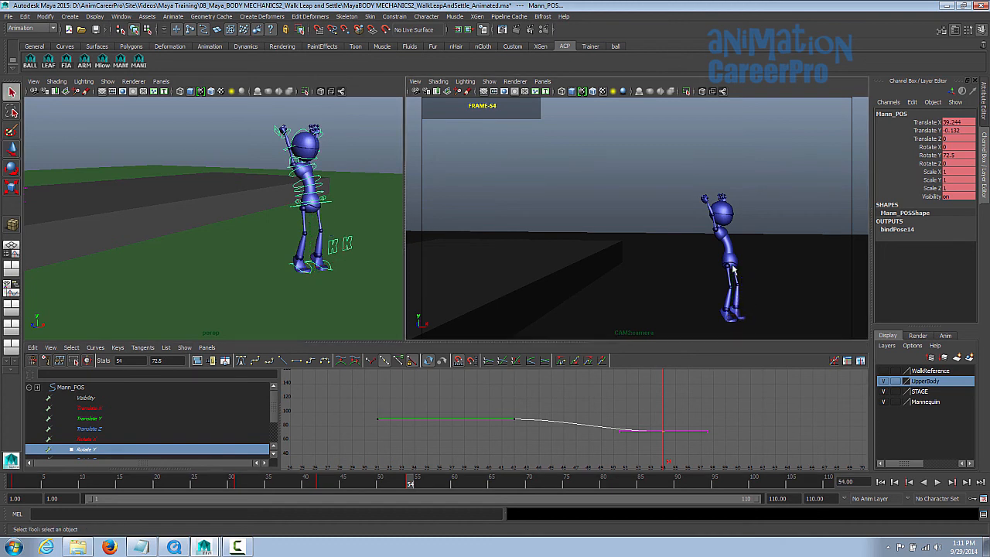
mouse_move(417, 484)
mouse_down()
mouse_move(430, 484)
mouse_move(371, 490)
mouse_move(433, 486)
mouse_move(410, 486)
mouse_up()
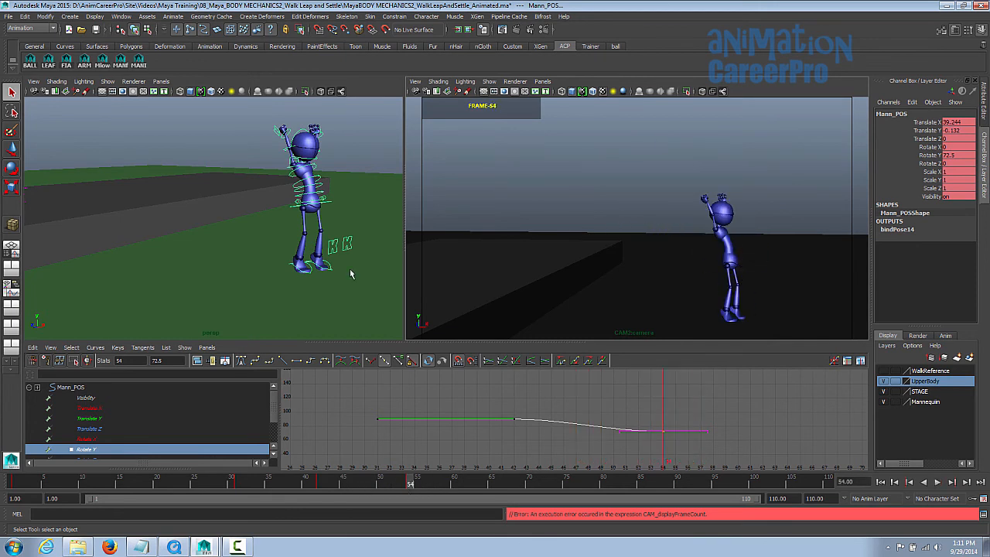
Select all mannequin controls, go to the crouch at frame 56 and begin rotating an arm out of its backward pose.
click(123, 67)
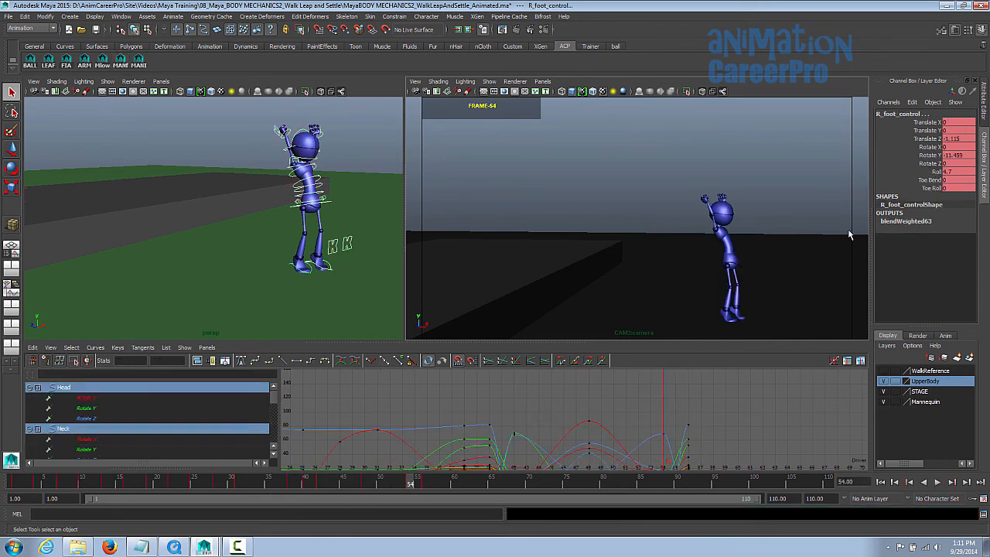
click(424, 486)
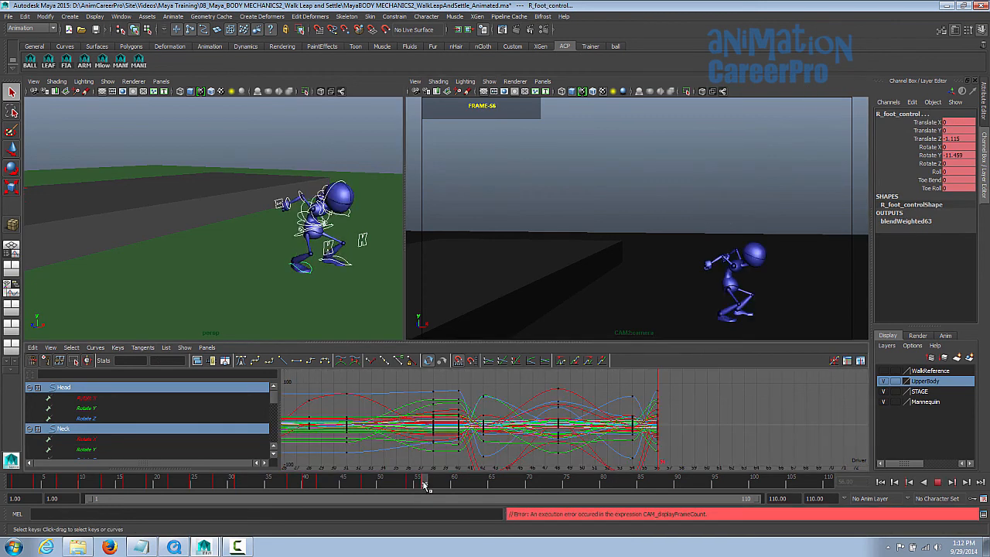
alt+right_drag(322, 224, 367, 224)
alt+middle_drag(391, 236, 303, 245)
alt+drag(302, 245, 255, 232)
click(277, 200)
key(e)
drag(790, 219, 780, 247)
key(q)
Rotate R_Shoulder at frame 56 to about -172.9, 80.1, -108.2 so the right arm swings in front of the body.
alt+drag(356, 193, 186, 224)
click(144, 188)
key(e)
key(q)
click(161, 186)
key(e)
alt+drag(155, 232, 240, 167)
key(q)
click(145, 185)
key(e)
drag(754, 270, 769, 287)
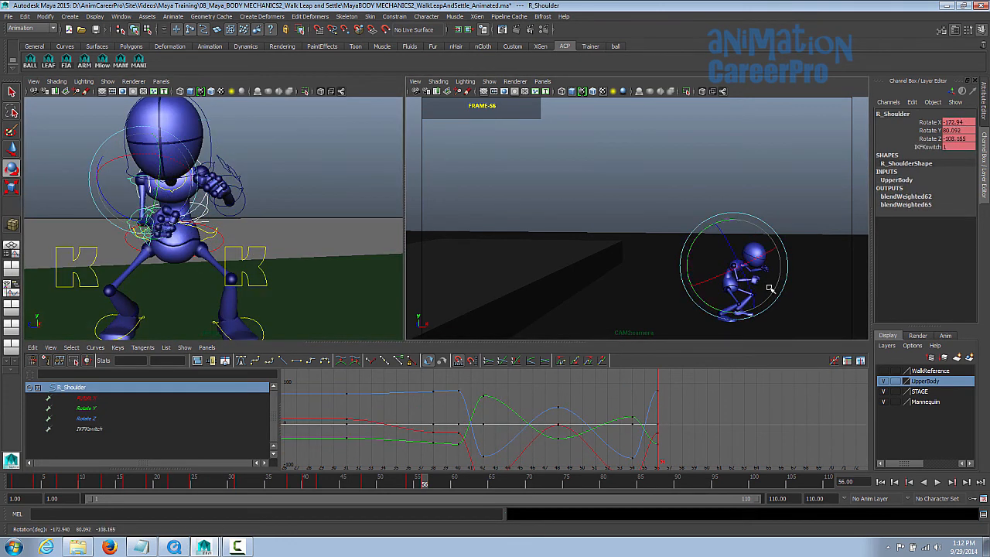
key(q)
Refine the arm rotation at frame 56 and move the clavicles, setting L_Clavical_Control to about 1.18 on Translate Y and 0.60 on Translate Z.
alt+drag(186, 240, 271, 263)
click(261, 155)
key(e)
drag(777, 260, 780, 269)
key(q)
alt+drag(298, 217, 316, 197)
click(253, 204)
key(w)
drag(269, 251, 266, 241)
drag(300, 191, 306, 189)
drag(270, 249, 269, 243)
alt+drag(356, 246, 251, 256)
alt+right_drag(251, 255, 288, 257)
key(q)
click(230, 191)
click(215, 175)
key(w)
drag(207, 253, 163, 219)
key(q)
Select all mannequin controls and key a copy of the frame 56 crouch pose at frame 60.
alt+drag(89, 204, 155, 212)
alt+right_drag(155, 212, 179, 154)
mouse_move(220, 189)
alt+mouse_down()
mouse_move(127, 201)
mouse_move(223, 196)
alt+mouse_up()
alt+middle_drag(226, 196, 217, 210)
alt+right_drag(219, 209, 287, 219)
alt+middle_drag(280, 213, 282, 206)
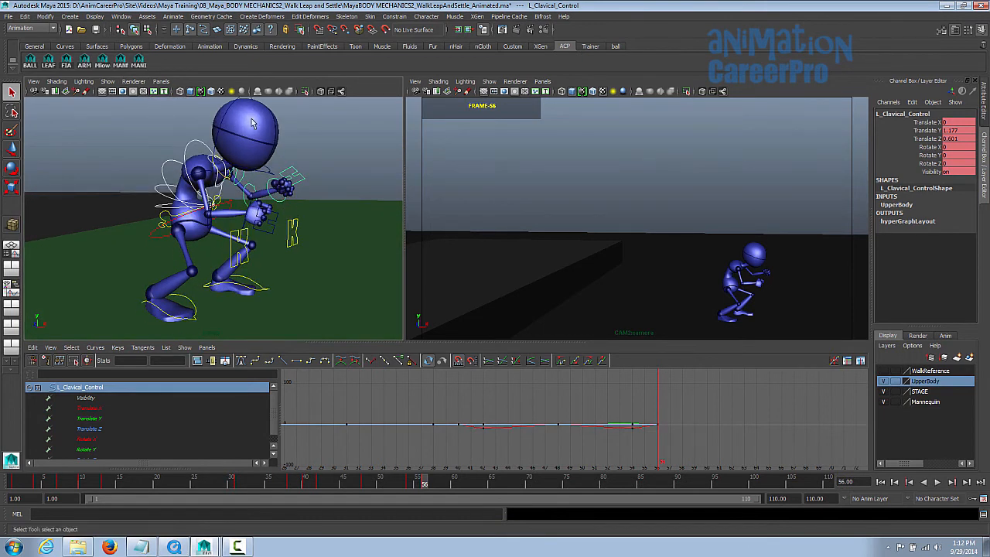
click(122, 60)
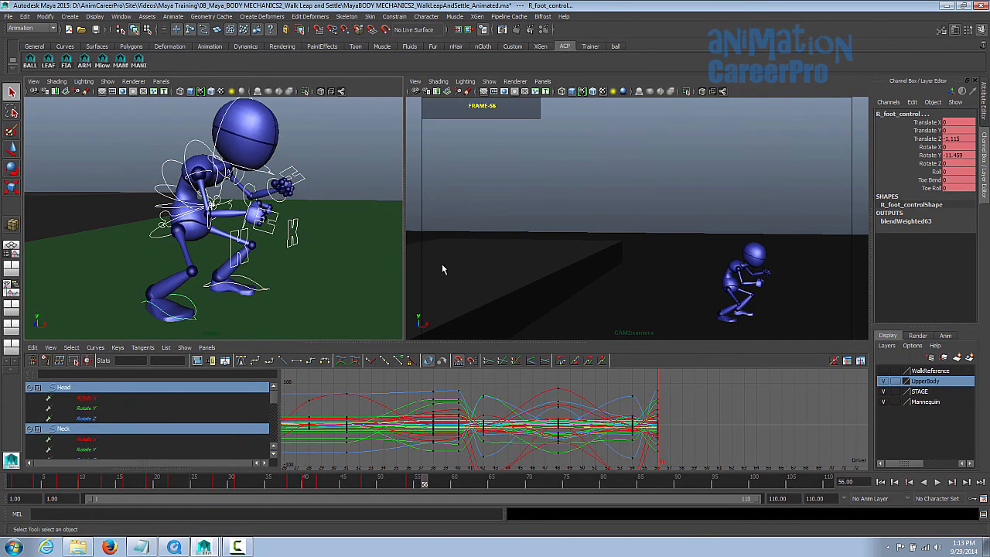
click(742, 283)
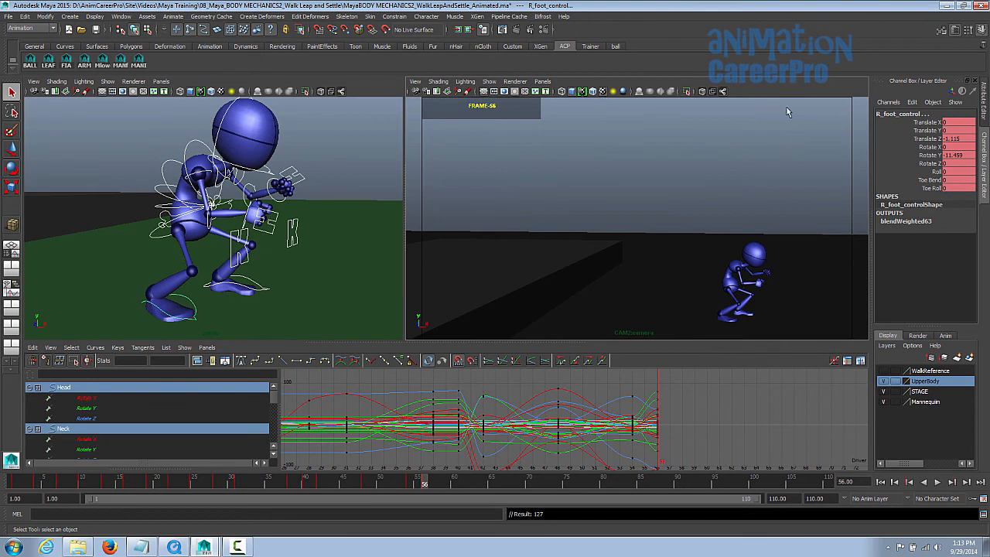
mouse_move(412, 476)
mouse_down()
mouse_move(379, 483)
mouse_move(437, 493)
mouse_move(288, 492)
mouse_move(426, 495)
mouse_move(424, 485)
mouse_move(456, 485)
mouse_up()
key(s)
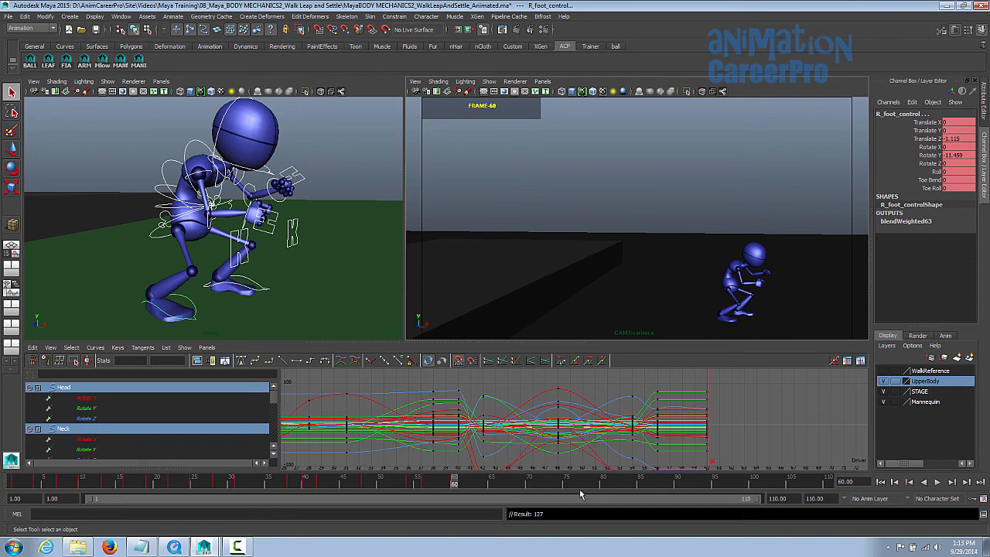
Lower Root_control at frame 60 to about -6.65 on Translate Y, shift it forward and rotate it to deepen the crouch.
alt+drag(247, 231, 144, 227)
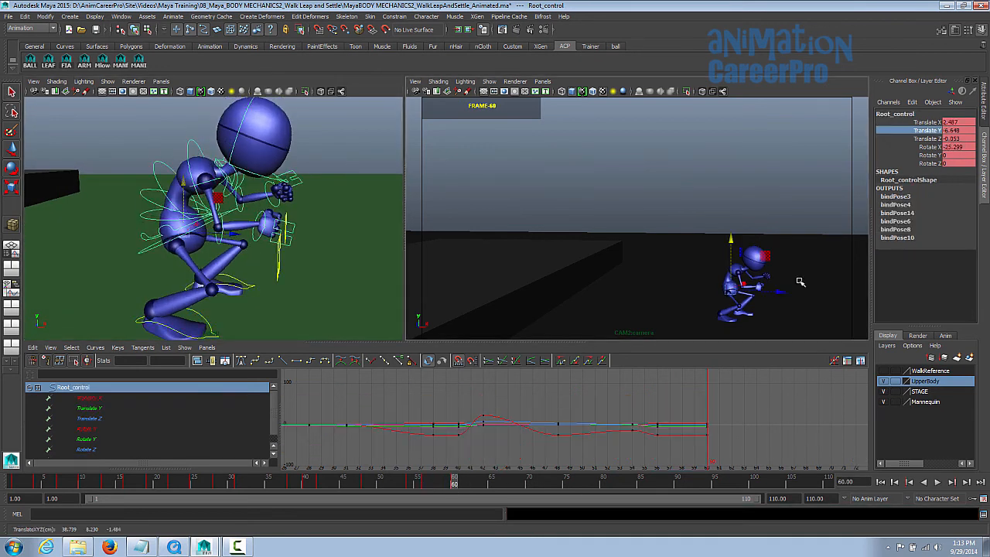
drag(781, 290, 776, 292)
key(e)
drag(761, 240, 767, 245)
key(q)
Rotate R_Shoulder at frame 60 to about 41.7 on Rotate Y and bend R_Elbow to about 84.2 on Rotate Y.
click(223, 186)
key(e)
drag(778, 291, 719, 272)
key(q)
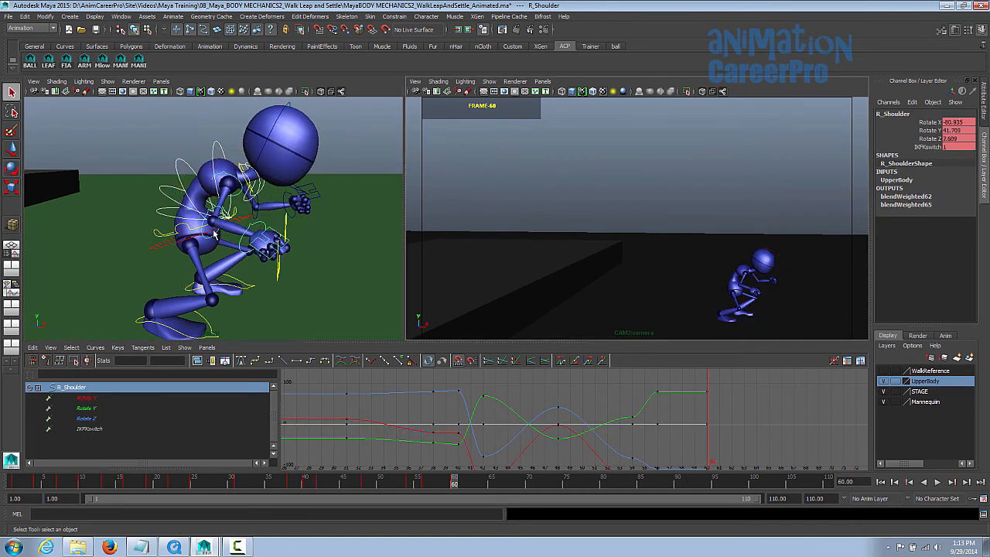
click(215, 240)
key(e)
drag(769, 299, 715, 289)
key(q)
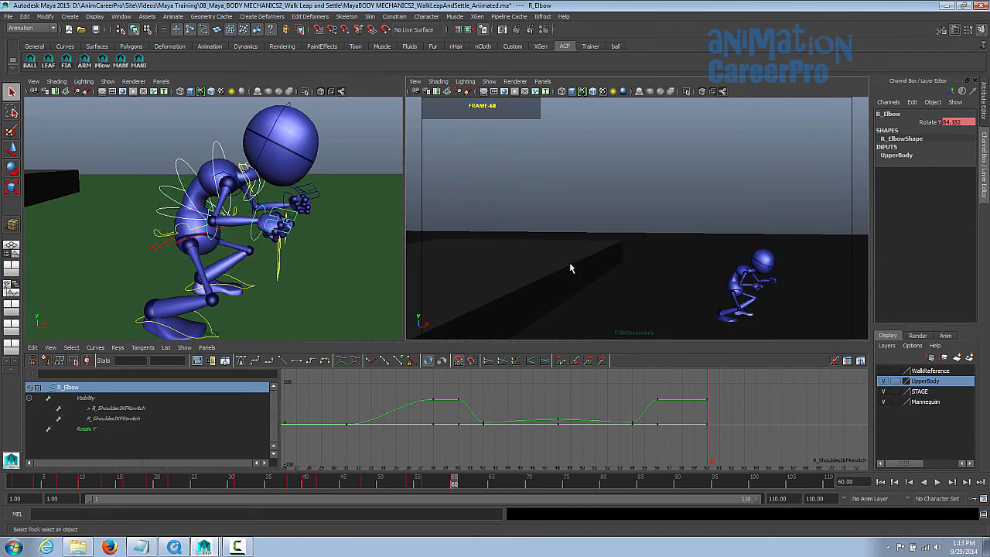
Rotate the remaining arm controls at frame 60 to bring both hands together in front of the chest.
alt+drag(303, 229, 387, 232)
click(767, 242)
key(e)
drag(781, 288, 788, 304)
key(q)
click(259, 218)
key(e)
key(q)
alt+drag(259, 221, 348, 233)
click(239, 198)
key(e)
key(q)
Tilt the Head control down at frame 60, with Rotate Y at about -11.6 and Rotate Z at 2.6.
click(231, 182)
key(e)
click(267, 143)
drag(790, 233, 780, 274)
key(q)
alt+drag(315, 224, 376, 223)
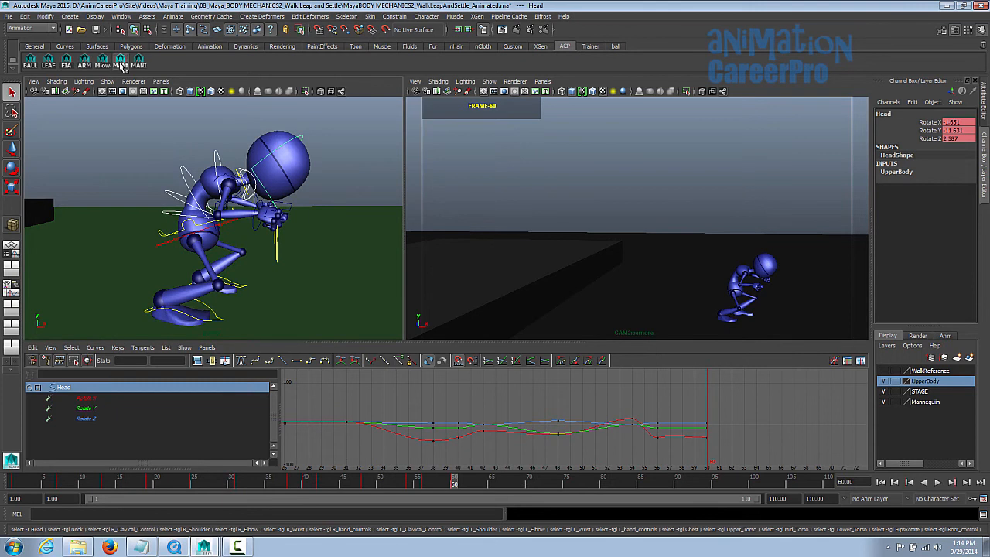
Select all mannequin controls and scrub the crouch from about frame 55 to 59 to check how it settles.
click(120, 62)
drag(415, 481, 448, 489)
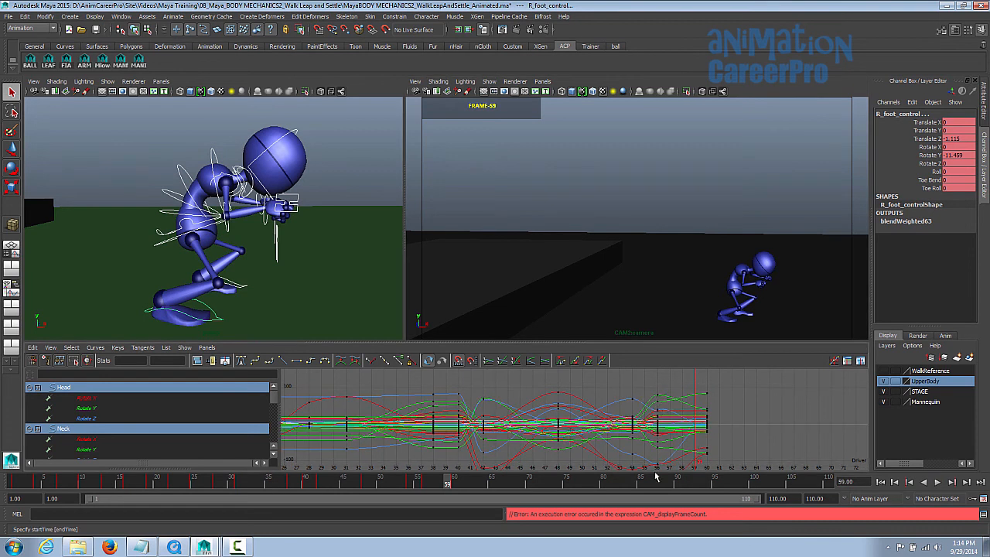
alt+middle_drag(688, 447, 680, 422)
Key all mannequin controls in the default standing pose at frame 69 and review the rise from frame 60.
drag(438, 481, 523, 485)
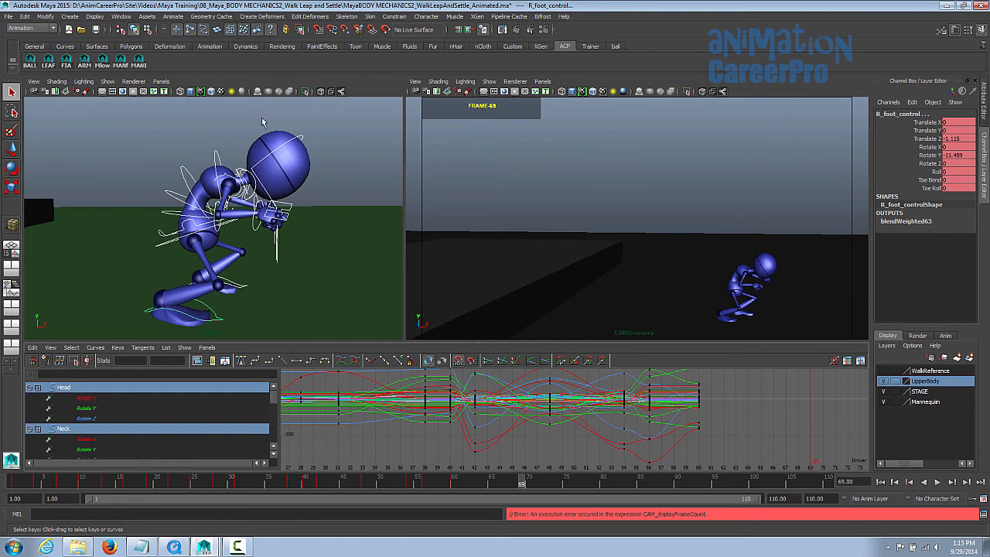
click(121, 61)
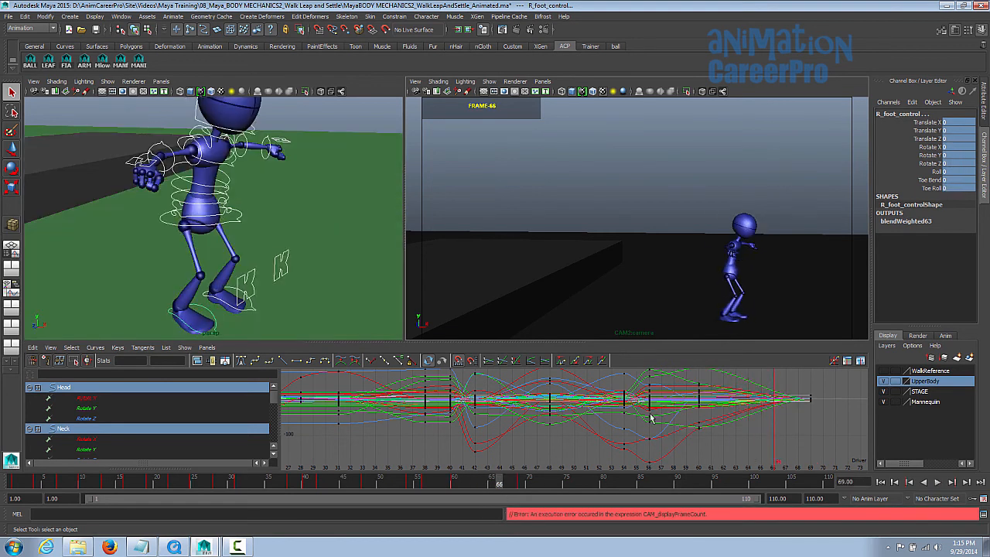
drag(473, 497, 522, 497)
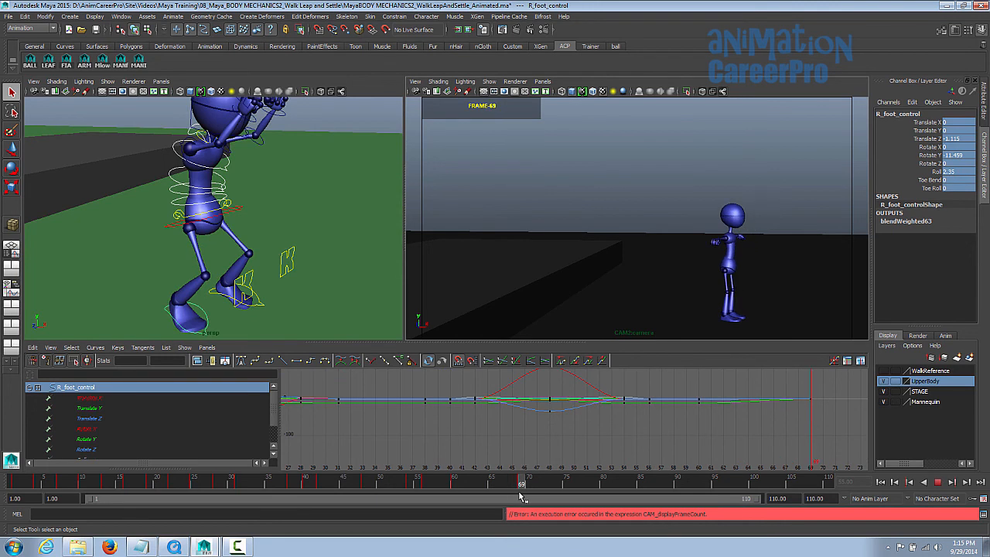
click(455, 484)
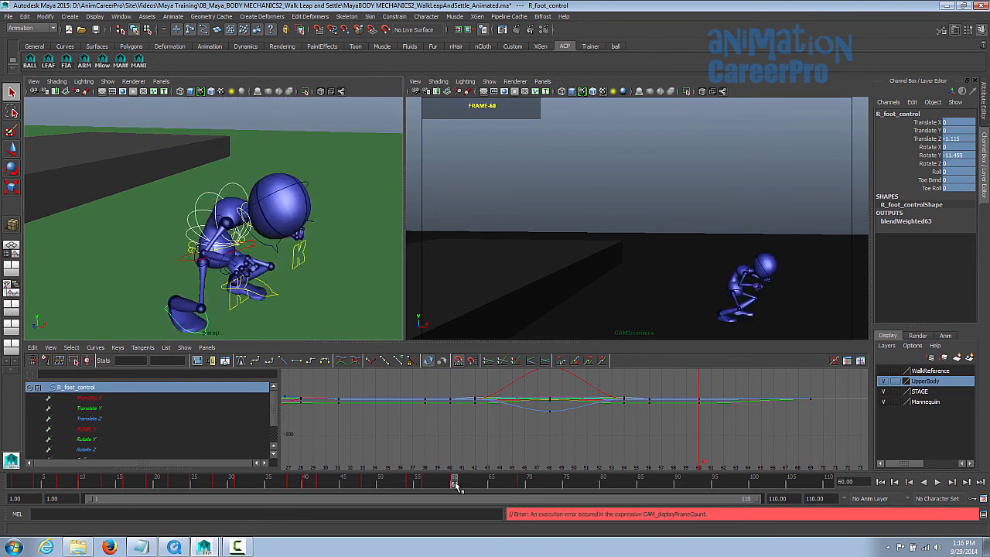
Select L_foot_control at frame 64 and break the tangents of its Translate Y keys at frames 60 and 69.
mouse_move(458, 485)
mouse_down()
mouse_move(525, 485)
mouse_move(464, 484)
mouse_move(514, 485)
mouse_move(447, 499)
mouse_move(522, 502)
mouse_move(444, 500)
mouse_move(485, 500)
mouse_up()
click(266, 302)
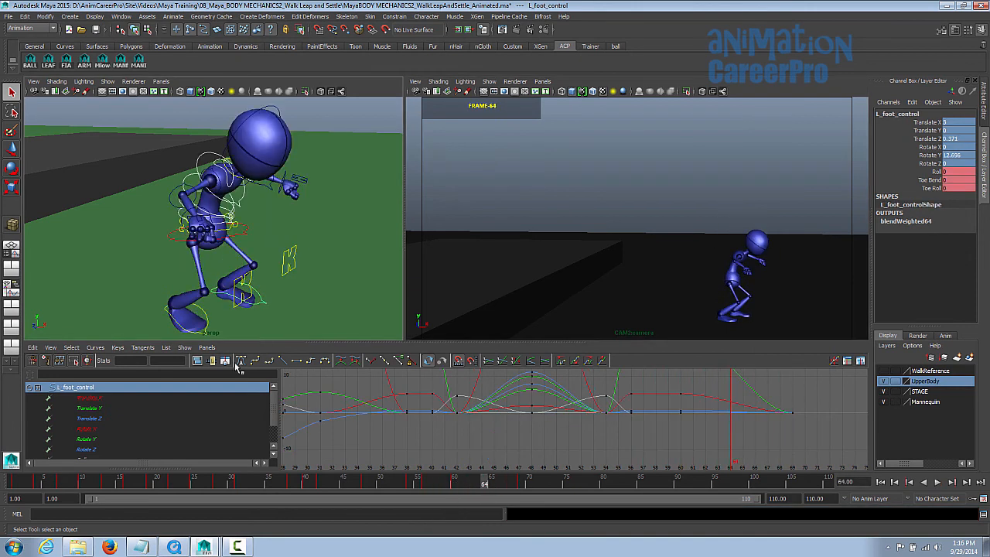
click(176, 411)
alt+middle_drag(754, 433, 664, 433)
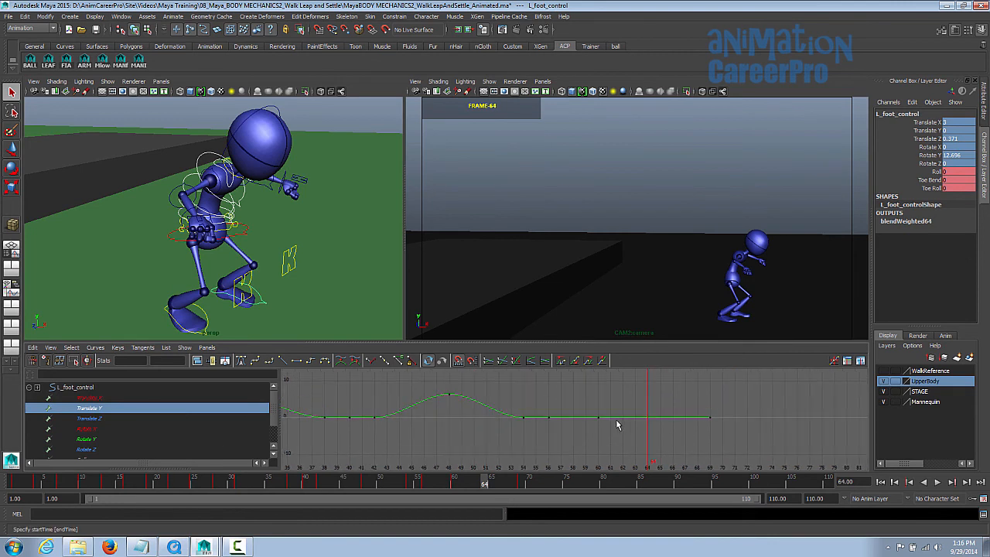
drag(651, 428, 717, 444)
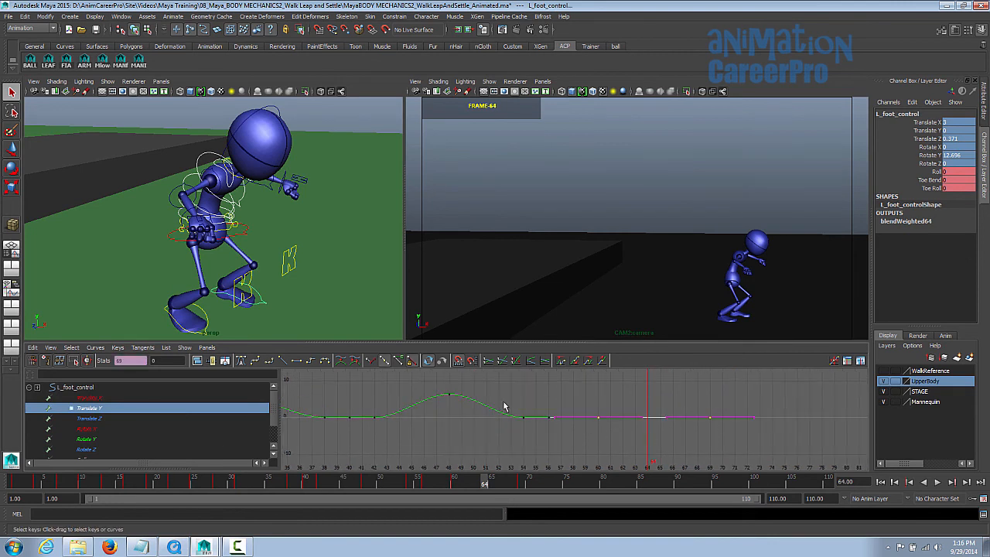
click(372, 365)
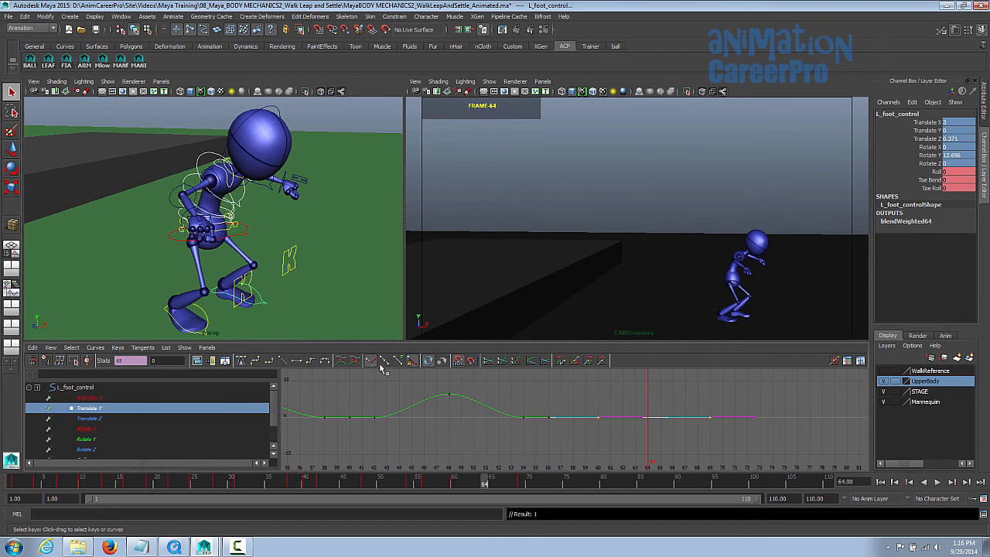
Raise the inner Translate Y tangents of L_foot_control so the left foot lifts about 1.1 at frame 64, then scrub the step.
drag(684, 445, 684, 448)
key(w)
middle_drag(654, 452, 654, 446)
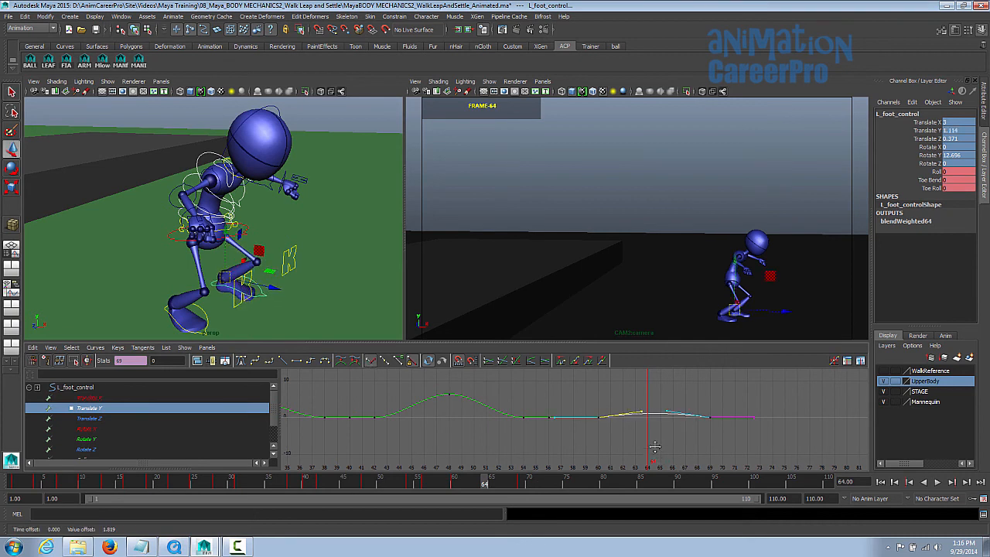
key(f)
drag(473, 486, 490, 499)
Show L_foot_control's Rotate X curve with Translate Y and break the tangents of their keys at frames 60 and 69.
ctrl+click(187, 427)
scroll(665, 432, up, 3)
alt+middle_drag(680, 433, 601, 423)
click(597, 424)
click(595, 432)
click(190, 407)
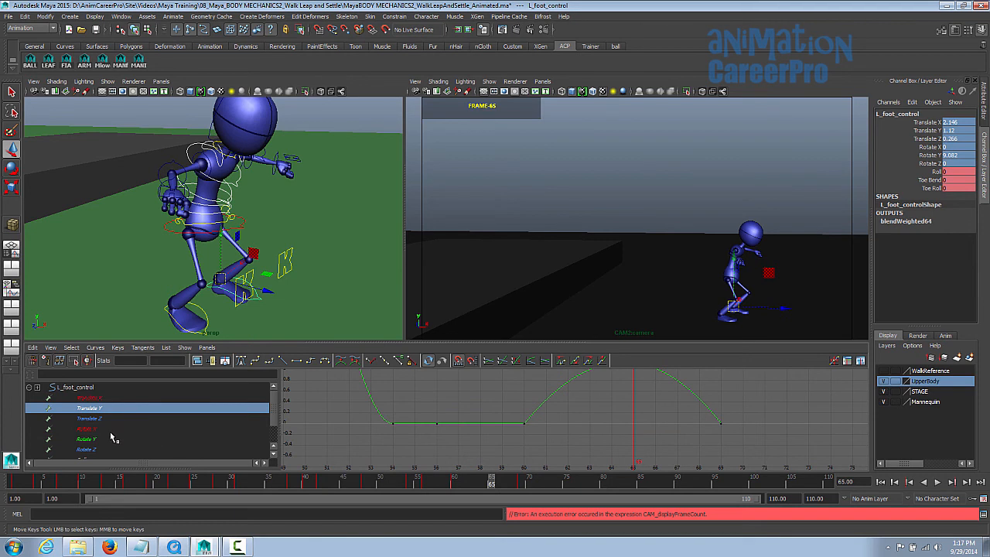
ctrl+click(81, 429)
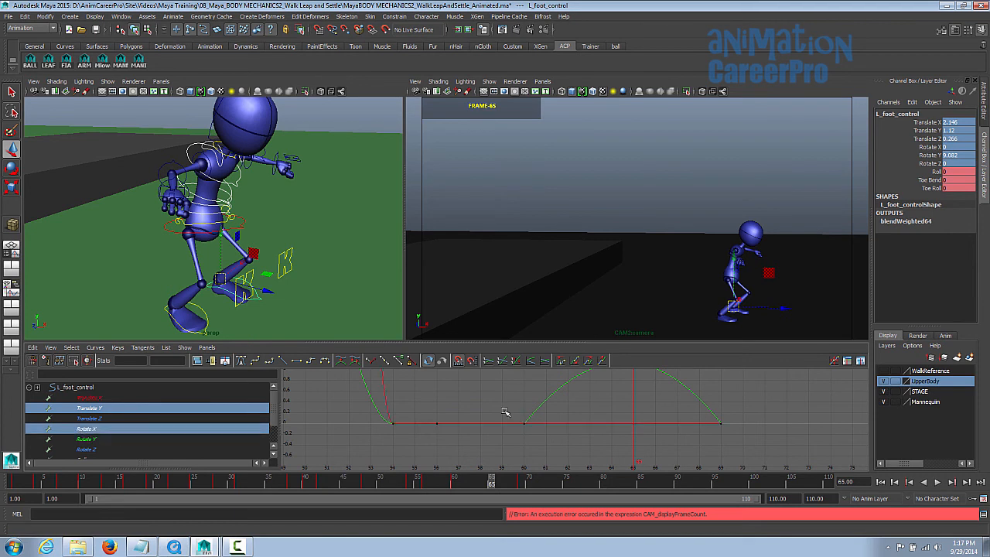
drag(507, 411, 766, 466)
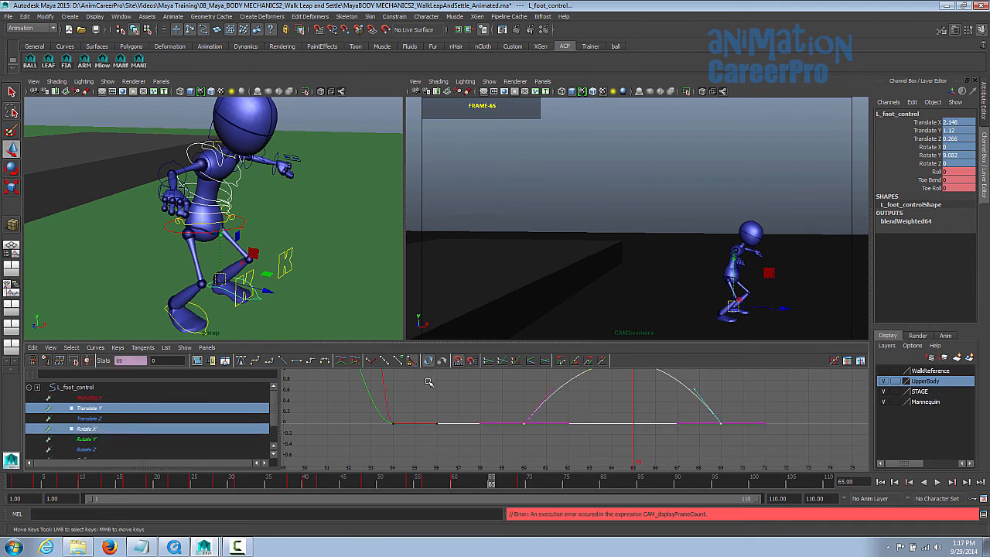
click(374, 366)
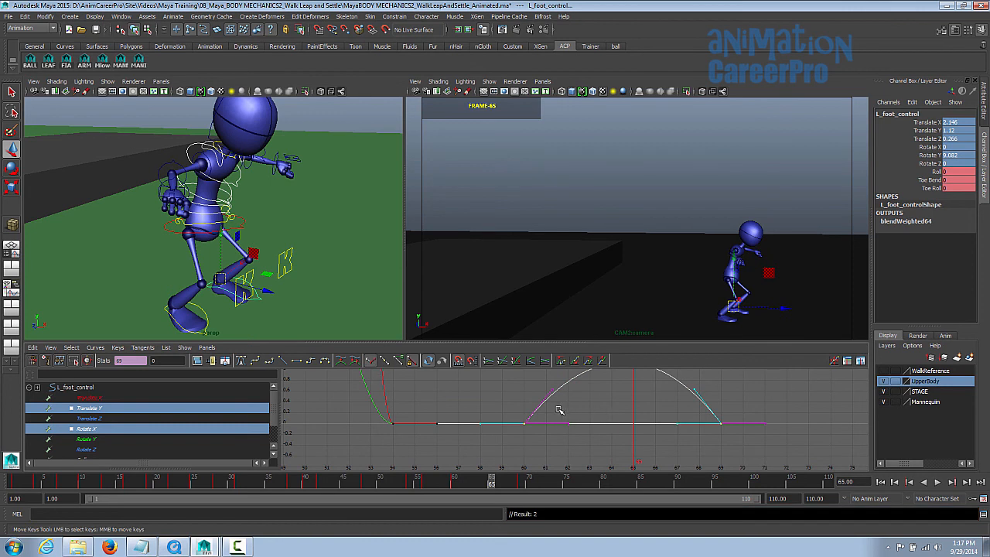
Raise the inner Rotate X tangents of L_foot_control so the left foot pitches about 12.9 degrees at frame 65, then scrub the step.
drag(654, 452, 682, 456)
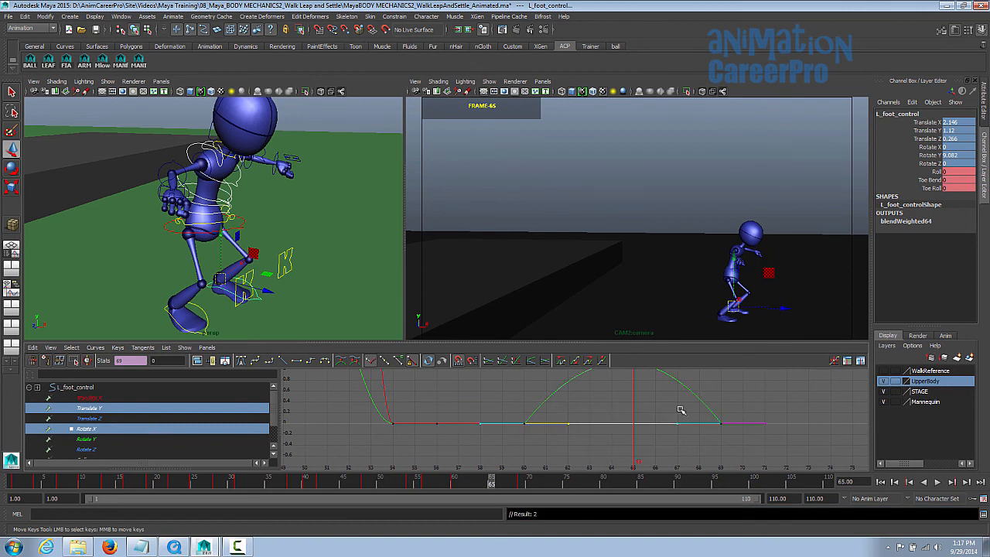
alt+drag(372, 287, 363, 250)
alt+middle_drag(362, 249, 344, 178)
alt+right_drag(344, 178, 457, 219)
alt+drag(340, 246, 326, 224)
mouse_move(620, 456)
middle_down()
mouse_move(640, 411)
mouse_move(602, 360)
mouse_move(623, 464)
mouse_move(636, 456)
middle_up()
drag(464, 486, 491, 485)
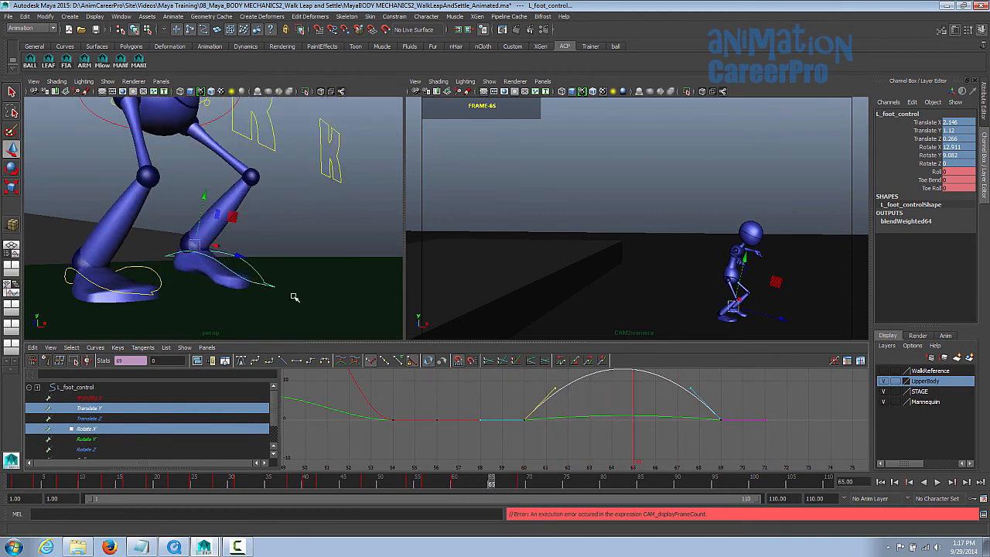
Pick L_foot_control's Toe Bend channel and scrub the rise to about frame 71 in the enlarged camera view.
click(928, 179)
middle_drag(286, 242, 301, 242)
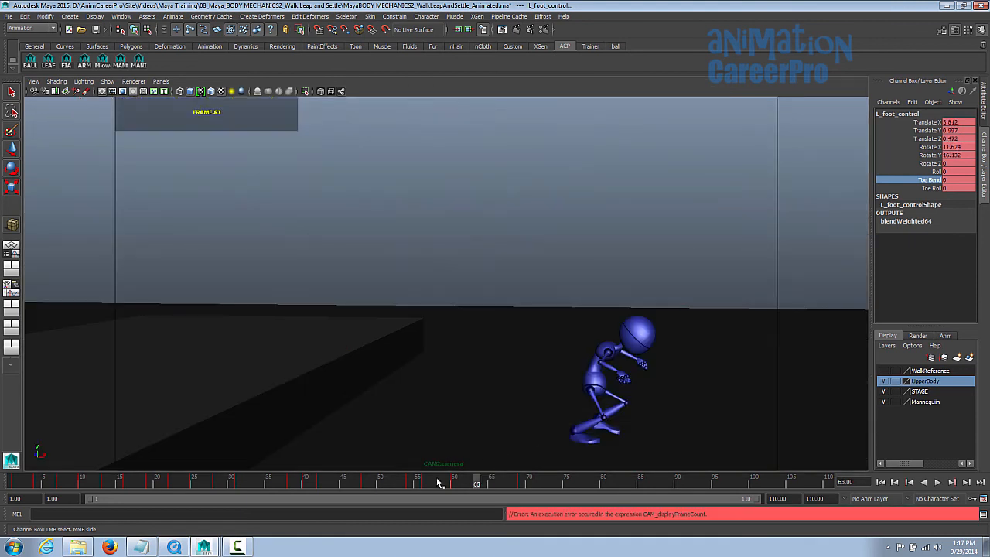
drag(437, 482, 536, 487)
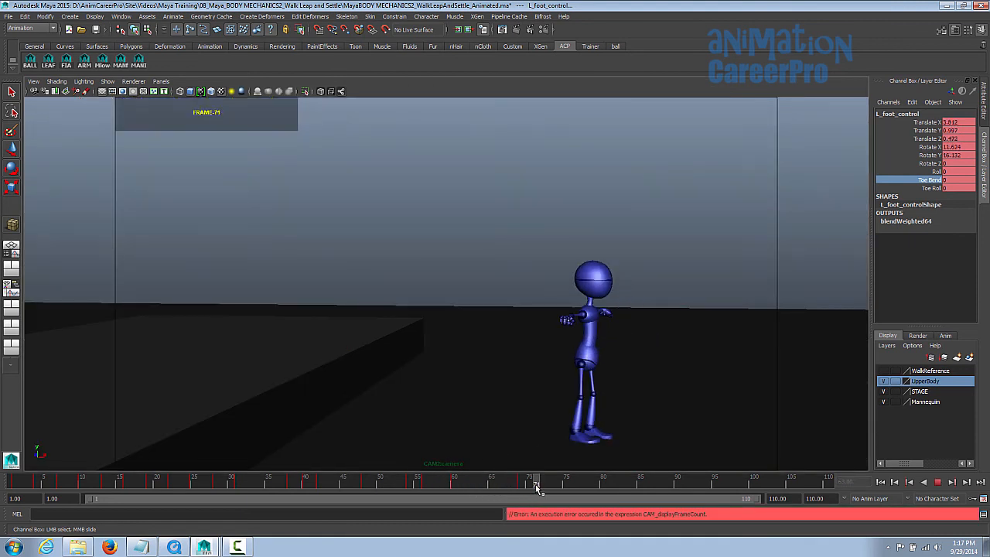
key(space)
Rotate both shoulder controls at frame 69 so the mannequin's arms hang down beside the body.
alt+drag(308, 230, 303, 243)
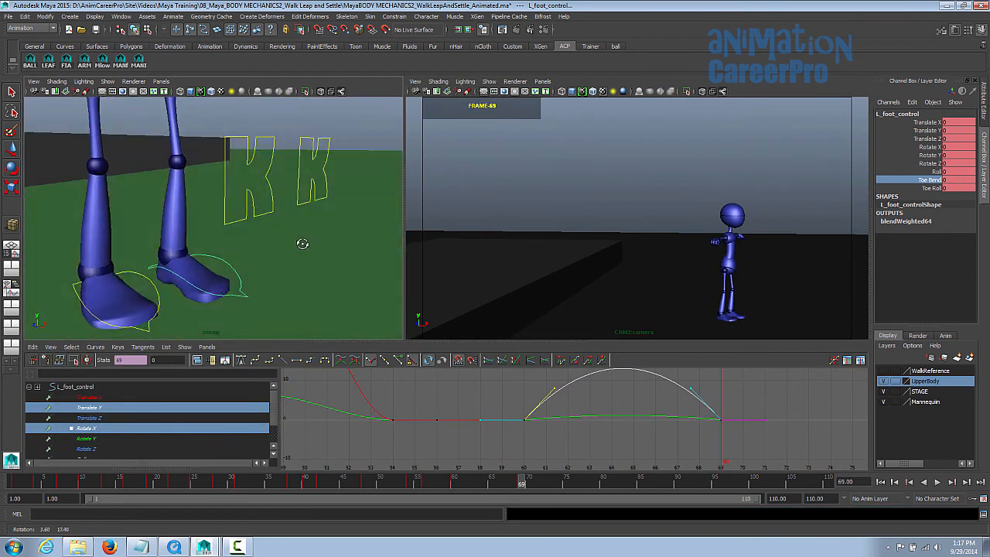
alt+right_drag(302, 243, 249, 210)
alt+middle_drag(249, 210, 276, 264)
alt+drag(276, 264, 225, 164)
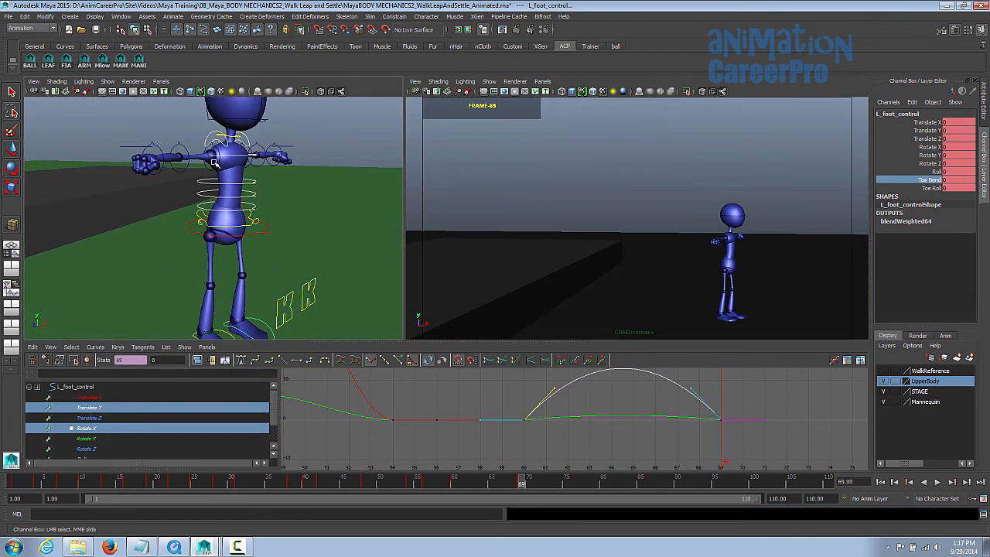
click(217, 168)
key(e)
drag(182, 130, 185, 173)
key(q)
alt+drag(280, 167, 204, 172)
click(223, 167)
key(e)
drag(254, 133, 126, 147)
click(128, 139)
key(q)
click(257, 143)
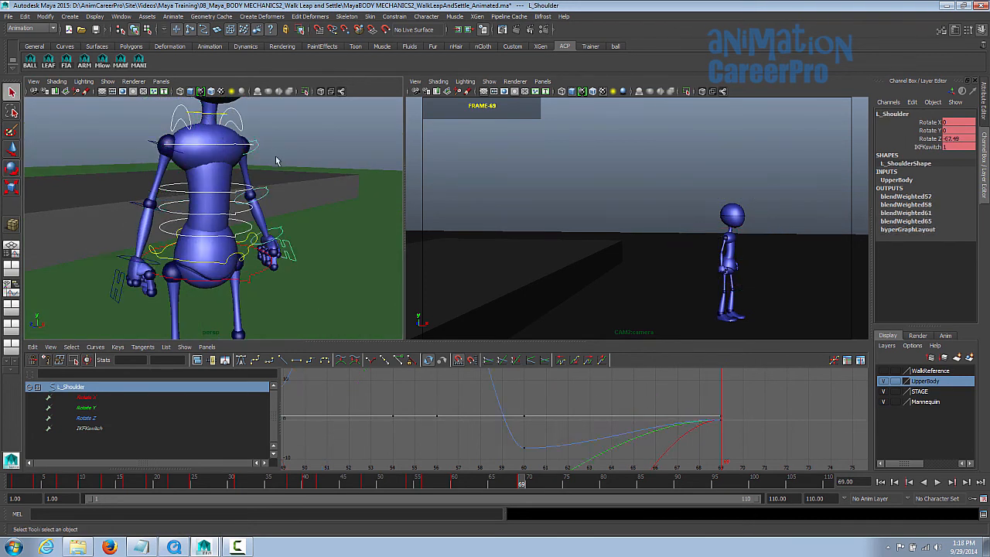
Rotate the HipsRotate control to about -4.2 degrees on Z at frame 69.
click(251, 249)
alt+drag(251, 240, 293, 224)
key(e)
drag(758, 222, 761, 227)
key(w)
alt+drag(305, 209, 263, 202)
Rotate the lower and upper spine controls at frame 69 to refine the torso of the standing pose.
click(184, 170)
key(e)
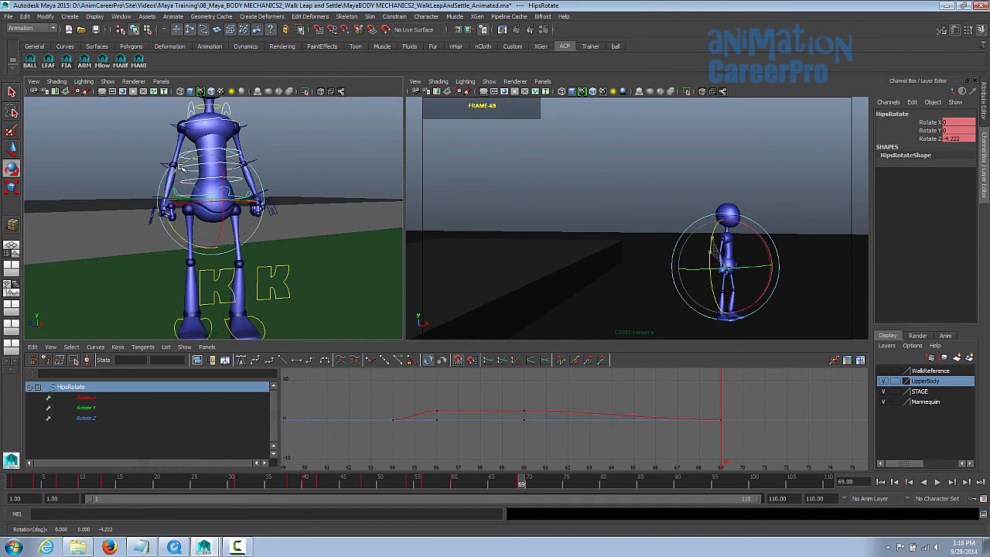
alt+drag(184, 170, 232, 164)
click(248, 160)
key(q)
shift+click(249, 159)
key(e)
drag(766, 227, 764, 238)
key(q)
alt+middle_drag(287, 152, 286, 209)
click(264, 157)
key(e)
drag(768, 212, 767, 232)
key(q)
Turn the foot control slightly about Y at frame 69 to adjust the standing stance.
alt+drag(280, 218, 222, 211)
click(230, 212)
shift+click(227, 226)
key(e)
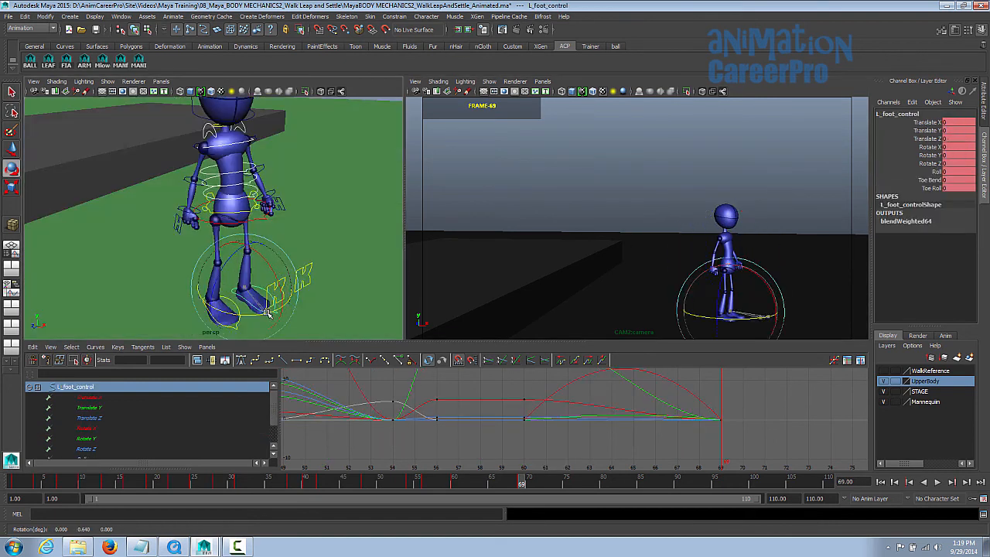
key(q)
Select all the mannequin's controls, then play and scrub the animation through the rise to the standing pose.
alt+drag(283, 316, 251, 297)
click(266, 260)
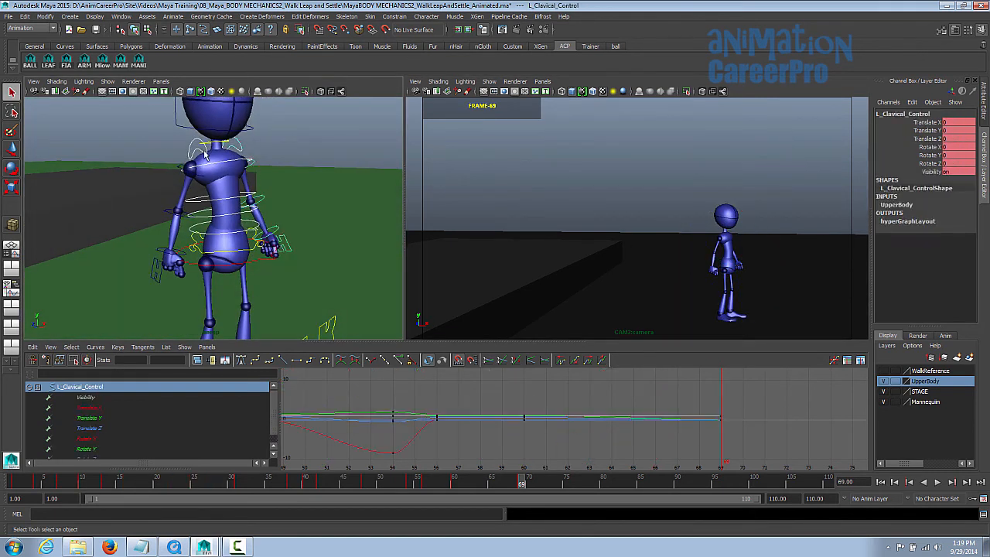
click(138, 61)
click(937, 482)
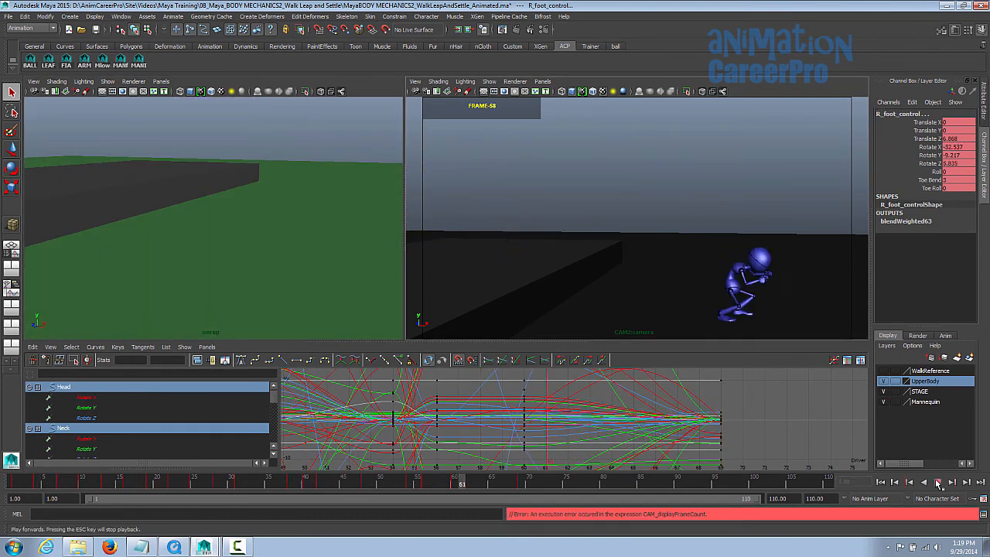
click(938, 483)
drag(527, 481, 575, 484)
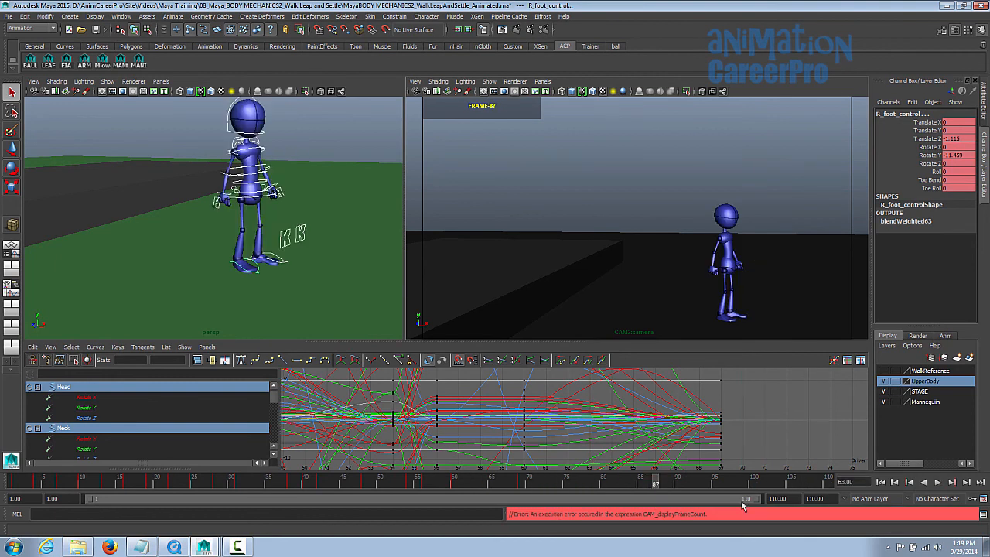
Shorten the playback range to end at frame 79, scrub the rise and enlarge the camera view.
drag(759, 499, 565, 518)
mouse_move(858, 482)
mouse_down()
mouse_move(773, 494)
mouse_move(871, 480)
mouse_move(704, 493)
mouse_up()
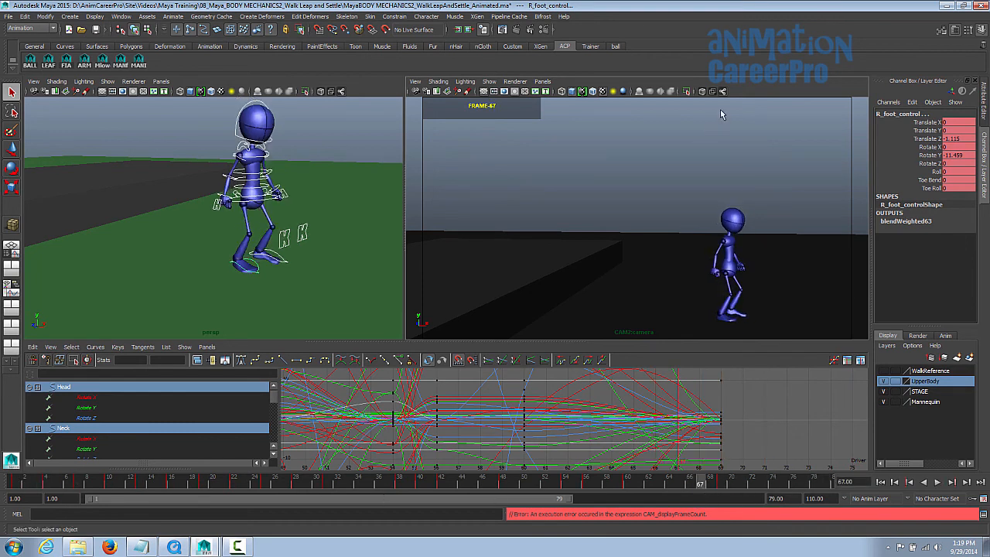
key(space)
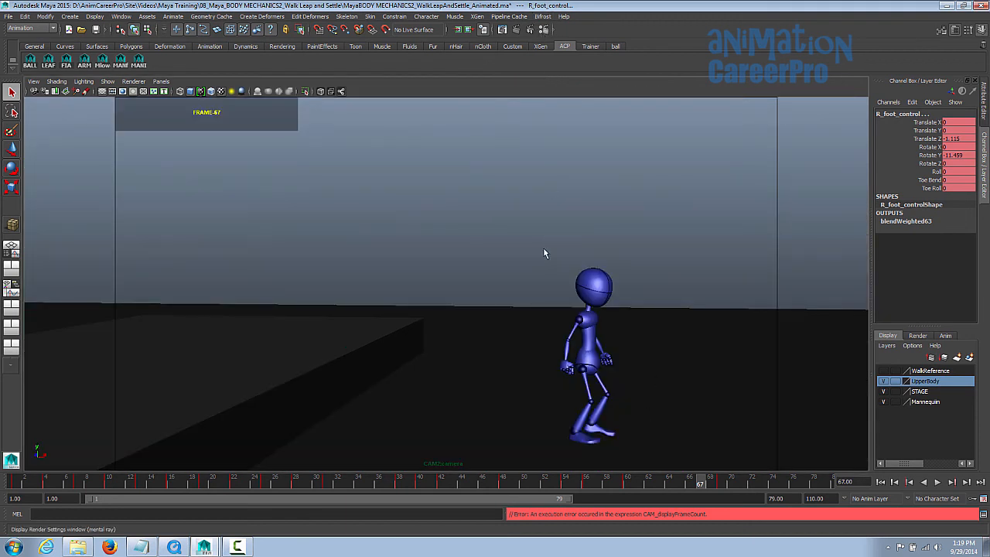
Check the image size preset, width and height in the render settings, then close them.
drag(651, 212, 670, 315)
click(529, 341)
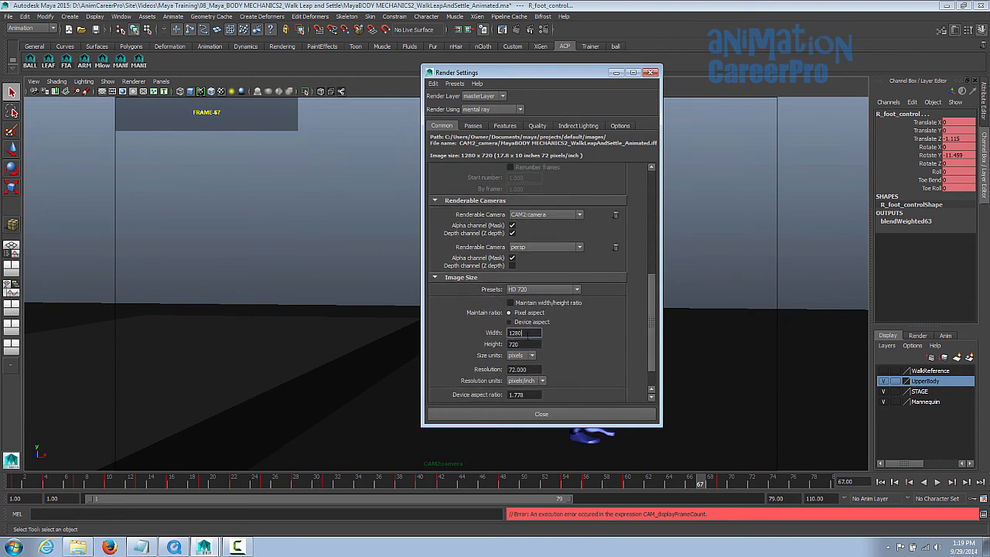
click(652, 74)
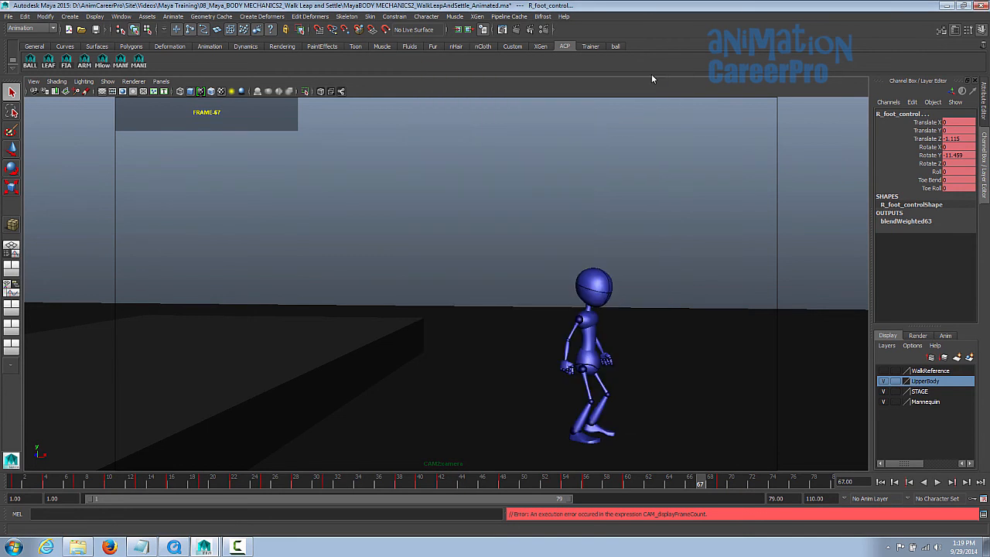
Playblast the animation at 0.57 scale with saving to file off and temporary files removed.
right_click(605, 486)
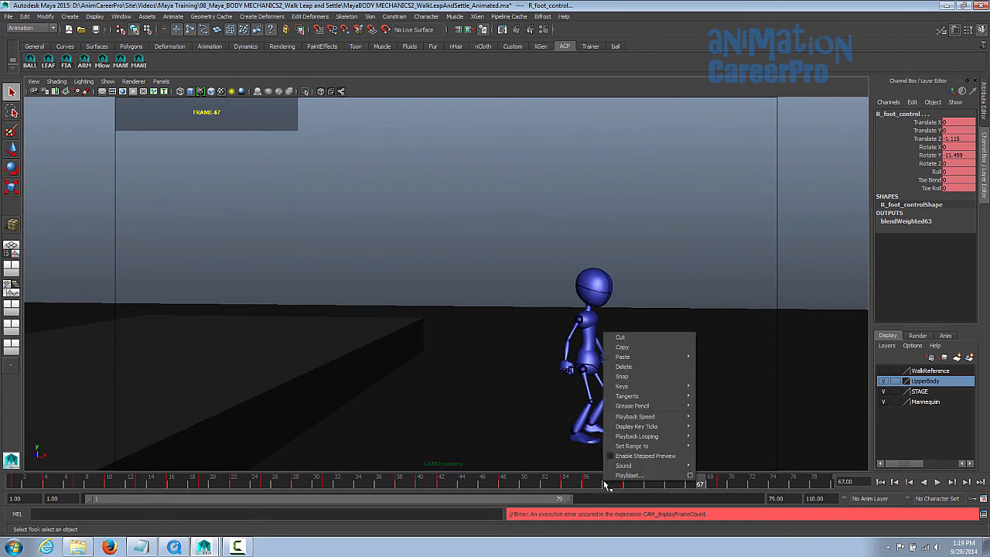
click(690, 474)
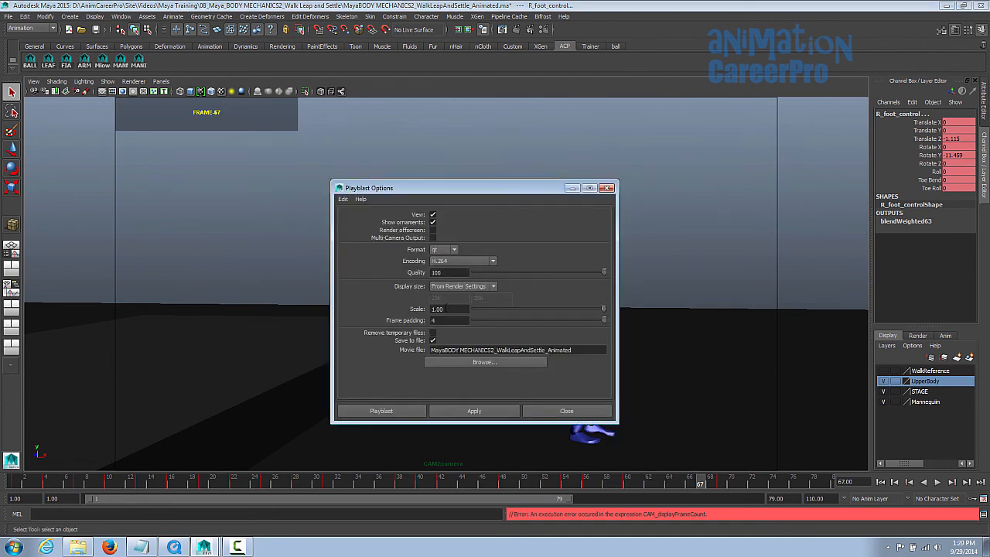
drag(604, 308, 546, 336)
click(432, 340)
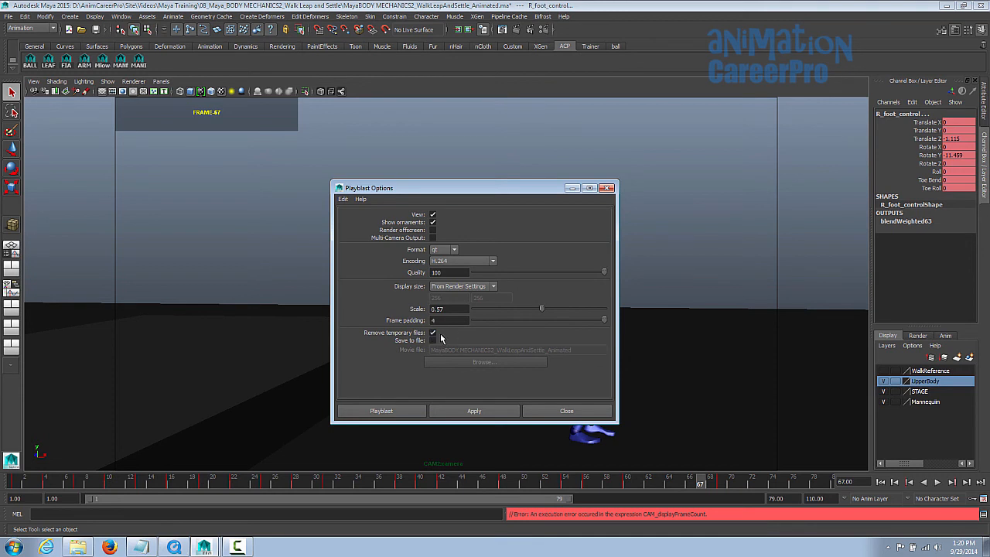
click(644, 76)
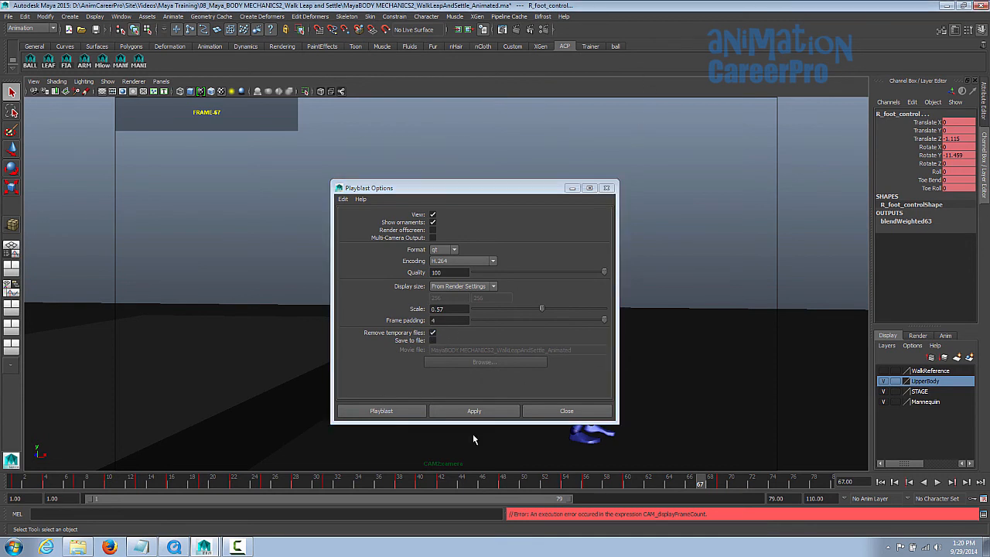
click(381, 411)
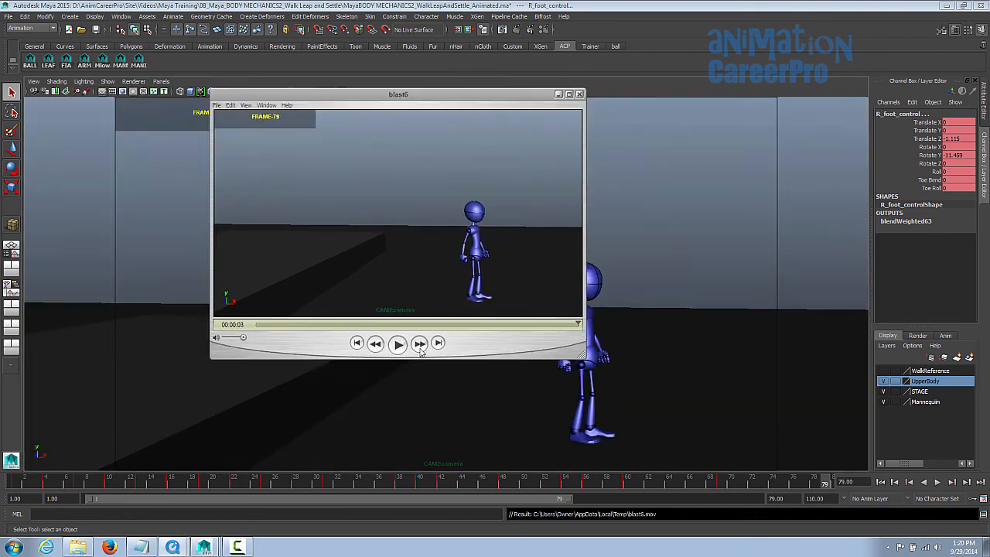
Play and scrub the playblast movie to examine the walk, leap, landing and rise to standing.
click(398, 344)
click(398, 345)
click(398, 347)
drag(346, 325, 328, 346)
click(398, 344)
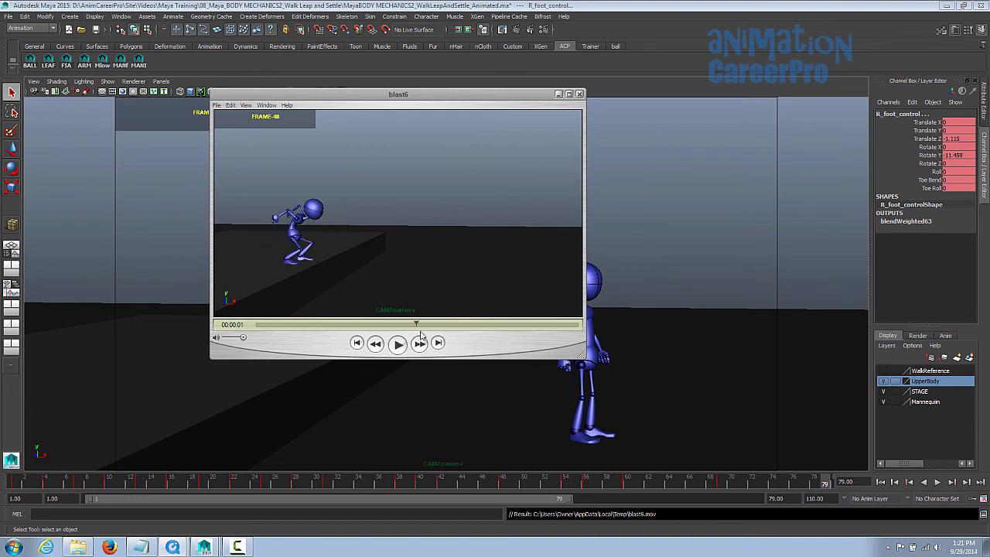
click(396, 344)
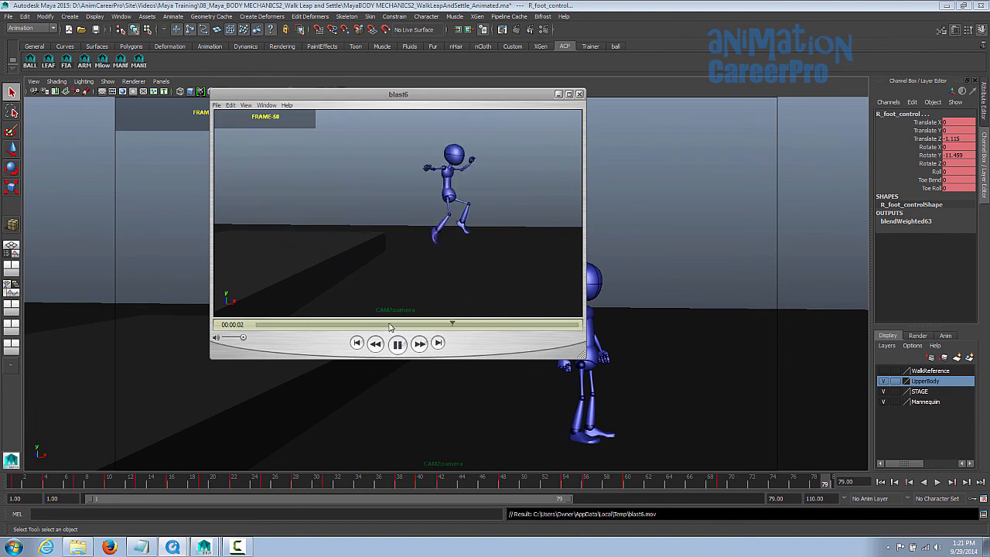
click(397, 344)
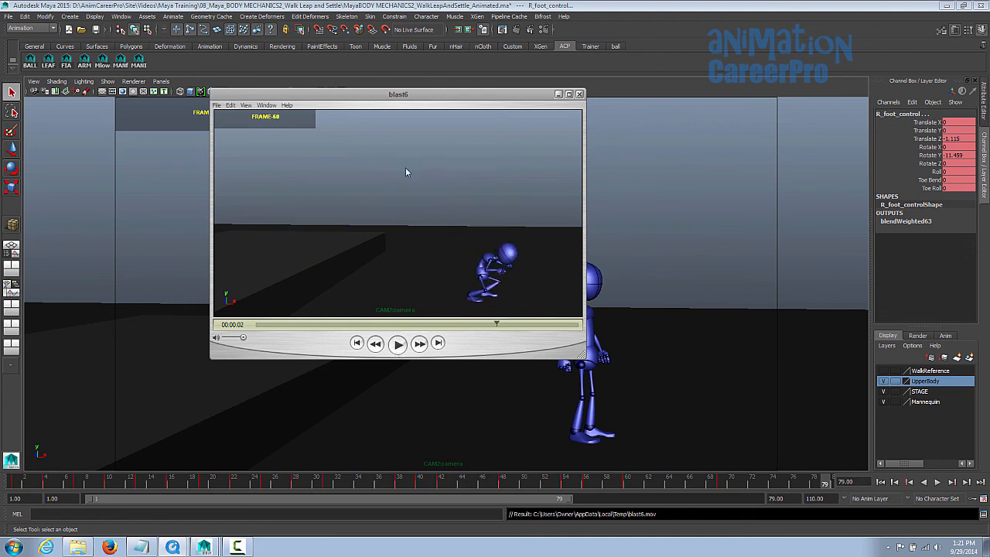
drag(429, 323, 456, 324)
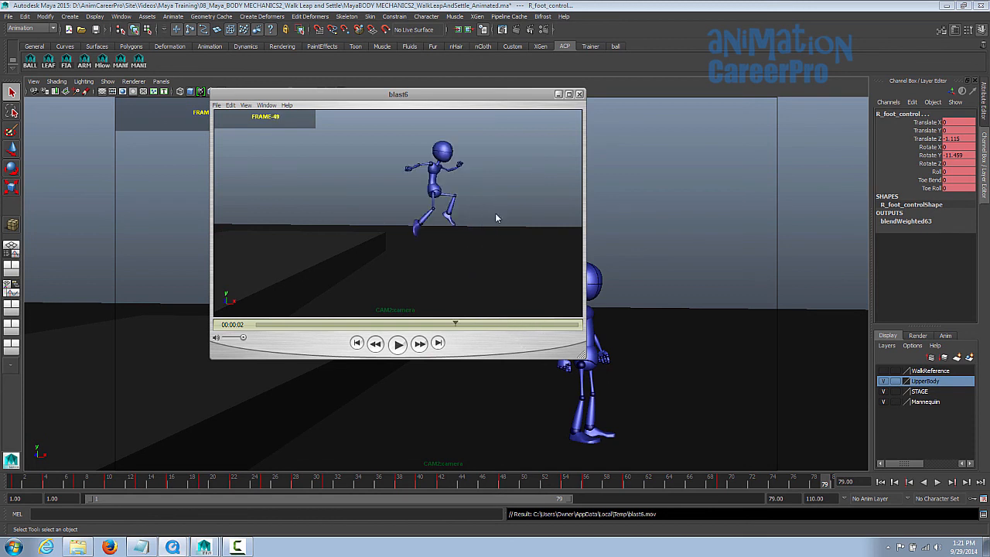
click(397, 345)
drag(501, 333, 531, 335)
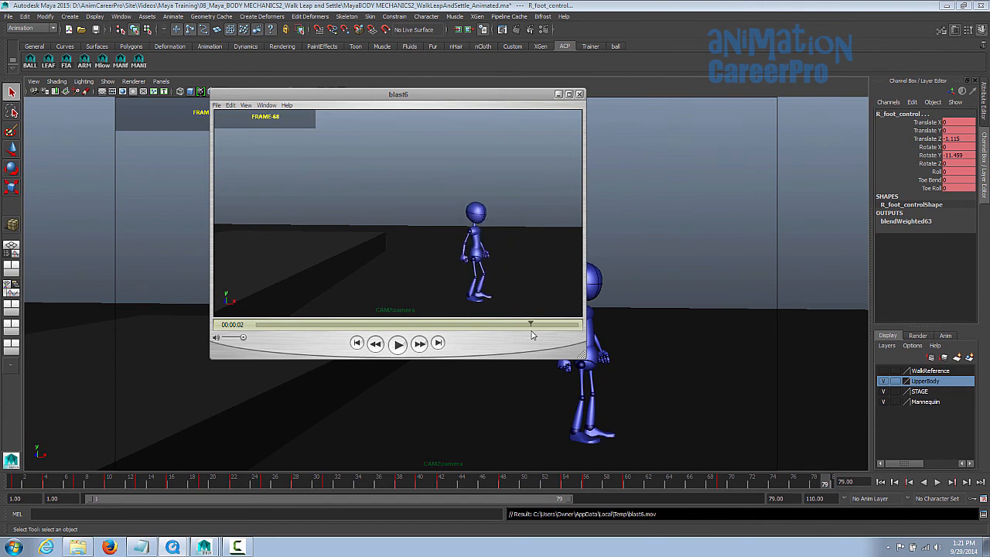
Move the playblast aside, return to the Maya scene and play and scrub the walk to frame 28.
drag(321, 98, 333, 97)
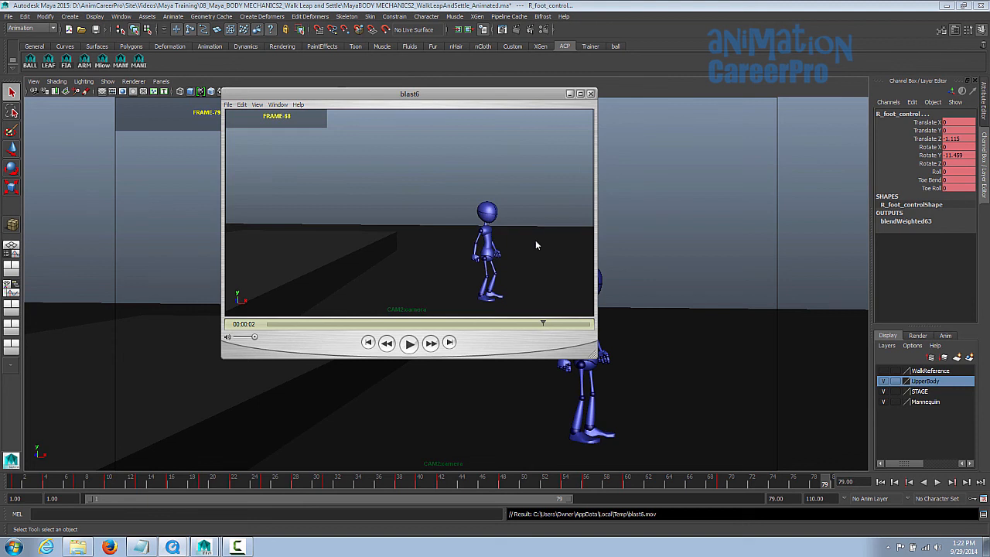
drag(274, 96, 657, 135)
click(342, 477)
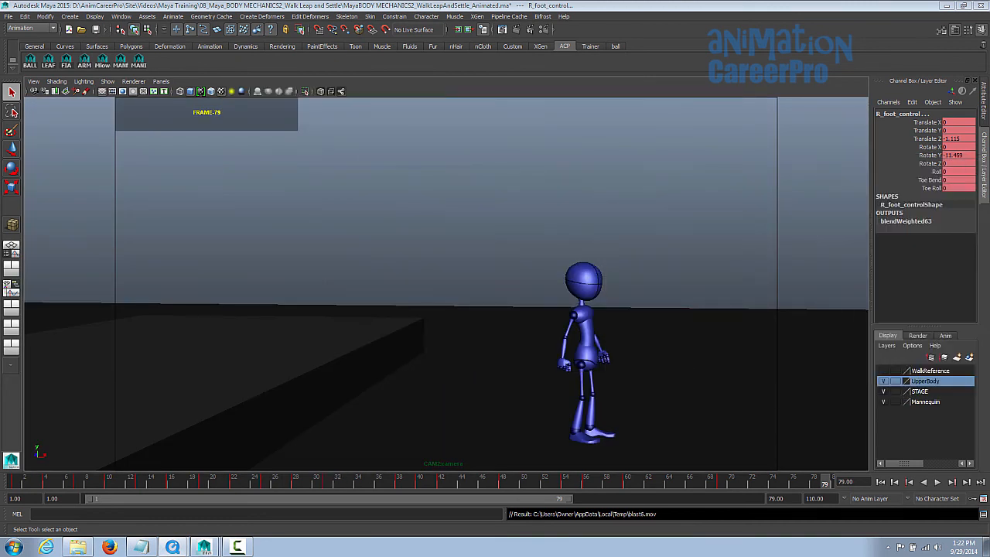
key(alt+v)
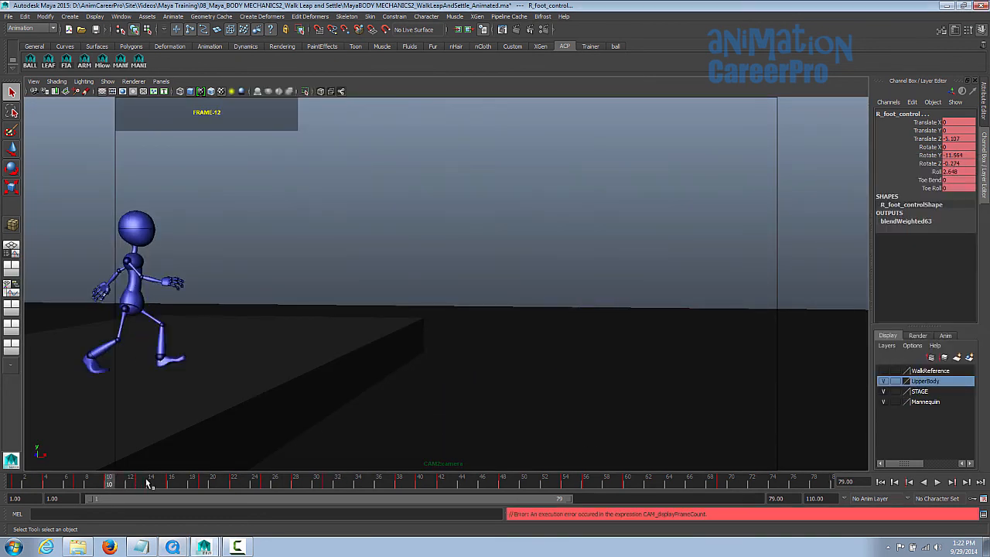
drag(351, 485, 295, 484)
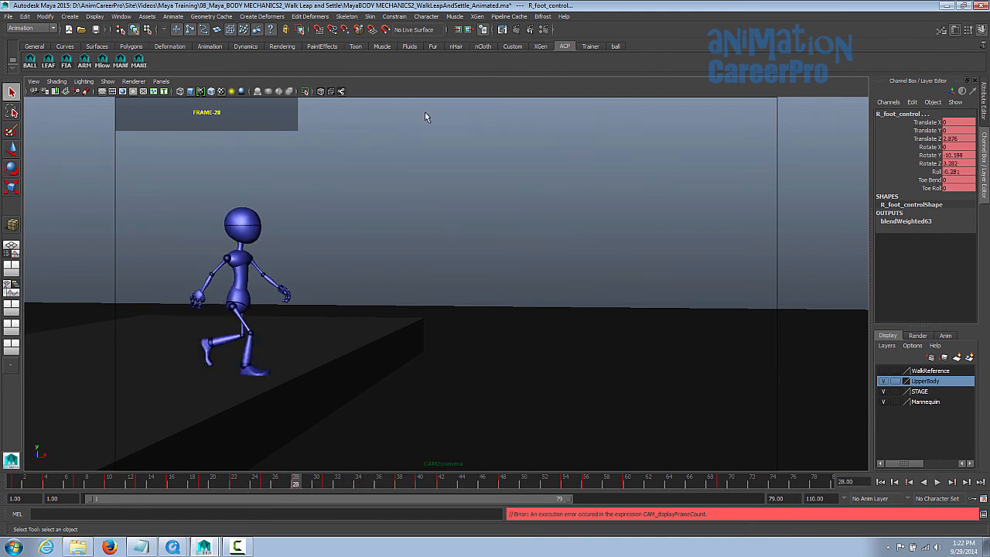
Inspect the mannequin's right and left foot controls up close in the perspective view at frame 20.
key(space)
alt+middle_drag(204, 188, 344, 258)
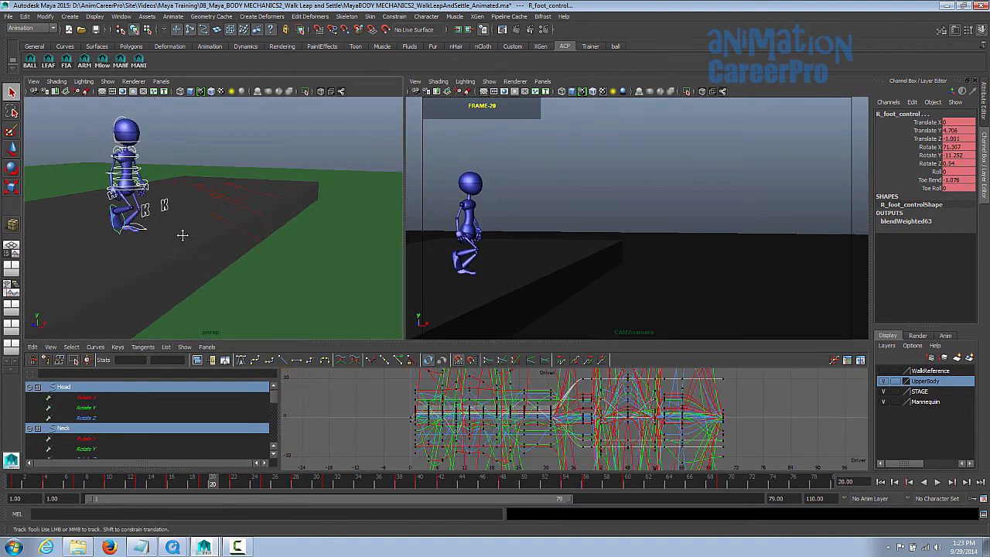
alt+right_drag(181, 232, 330, 244)
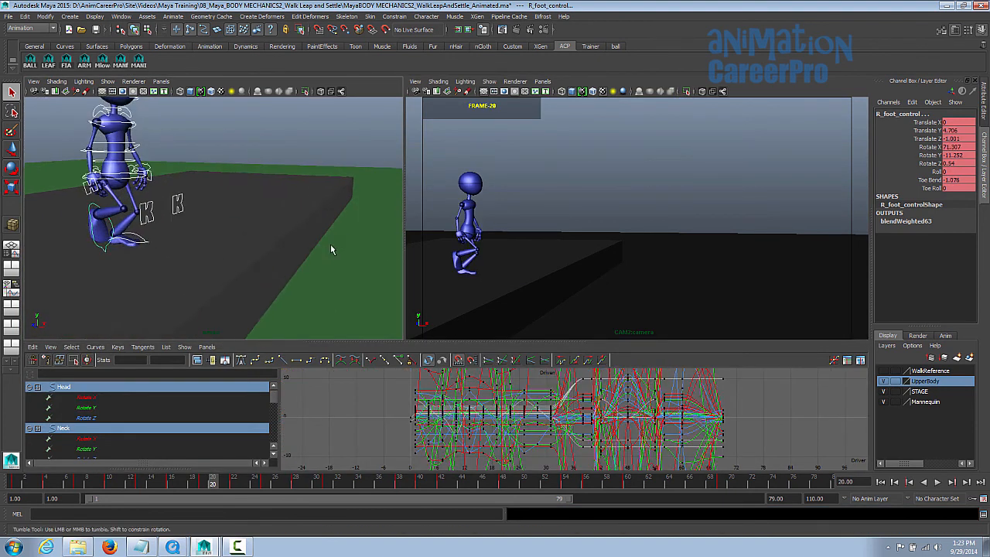
alt+drag(331, 244, 329, 251)
click(98, 244)
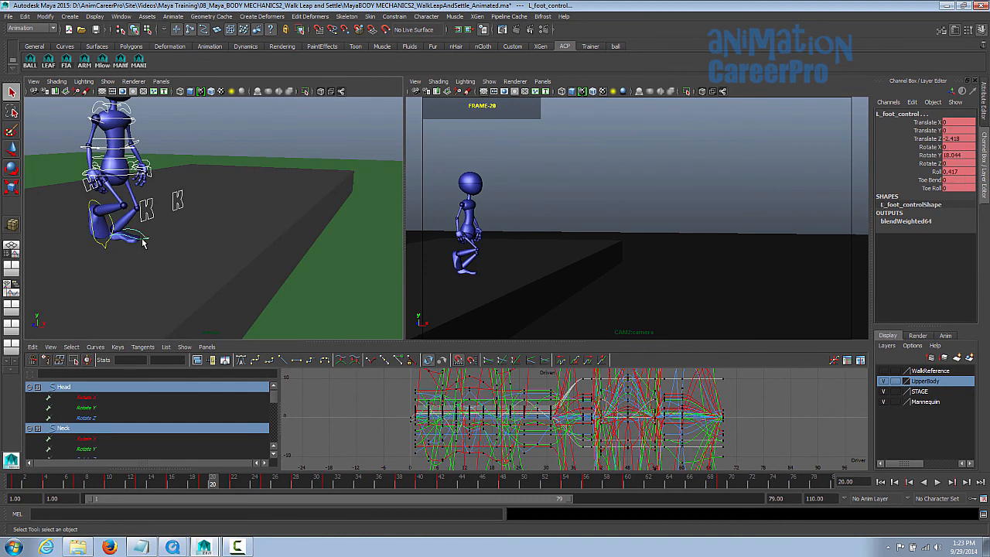
click(143, 243)
Set the mannequin's keys from frame 3 to about 62 to spline tangents, then play back to frame 48.
shift+drag(55, 485, 651, 472)
right_click(634, 483)
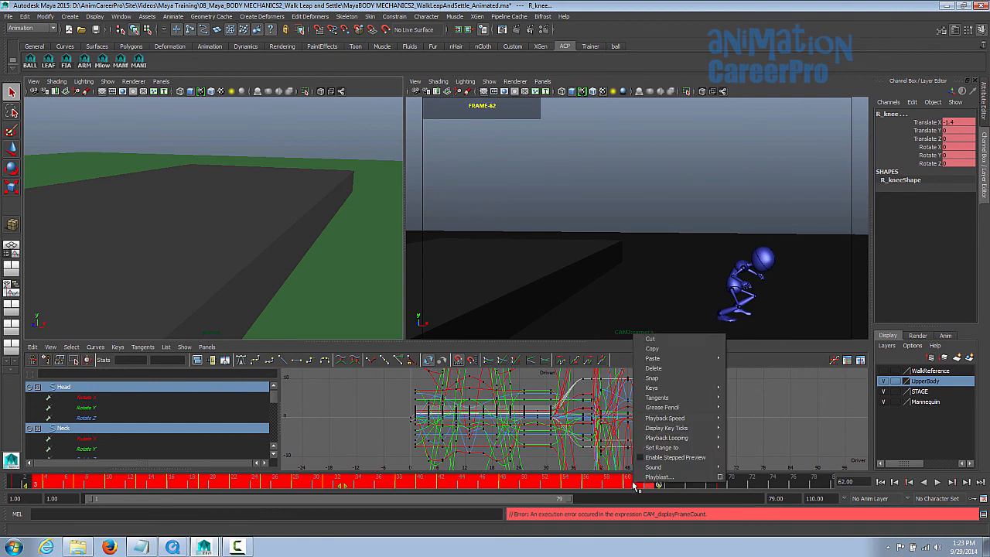
click(740, 404)
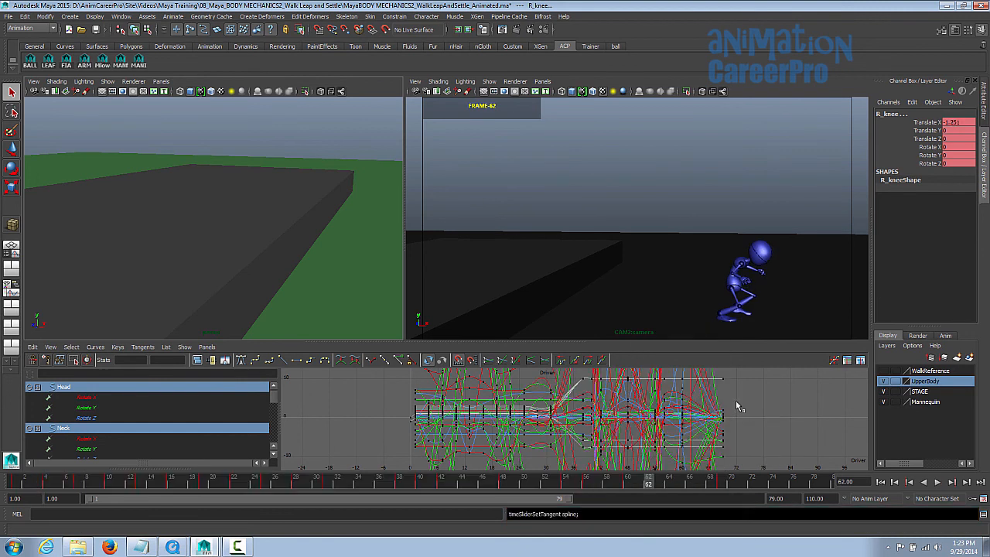
key(alt+v)
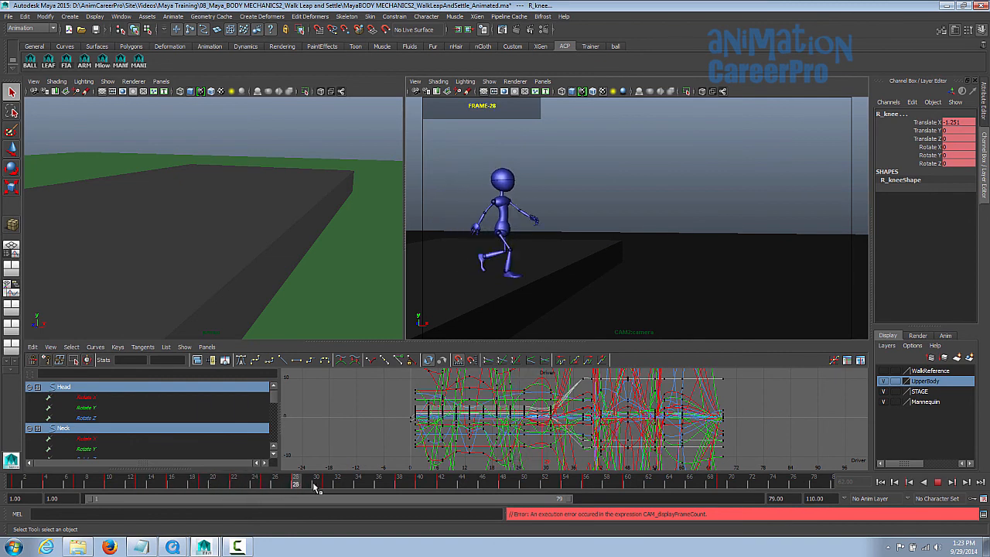
click(501, 481)
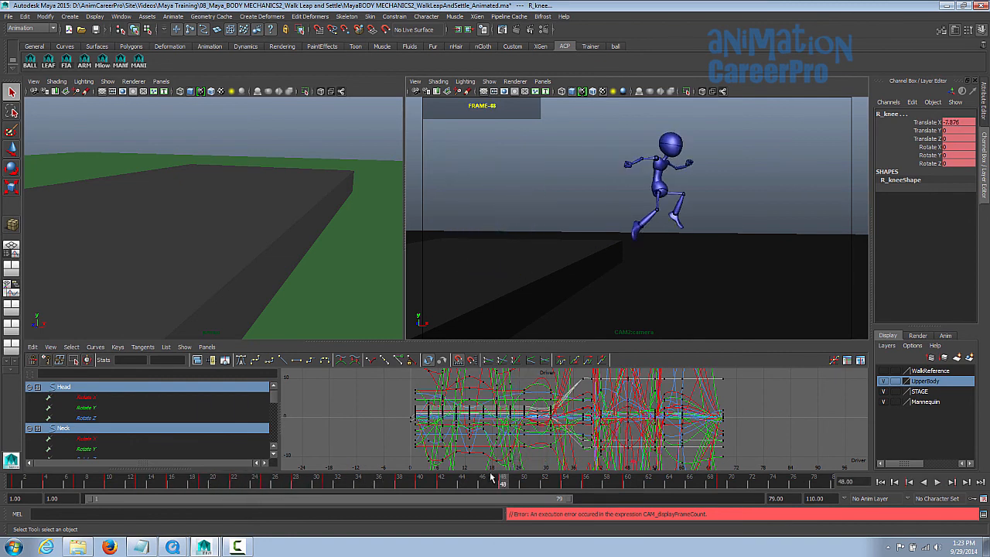
Set the left foot control's keys from frame 46 through the landing to spline tangents, then scrub through the leap.
alt+drag(347, 209, 286, 232)
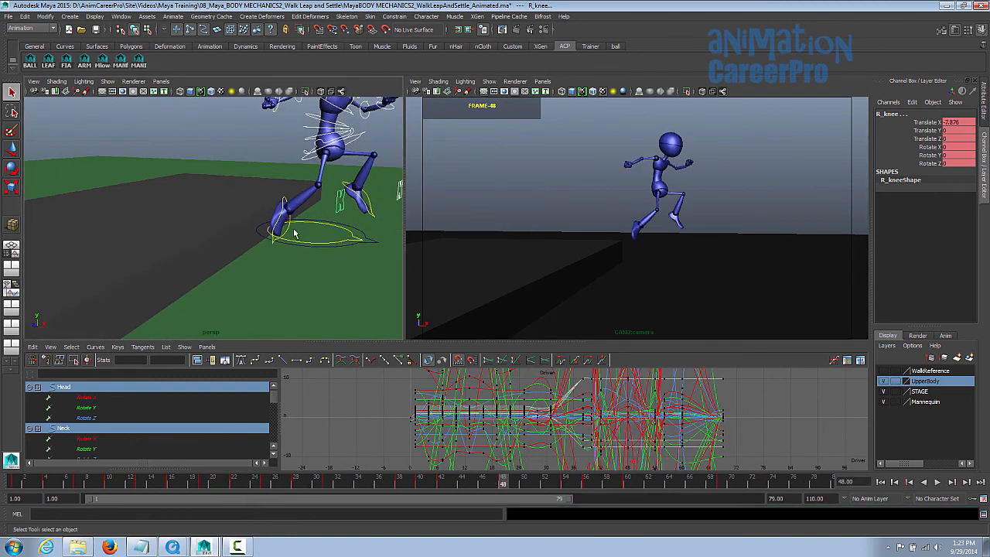
click(290, 230)
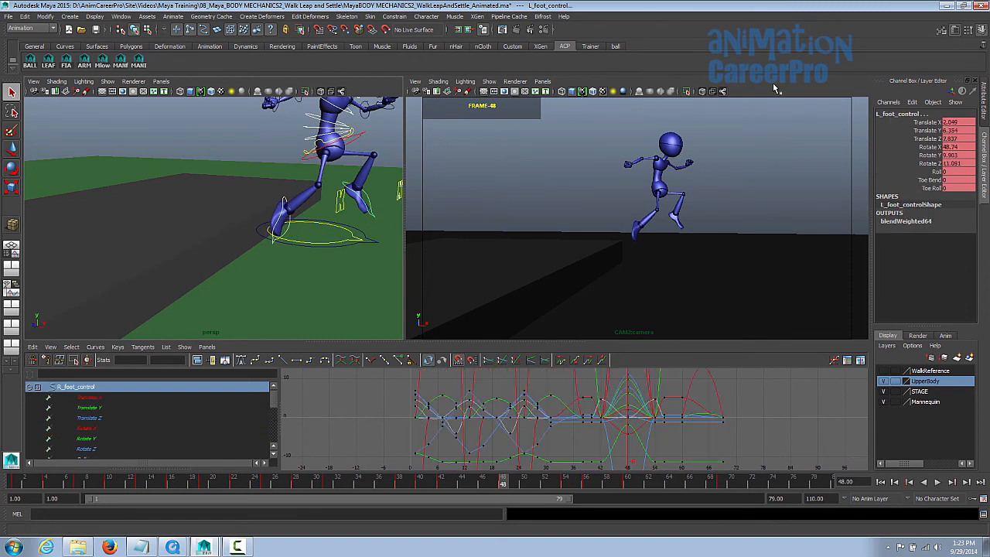
key(alt+v)
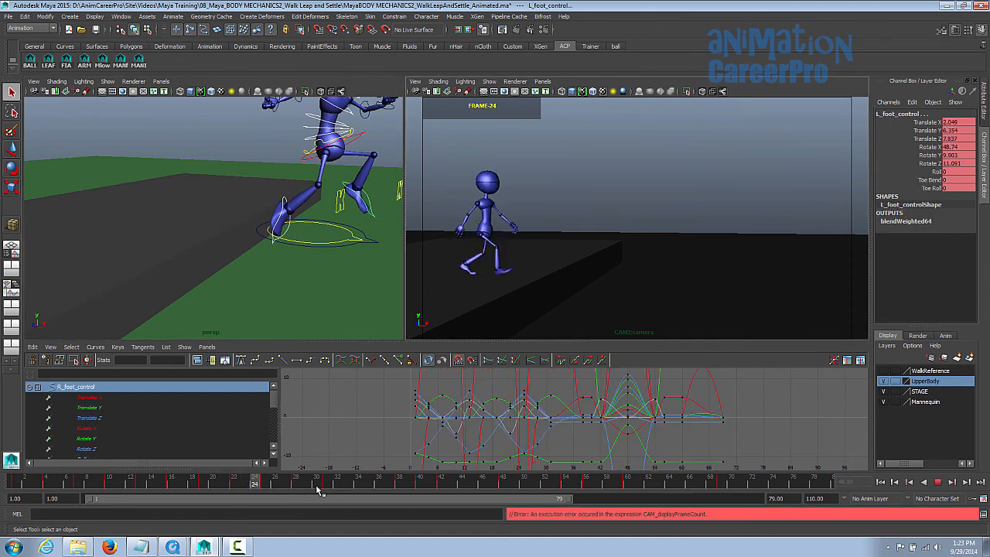
drag(461, 481, 543, 492)
key(alt+period)
right_click(531, 485)
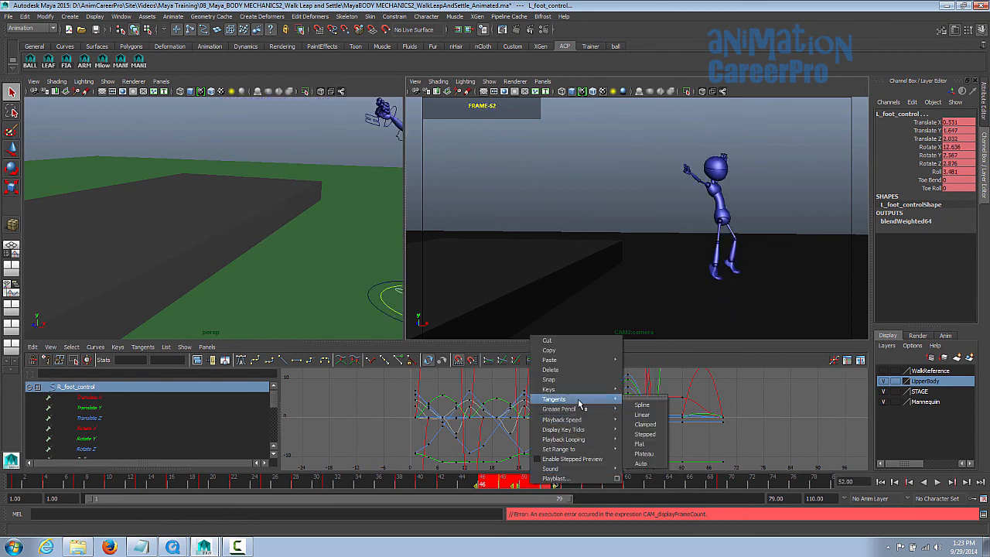
click(633, 407)
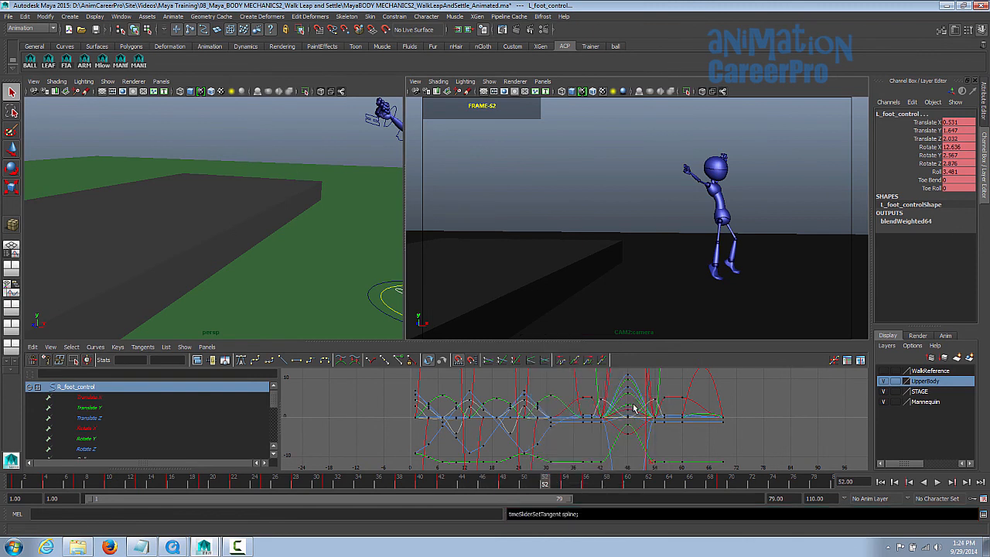
drag(477, 489, 694, 488)
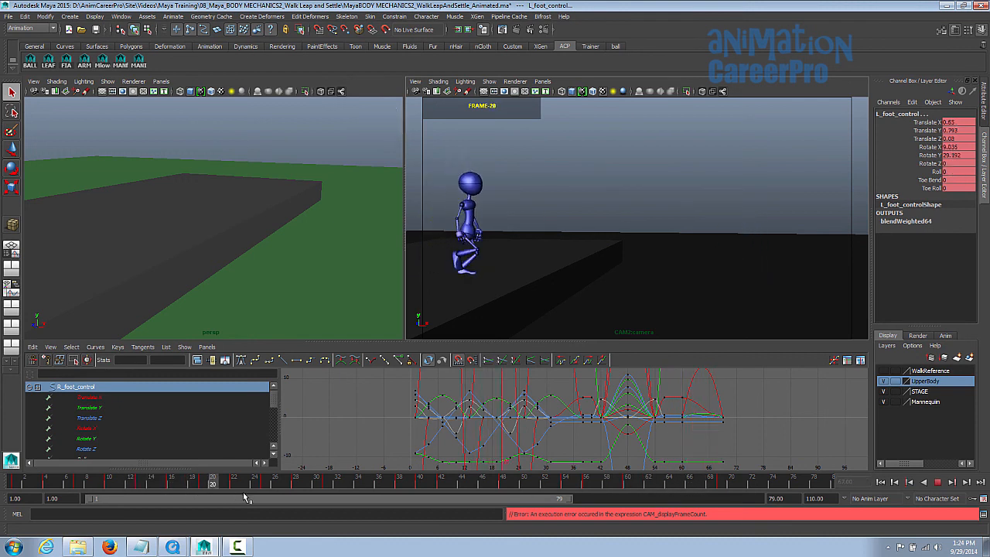
Examine the mannequin's left arm up close between frames 28 and 32, including the left shoulder control's curves.
drag(295, 496, 344, 502)
alt+right_drag(190, 224, 373, 254)
alt+drag(373, 254, 267, 181)
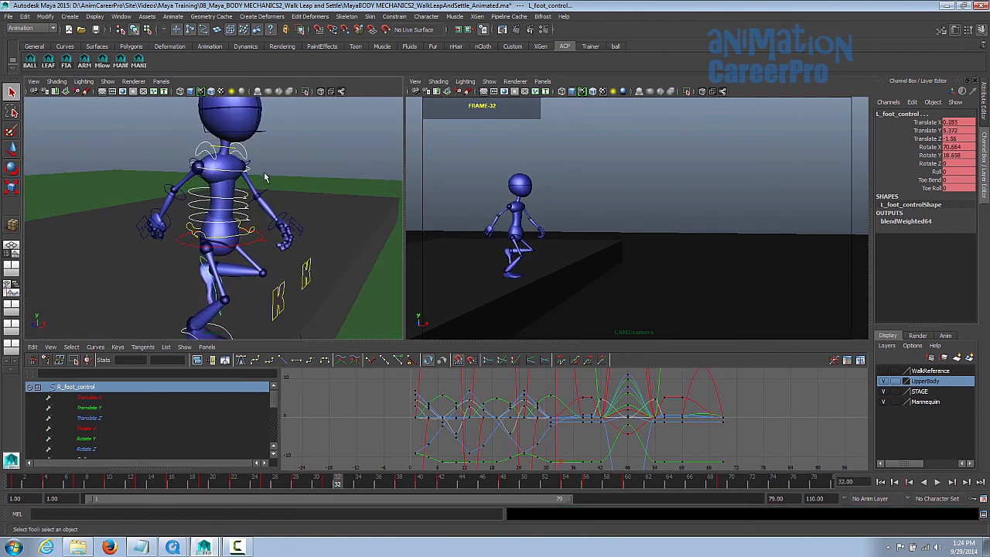
click(251, 165)
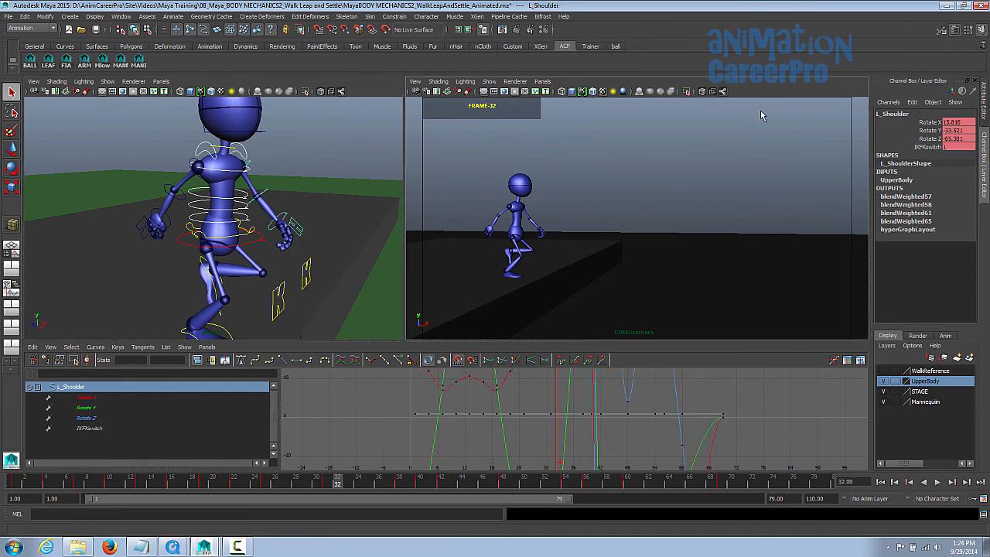
key(space)
drag(261, 480, 295, 483)
key(space)
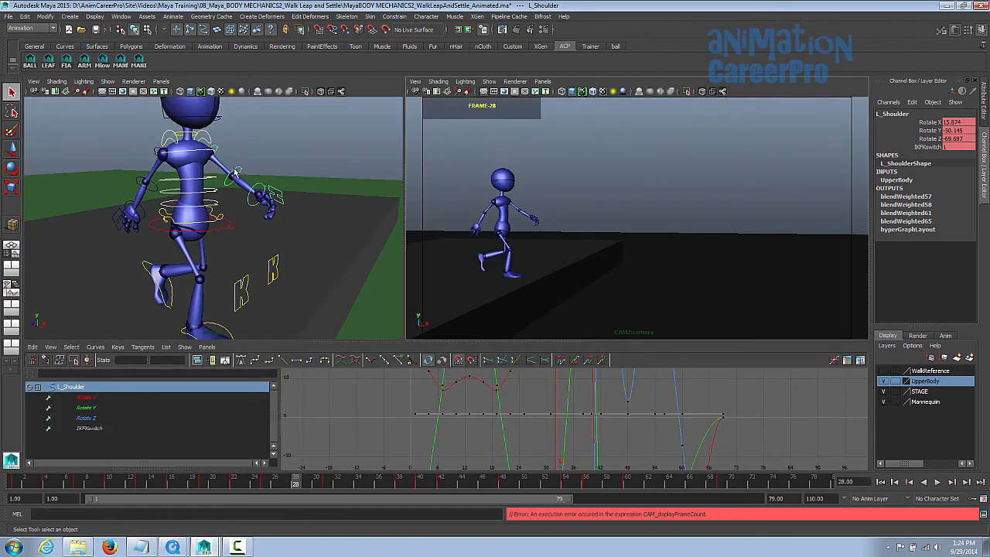
Smooth the tangents of the left elbow's Rotate Y keys at frames 25 and 31, and check frame 31.
click(234, 172)
key(space)
key(space)
key(w)
middle_drag(560, 408, 568, 415)
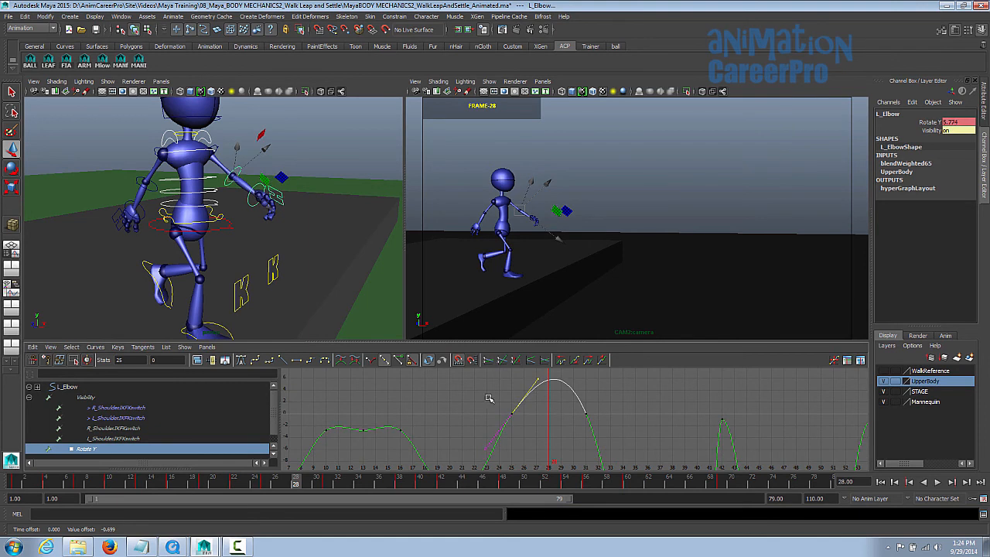
drag(506, 400, 638, 430)
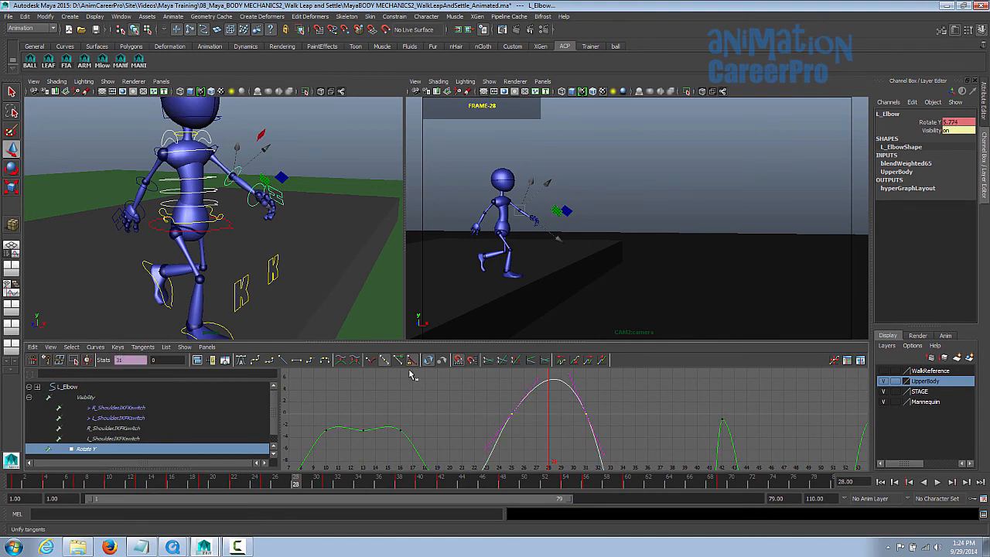
drag(306, 489, 327, 484)
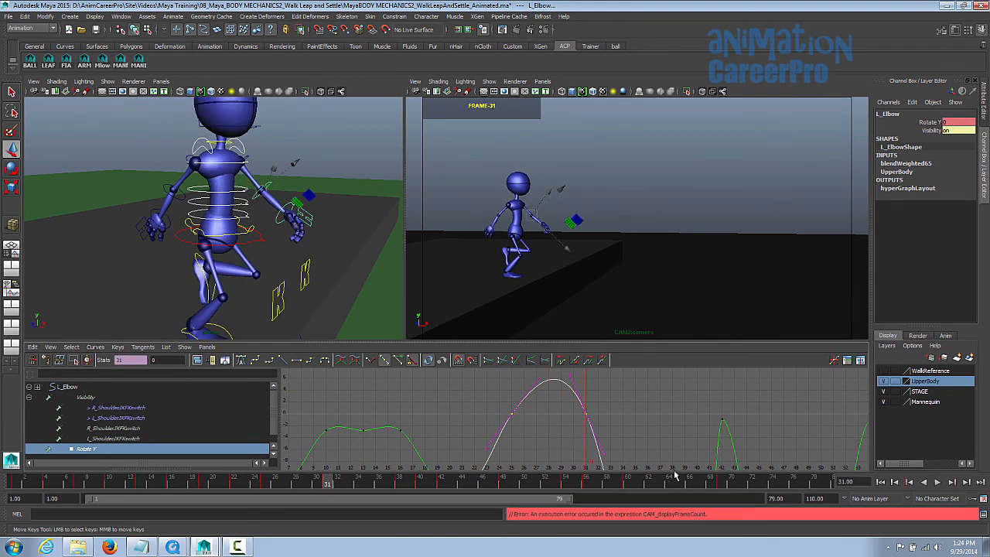
Lower the left elbow's Rotate Y key at frame 31 to -23.571 and scrub the bend to frame 33.
middle_drag(571, 423, 577, 467)
alt+shift+right_drag(605, 411, 612, 440)
shift+middle_drag(627, 414, 634, 424)
alt+shift+right_drag(642, 419, 648, 442)
scroll(634, 424, down, 1)
mouse_move(638, 424)
alt+middle_down()
mouse_move(625, 407)
mouse_move(644, 425)
alt+middle_up()
mouse_move(328, 485)
mouse_down()
mouse_move(247, 486)
mouse_move(349, 507)
mouse_up()
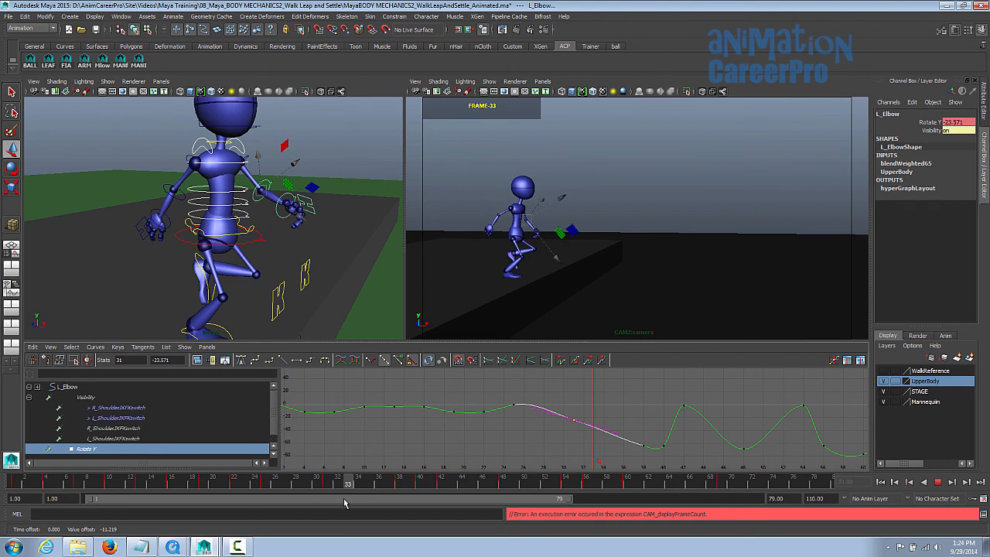
Lower the left wrist's Rotate Y key at frame 31 to about -43.5.
key(Down)
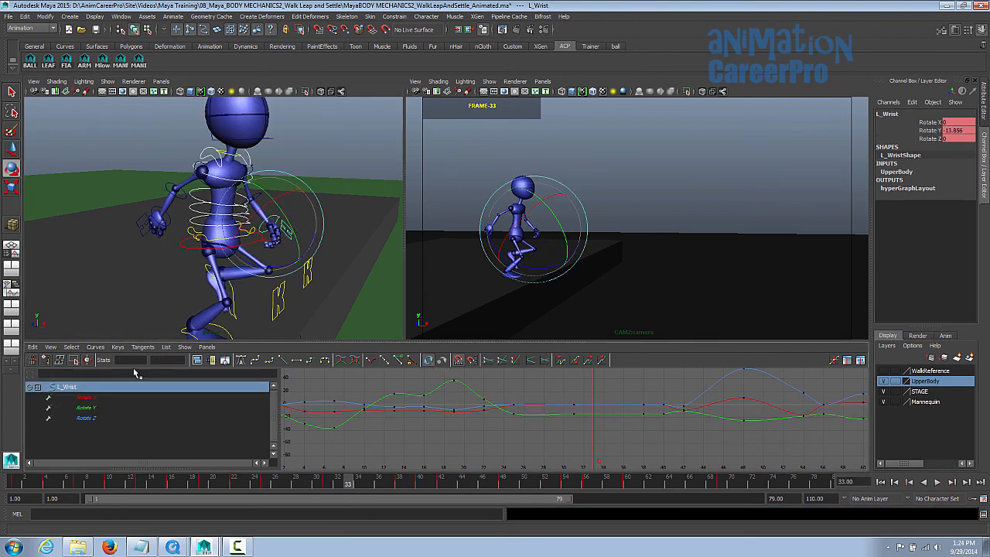
click(86, 407)
drag(638, 428, 638, 428)
key(w)
middle_drag(628, 433, 628, 450)
drag(328, 481, 357, 481)
drag(605, 418, 632, 448)
middle_drag(652, 433, 659, 450)
Adjust the left wrist's Rotate Y tangents around frame 25 and play back the wrist motion near frame 33.
drag(558, 408, 590, 435)
shift+middle_drag(592, 427, 555, 429)
middle_click(545, 322)
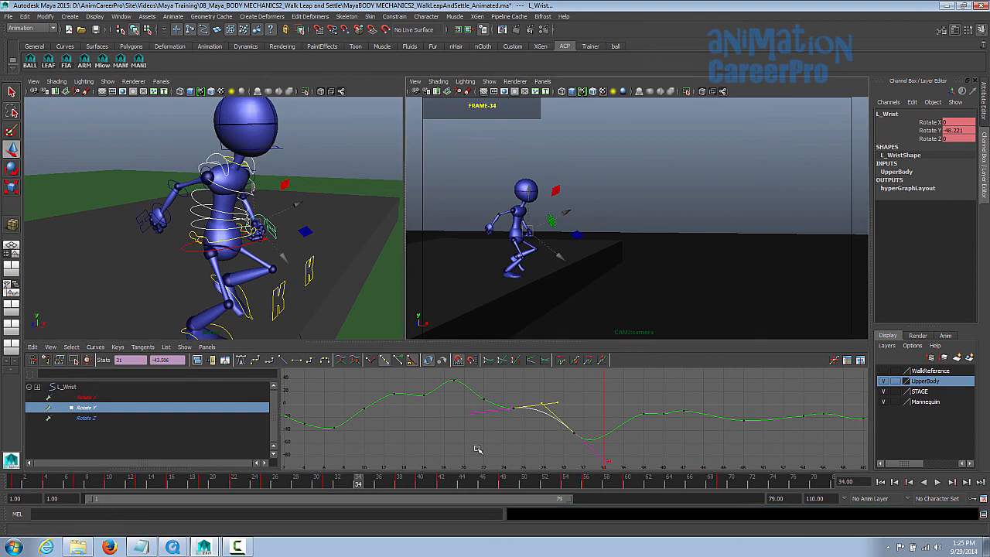
key(alt+v)
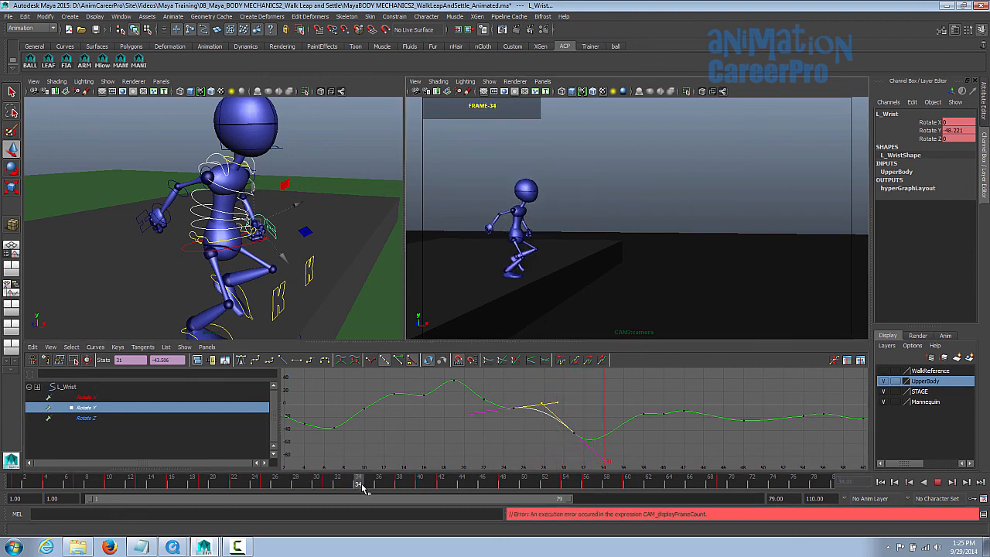
mouse_move(379, 489)
mouse_down()
mouse_move(337, 498)
mouse_move(349, 504)
mouse_up()
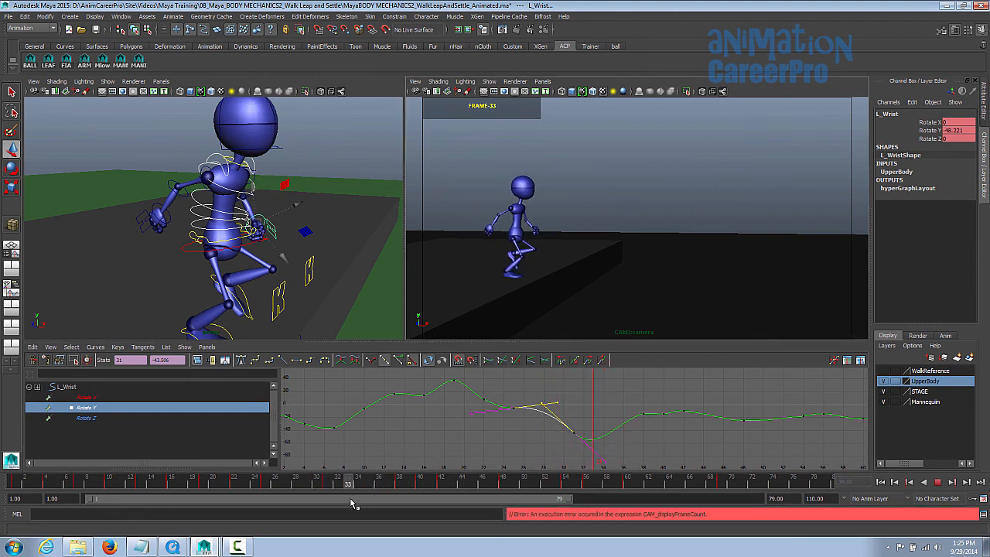
key(alt+v)
Raise the left wrist's Rotate Z key at frame 31 to 28.849 and scrub the arm swing.
key(e)
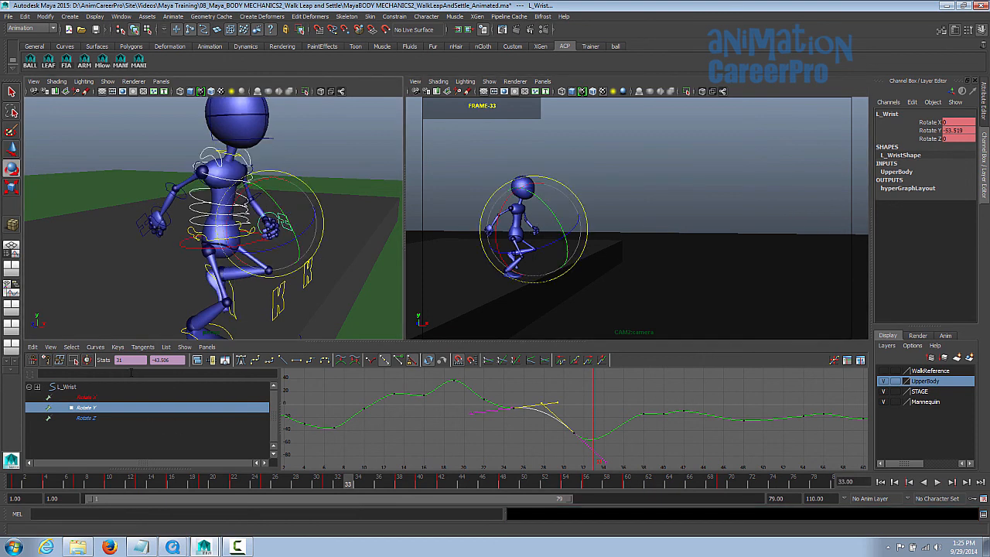
shift+click(120, 418)
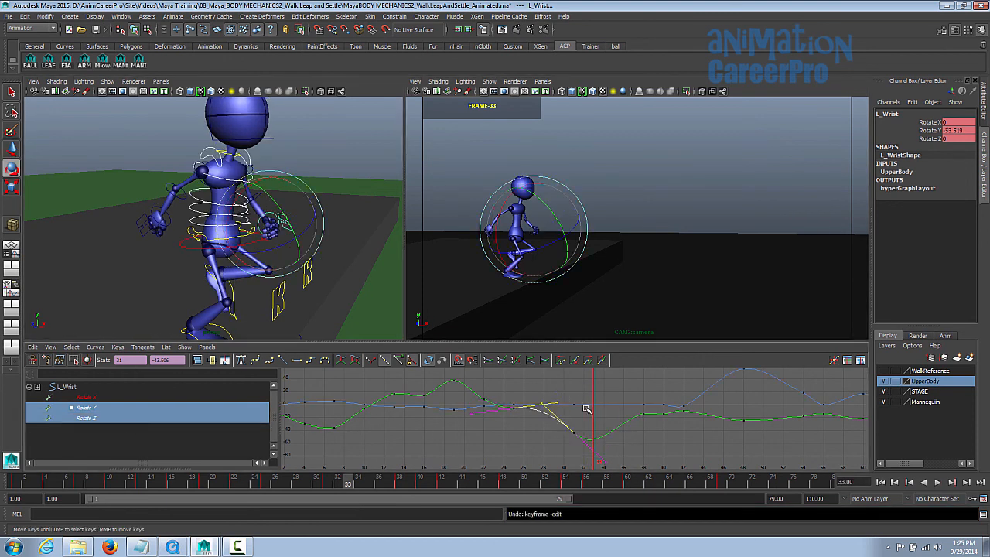
key(ctrl+z)
middle_drag(613, 416, 613, 397)
key(alt+v)
mouse_move(334, 486)
mouse_down()
mouse_move(378, 493)
mouse_move(303, 499)
mouse_move(229, 489)
mouse_up()
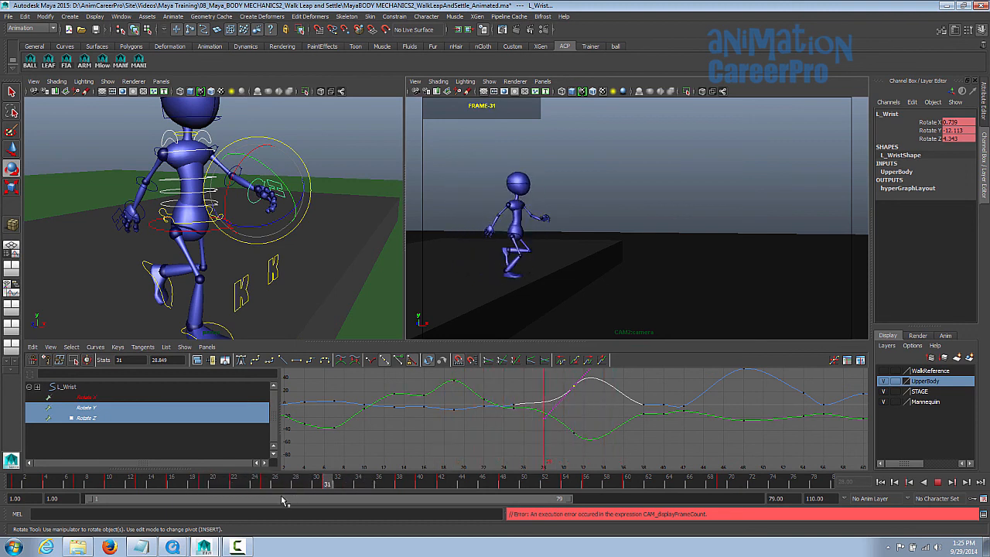
mouse_move(306, 501)
mouse_down()
mouse_move(315, 495)
mouse_move(169, 495)
mouse_move(391, 485)
mouse_move(309, 502)
mouse_move(323, 500)
mouse_up()
Lower the right shoulder's Rotate Y key at frame 31 to about -51.4.
click(171, 153)
click(171, 175)
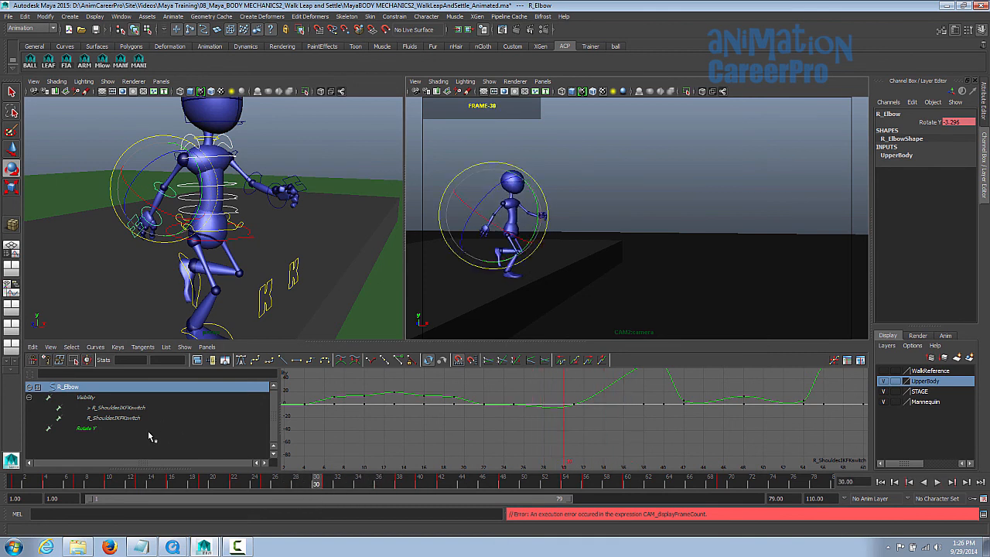
click(185, 178)
click(147, 408)
drag(551, 406, 582, 443)
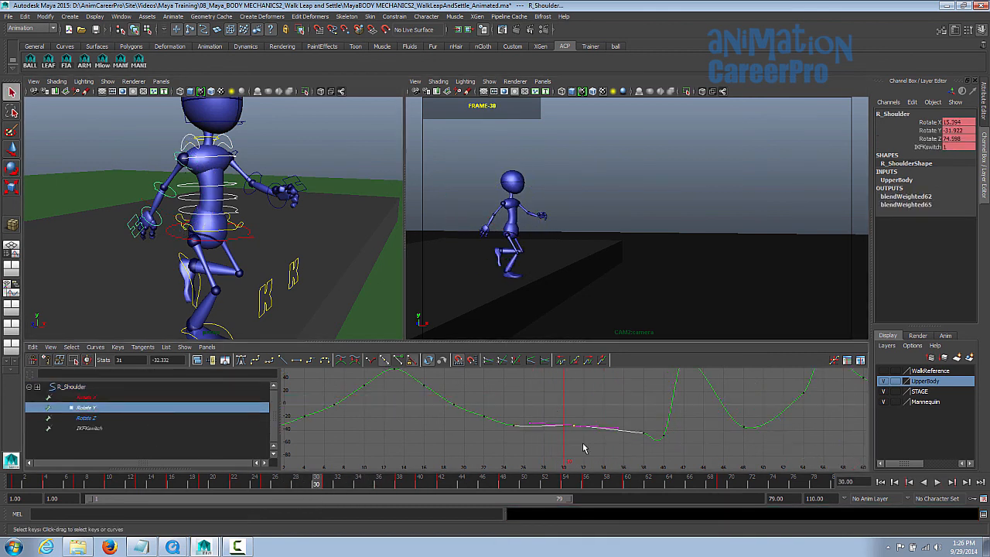
key(w)
shift+middle_drag(589, 446, 592, 462)
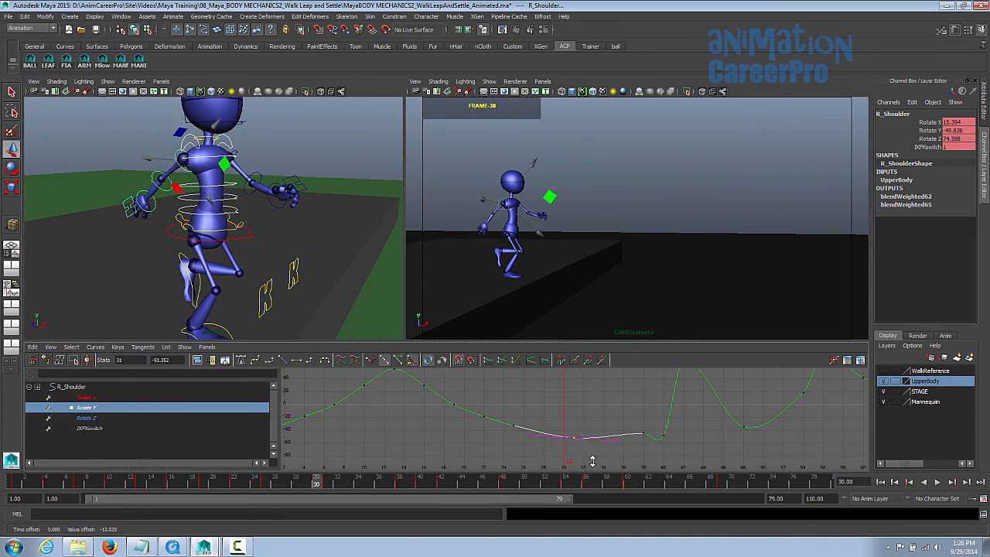
Raise the right elbow's Rotate Y key at frame 31 to 31.583 and scrub back to frame 28.
click(167, 191)
click(142, 428)
drag(566, 396, 587, 415)
mouse_move(594, 427)
shift+middle_down()
mouse_move(598, 397)
mouse_move(597, 433)
shift+middle_up()
mouse_move(597, 433)
alt+right_down()
mouse_move(669, 435)
mouse_move(608, 444)
alt+right_up()
shift+middle_drag(608, 440, 610, 437)
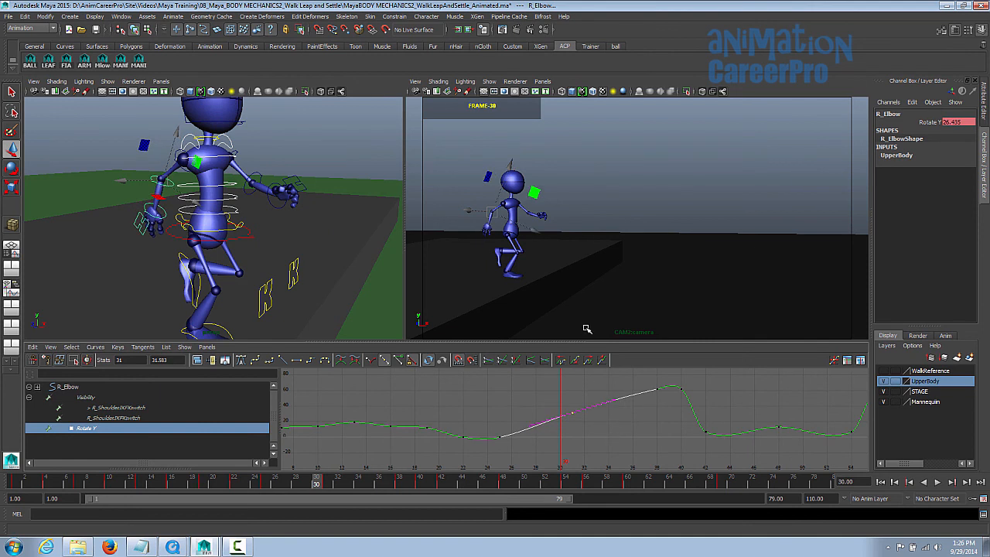
mouse_move(287, 485)
mouse_down()
mouse_move(230, 485)
mouse_move(372, 497)
mouse_move(300, 499)
mouse_up()
Lower the right shoulder's Rotate Y key at frame 31 further to widen the backward arm swing.
key(Up)
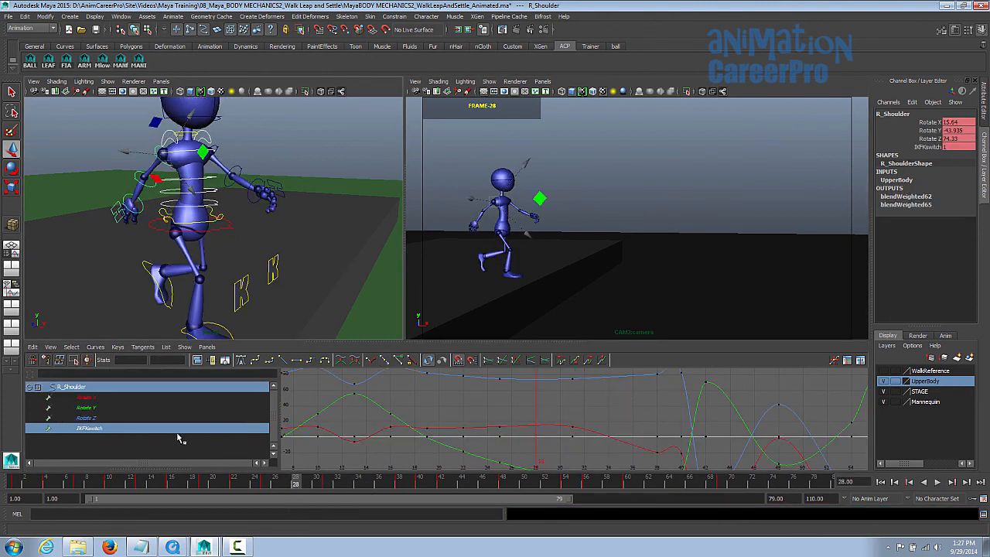
click(137, 408)
alt+middle_drag(581, 430, 587, 370)
drag(527, 406, 593, 444)
middle_drag(595, 445, 597, 457)
shift+middle_drag(525, 423, 525, 429)
drag(567, 415, 587, 437)
shift+middle_drag(588, 447, 587, 452)
Raise the right shoulder's Rotate Y key at frame 38 to -44.14 and play back the swing.
drag(670, 398, 619, 396)
shift+middle_drag(621, 402, 620, 394)
click(276, 481)
key(alt+v)
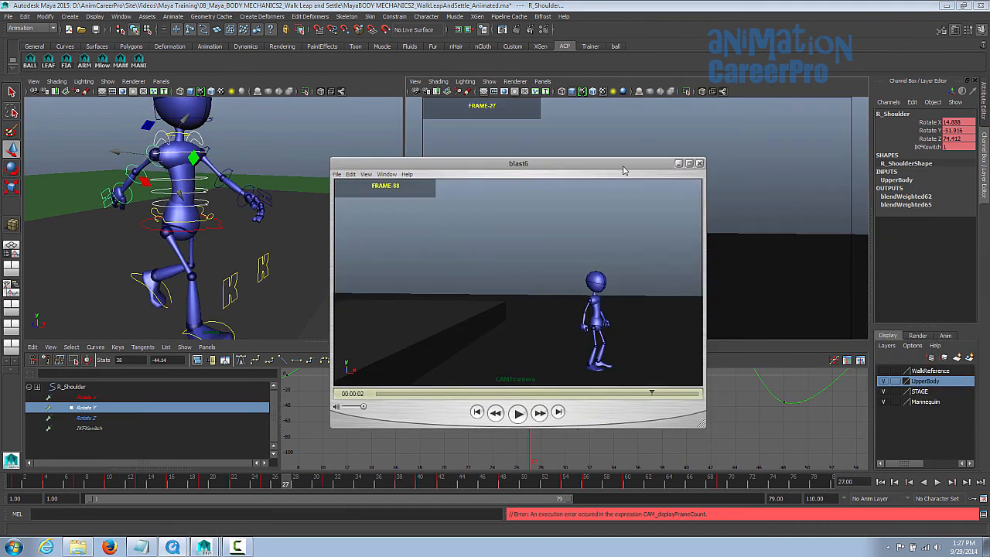
Scrub the blast6 playblast and move it aside, then select all mannequin controls and check the leap around frame 49.
drag(425, 396, 582, 397)
drag(458, 164, 989, 151)
click(120, 62)
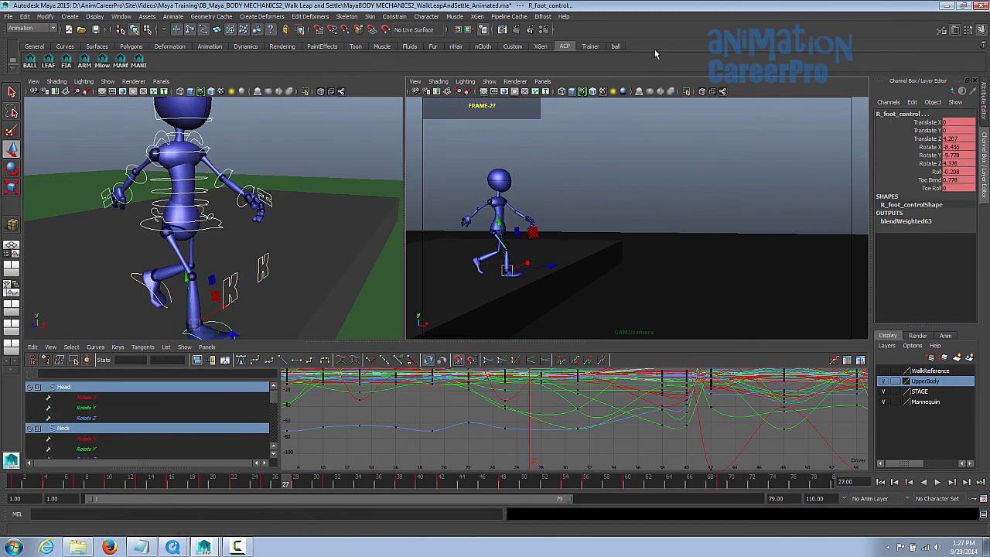
click(328, 485)
click(502, 483)
mouse_move(466, 491)
mouse_down()
mouse_move(445, 486)
mouse_move(595, 485)
mouse_move(419, 485)
mouse_move(479, 486)
mouse_up()
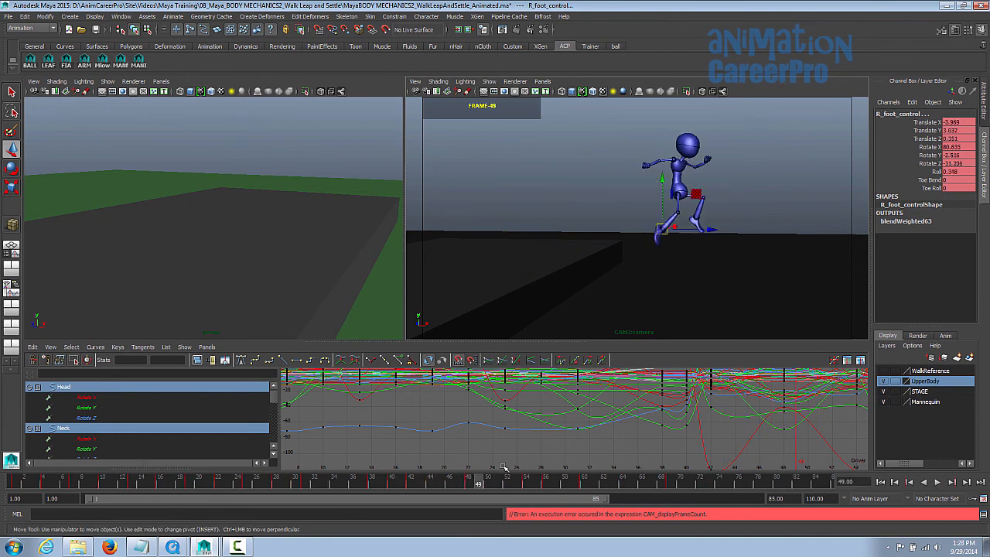
Shift all mannequin keys from frame 48 onward two frames later, starting at frame 50, and check frame 43.
click(469, 486)
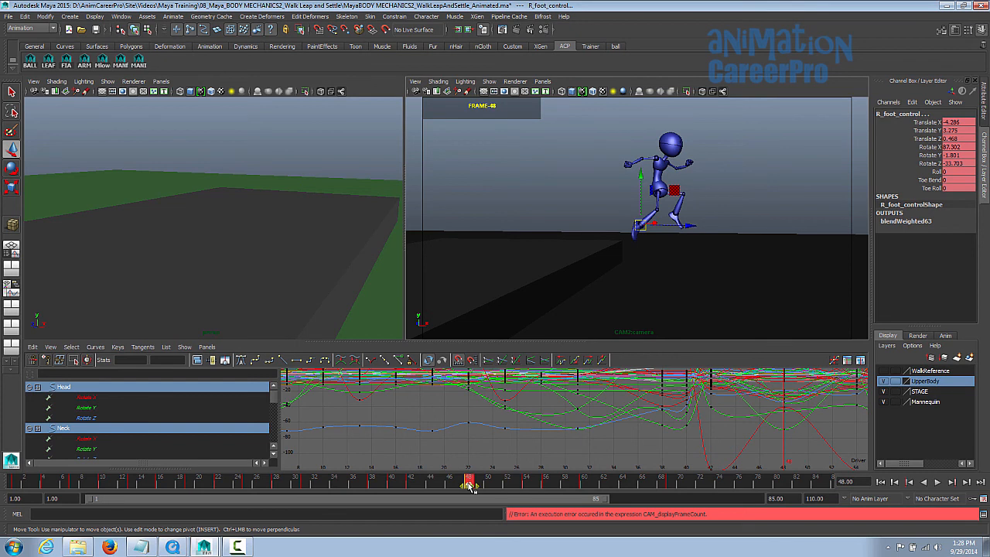
shift+drag(469, 486, 698, 485)
drag(583, 487, 594, 491)
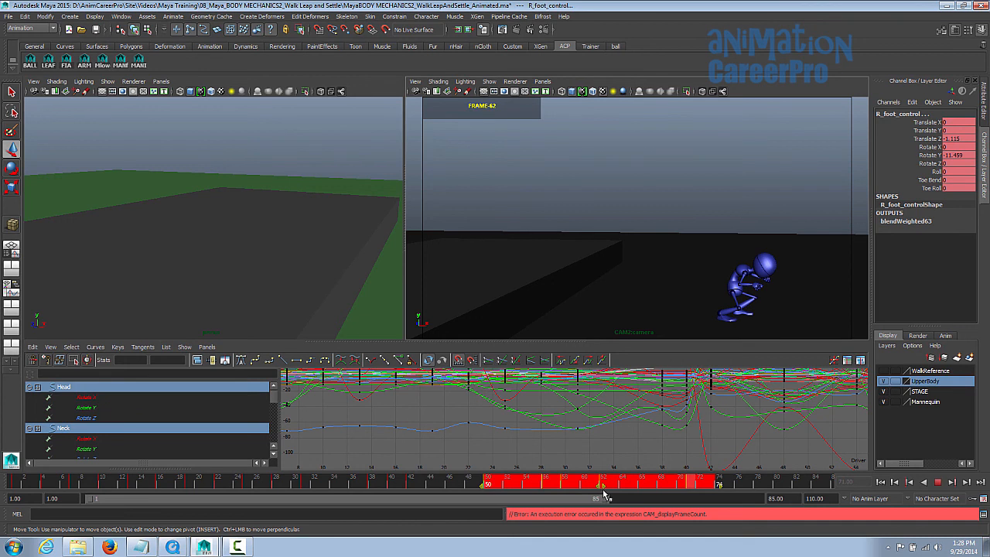
click(421, 486)
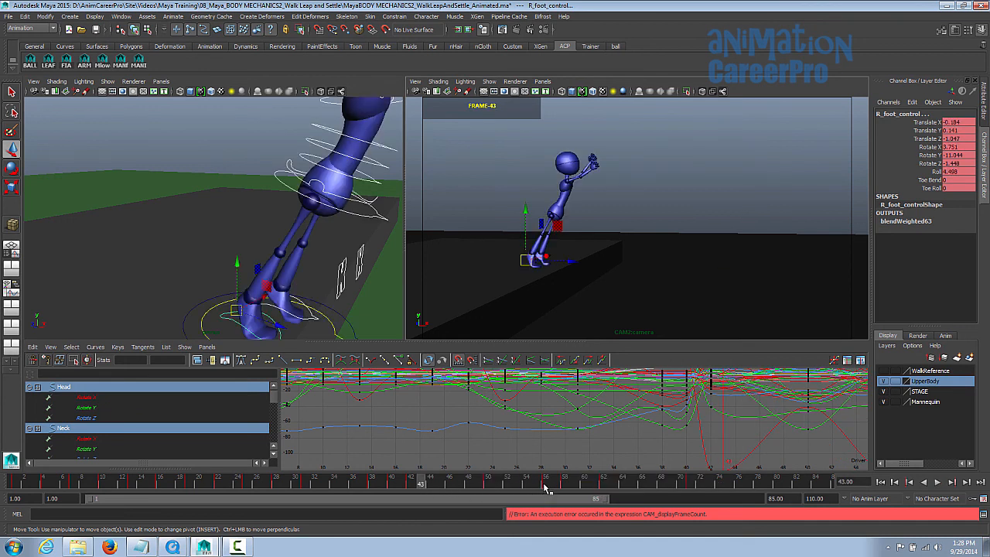
Shift all mannequin keys from frame 56 onward two frames later, starting at frame 58, and scrub the leap and landing.
drag(488, 485, 699, 480)
click(631, 487)
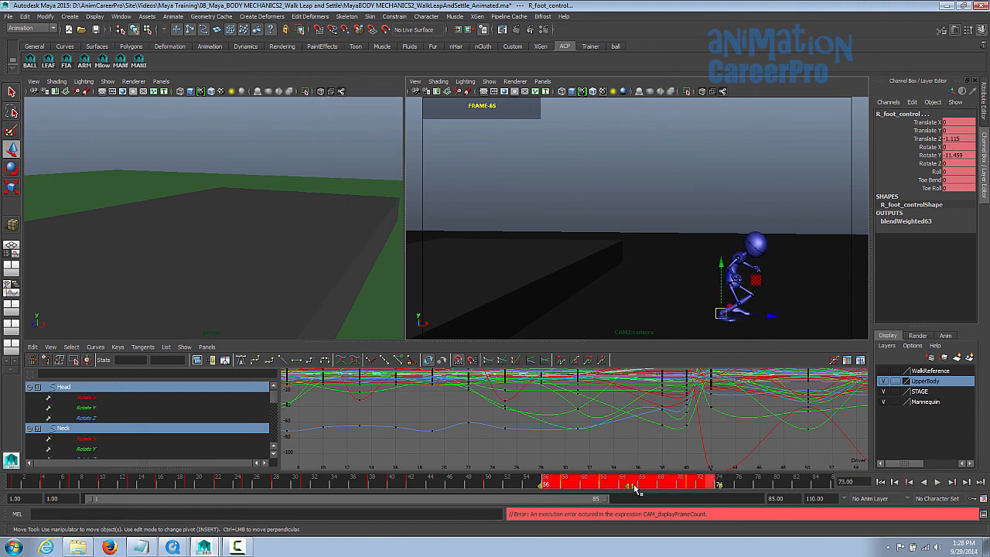
drag(639, 488, 652, 490)
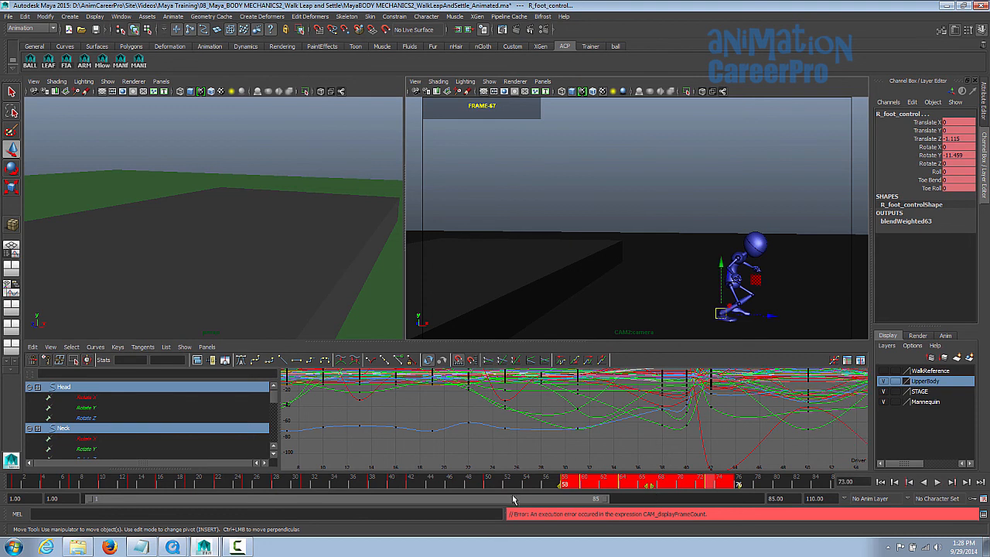
drag(426, 483, 409, 497)
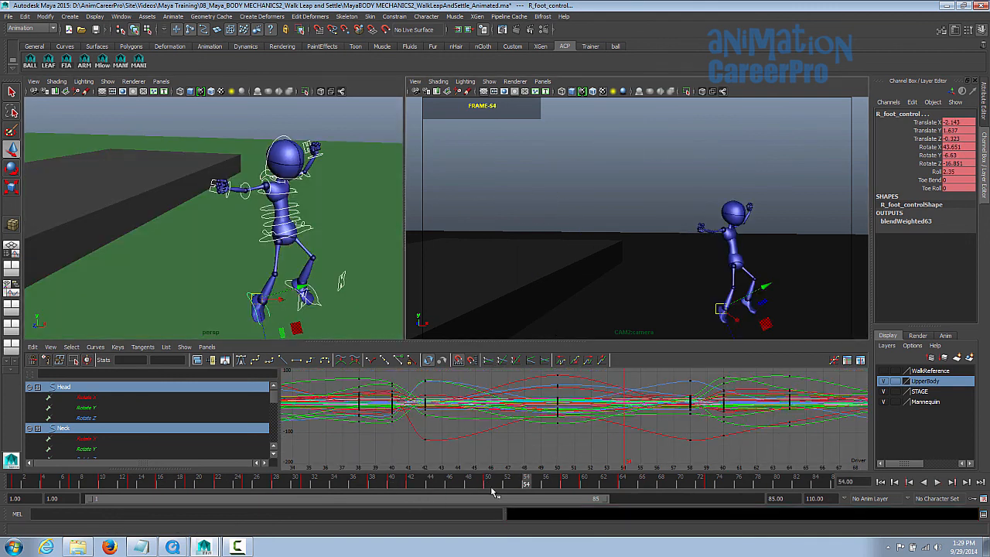
drag(492, 492, 559, 496)
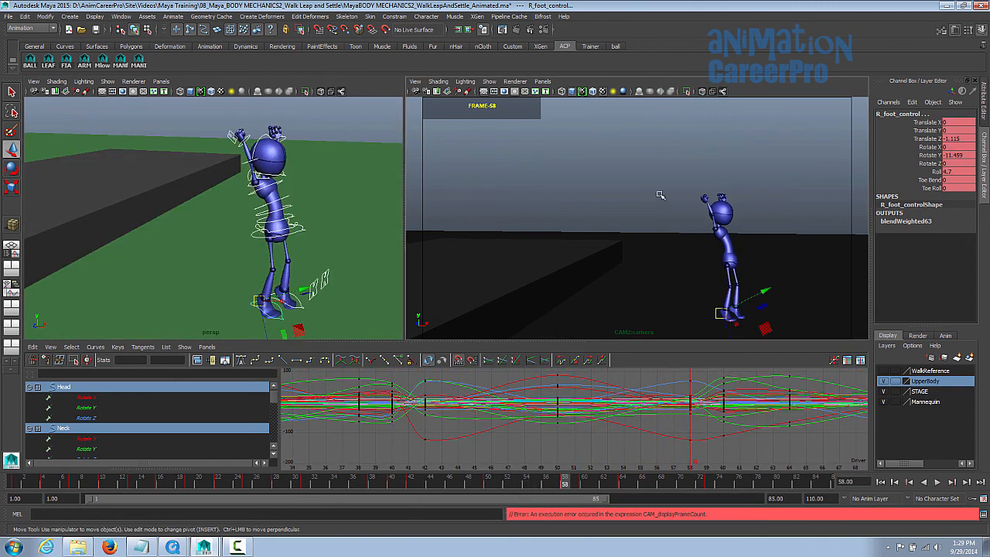
Move the Mann_POS keys from frame 54 to frame 58, then scrub the blast6 playblast and put it away.
alt+middle_drag(364, 287, 323, 178)
alt+drag(334, 238, 302, 182)
click(285, 192)
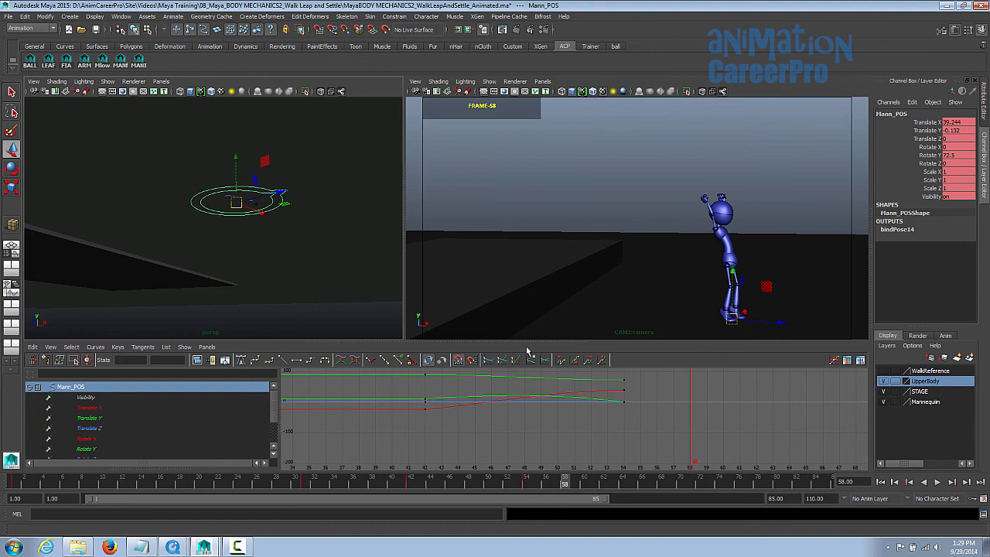
click(529, 485)
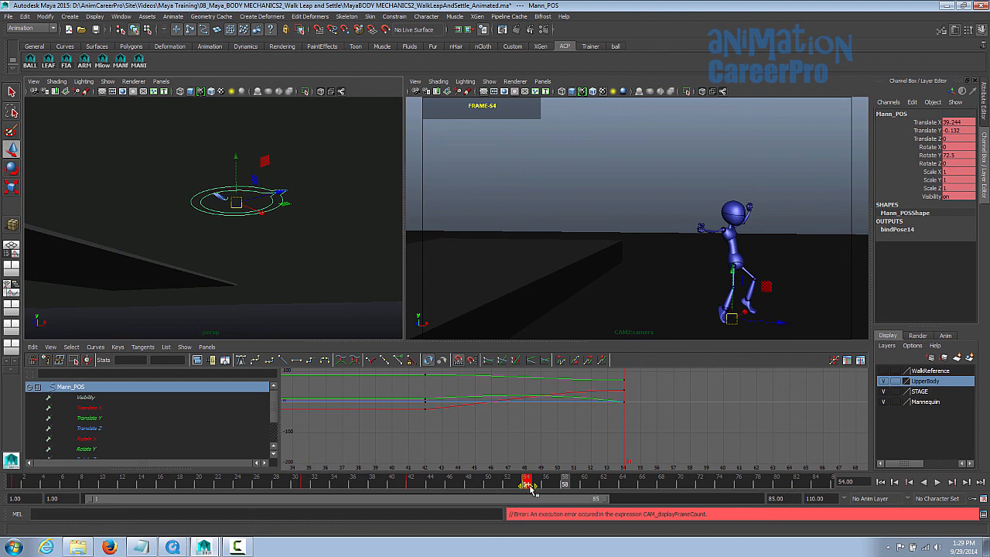
drag(532, 488, 548, 488)
shift+drag(563, 487, 529, 501)
key(Escape)
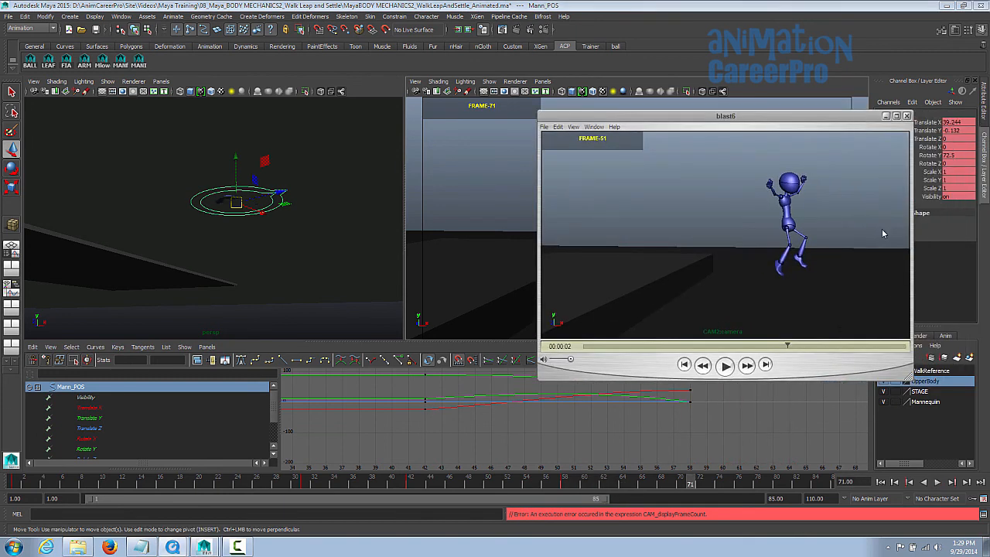
drag(790, 345, 864, 364)
click(748, 342)
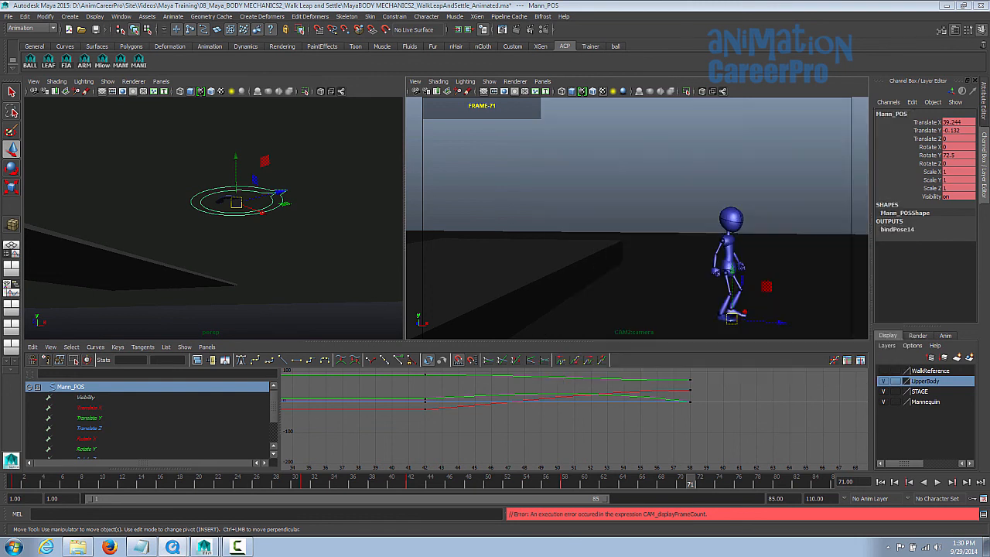
Select all mannequin controls, key the standing pose at frame 79, and return to frame 73.
click(121, 63)
click(714, 481)
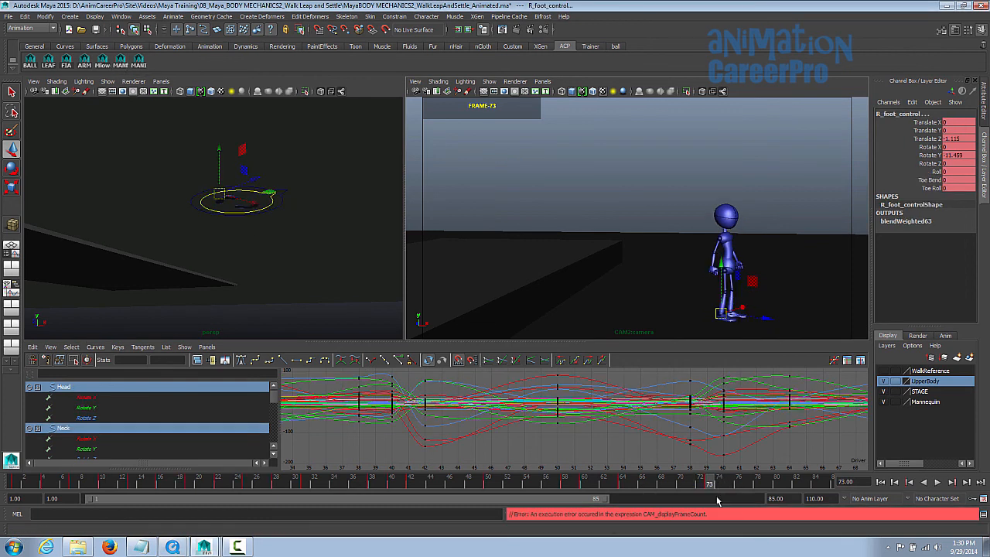
click(966, 482)
click(966, 481)
click(967, 481)
click(966, 481)
click(966, 481)
click(967, 481)
alt+drag(255, 170, 271, 252)
alt+middle_drag(270, 251, 276, 265)
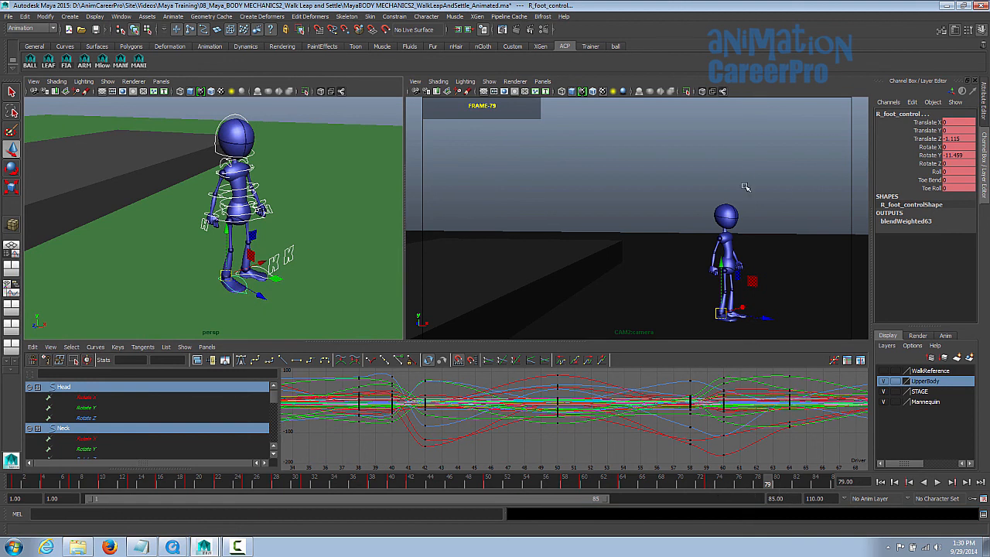
key(s)
click(740, 488)
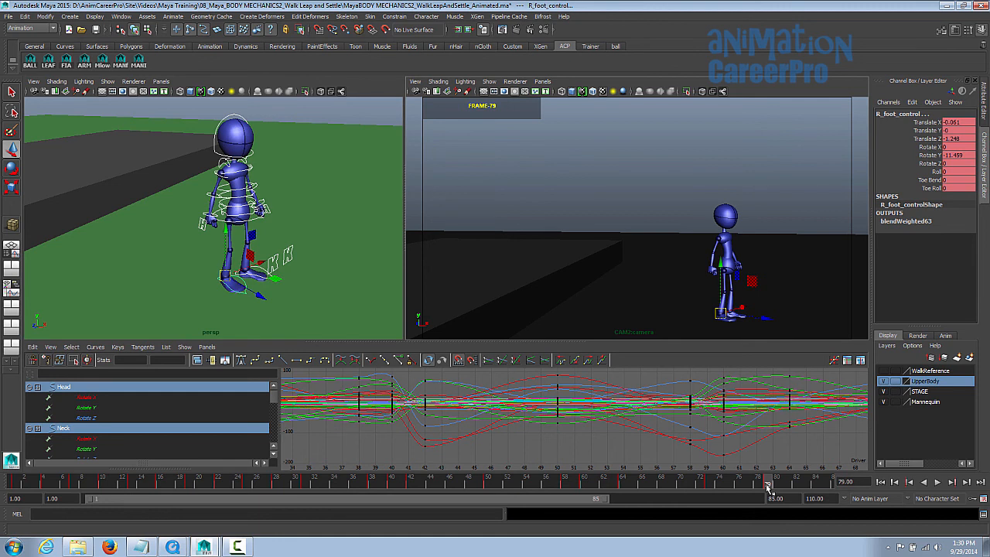
click(770, 482)
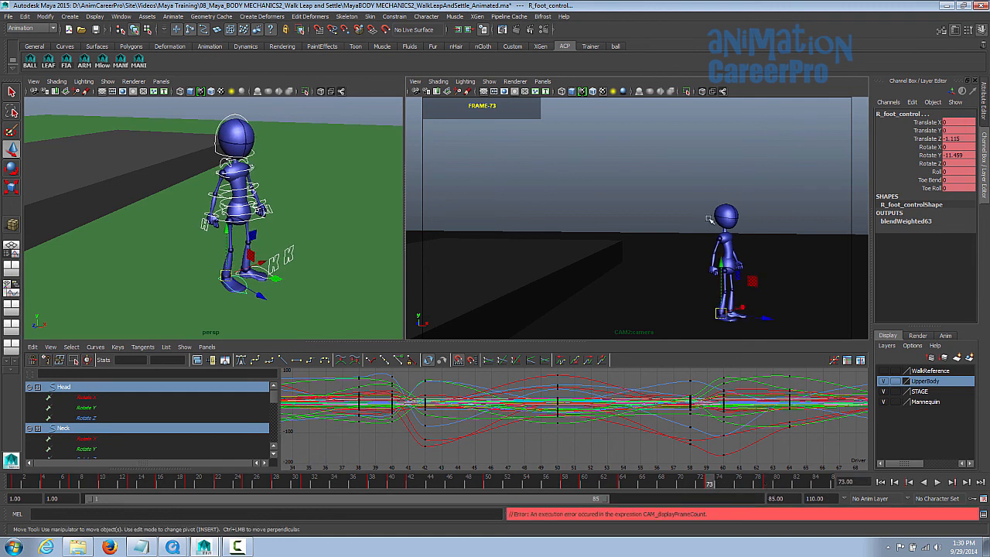
Lower the root control slightly at frame 73 so the knees bend.
alt+drag(326, 236, 313, 208)
scroll(313, 209, up, 5)
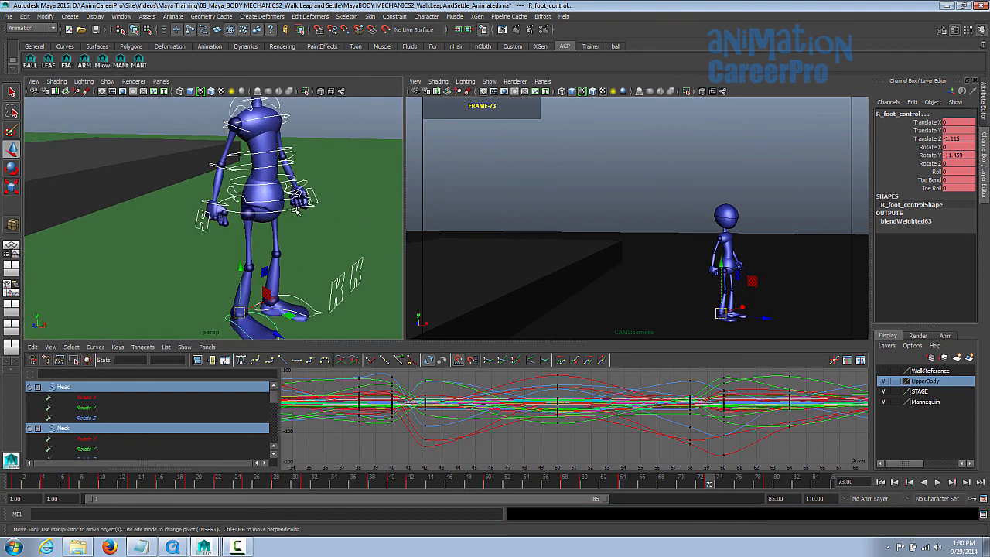
click(297, 211)
drag(260, 155, 264, 159)
Rotate the Chest and Upper_Torso controls forward together at frame 73, with Upper_Torso at about 5 degrees in Rotate X.
key(q)
click(264, 158)
shift+click(264, 130)
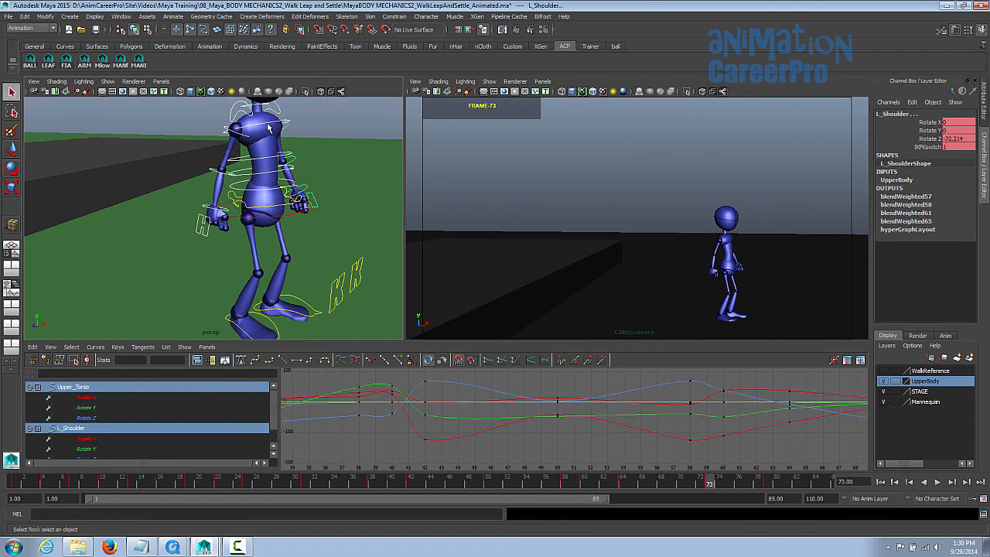
click(270, 139)
shift+click(272, 158)
key(e)
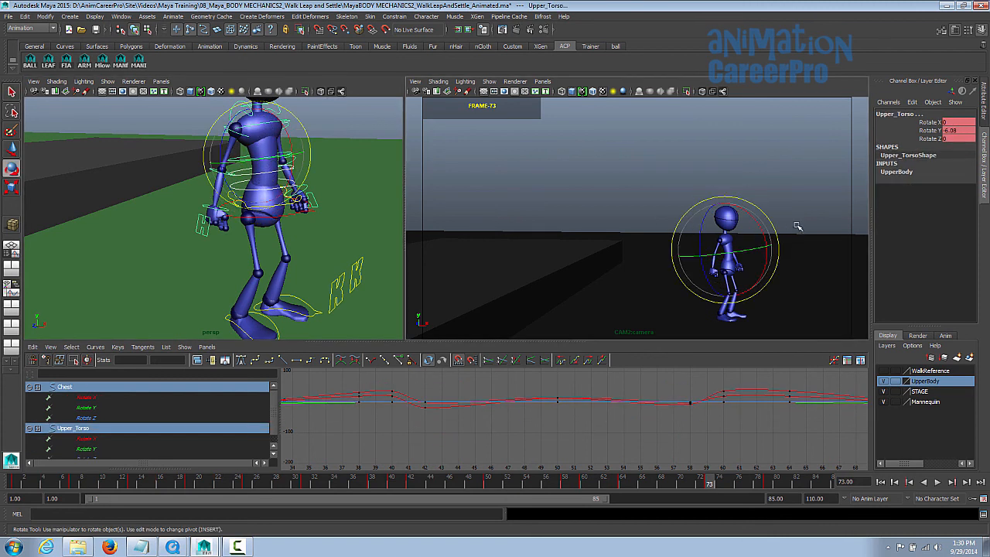
drag(755, 206, 762, 211)
key(q)
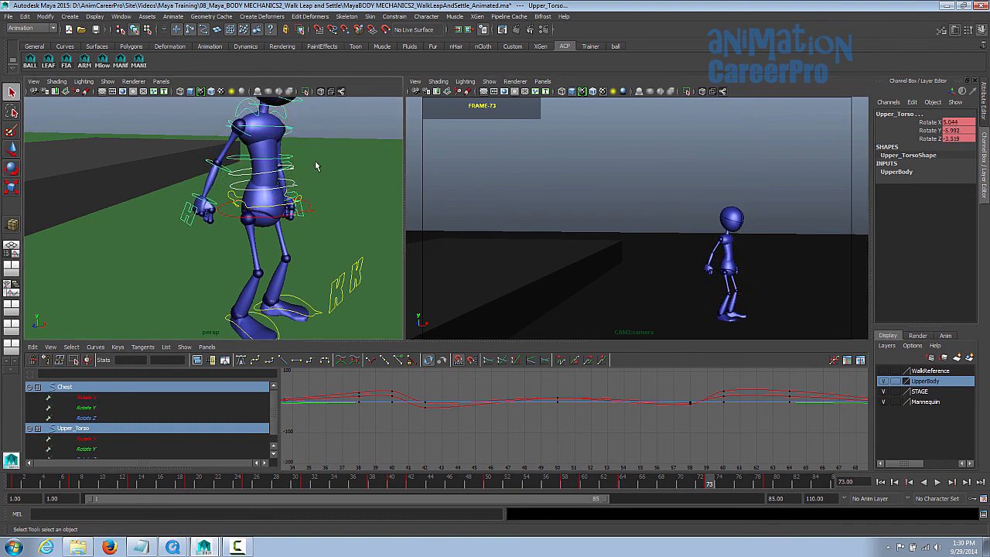
Adjust the upper-body rotation above the chest at frame 73 to balance the forward lean.
alt+middle_drag(325, 183, 319, 244)
click(290, 175)
key(e)
drag(764, 215, 767, 224)
drag(747, 247, 740, 249)
key(q)
Bend the right elbow to about 27 degrees in Rotate Y and rotate the right upper arm at frame 73.
alt+middle_drag(242, 246, 241, 227)
click(218, 215)
key(e)
drag(755, 250, 751, 237)
key(q)
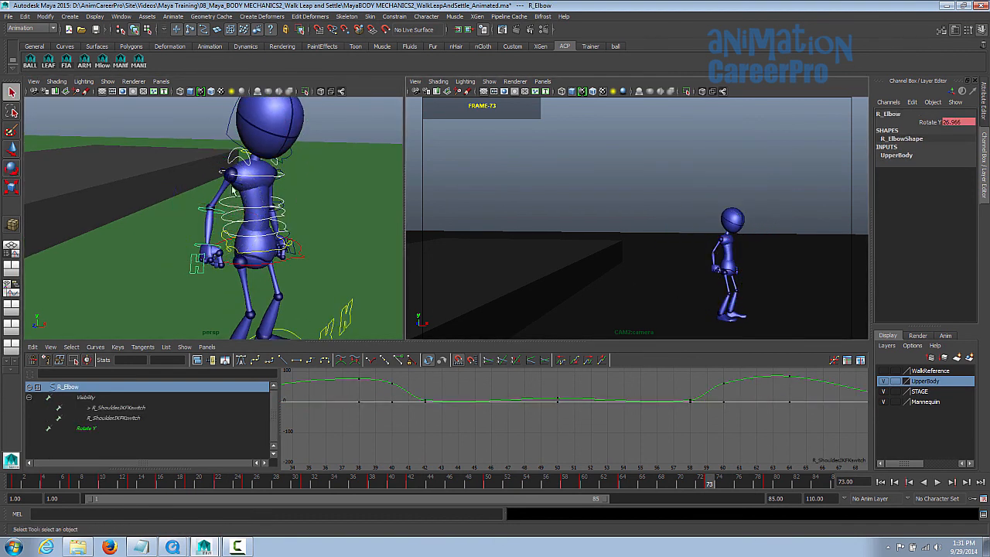
alt+drag(234, 180, 237, 193)
click(238, 190)
key(e)
drag(734, 271, 742, 259)
key(q)
Bend the left elbow and rotate the left upper arm at frame 73 to match the crouched pose.
alt+drag(275, 193, 179, 175)
click(171, 165)
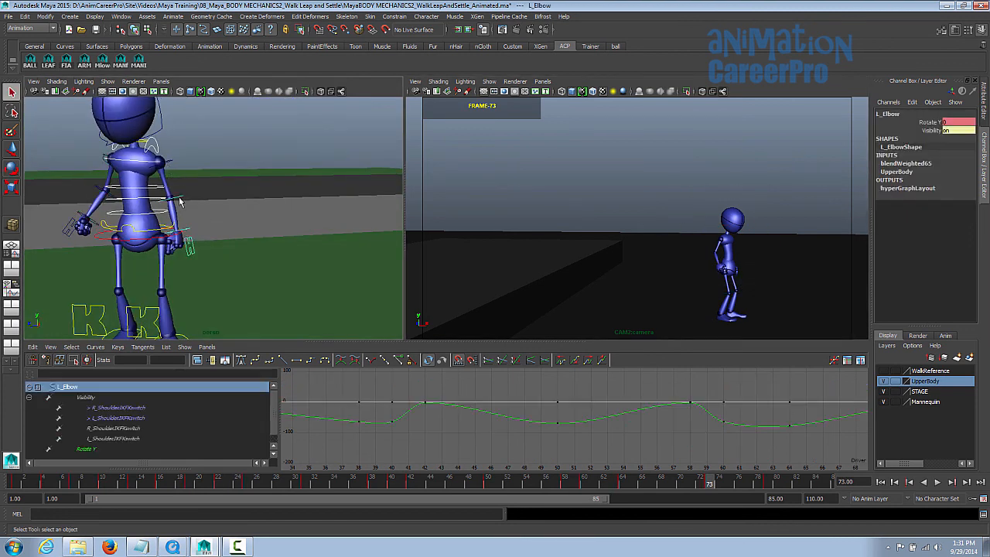
click(181, 199)
key(e)
drag(203, 212, 199, 228)
click(166, 162)
key(e)
drag(173, 194, 175, 202)
key(q)
alt+drag(133, 204, 251, 239)
click(244, 232)
key(e)
key(q)
Select all mannequin controls, play back the rise, set the frame 73 keys to Spline tangents, and check frame 79.
click(124, 63)
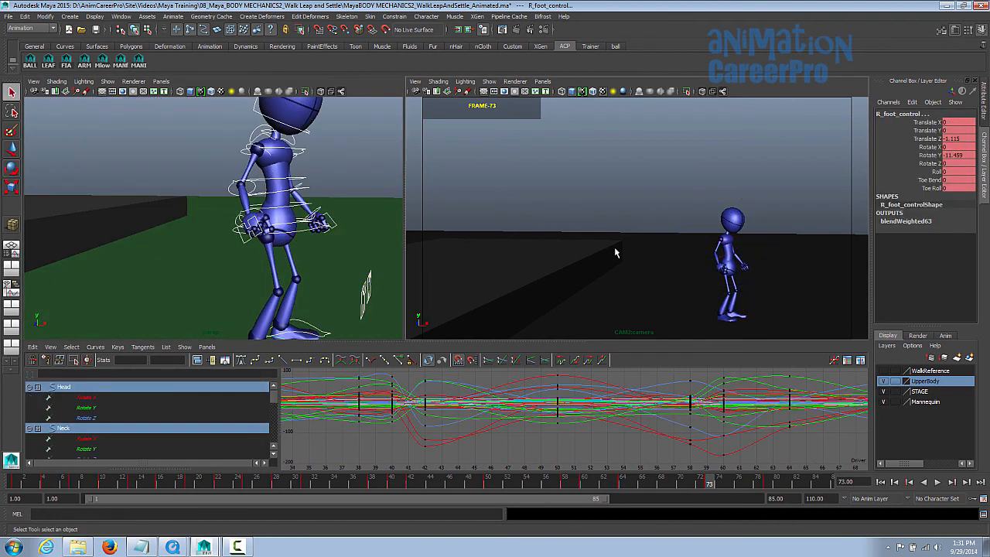
key(alt+v)
key(alt+v)
click(710, 484)
alt+middle_drag(812, 427, 531, 432)
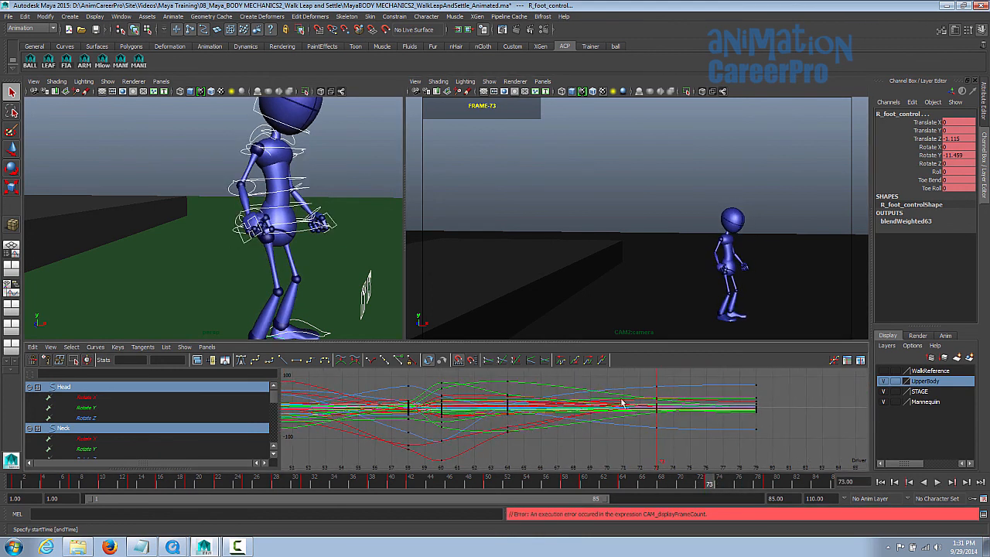
drag(685, 461, 700, 444)
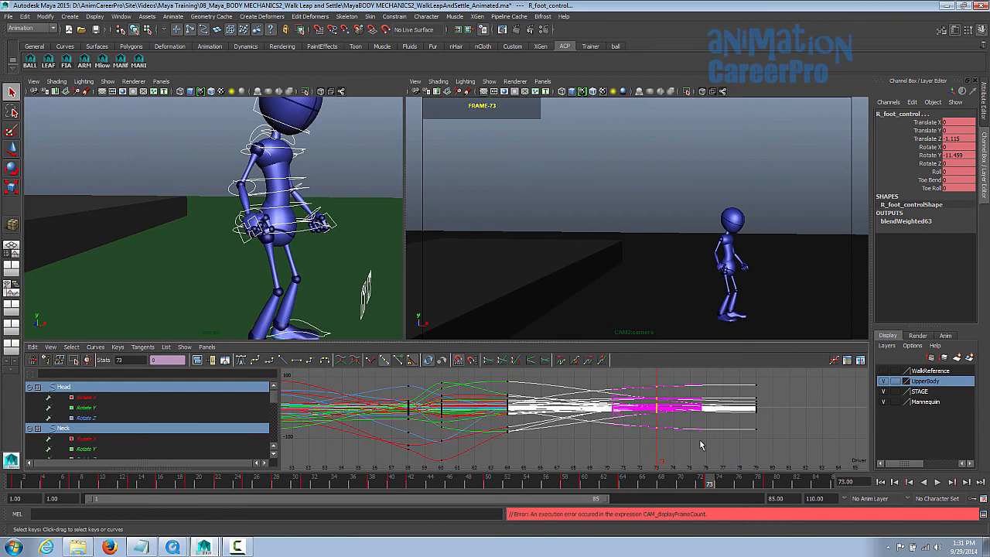
right_click(713, 484)
mouse_move(758, 396)
click(825, 400)
click(768, 483)
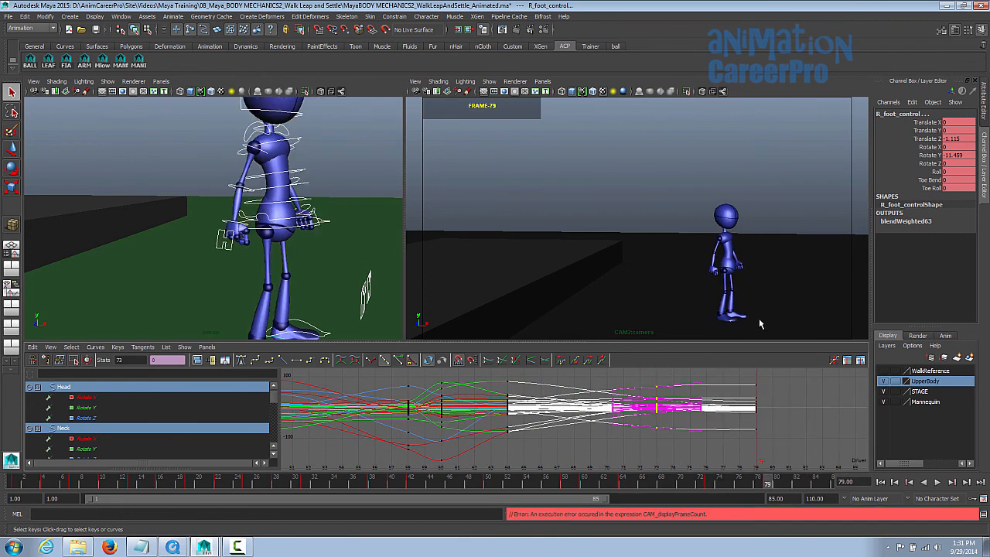
Extend the playback range to frame 90 and set the animation end time to 90.
click(826, 482)
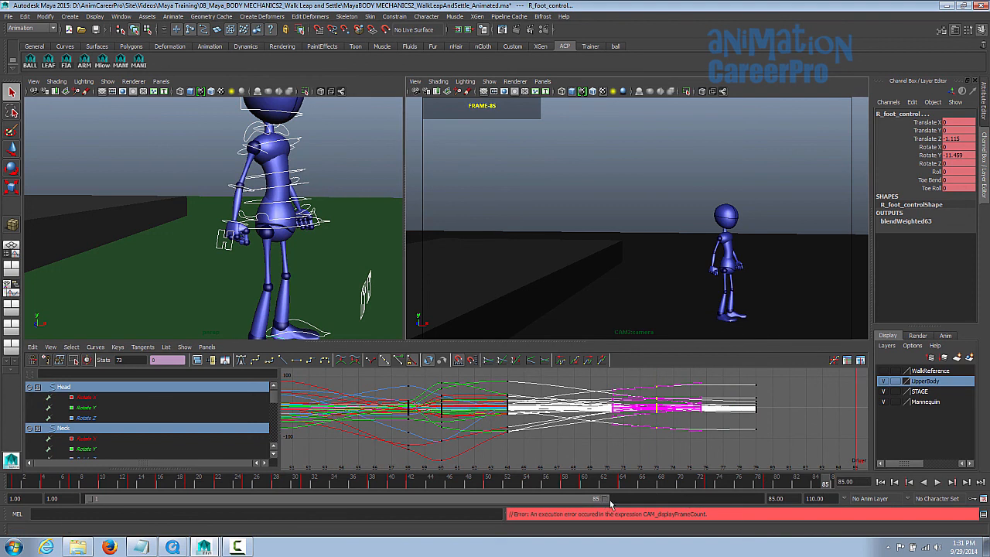
drag(611, 503, 631, 501)
click(735, 482)
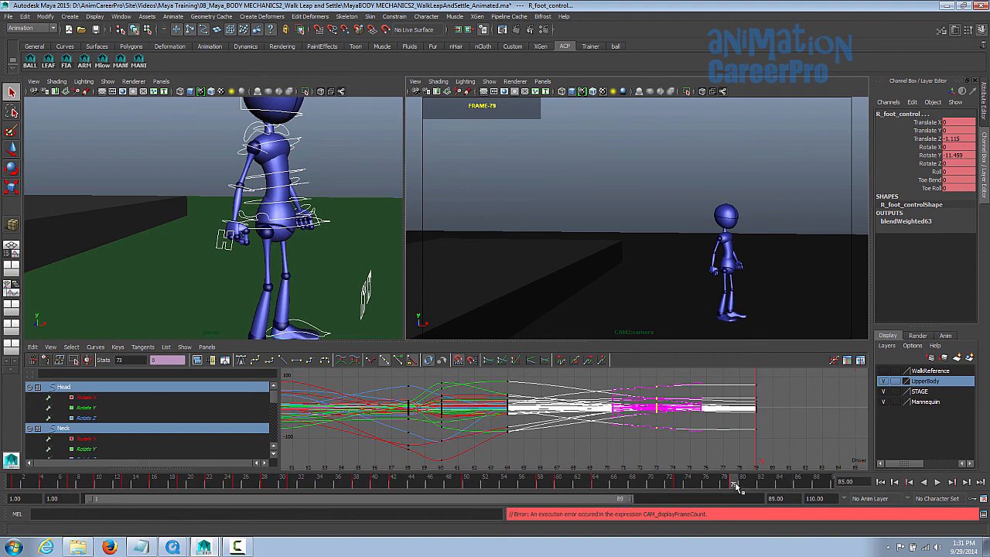
drag(739, 490, 881, 481)
drag(634, 501, 639, 502)
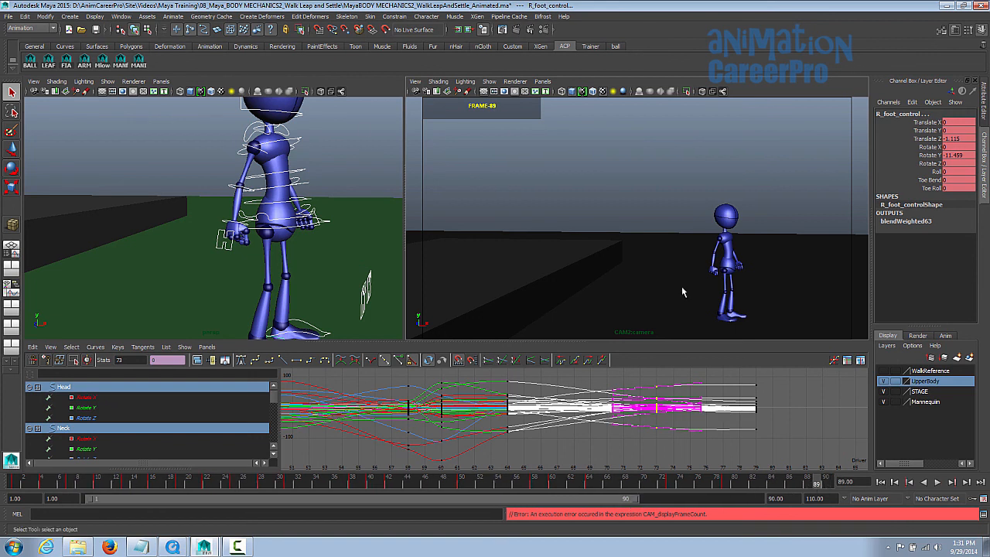
click(826, 485)
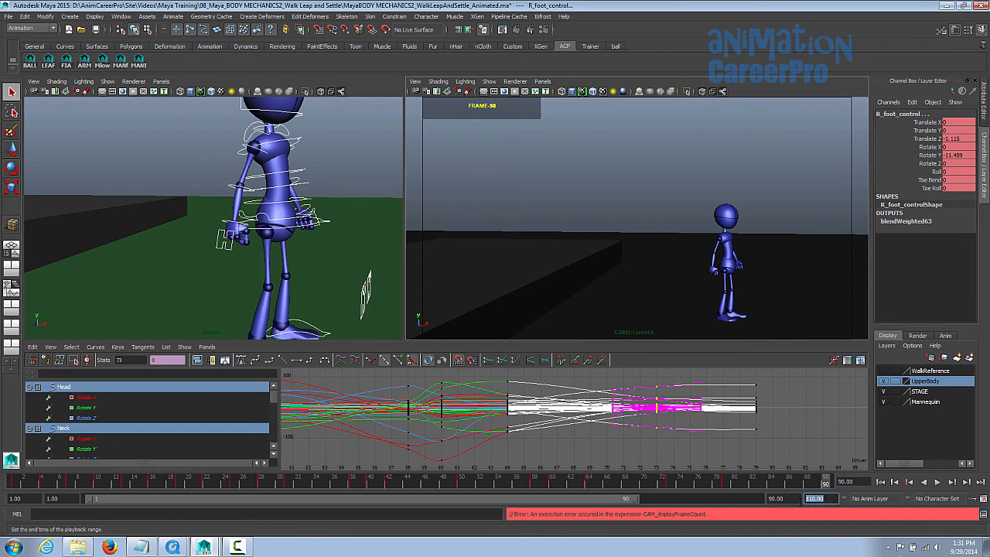
key(Return)
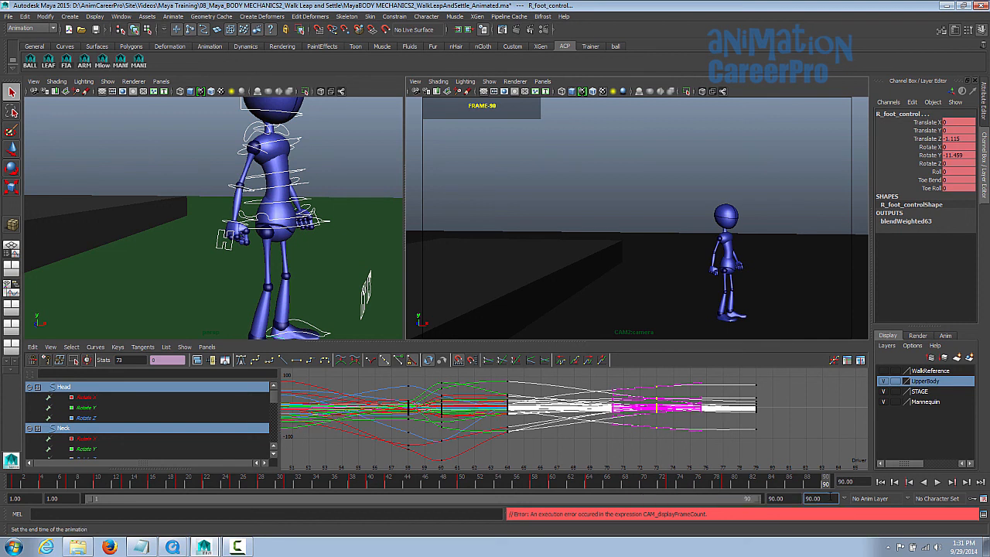
Play back the animation and key all mannequin controls at frame 90.
key(alt+v)
drag(785, 487, 878, 478)
key(s)
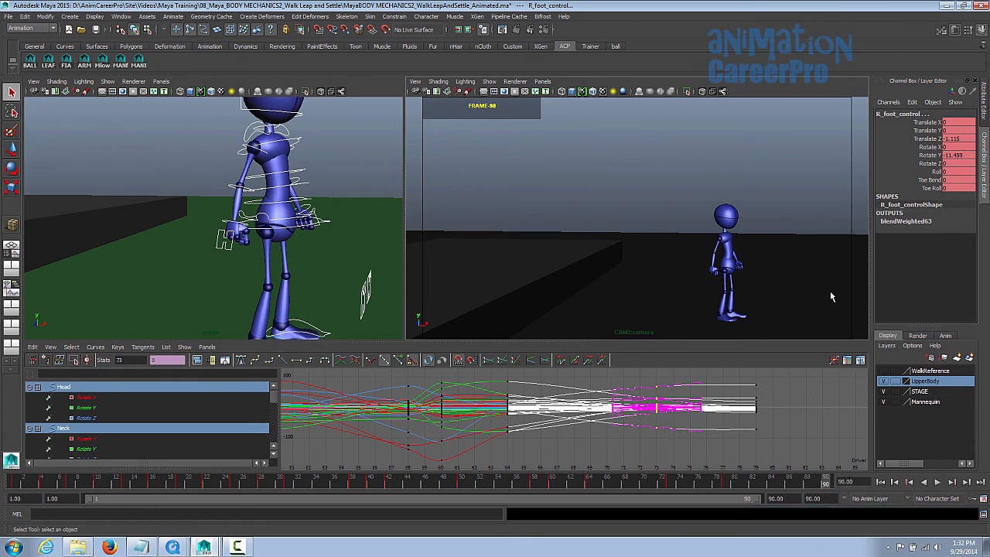
Set the tangents of all mannequin keys at frame 79 to Spline.
click(726, 483)
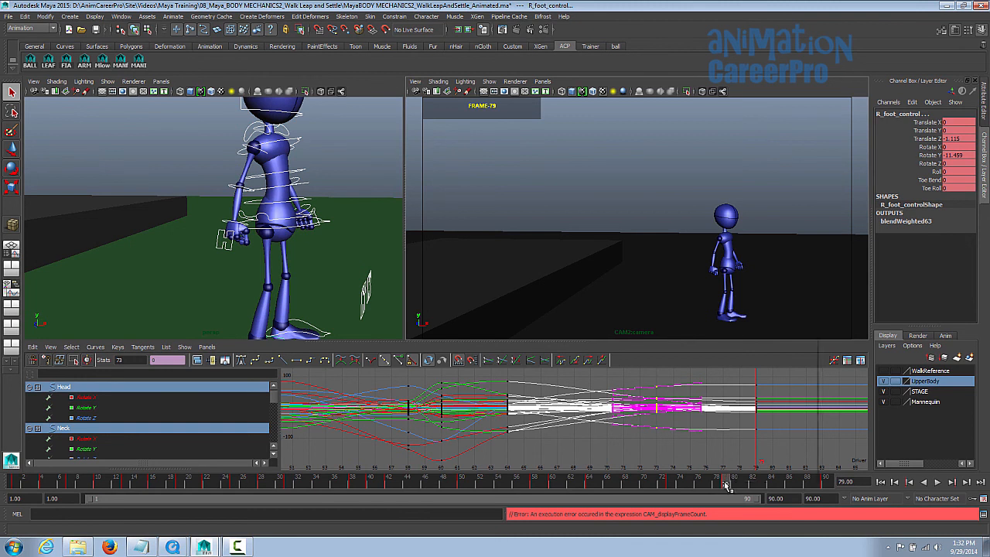
right_click(726, 485)
mouse_move(765, 396)
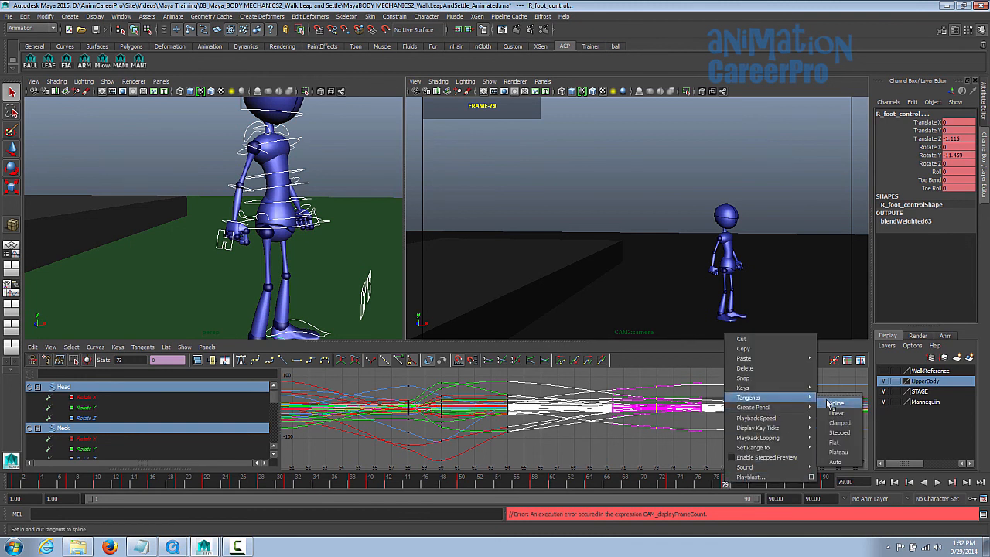
click(834, 403)
Examine the curves between frames 73 and 90, then play and scrub the settle in the full-size camera view.
alt+middle_drag(721, 422, 711, 426)
alt+shift+right_drag(711, 426, 711, 400)
alt+middle_drag(688, 404, 685, 360)
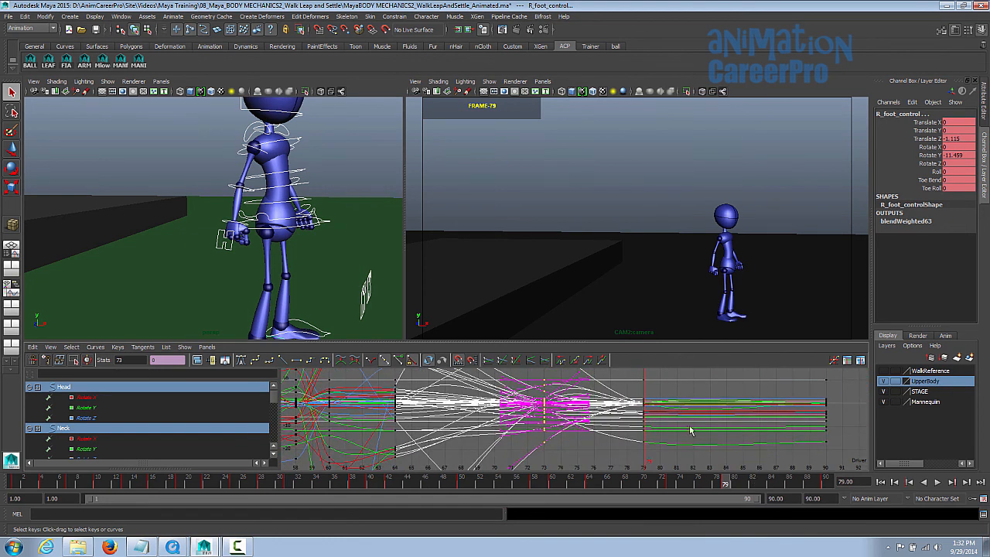
alt+shift+right_drag(682, 385, 684, 367)
alt+middle_drag(686, 383, 691, 408)
scroll(694, 407, up, 2)
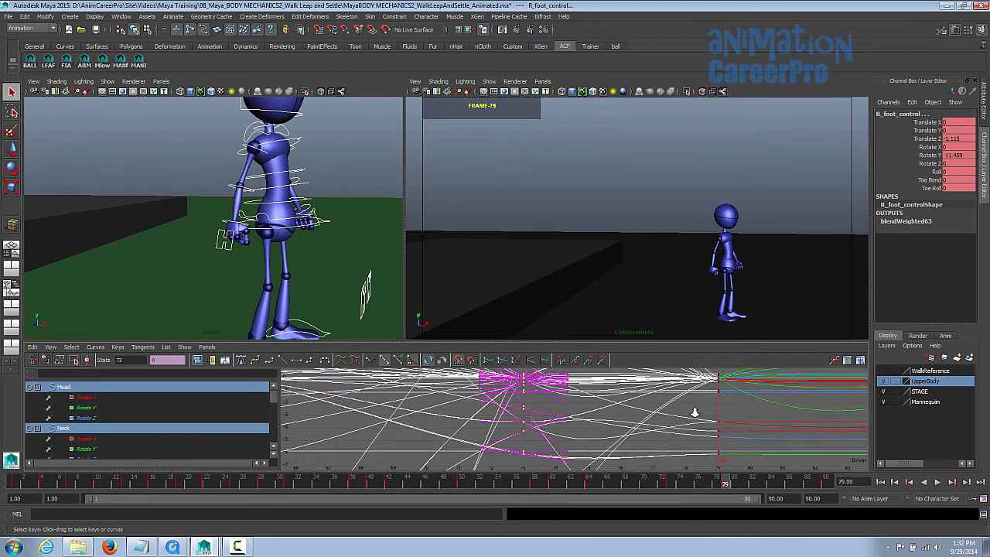
scroll(694, 407, down, 3)
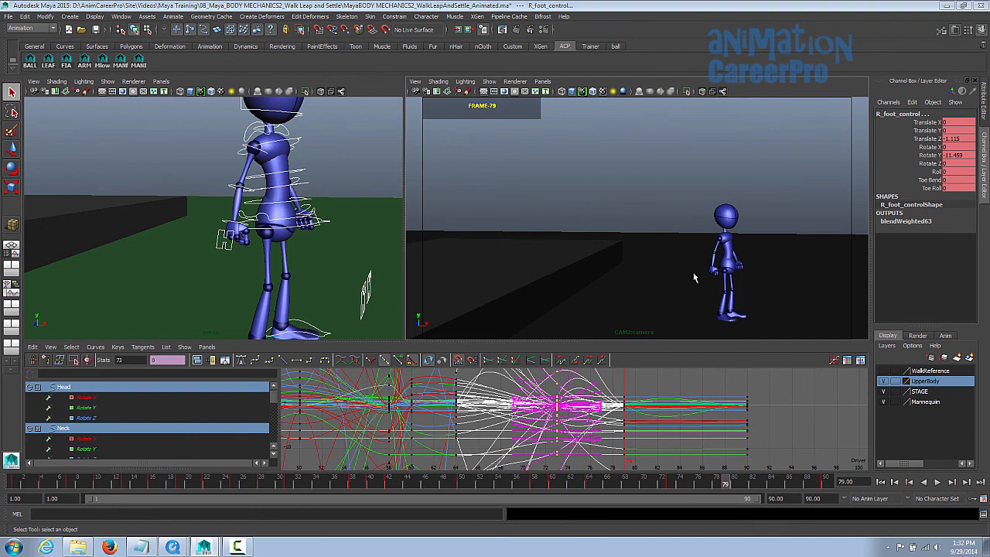
key(space)
key(alt+v)
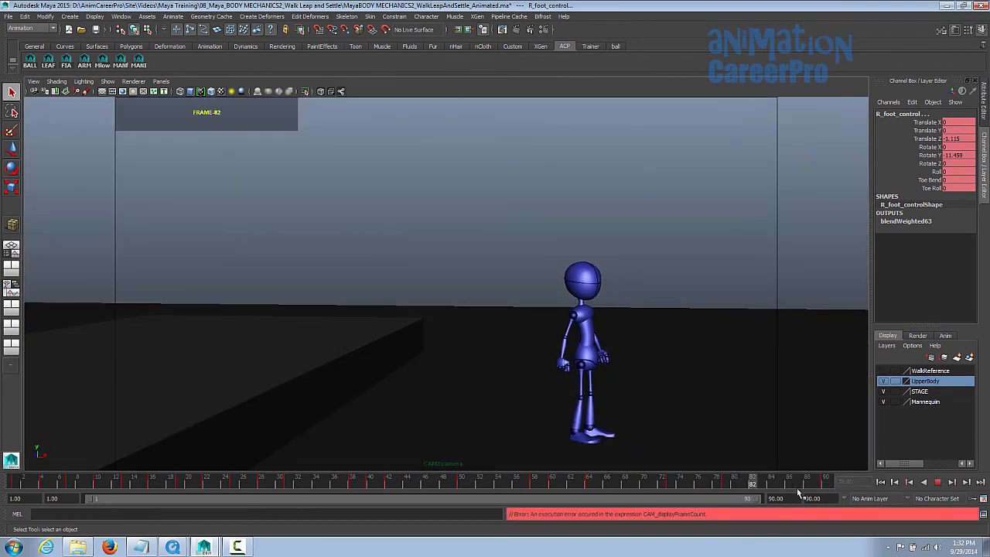
key(alt+v)
drag(747, 480, 779, 483)
key(space)
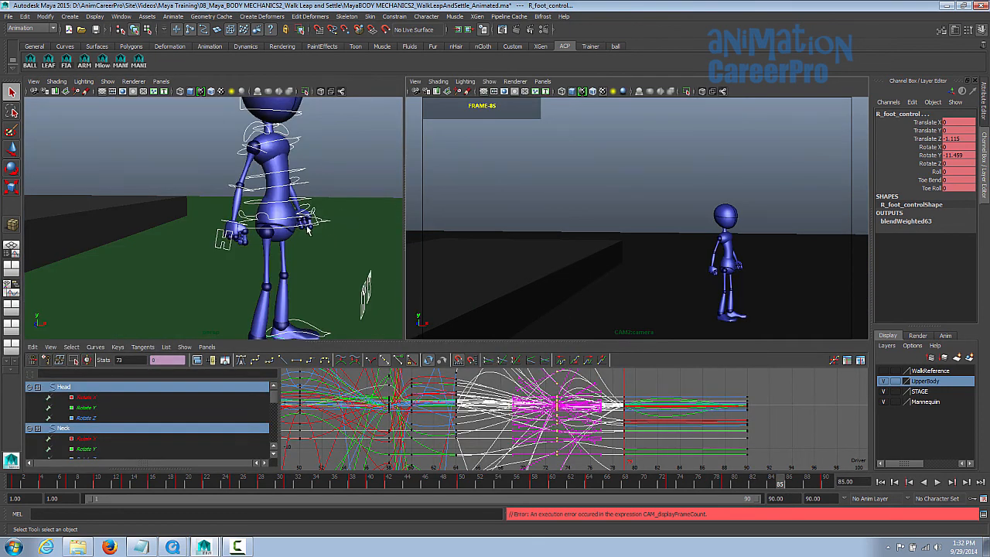
Isolate the root control's Translate Y curve and lower its key at frame 73.
click(308, 229)
click(151, 411)
alt+shift+right_drag(828, 435, 818, 386)
alt+middle_drag(817, 386, 811, 453)
alt+shift+right_drag(811, 454, 804, 422)
alt+middle_drag(804, 422, 802, 371)
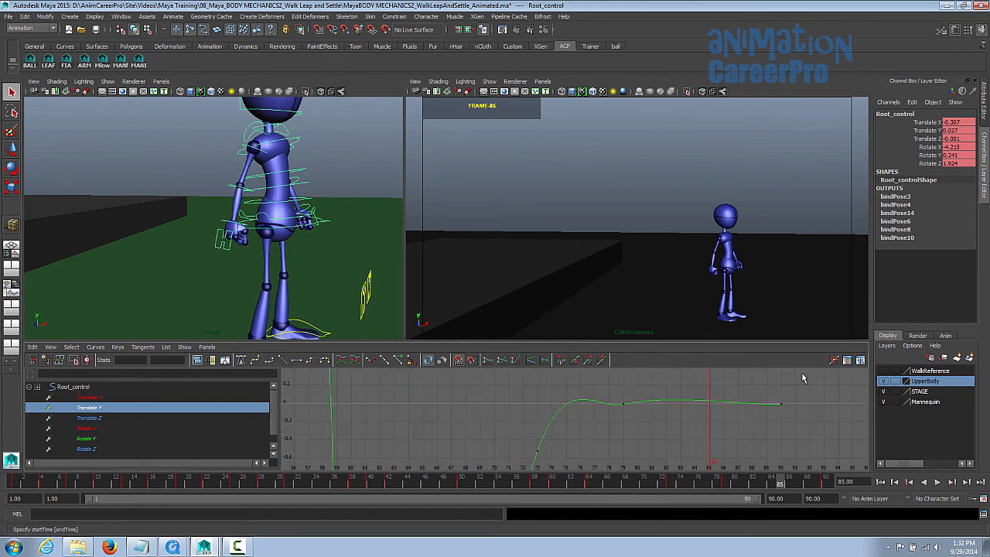
drag(521, 420, 592, 462)
key(w)
middle_drag(598, 439, 602, 461)
drag(596, 396, 592, 420)
middle_drag(606, 438, 602, 433)
alt+shift+right_drag(550, 411, 548, 422)
drag(513, 420, 565, 468)
shift+middle_drag(582, 447, 588, 459)
Lower the root's Translate Y key at frame 79 to about -0.035 and check the settle in the camera view.
alt+shift+right_drag(651, 441, 556, 458)
alt+shift+right_drag(757, 443, 770, 379)
drag(595, 377, 642, 402)
shift+middle_drag(641, 403, 641, 407)
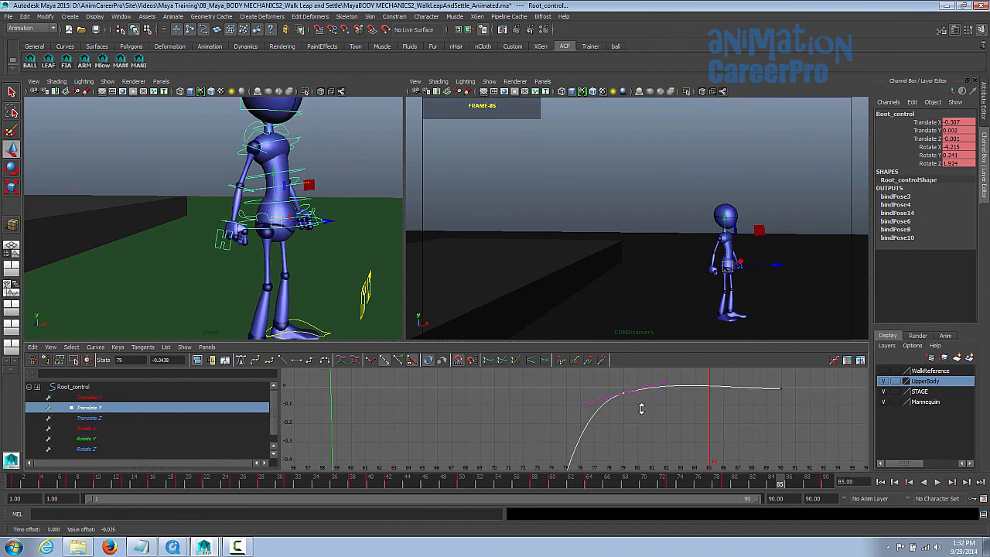
middle_click(727, 300)
key(space)
drag(777, 481, 824, 481)
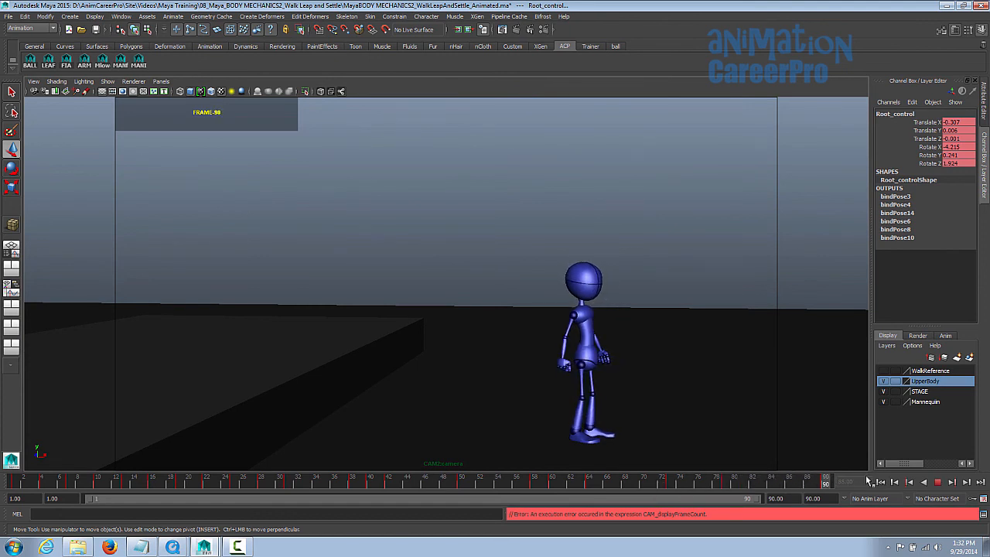
key(space)
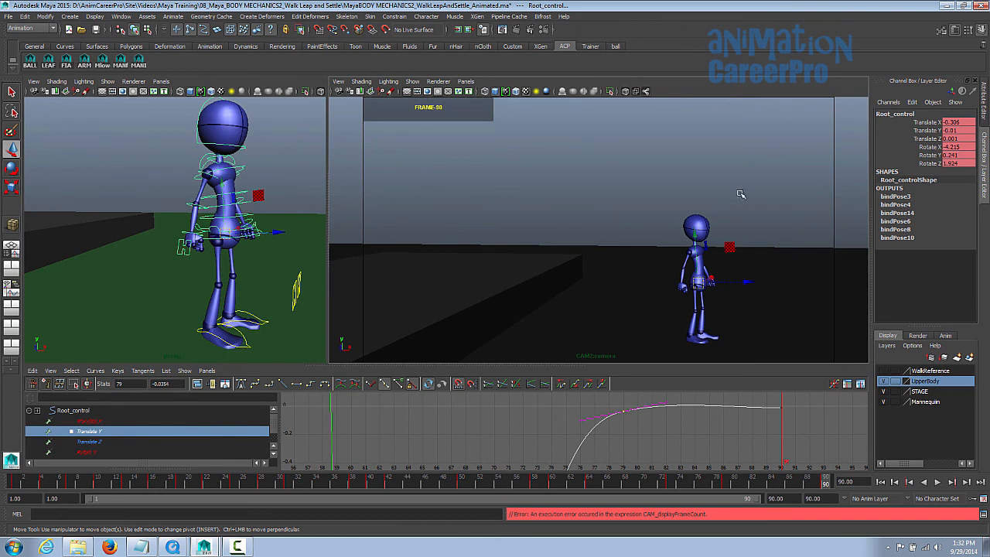
Play the animation in the camera view to check the settle, with the perspective view framed on the whole standing mannequin.
alt+drag(308, 253, 291, 256)
alt+right_drag(292, 256, 271, 267)
alt+middle_drag(272, 268, 277, 267)
click(708, 81)
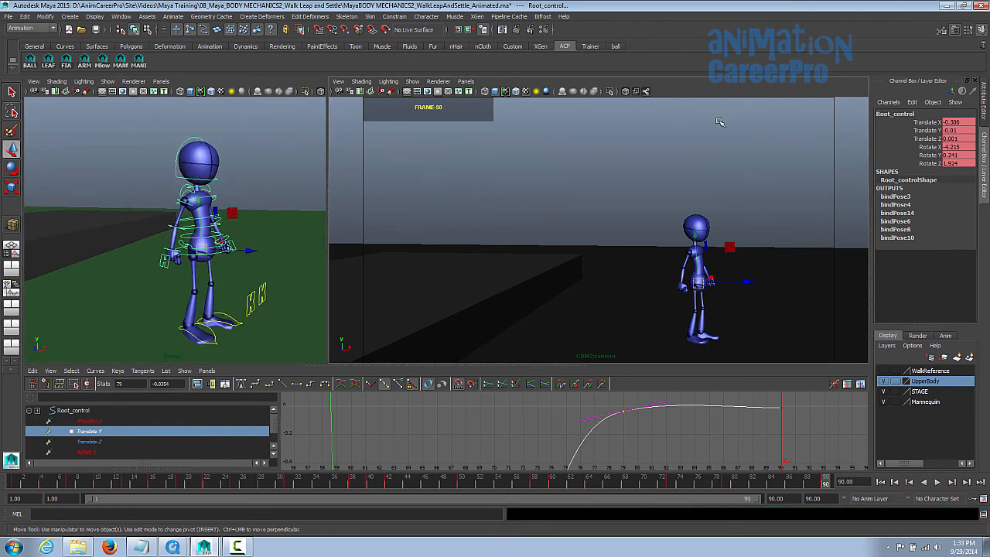
key(alt+v)
key(alt+v)
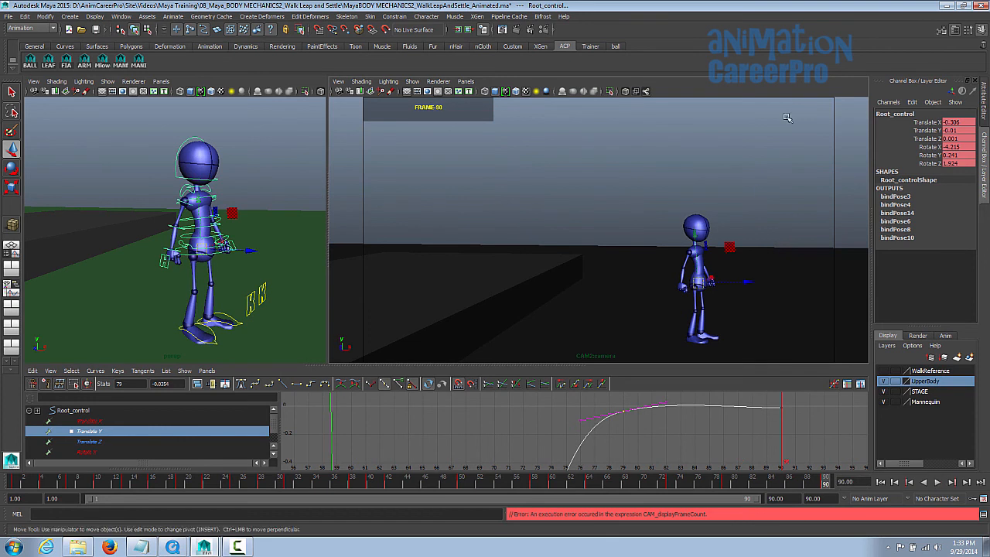
Slightly increase the playblast scale and create a playblast of the animation from the full-size camera view.
key(space)
right_click(618, 481)
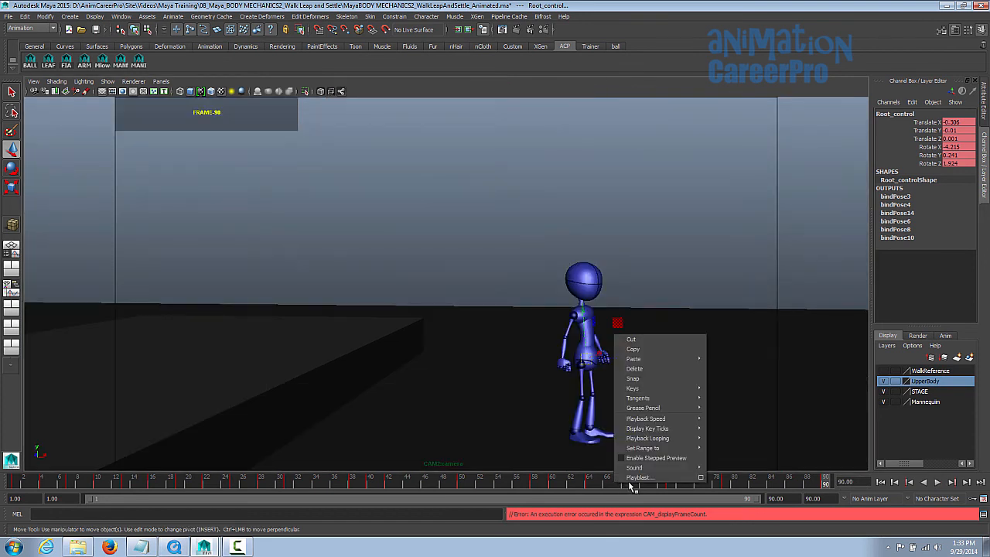
click(702, 477)
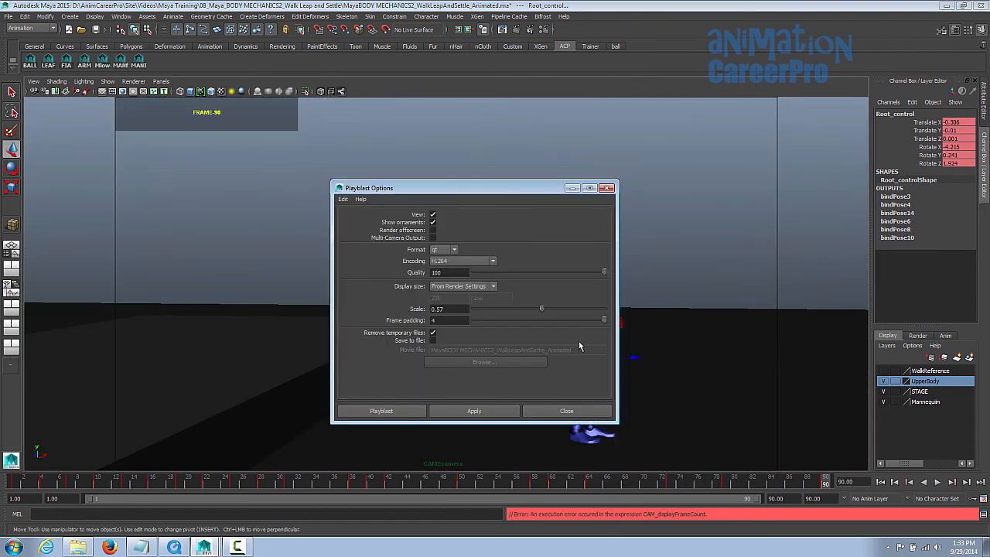
drag(541, 309, 543, 309)
click(403, 410)
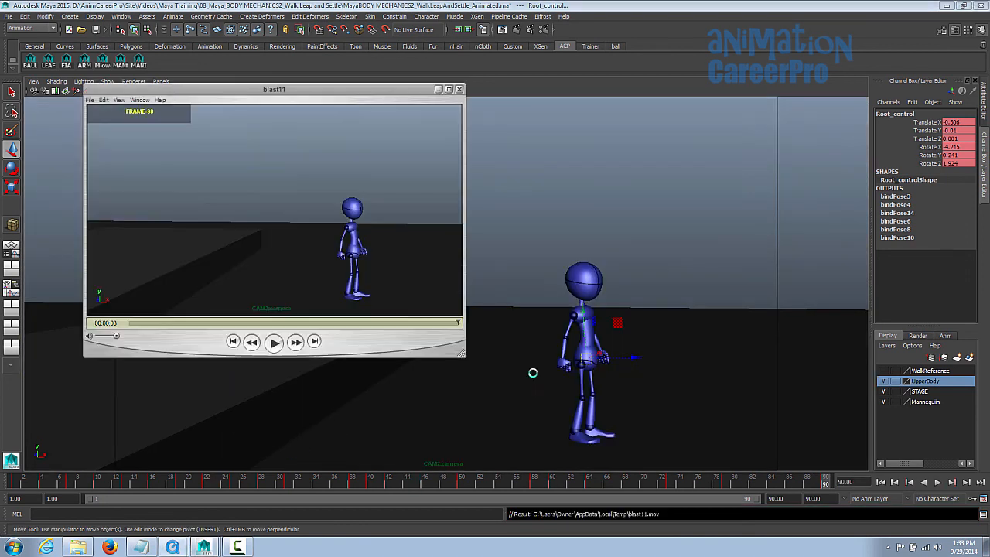
Move the playblast movie window toward the middle of the screen and play the movie several times to review the whole animation.
drag(342, 347, 510, 354)
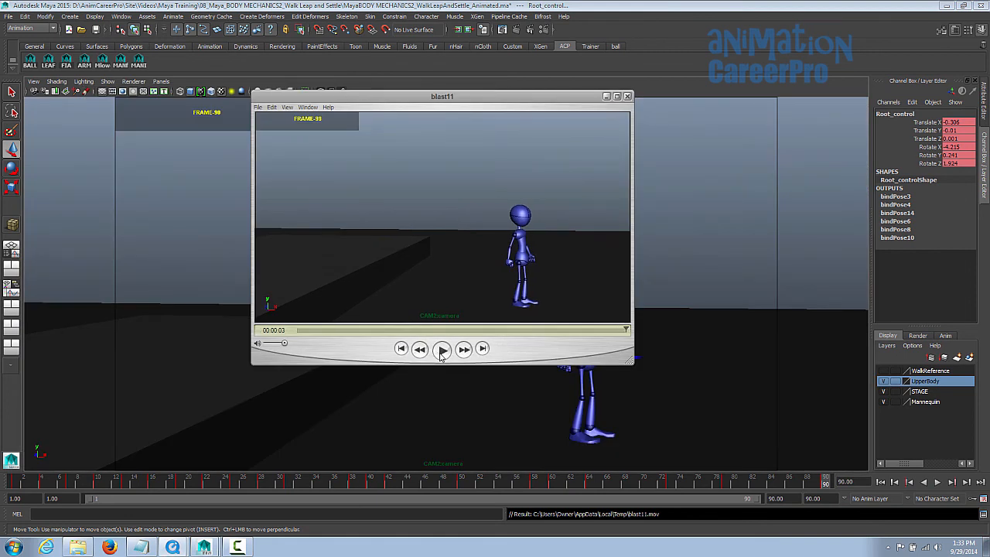
click(441, 354)
click(442, 350)
click(441, 351)
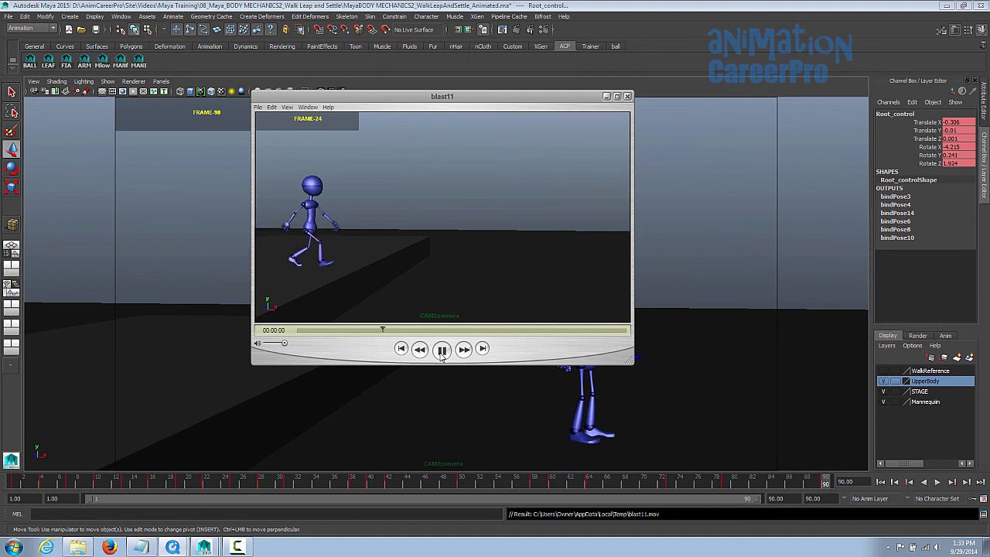
click(441, 350)
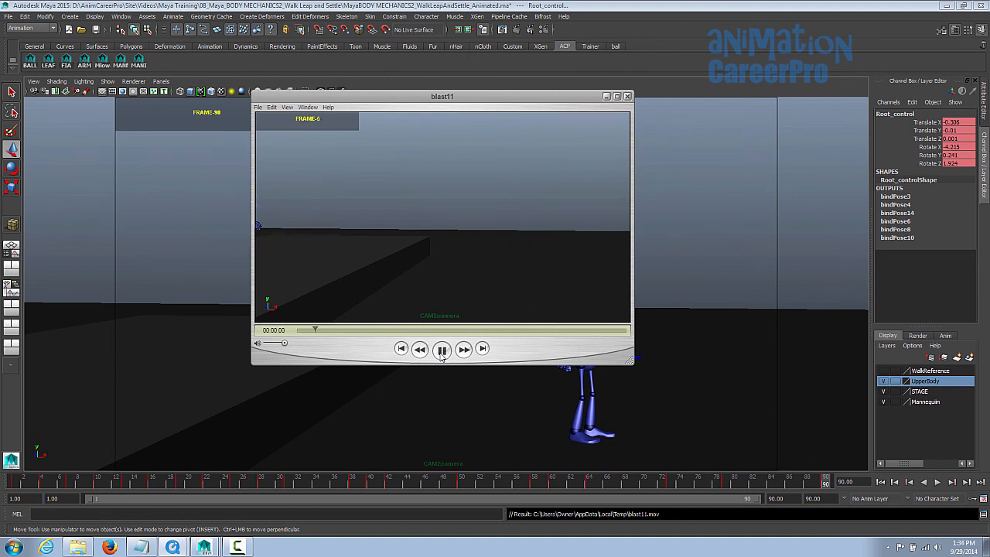